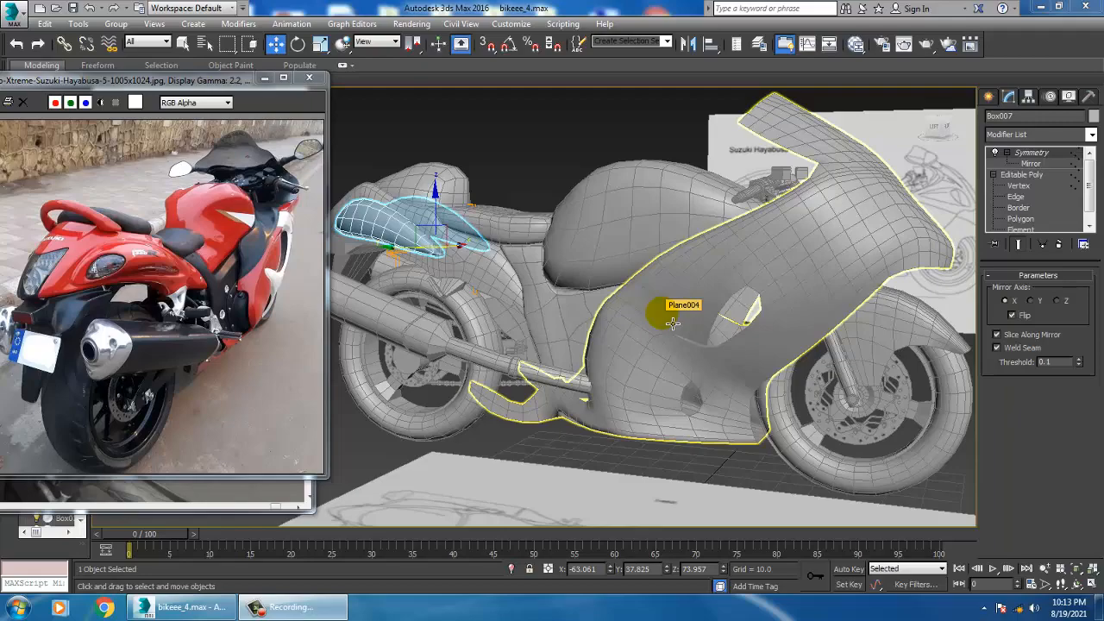
Examine the front fairing on the model and compare it with the mirror shapes in the open reference photos.
{"action": "middle_click_drag", "start_coordinate": [672, 321], "coordinate": [710, 276], "text": "alt"}
{"action": "left_click", "coordinate": [676, 275]}
{"action": "scroll", "coordinate": [690, 296], "scroll_direction": "up", "scroll_amount": 3}
{"action": "scroll", "coordinate": [651, 257], "scroll_direction": "down", "scroll_amount": 5}
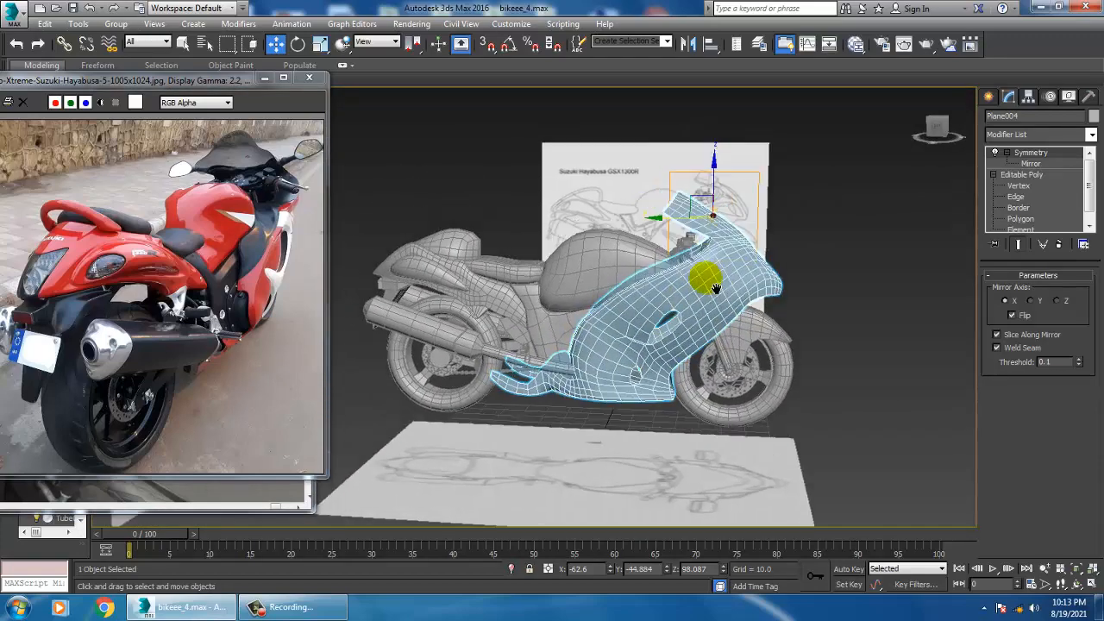
{"action": "scroll", "coordinate": [710, 276], "scroll_direction": "up", "scroll_amount": 3}
{"action": "left_click", "coordinate": [195, 506]}
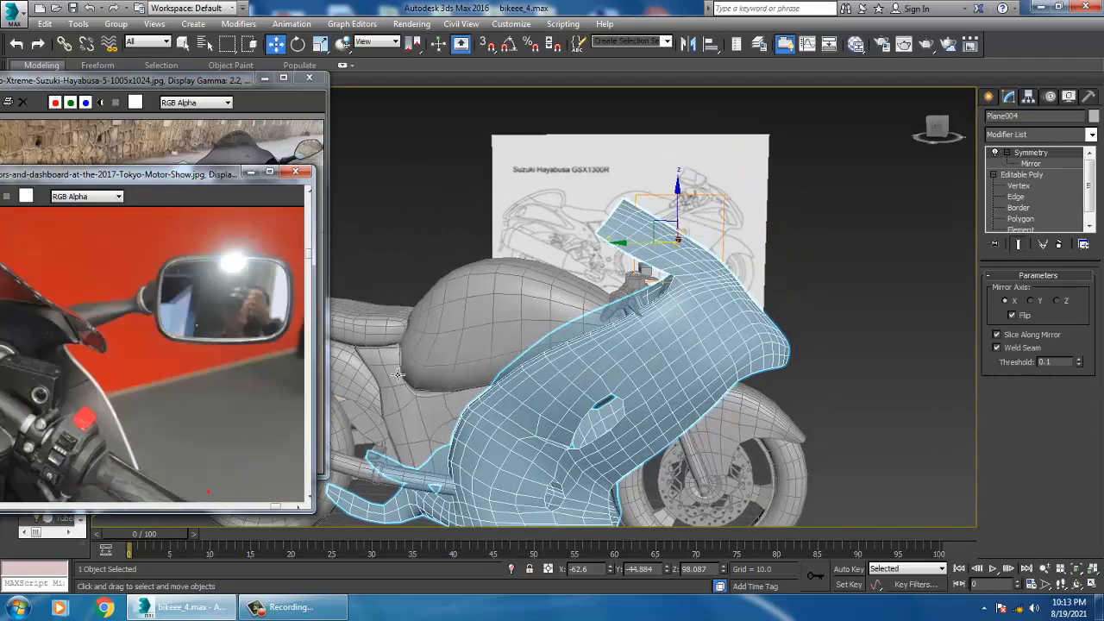
{"action": "middle_click_drag", "start_coordinate": [764, 289], "coordinate": [728, 284], "text": "alt"}
{"action": "scroll", "coordinate": [703, 281], "scroll_direction": "up", "scroll_amount": 5}
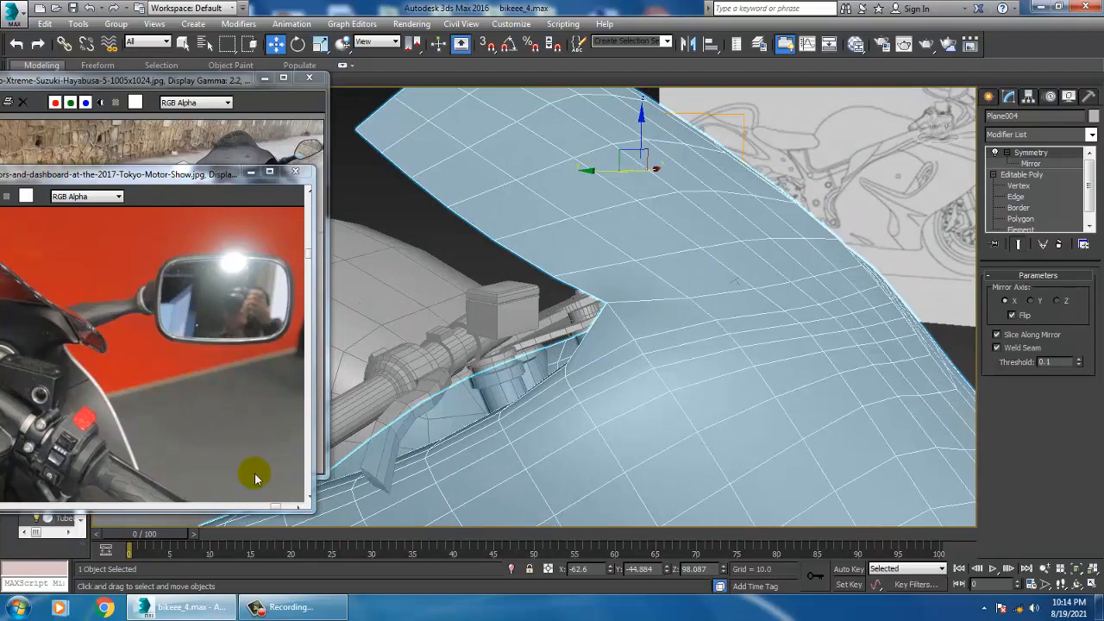
{"action": "left_click", "coordinate": [192, 128]}
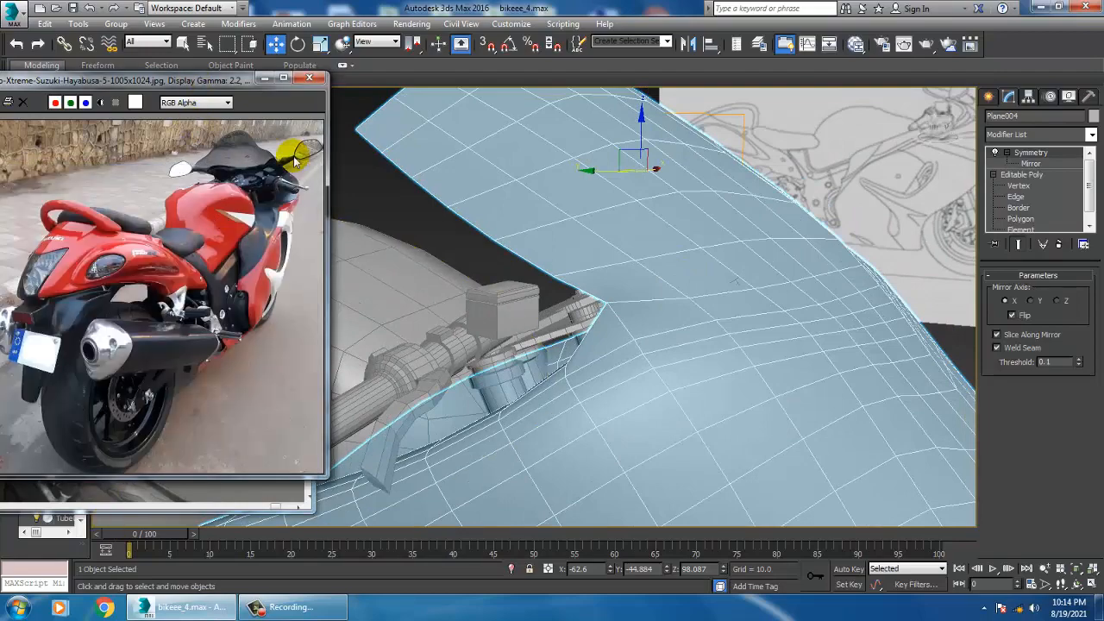
Browse the Hayabusa ref folder for viewing and preview its reference images to find one that shows the mirrors.
{"action": "left_click", "coordinate": [411, 27]}
{"action": "left_click", "coordinate": [449, 473]}
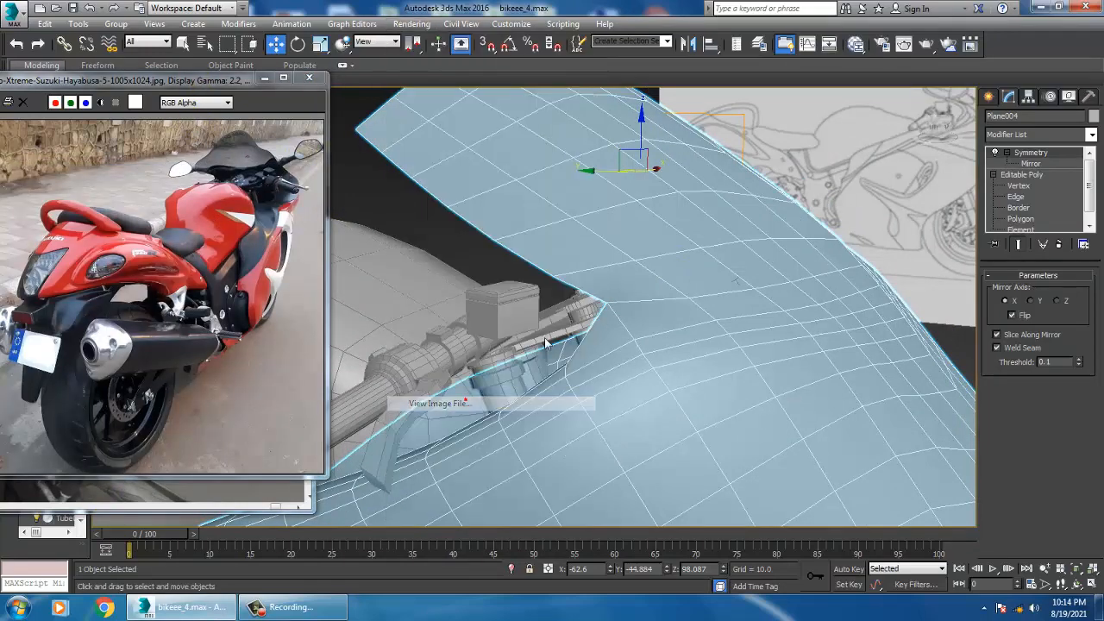
{"action": "left_click", "coordinate": [504, 129]}
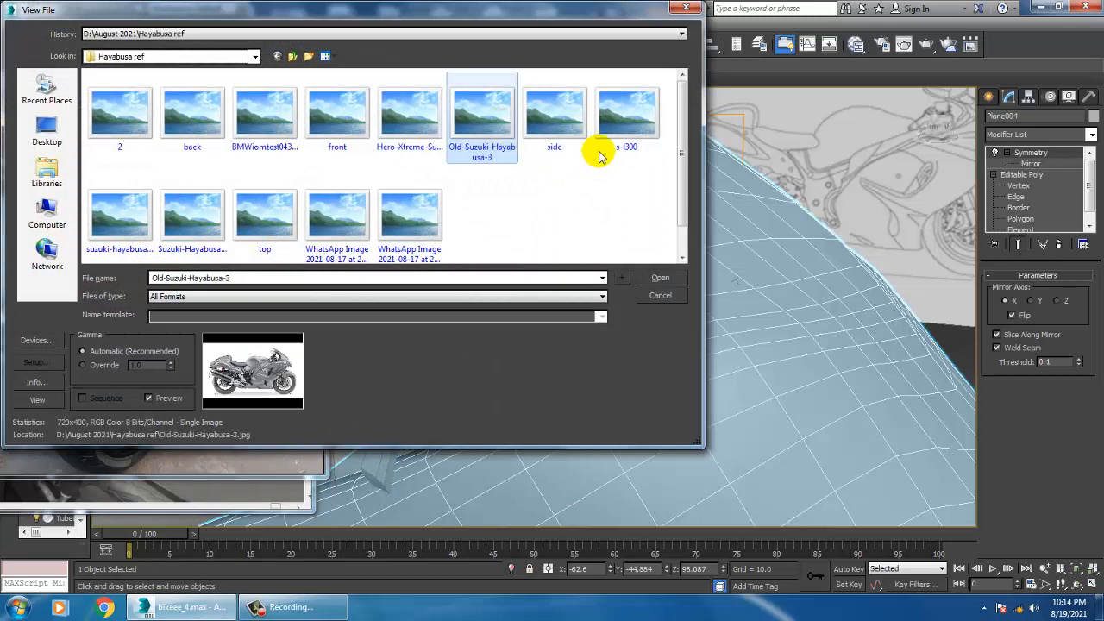
{"action": "left_click", "coordinate": [554, 121]}
{"action": "left_click", "coordinate": [625, 128]}
{"action": "left_click", "coordinate": [394, 235]}
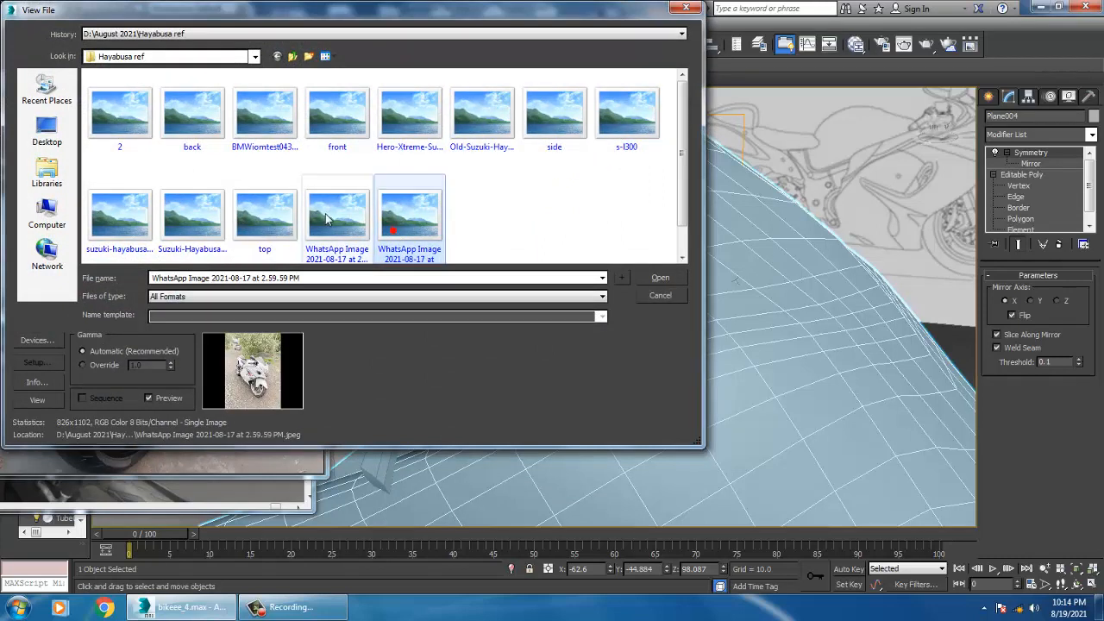
{"action": "left_click", "coordinate": [343, 216]}
{"action": "left_click", "coordinate": [244, 228]}
{"action": "left_click", "coordinate": [192, 220]}
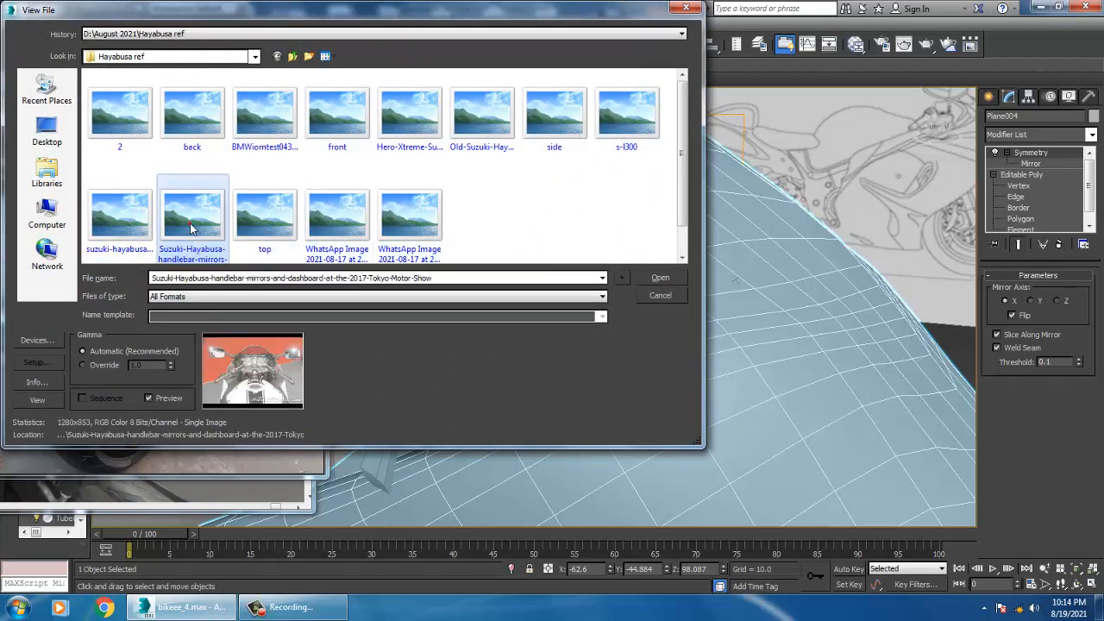
{"action": "left_click", "coordinate": [193, 115]}
{"action": "left_click", "coordinate": [237, 119]}
{"action": "left_click", "coordinate": [319, 116]}
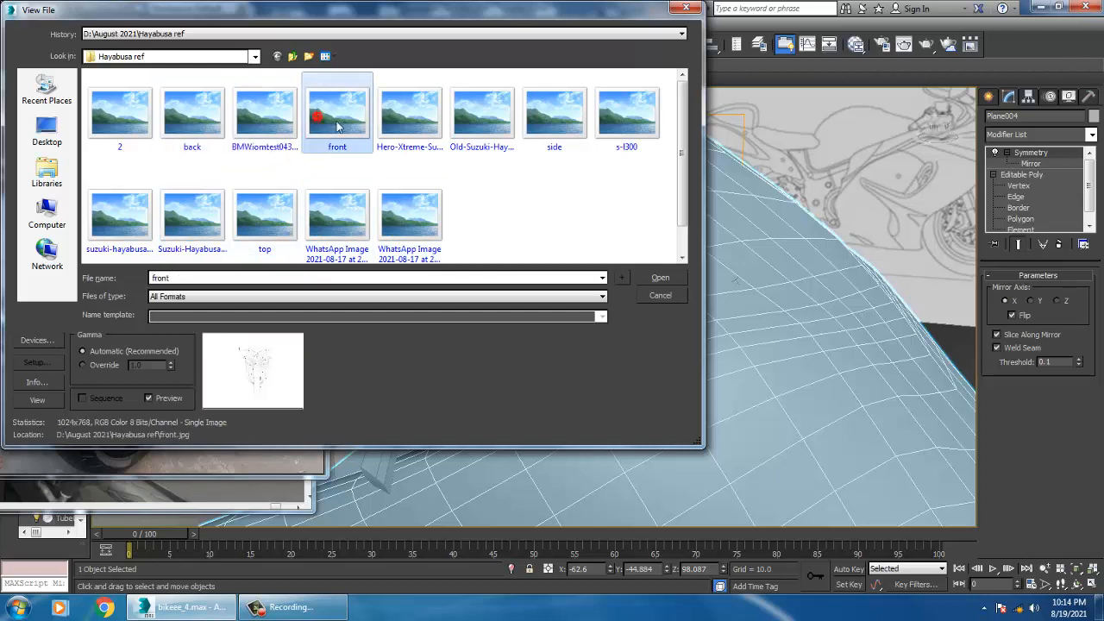
{"action": "left_click", "coordinate": [400, 129]}
{"action": "left_click", "coordinate": [475, 113]}
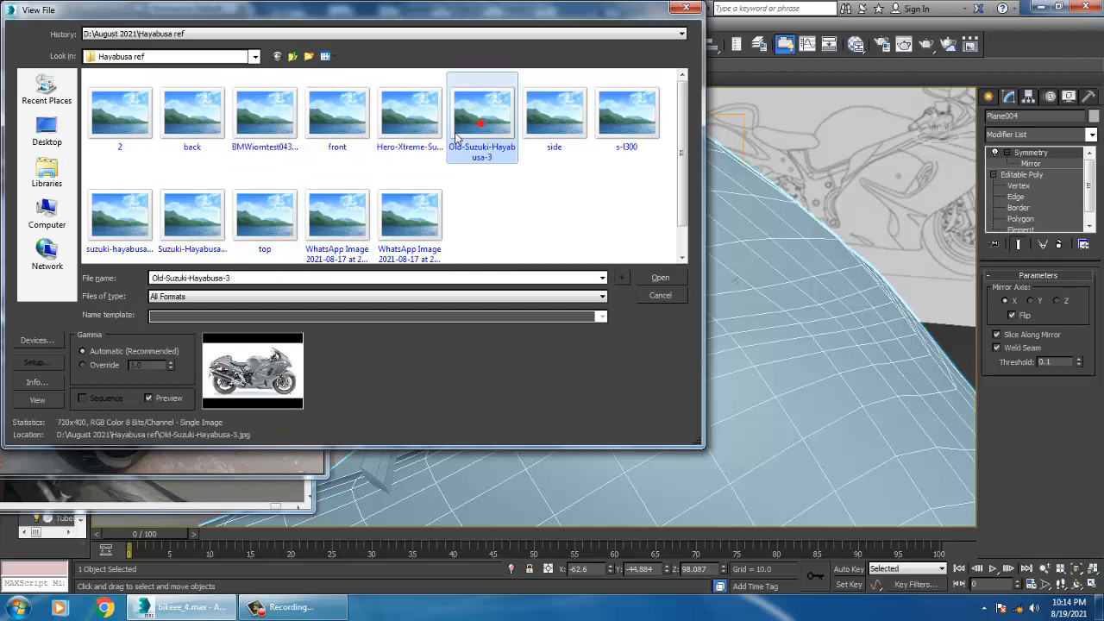
Open suzuki-hayabusa-gsx1300r-640.jpg for viewing, place it over the other reference photos and enlarge its mirror area to 2:1.
{"action": "left_click", "coordinate": [115, 229]}
{"action": "double_click", "coordinate": [115, 229]}
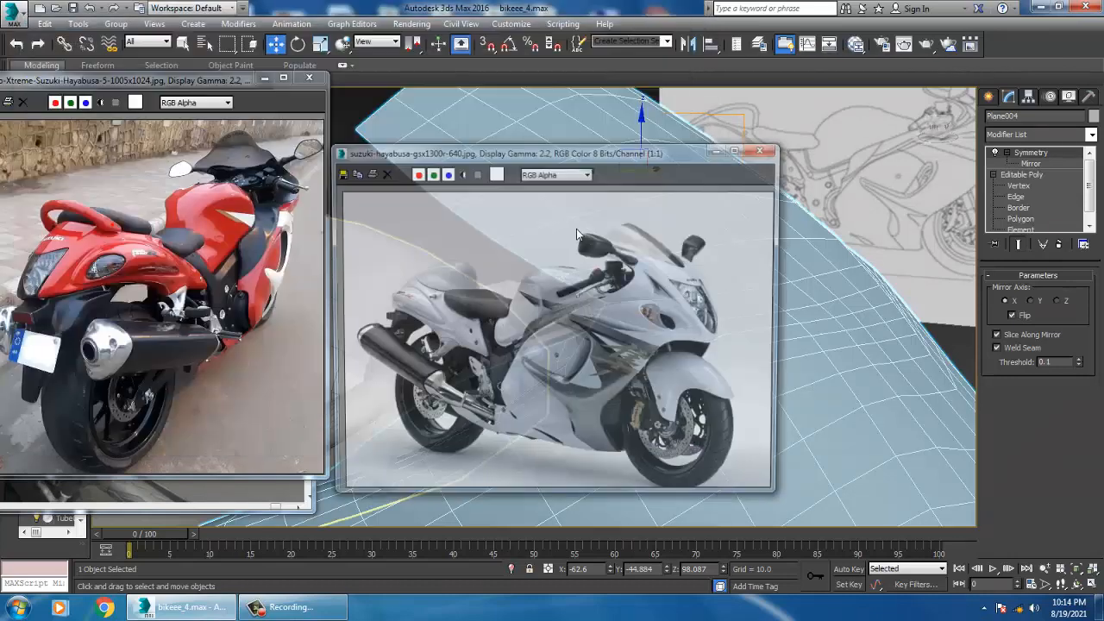
{"action": "left_click_drag", "start_coordinate": [609, 156], "coordinate": [233, 105]}
{"action": "scroll", "coordinate": [263, 259], "scroll_direction": "up", "scroll_amount": 3}
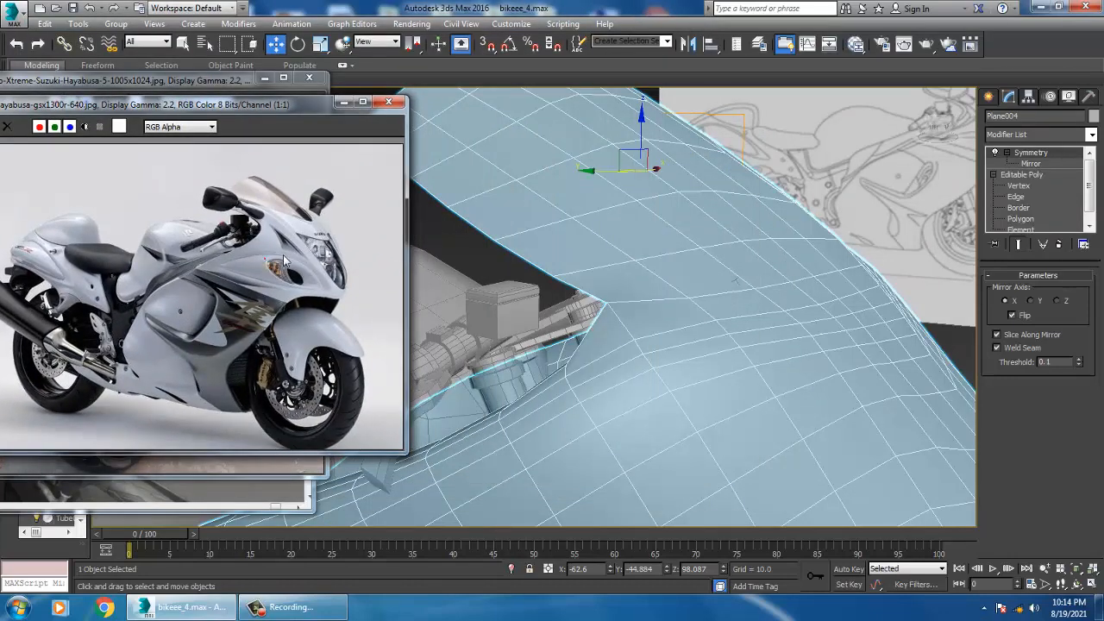
Create a cylinder with a radius of about 2.19 and a height of about 7.86 in front of the bike.
{"action": "left_click", "coordinate": [988, 97]}
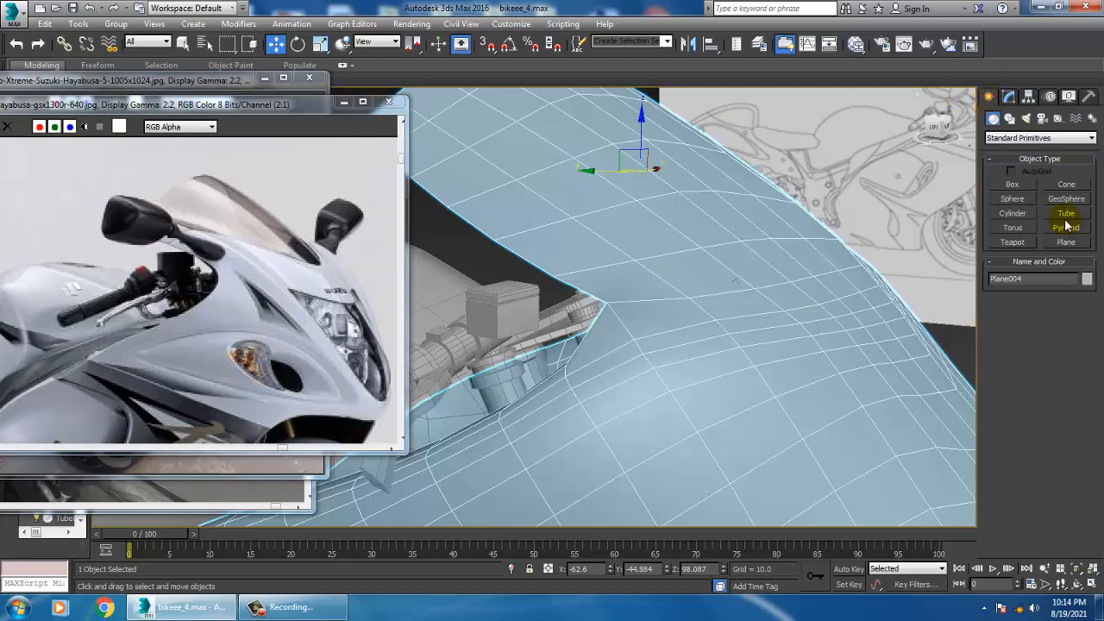
{"action": "left_click", "coordinate": [1018, 216]}
{"action": "middle_click_drag", "start_coordinate": [611, 374], "coordinate": [665, 412], "text": "alt"}
{"action": "scroll", "coordinate": [665, 412], "scroll_direction": "down", "scroll_amount": 5}
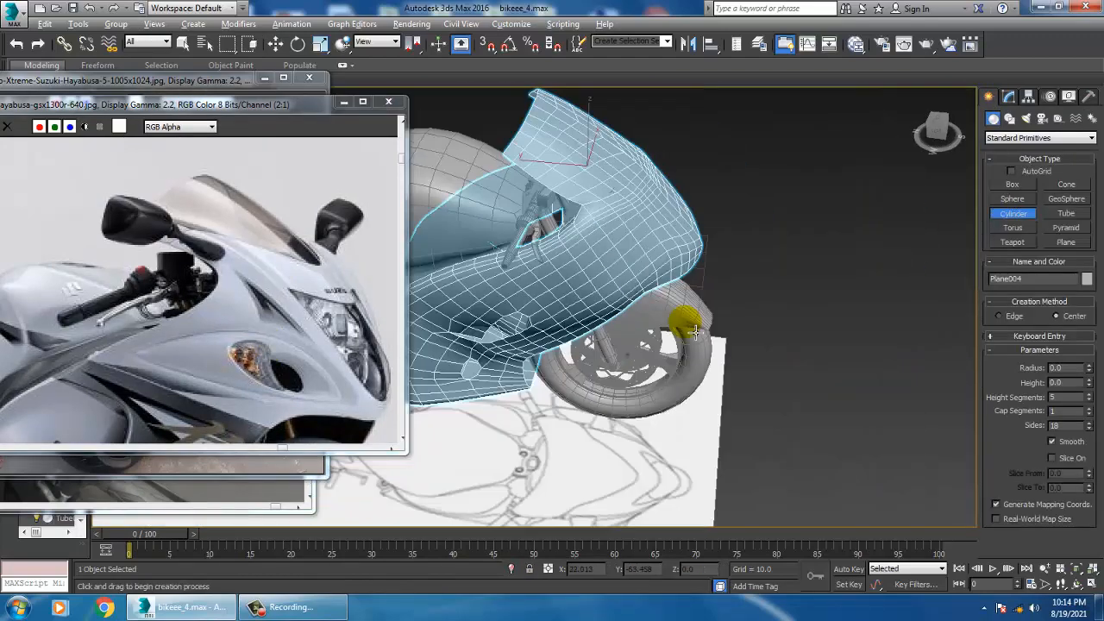
{"action": "middle_click_drag", "start_coordinate": [690, 327], "coordinate": [684, 400], "text": "alt"}
{"action": "left_click_drag", "start_coordinate": [684, 474], "coordinate": [694, 477]}
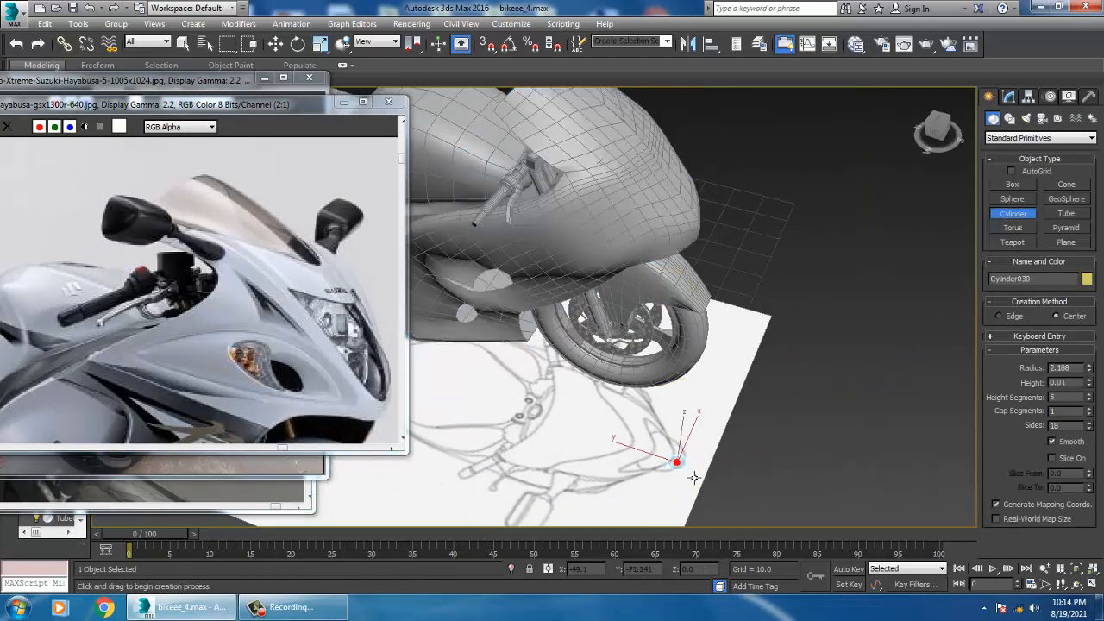
{"action": "right_click", "coordinate": [695, 446]}
Align the cylinder to the front fairing in X, Y and Z position, pivot point to pivot point.
{"action": "middle_click_drag", "start_coordinate": [702, 434], "coordinate": [693, 417], "text": "alt"}
{"action": "scroll", "coordinate": [693, 417], "scroll_direction": "down", "scroll_amount": 4}
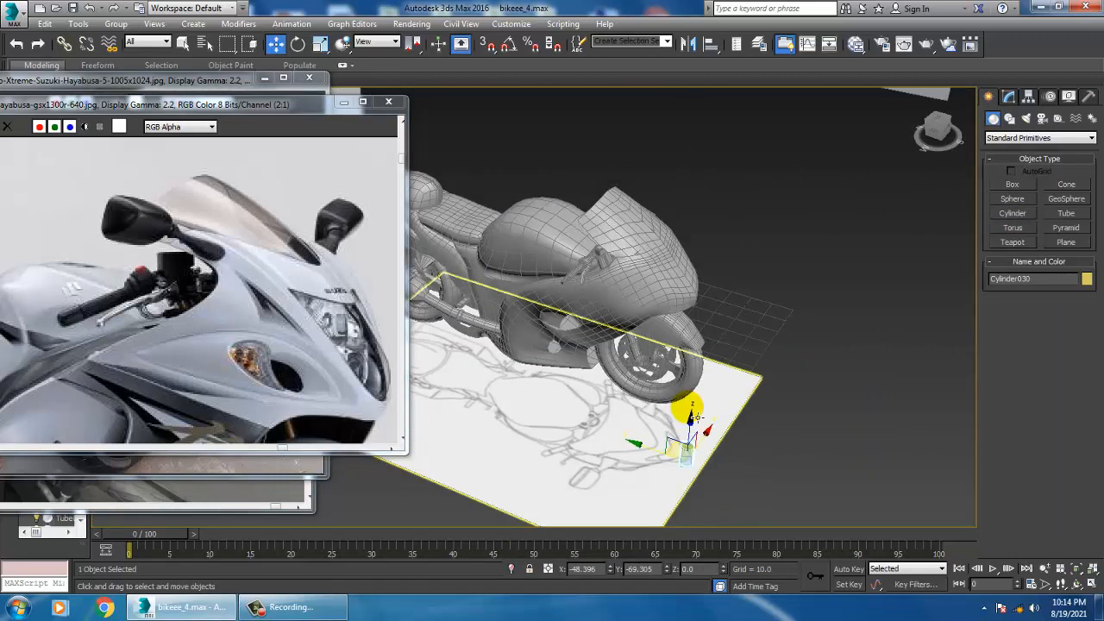
{"action": "key", "text": "alt+a"}
{"action": "left_click", "coordinate": [654, 291]}
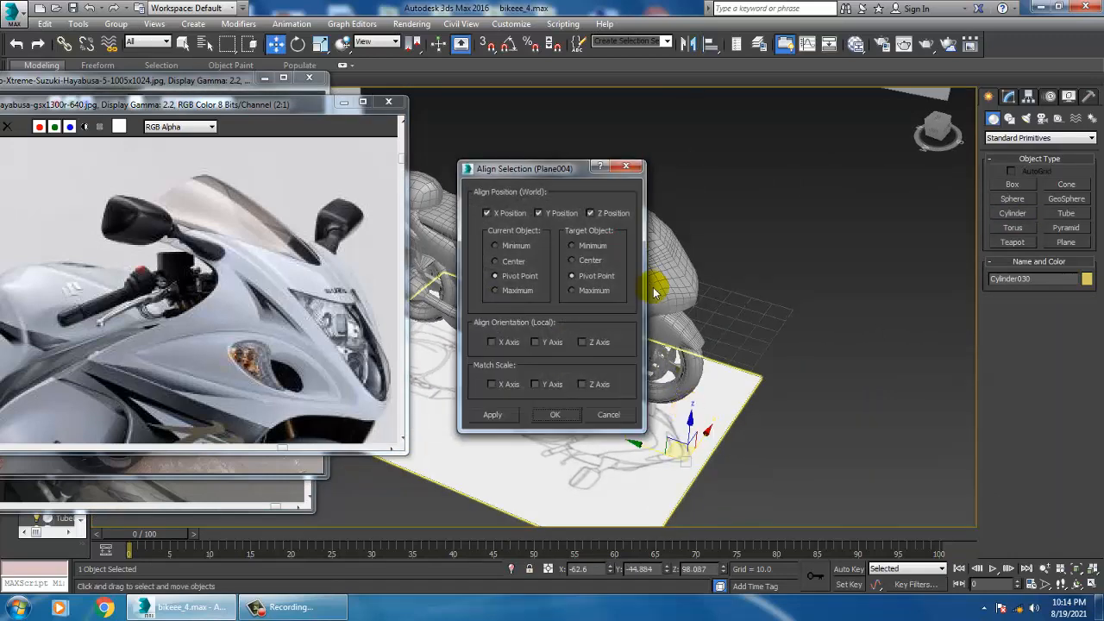
{"action": "left_click", "coordinate": [552, 417]}
{"action": "key", "text": "z"}
{"action": "middle_click_drag", "start_coordinate": [552, 417], "coordinate": [586, 254], "text": "alt"}
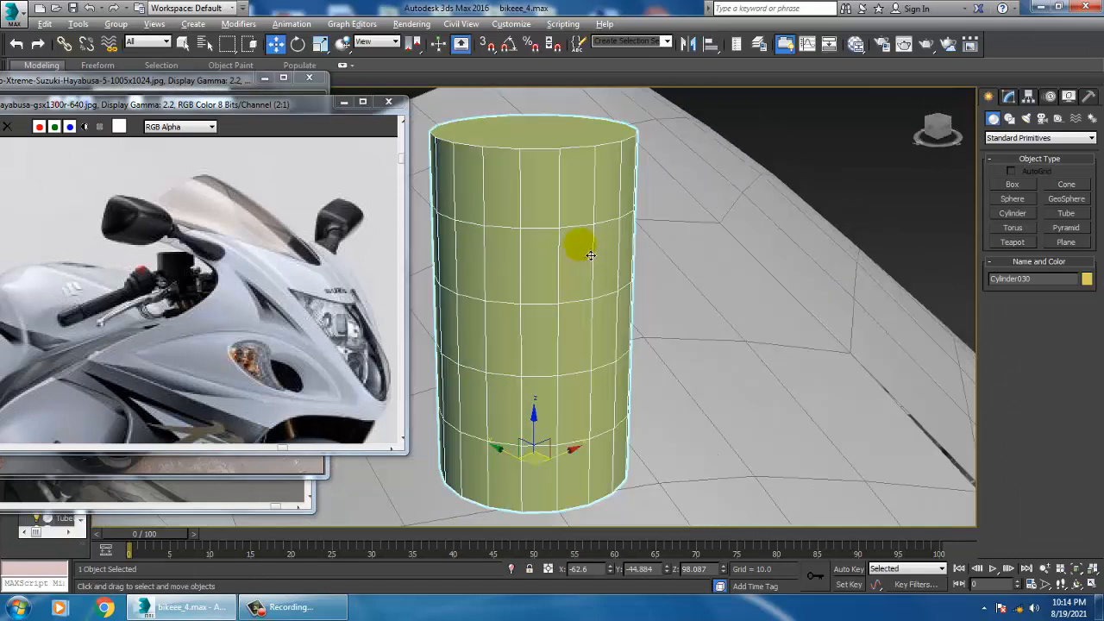
{"action": "scroll", "coordinate": [593, 250], "scroll_direction": "down", "scroll_amount": 5}
{"action": "scroll", "coordinate": [632, 272], "scroll_direction": "up", "scroll_amount": 3}
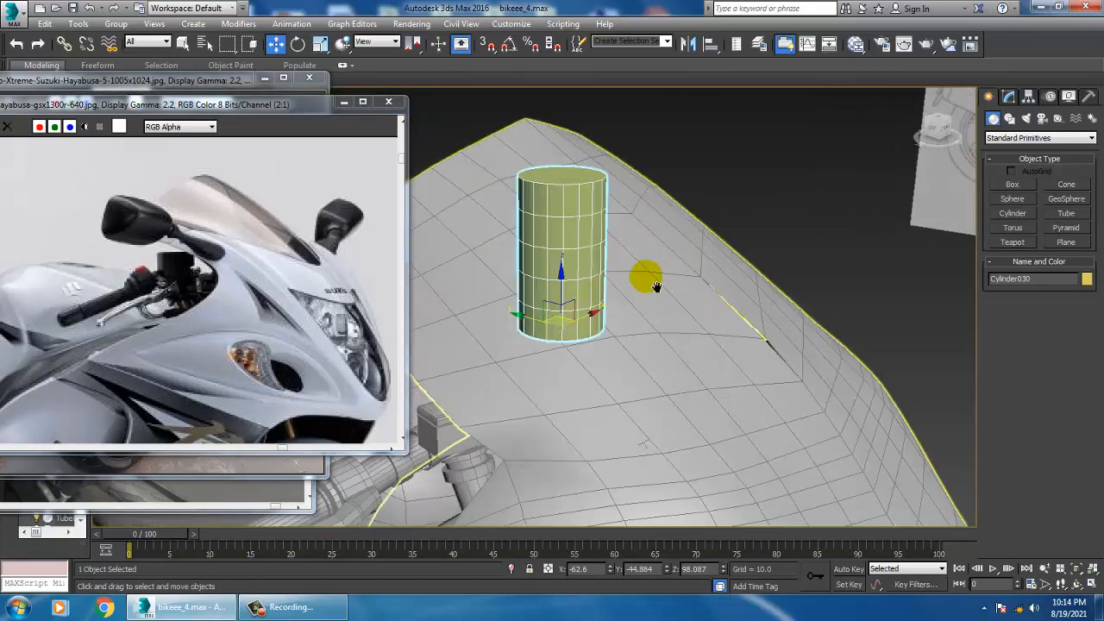
{"action": "middle_click_drag", "start_coordinate": [646, 273], "coordinate": [641, 234], "text": "alt"}
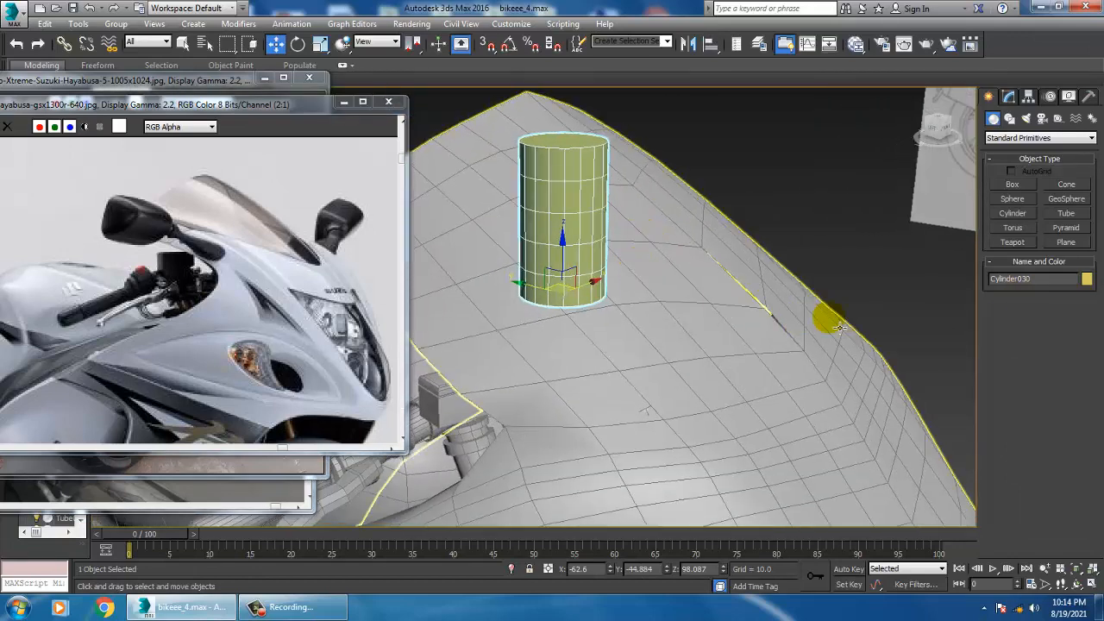
Set the cylinder to 6 sides and 1 height segment.
{"action": "left_click", "coordinate": [1009, 96]}
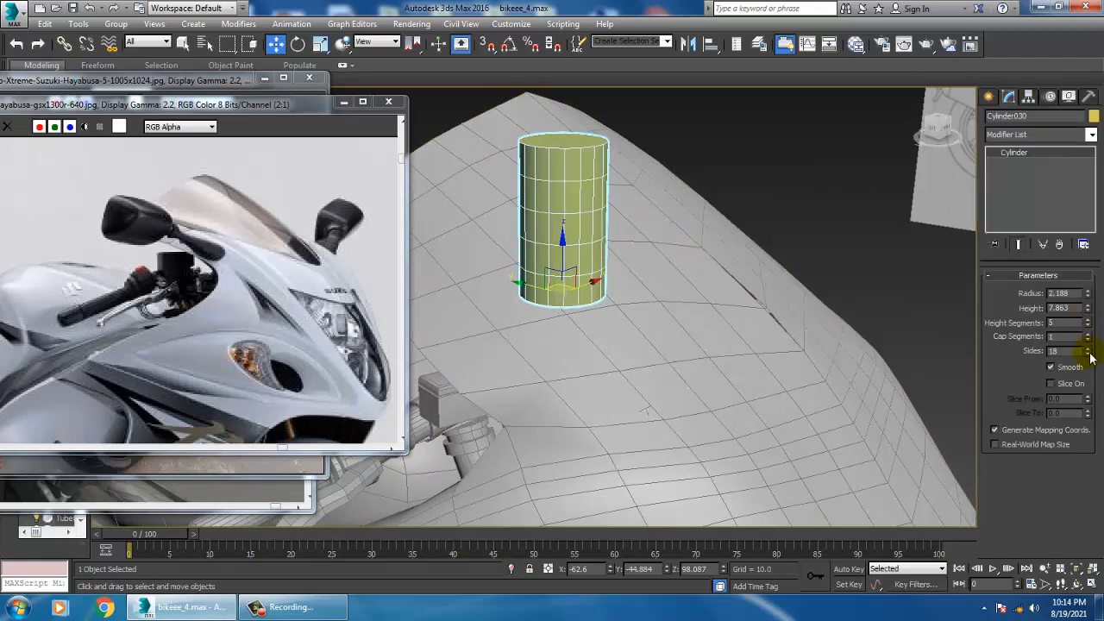
{"action": "left_click_drag", "start_coordinate": [1090, 357], "coordinate": [1102, 371]}
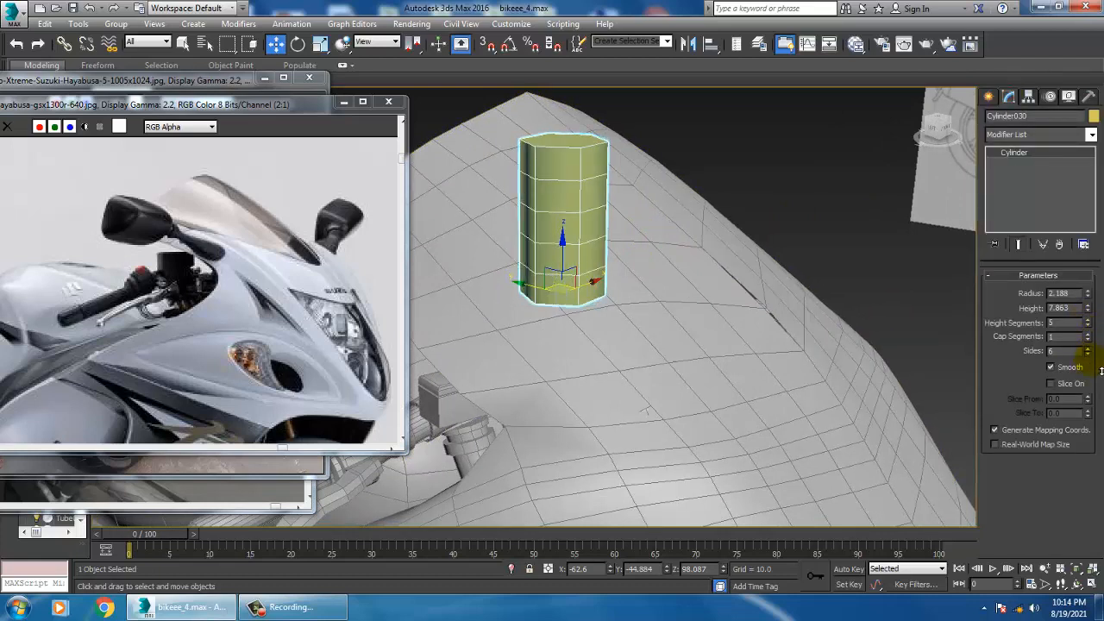
{"action": "middle_click_drag", "start_coordinate": [855, 272], "coordinate": [1048, 345], "text": "alt"}
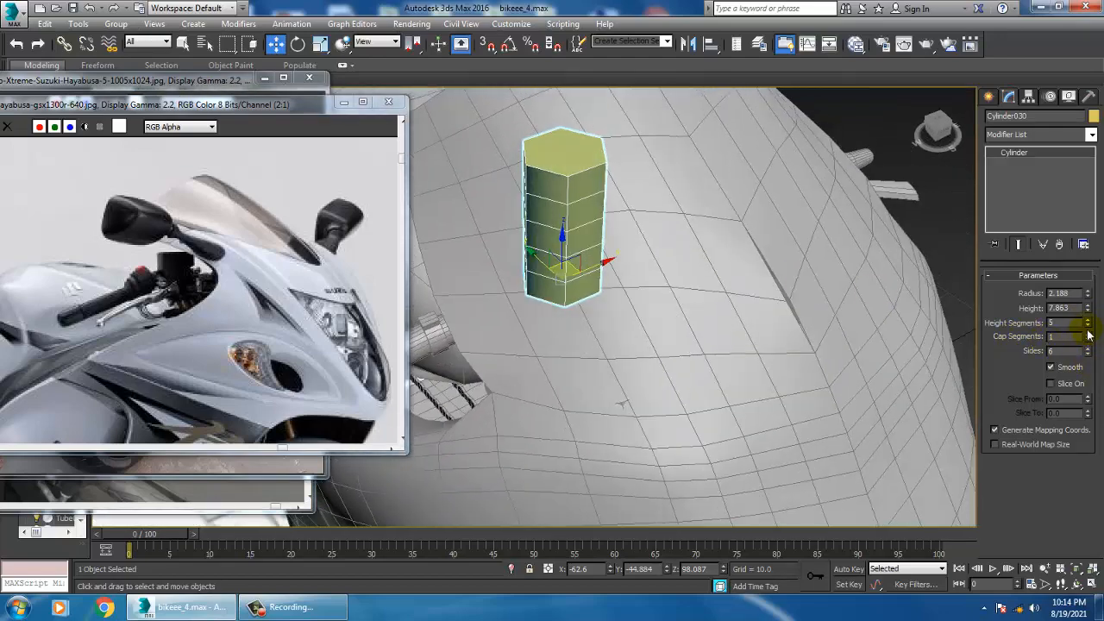
{"action": "middle_click_drag", "start_coordinate": [725, 297], "coordinate": [692, 260], "text": "alt"}
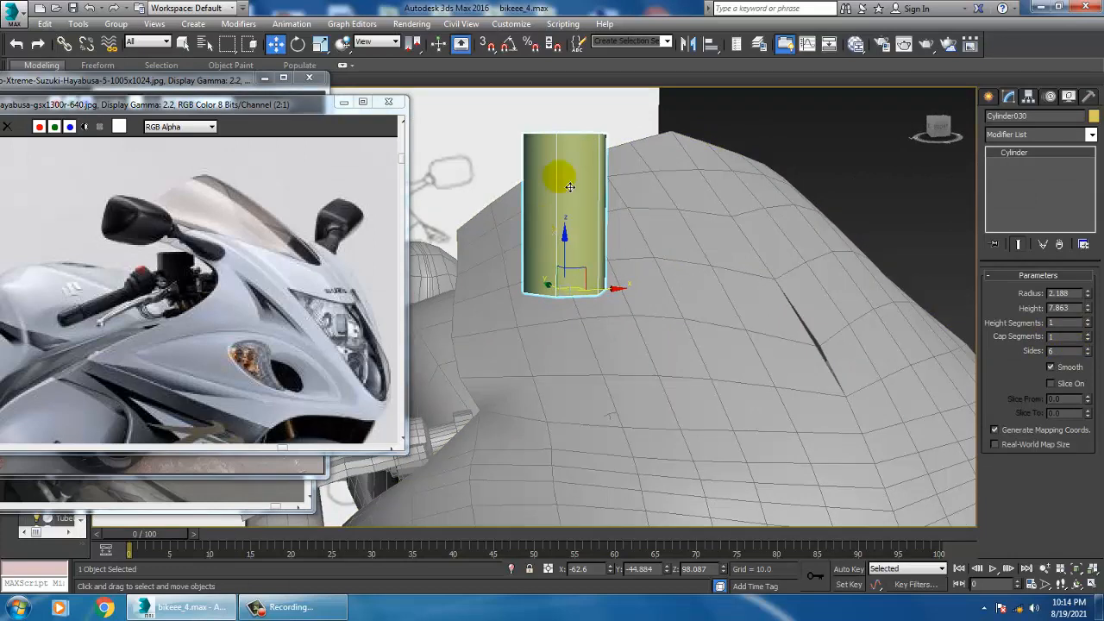
Convert the cylinder to an Editable Poly and scale its top vertices down to about 55%.
{"action": "right_click", "coordinate": [560, 156]}
{"action": "mouse_move", "coordinate": [627, 291]}
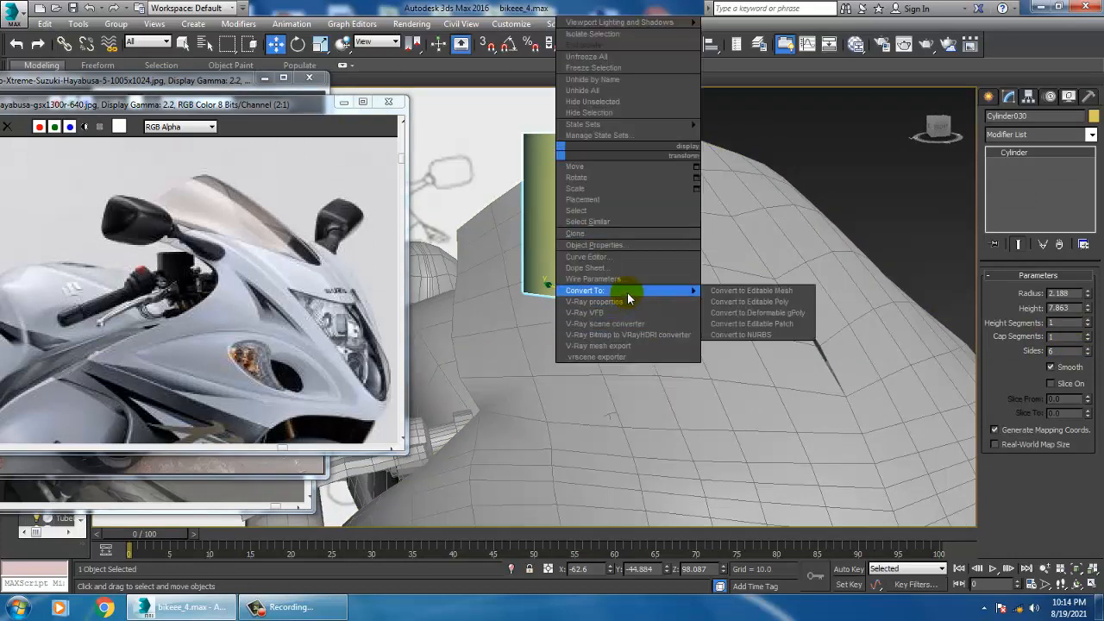
{"action": "left_click", "coordinate": [758, 297]}
{"action": "key", "text": "r"}
{"action": "left_click_drag", "start_coordinate": [586, 318], "coordinate": [475, 243]}
{"action": "middle_click_drag", "start_coordinate": [521, 215], "coordinate": [535, 269]}
{"action": "left_click_drag", "start_coordinate": [506, 277], "coordinate": [677, 366]}
{"action": "left_click_drag", "start_coordinate": [599, 332], "coordinate": [646, 371]}
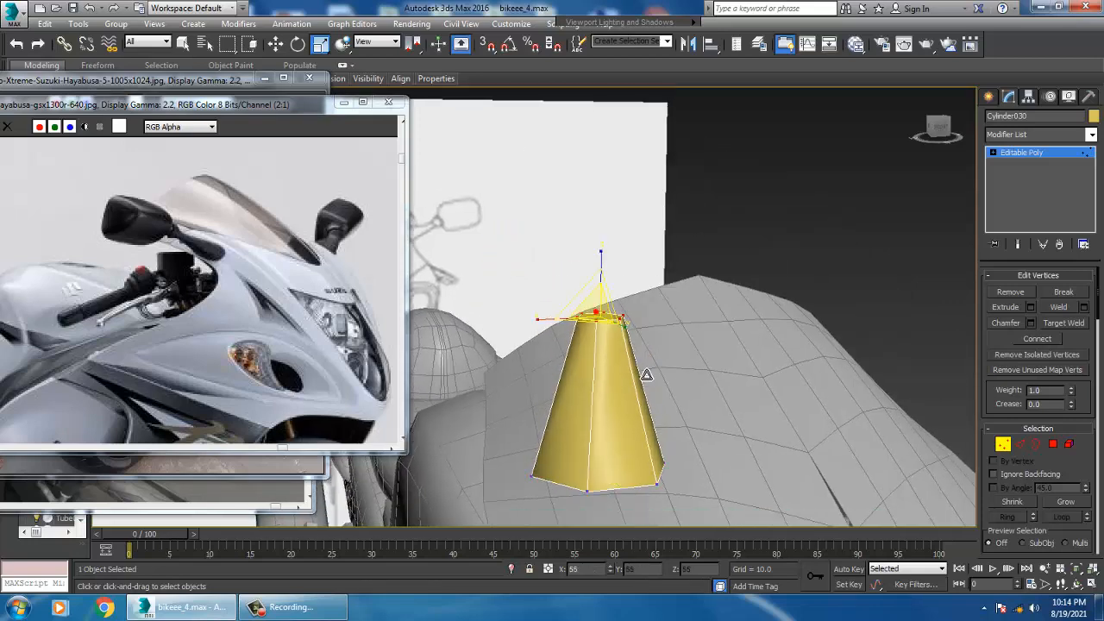
Scale down the bottom vertices of the tapered cylinder uniformly to narrow its base.
{"action": "middle_click_drag", "start_coordinate": [646, 370], "coordinate": [609, 337], "text": "alt"}
{"action": "scroll", "coordinate": [604, 338], "scroll_direction": "up", "scroll_amount": 3}
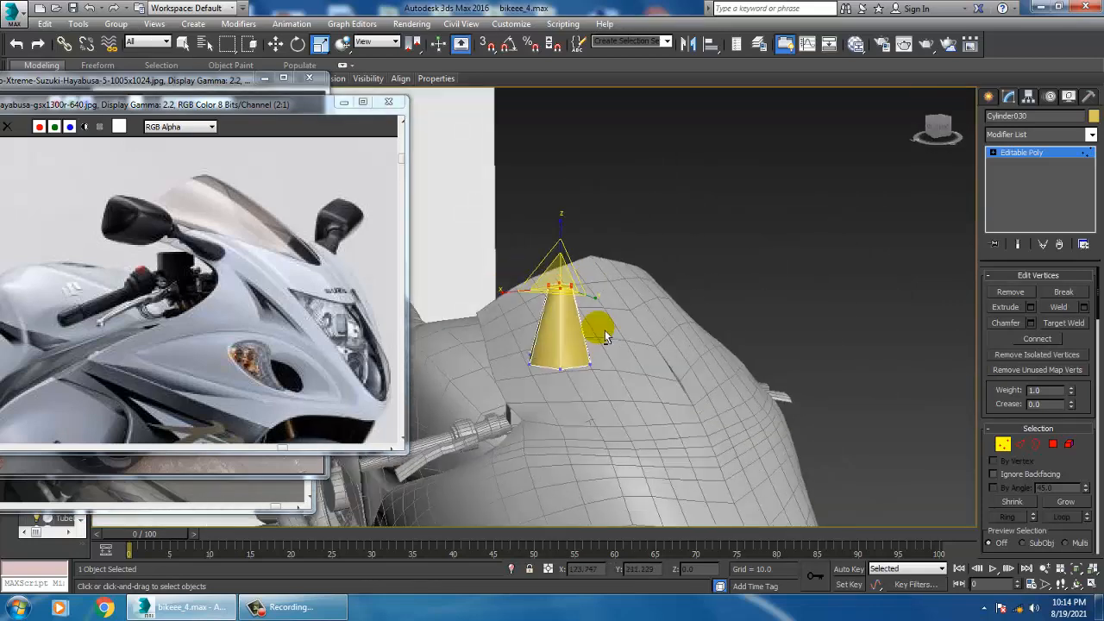
{"action": "left_click_drag", "start_coordinate": [501, 337], "coordinate": [602, 405]}
{"action": "left_click_drag", "start_coordinate": [568, 372], "coordinate": [595, 398]}
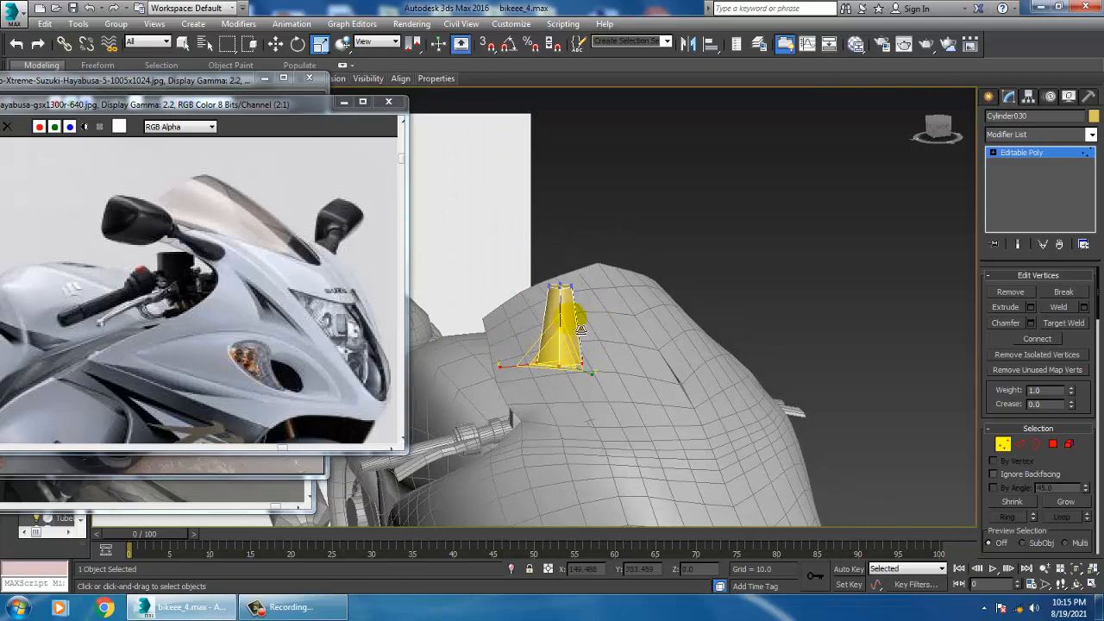
Raise the cylinder's top vertices to a Z position of about 112.2 to lengthen it.
{"action": "middle_click_drag", "start_coordinate": [582, 330], "coordinate": [518, 258], "text": "alt"}
{"action": "scroll", "coordinate": [585, 302], "scroll_direction": "up", "scroll_amount": 3}
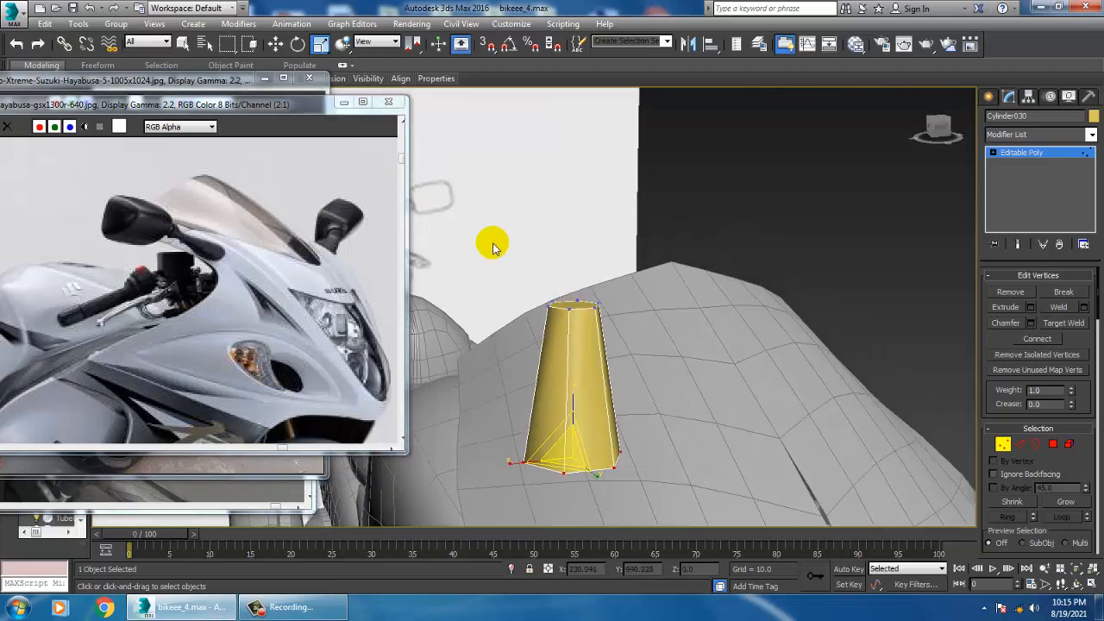
{"action": "left_click_drag", "start_coordinate": [493, 244], "coordinate": [671, 350]}
{"action": "key", "text": "w"}
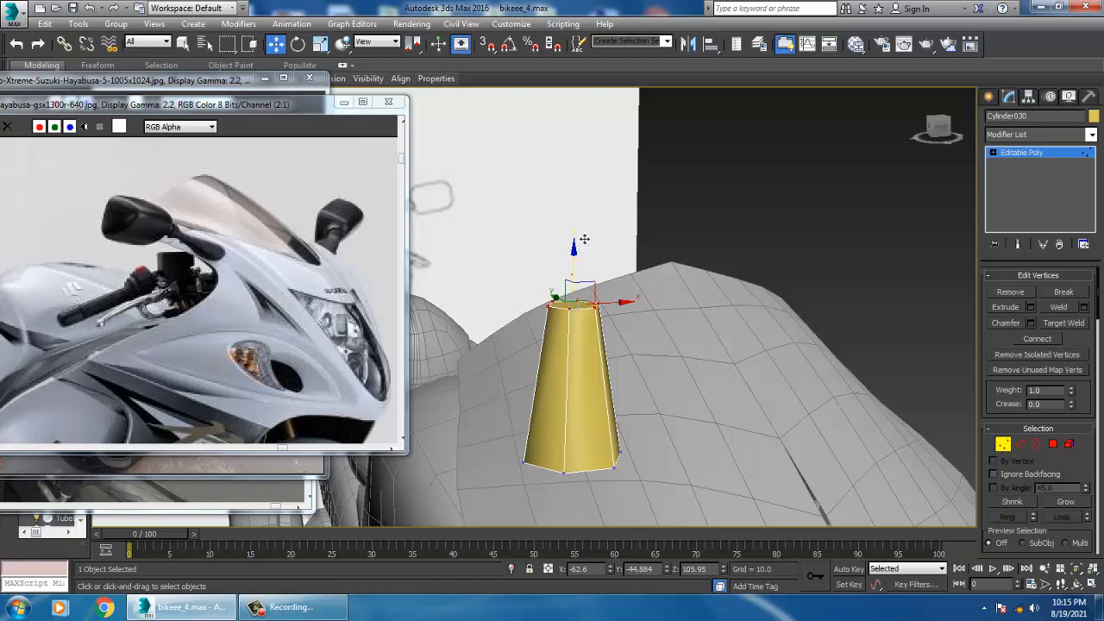
{"action": "left_click_drag", "start_coordinate": [575, 282], "coordinate": [572, 172]}
Scale the cylinder's base vertices down to about 87% to slim the stem.
{"action": "scroll", "coordinate": [572, 178], "scroll_direction": "down", "scroll_amount": 5}
{"action": "middle_click_drag", "start_coordinate": [663, 291], "coordinate": [592, 245], "text": "alt"}
{"action": "middle_click_drag", "start_coordinate": [592, 245], "coordinate": [609, 279]}
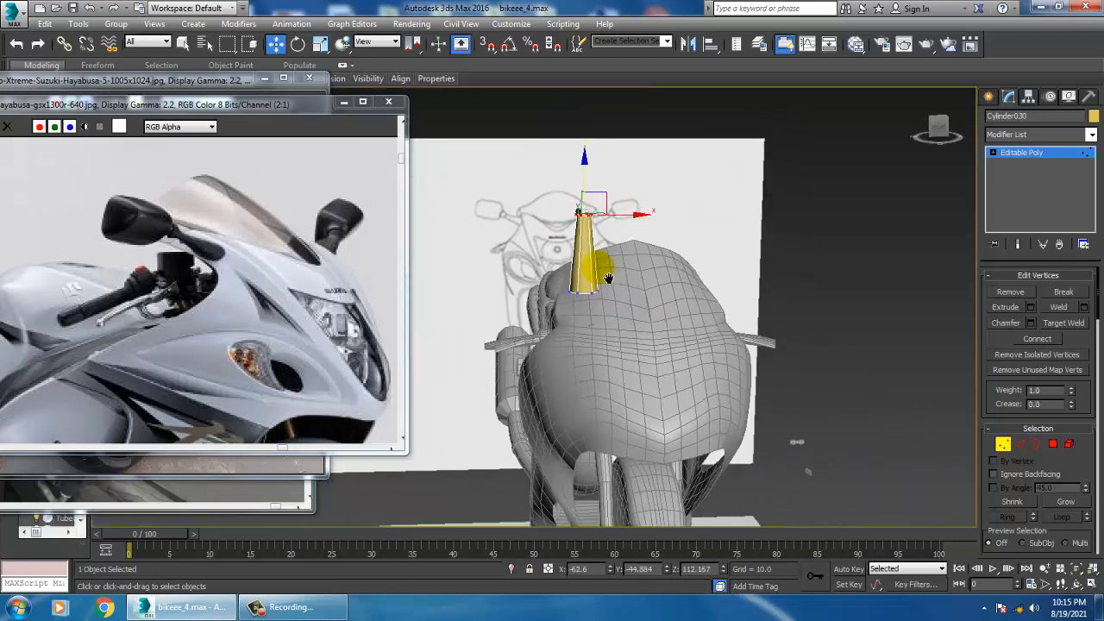
{"action": "scroll", "coordinate": [604, 280], "scroll_direction": "up", "scroll_amount": 3}
{"action": "key", "text": "r"}
{"action": "left_click_drag", "start_coordinate": [614, 320], "coordinate": [598, 308]}
{"action": "left_click_drag", "start_coordinate": [539, 142], "coordinate": [618, 211]}
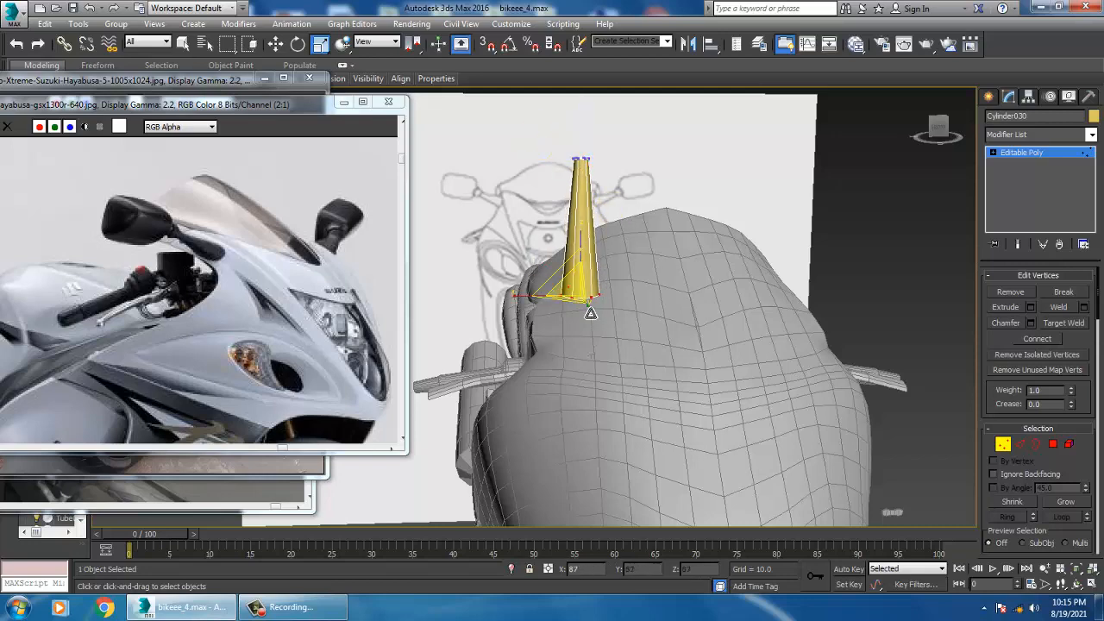
Extrude the top cap polygon of the stem by 10.
{"action": "scroll", "coordinate": [559, 250], "scroll_direction": "up", "scroll_amount": 4}
{"action": "middle_click_drag", "start_coordinate": [559, 252], "coordinate": [1028, 397], "text": "alt"}
{"action": "scroll", "coordinate": [682, 209], "scroll_direction": "up", "scroll_amount": 4}
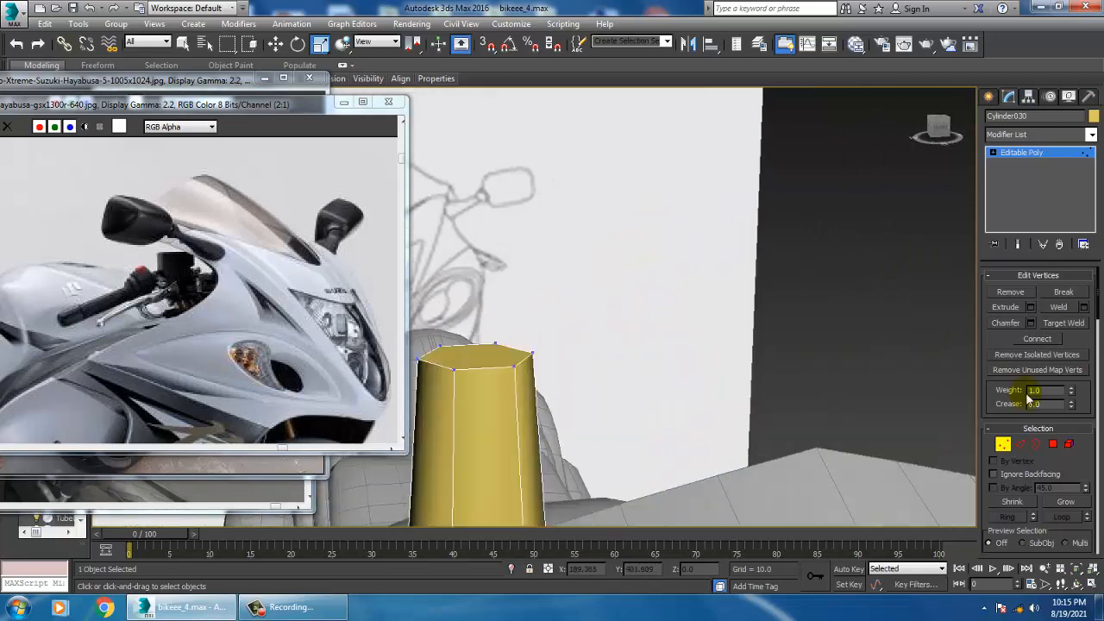
{"action": "left_click", "coordinate": [1055, 443]}
{"action": "middle_click_drag", "start_coordinate": [616, 395], "coordinate": [678, 339], "text": "alt"}
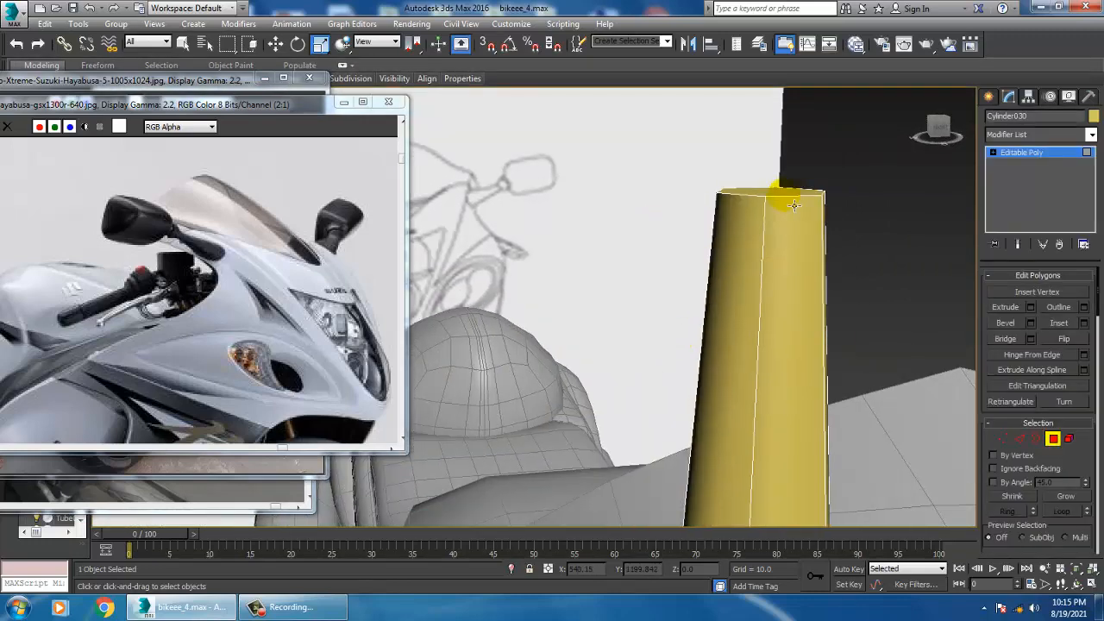
{"action": "middle_click_drag", "start_coordinate": [787, 202], "coordinate": [923, 354], "text": "alt"}
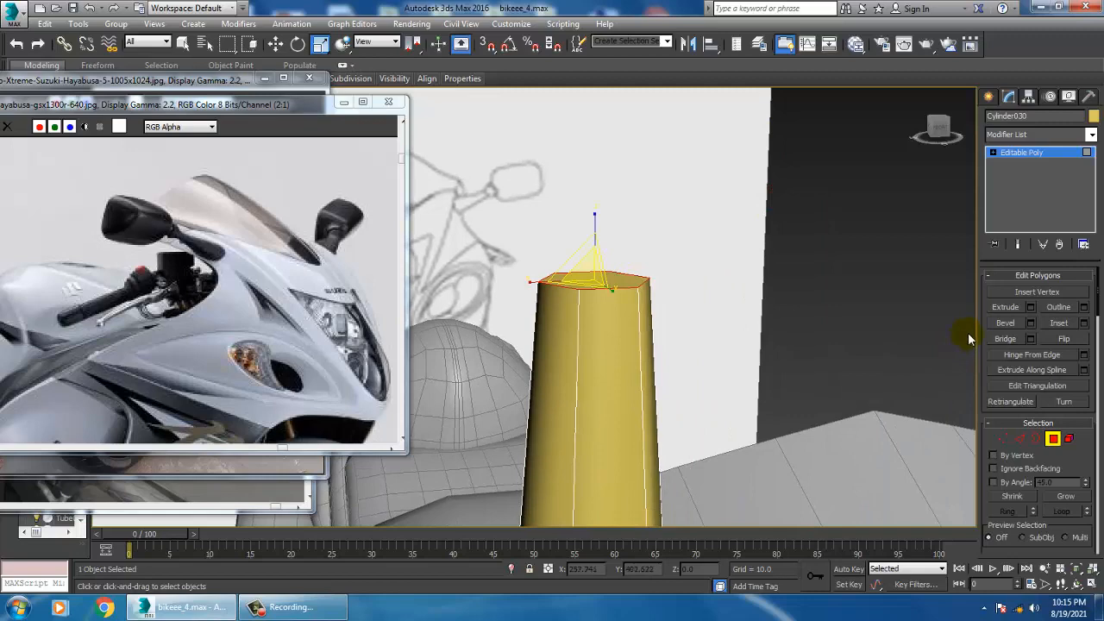
{"action": "left_click", "coordinate": [1031, 308]}
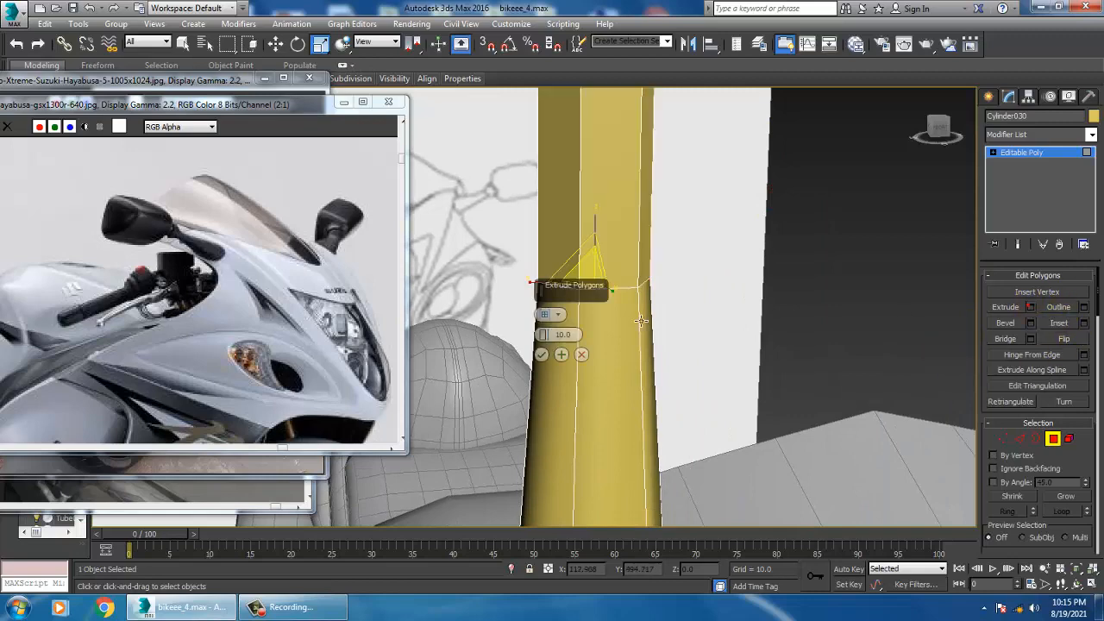
{"action": "left_click", "coordinate": [541, 355]}
Lower the extruded end face to shorten the new section, and scale it up to about 116%.
{"action": "scroll", "coordinate": [586, 336], "scroll_direction": "down", "scroll_amount": 5}
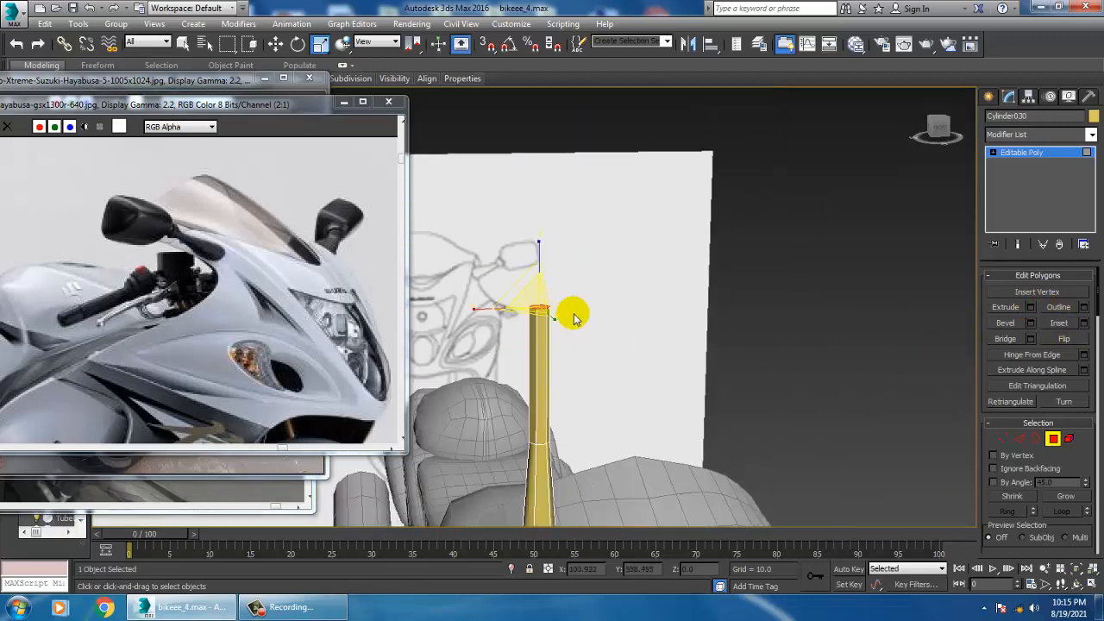
{"action": "key", "text": "w"}
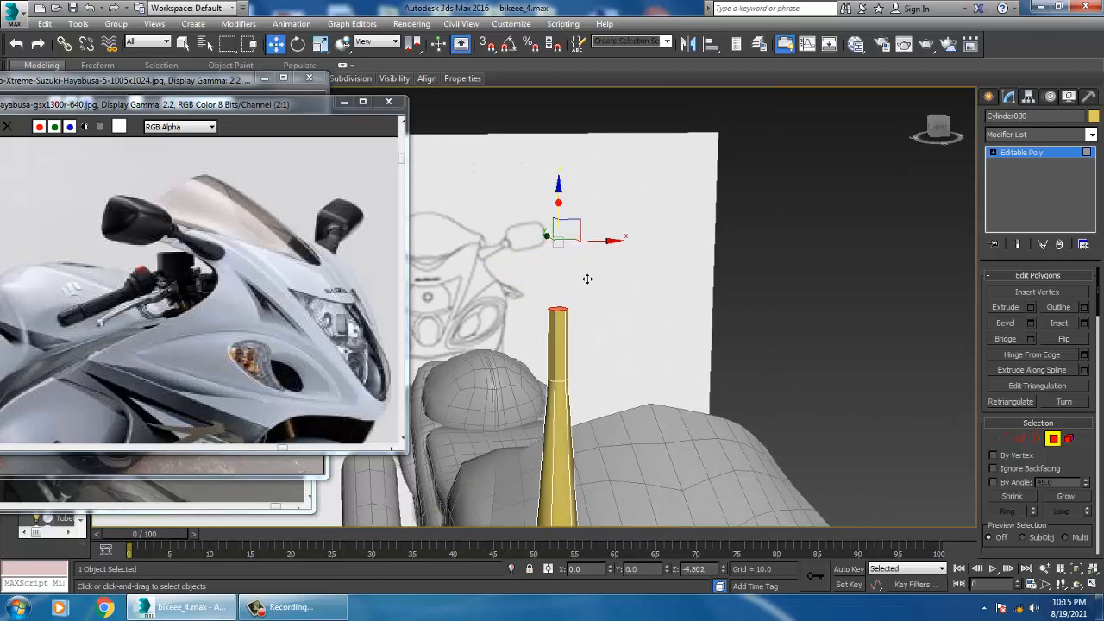
{"action": "key", "text": "r"}
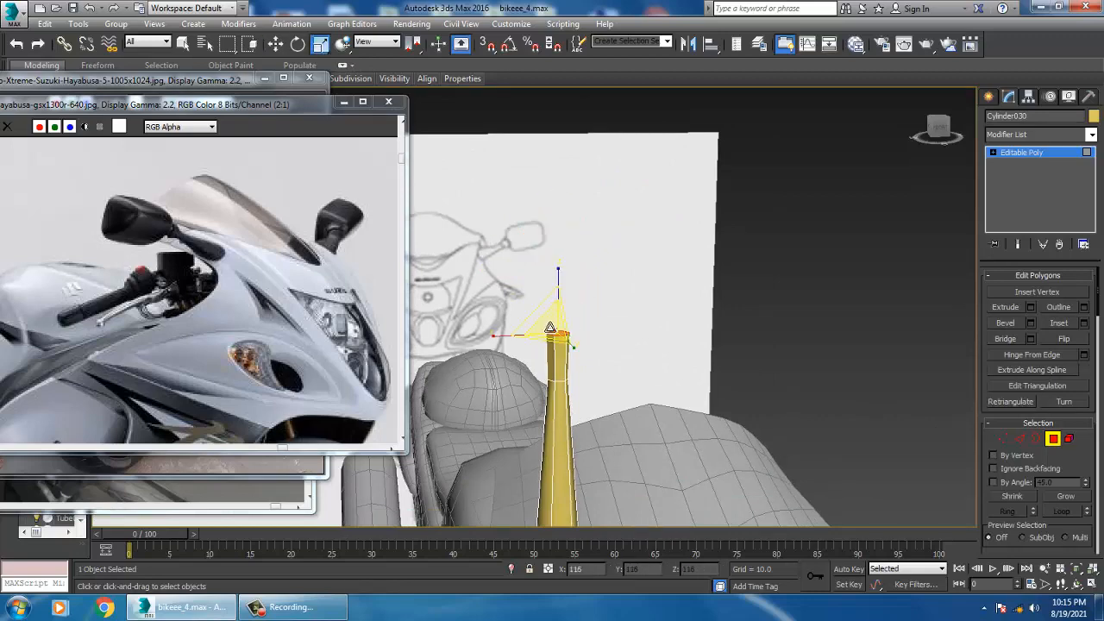
Rotate the whole stem about its Y axis so it leans outward over the handlebar.
{"action": "mouse_move", "coordinate": [540, 321]}
{"action": "middle_mouse_down", "text": "alt"}
{"action": "mouse_move", "coordinate": [595, 311]}
{"action": "mouse_move", "coordinate": [634, 262]}
{"action": "mouse_move", "coordinate": [654, 296]}
{"action": "middle_mouse_up", "text": "alt"}
{"action": "left_click", "coordinate": [1027, 153]}
{"action": "key", "text": "e"}
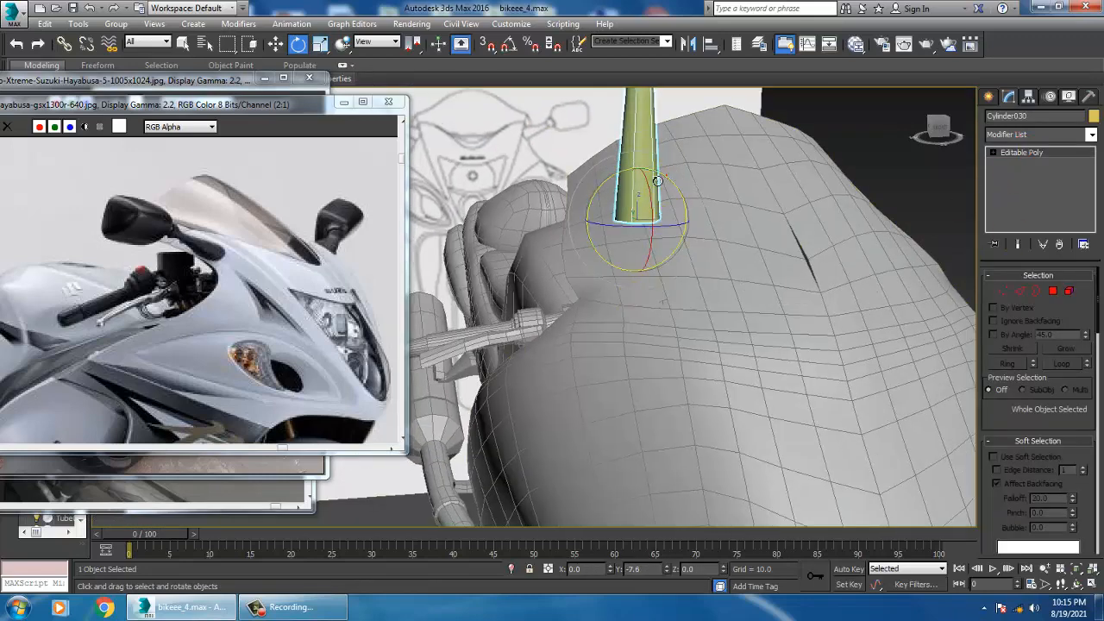
{"action": "left_click_drag", "start_coordinate": [657, 181], "coordinate": [588, 162]}
{"action": "scroll", "coordinate": [592, 165], "scroll_direction": "down", "scroll_amount": 5}
Move the stem so its base sits on the fairing, at about X -64.4, Y -44.9, Z 93.5.
{"action": "middle_click_drag", "start_coordinate": [658, 194], "coordinate": [676, 225], "text": "alt"}
{"action": "scroll", "coordinate": [595, 233], "scroll_direction": "up", "scroll_amount": 5}
{"action": "scroll", "coordinate": [618, 249], "scroll_direction": "up", "scroll_amount": 4}
{"action": "key", "text": "w"}
{"action": "left_click_drag", "start_coordinate": [685, 186], "coordinate": [686, 263]}
{"action": "middle_click_drag", "start_coordinate": [682, 182], "coordinate": [739, 278], "text": "alt"}
{"action": "key", "text": "shift+z"}
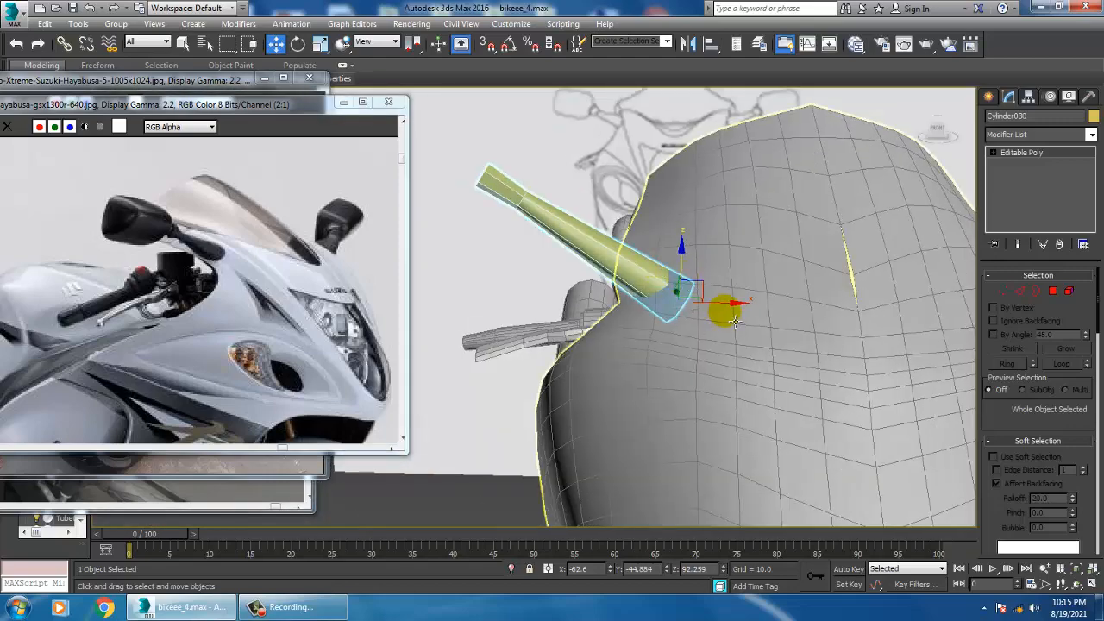
{"action": "left_click_drag", "start_coordinate": [724, 308], "coordinate": [700, 309]}
{"action": "middle_click_drag", "start_coordinate": [701, 308], "coordinate": [552, 278], "text": "alt"}
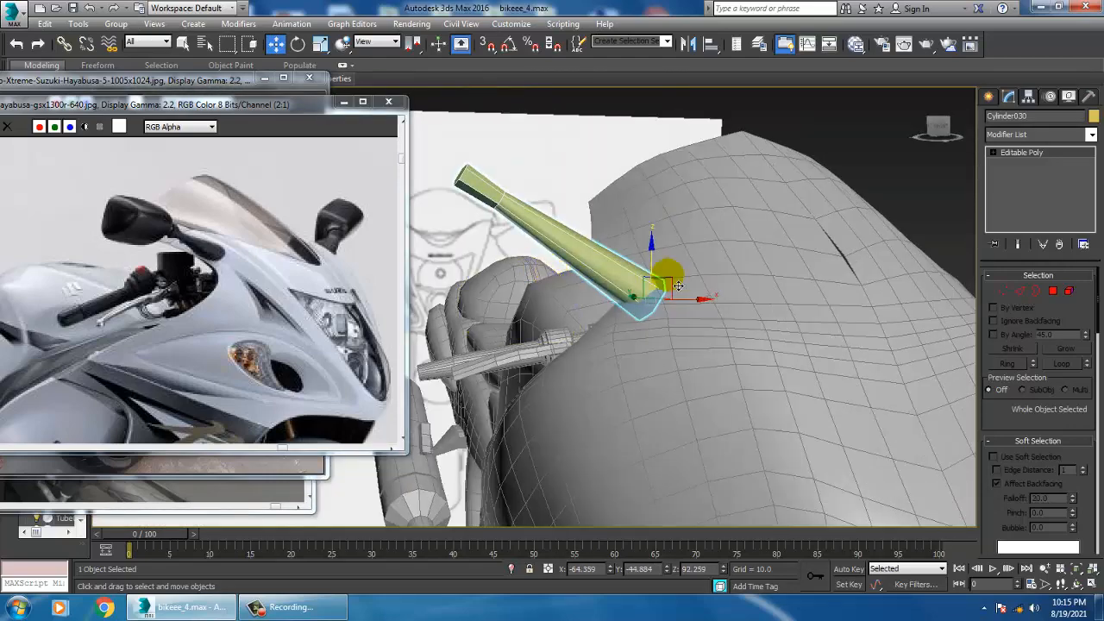
{"action": "left_click_drag", "start_coordinate": [658, 279], "coordinate": [655, 269]}
{"action": "middle_click_drag", "start_coordinate": [656, 270], "coordinate": [694, 299], "text": "alt"}
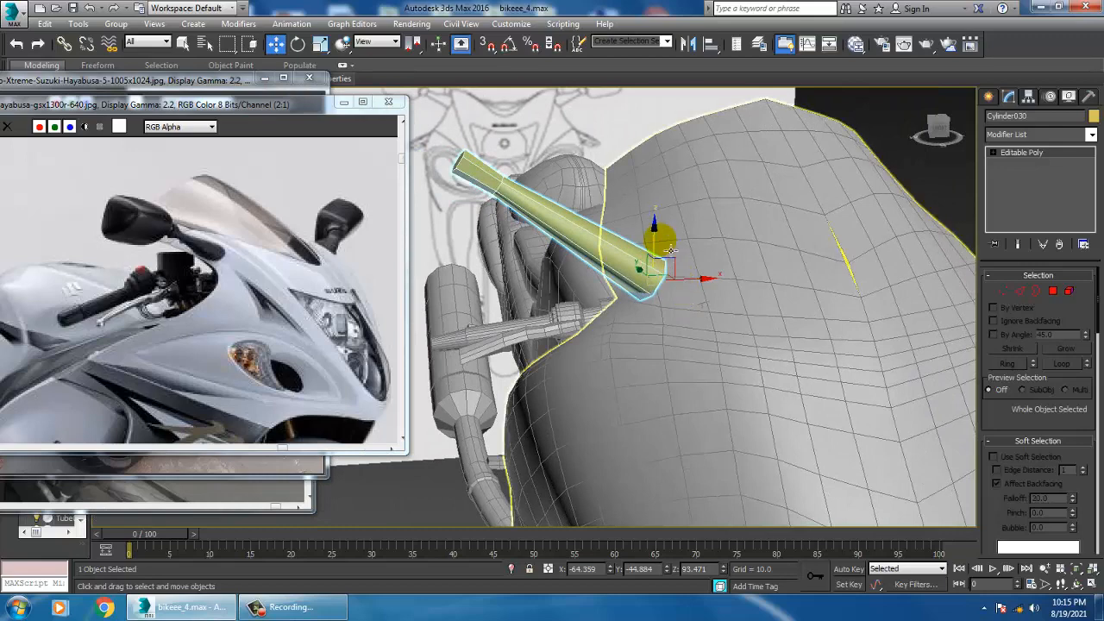
Rotate the stem's base vertices about 10 degrees around Y to fit the fairing surface.
{"action": "key", "text": "1"}
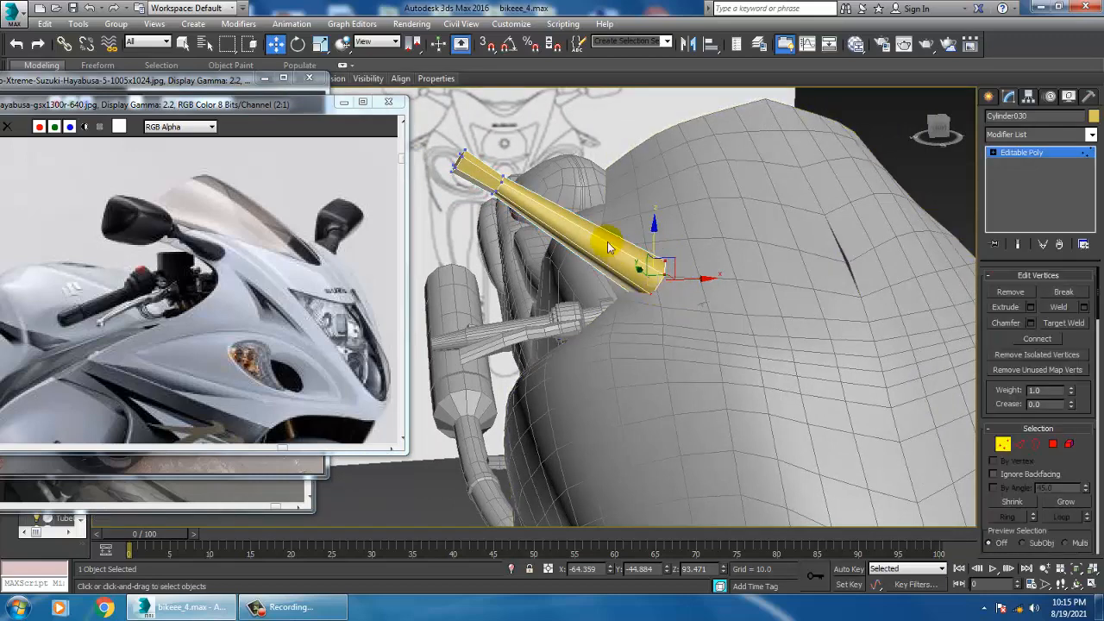
{"action": "key", "text": "e"}
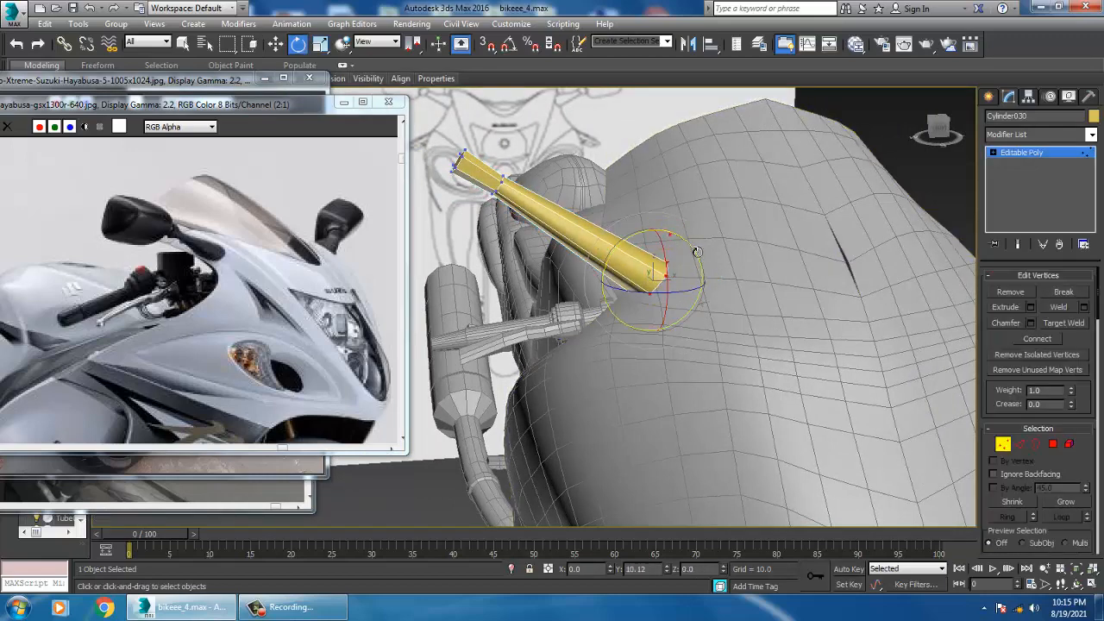
{"action": "left_click_drag", "start_coordinate": [697, 251], "coordinate": [701, 252]}
{"action": "mouse_move", "coordinate": [701, 253]}
{"action": "middle_mouse_down", "text": "alt"}
{"action": "mouse_move", "coordinate": [757, 274]}
{"action": "mouse_move", "coordinate": [680, 270]}
{"action": "middle_mouse_up", "text": "alt"}
{"action": "scroll", "coordinate": [677, 309], "scroll_direction": "up", "scroll_amount": 4}
{"action": "left_click_drag", "start_coordinate": [617, 266], "coordinate": [641, 264]}
{"action": "scroll", "coordinate": [656, 267], "scroll_direction": "down", "scroll_amount": 5}
Scale the stem's tip vertices to about 73% and move them inward to shorten the end section.
{"action": "mouse_move", "coordinate": [661, 271]}
{"action": "middle_mouse_down", "text": "alt"}
{"action": "mouse_move", "coordinate": [638, 258]}
{"action": "mouse_move", "coordinate": [652, 274]}
{"action": "middle_mouse_up", "text": "alt"}
{"action": "scroll", "coordinate": [651, 274], "scroll_direction": "up", "scroll_amount": 4}
{"action": "key", "text": "w"}
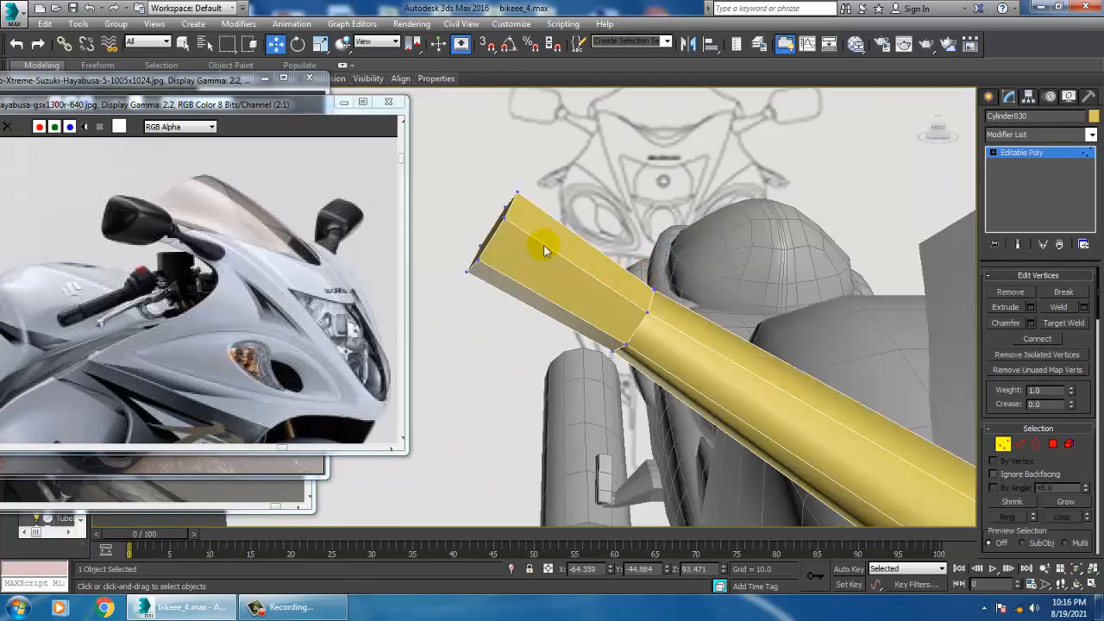
{"action": "left_click_drag", "start_coordinate": [501, 241], "coordinate": [511, 264]}
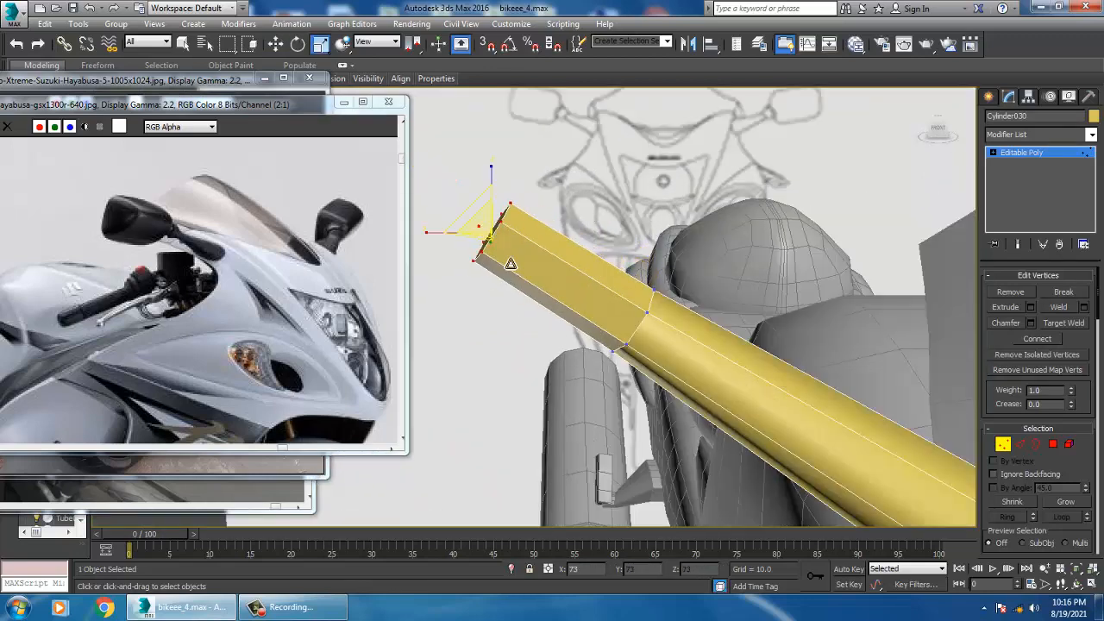
{"action": "key", "text": "w"}
{"action": "left_click_drag", "start_coordinate": [518, 223], "coordinate": [550, 237]}
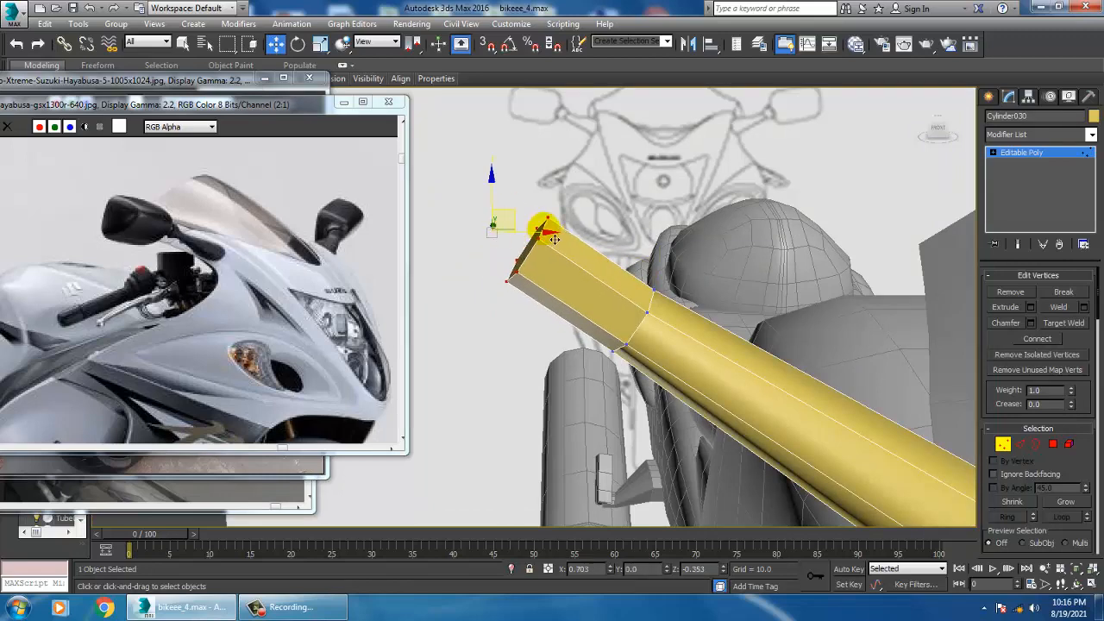
{"action": "left_click", "coordinate": [989, 97]}
{"action": "scroll", "coordinate": [616, 217], "scroll_direction": "up", "scroll_amount": 5}
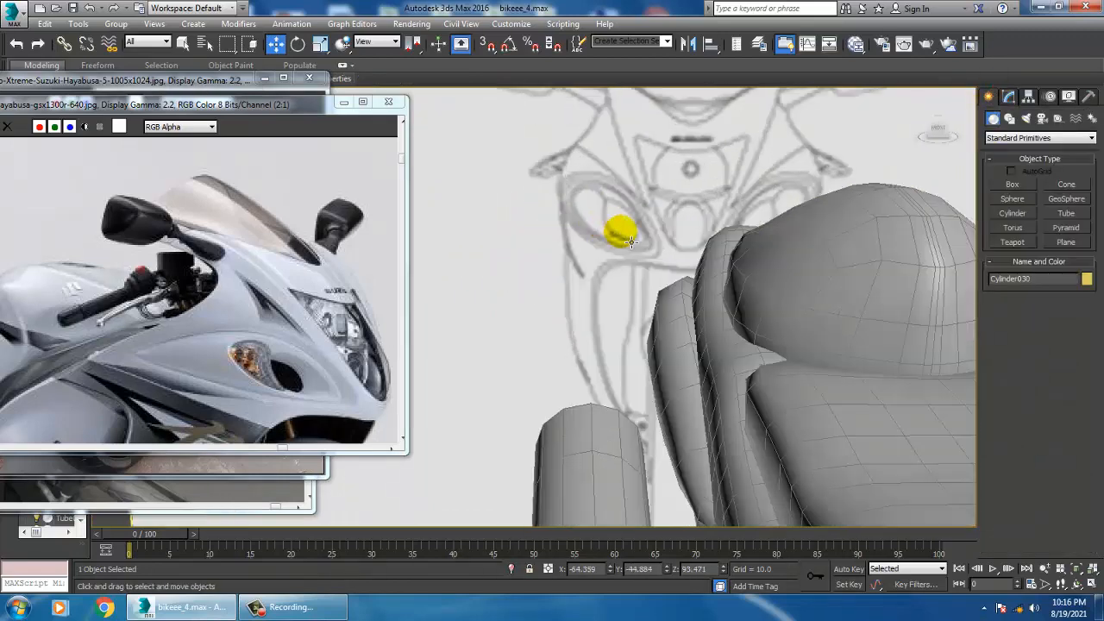
{"action": "scroll", "coordinate": [665, 247], "scroll_direction": "down", "scroll_amount": 6}
{"action": "middle_click_drag", "start_coordinate": [696, 245], "coordinate": [695, 252]}
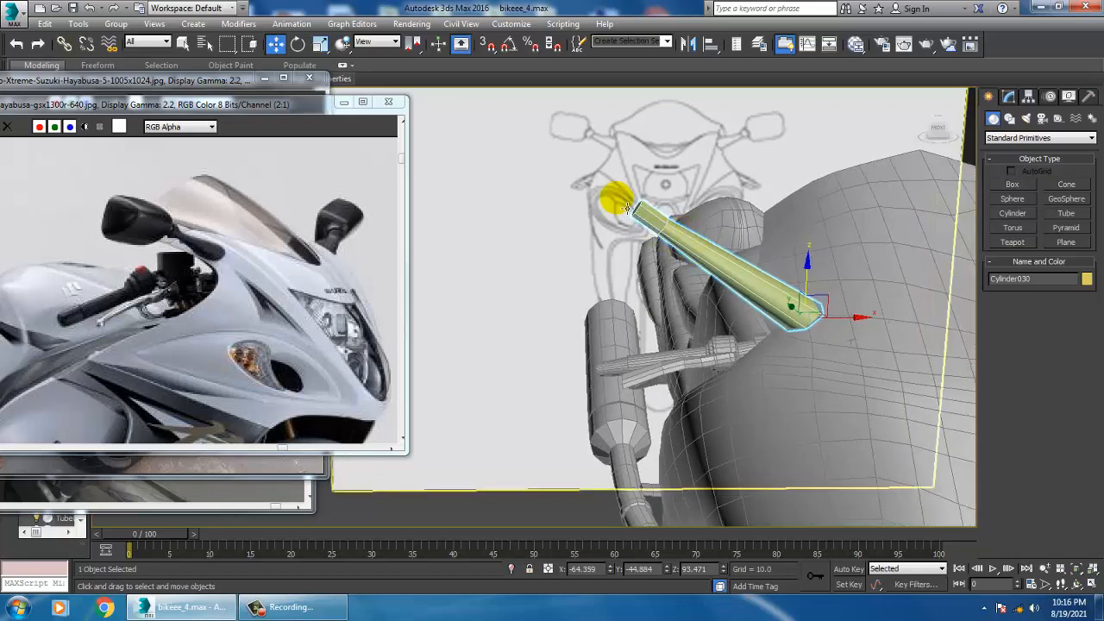
{"action": "key", "text": "e"}
{"action": "key", "text": "w"}
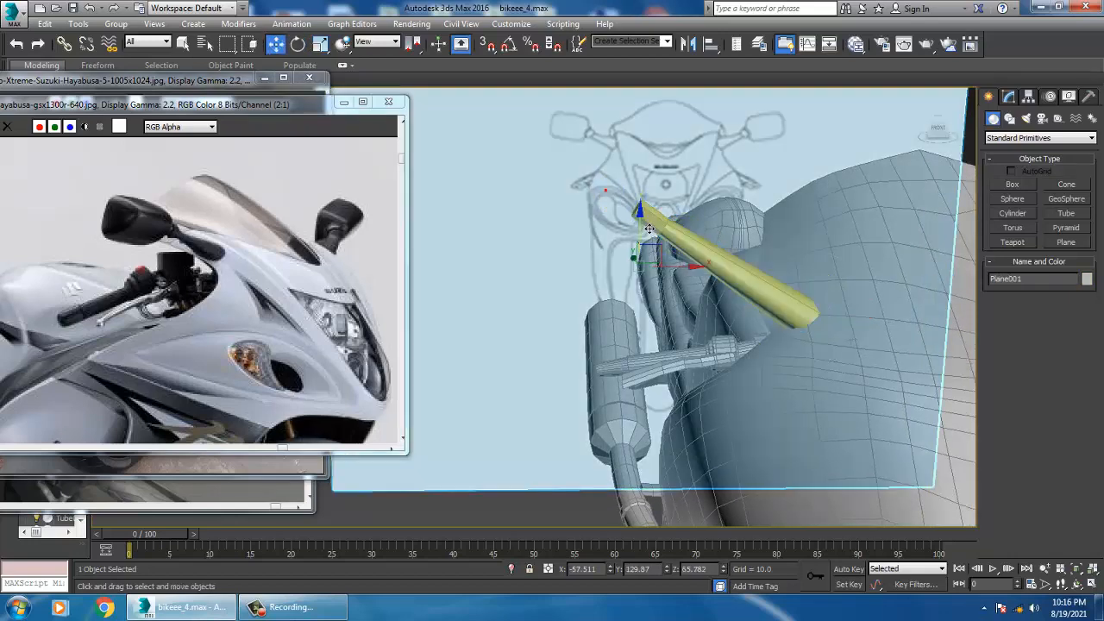
Rotate the end section's vertices closer to horizontal to bend the stem, and raise its outermost vertices slightly.
{"action": "key", "text": "1"}
{"action": "left_click_drag", "start_coordinate": [583, 170], "coordinate": [690, 254]}
{"action": "scroll", "coordinate": [690, 255], "scroll_direction": "up", "scroll_amount": 5}
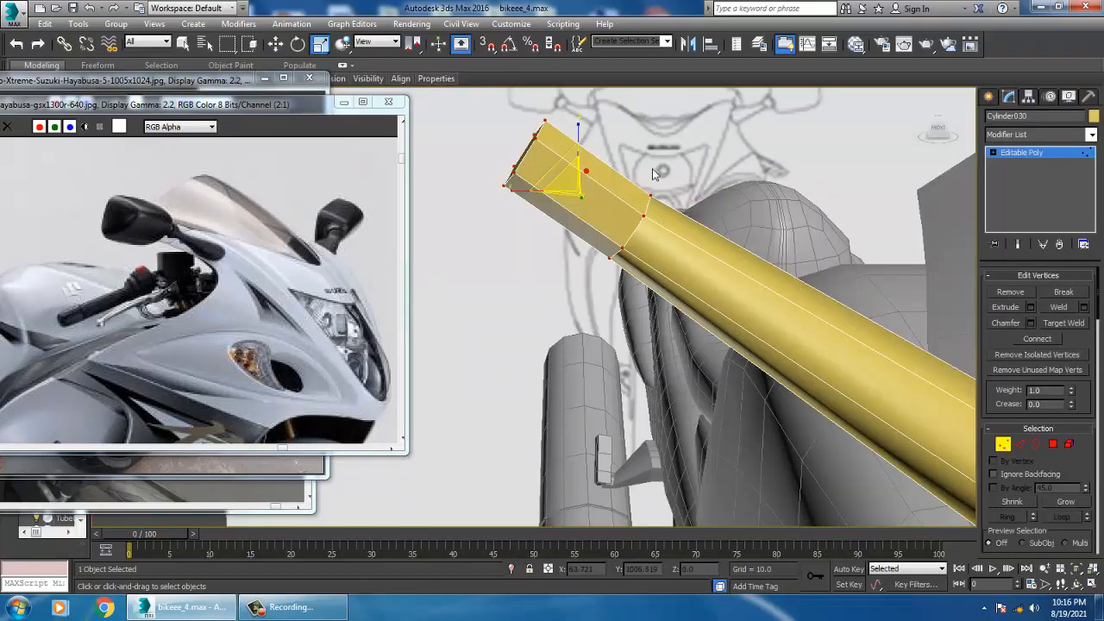
{"action": "key", "text": "e"}
{"action": "left_click_drag", "start_coordinate": [627, 164], "coordinate": [596, 155]}
{"action": "key", "text": "w"}
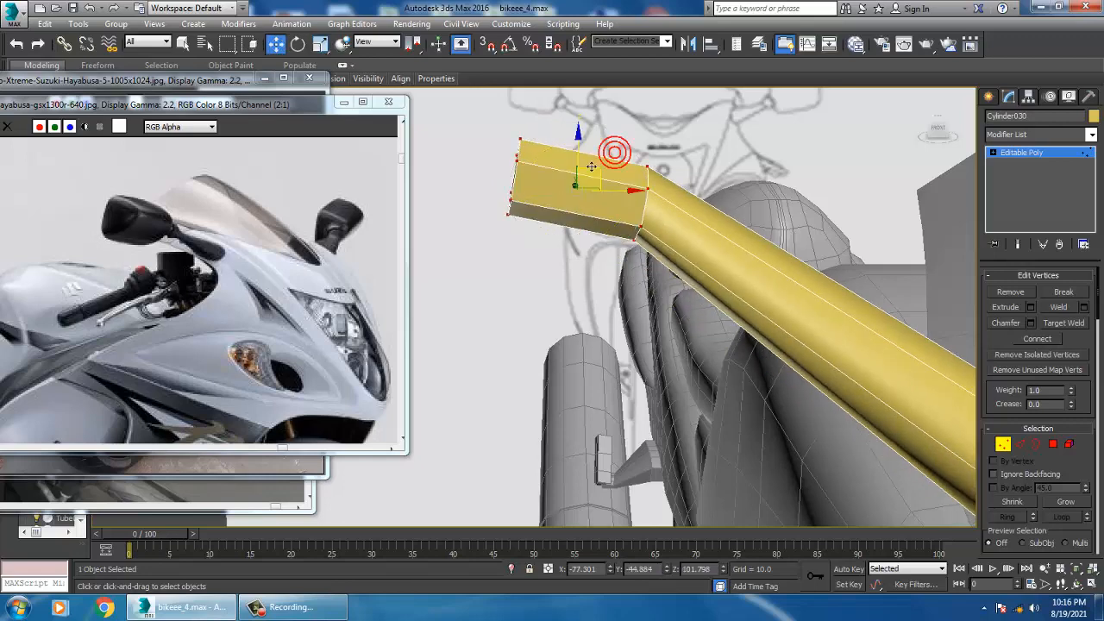
{"action": "middle_click_drag", "start_coordinate": [591, 155], "coordinate": [652, 255], "text": "alt"}
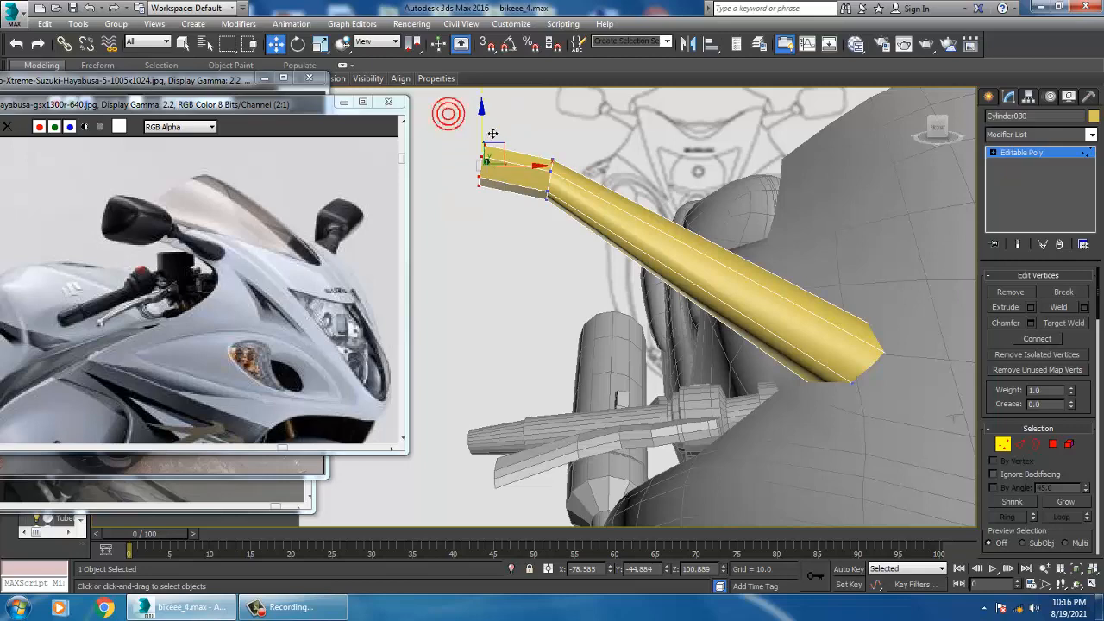
{"action": "left_click_drag", "start_coordinate": [492, 135], "coordinate": [491, 121]}
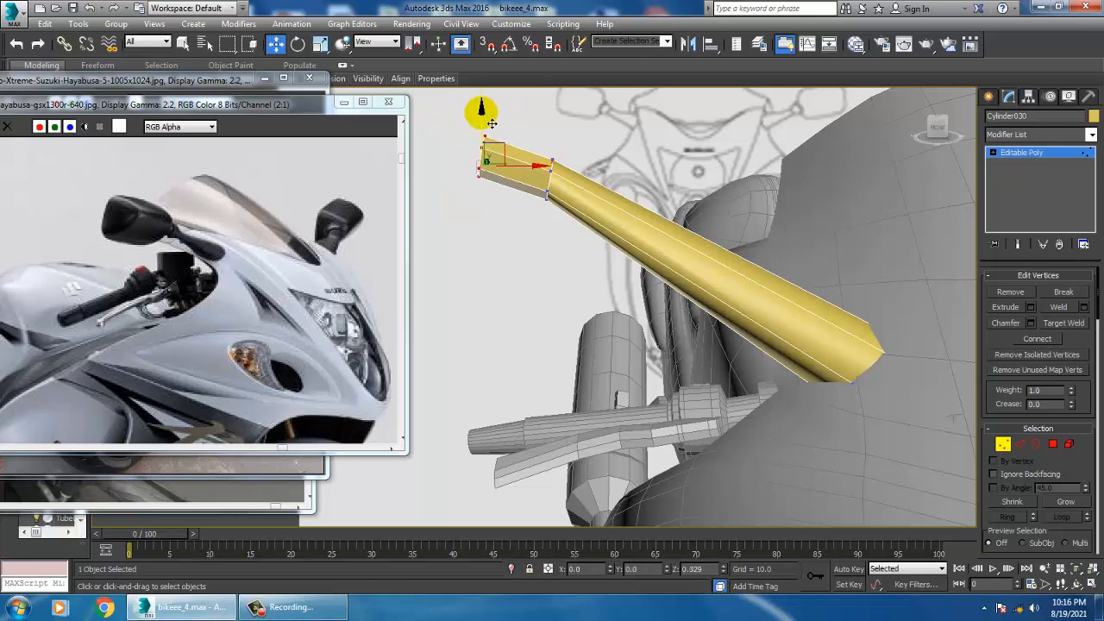
Create a box with a base of about 7 by 11.7 over the mirror area of the top-view reference.
{"action": "left_click", "coordinate": [989, 97]}
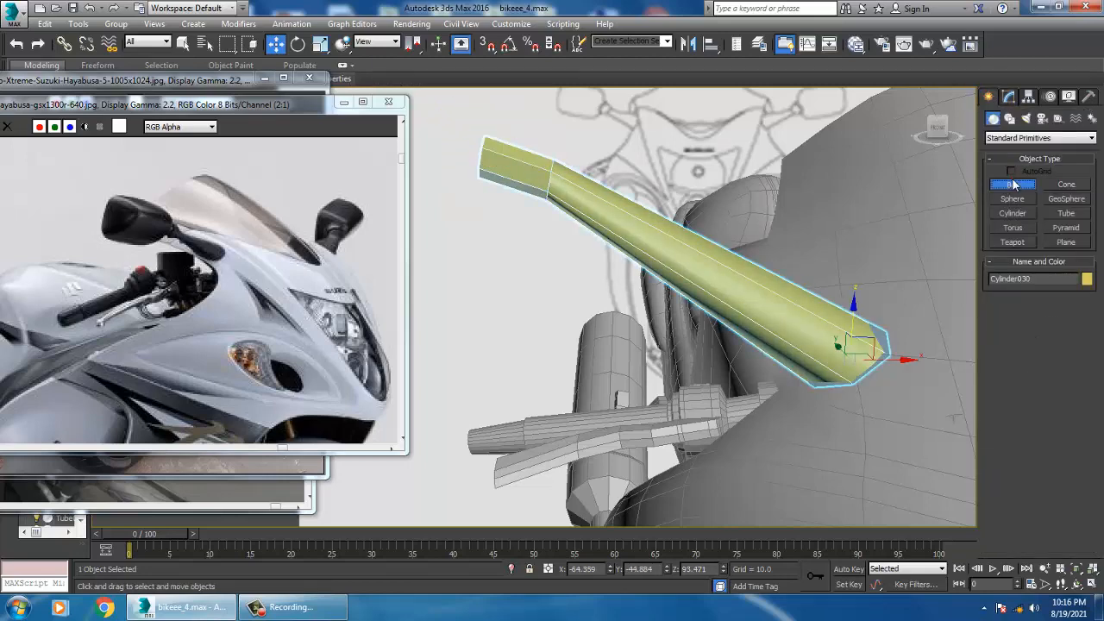
{"action": "scroll", "coordinate": [799, 274], "scroll_direction": "down", "scroll_amount": 6}
{"action": "middle_click_drag", "start_coordinate": [690, 276], "coordinate": [743, 390], "text": "alt"}
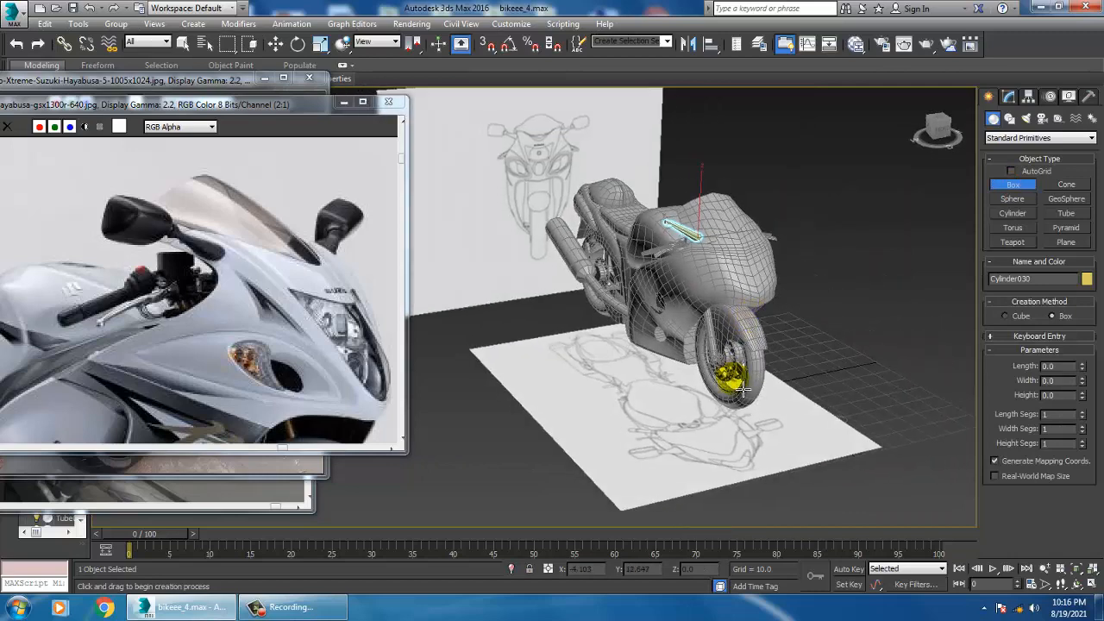
{"action": "scroll", "coordinate": [743, 390], "scroll_direction": "up", "scroll_amount": 3}
{"action": "left_click_drag", "start_coordinate": [634, 489], "coordinate": [669, 492]}
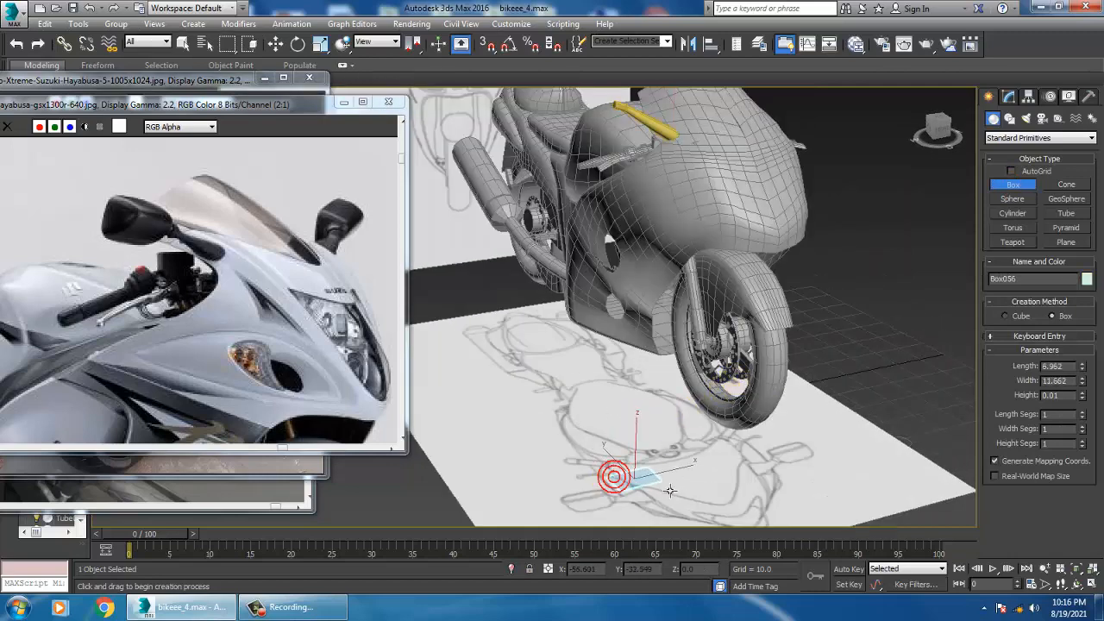
{"action": "left_click", "coordinate": [654, 453]}
Align the box to the mirror stem in X, Y and Z position, pivot point to pivot point.
{"action": "key", "text": "w"}
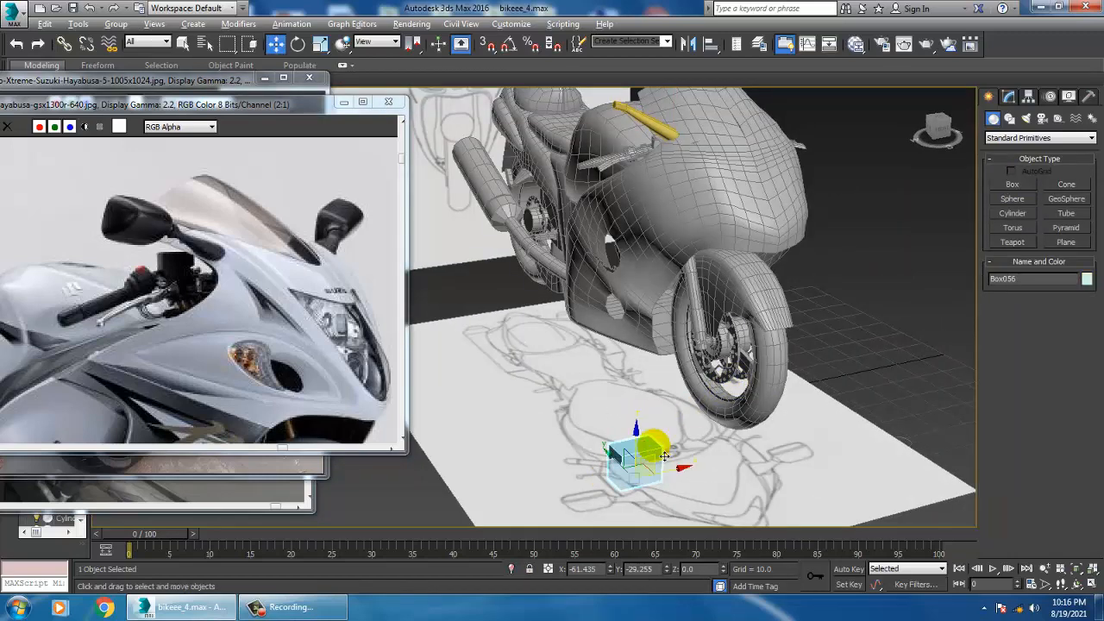
{"action": "middle_click_drag", "start_coordinate": [665, 455], "coordinate": [638, 185], "text": "alt"}
{"action": "key", "text": "alt+a"}
{"action": "left_click", "coordinate": [656, 170]}
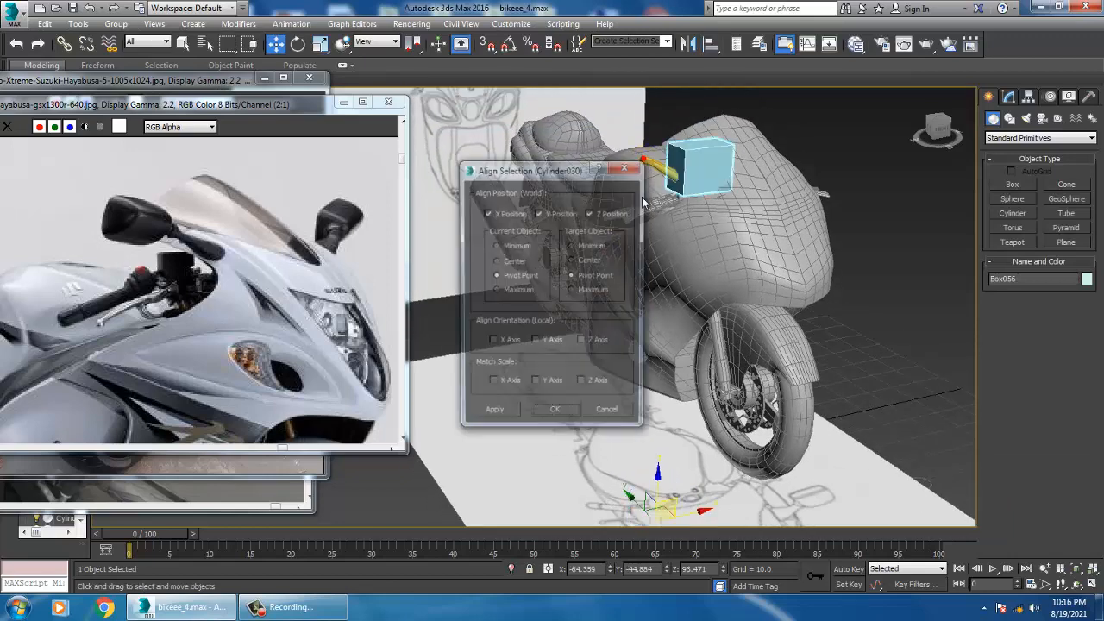
{"action": "left_click", "coordinate": [552, 415]}
Scale the box along its X and Y axes around the stem's base.
{"action": "key", "text": "z"}
{"action": "scroll", "coordinate": [649, 229], "scroll_direction": "down", "scroll_amount": 5}
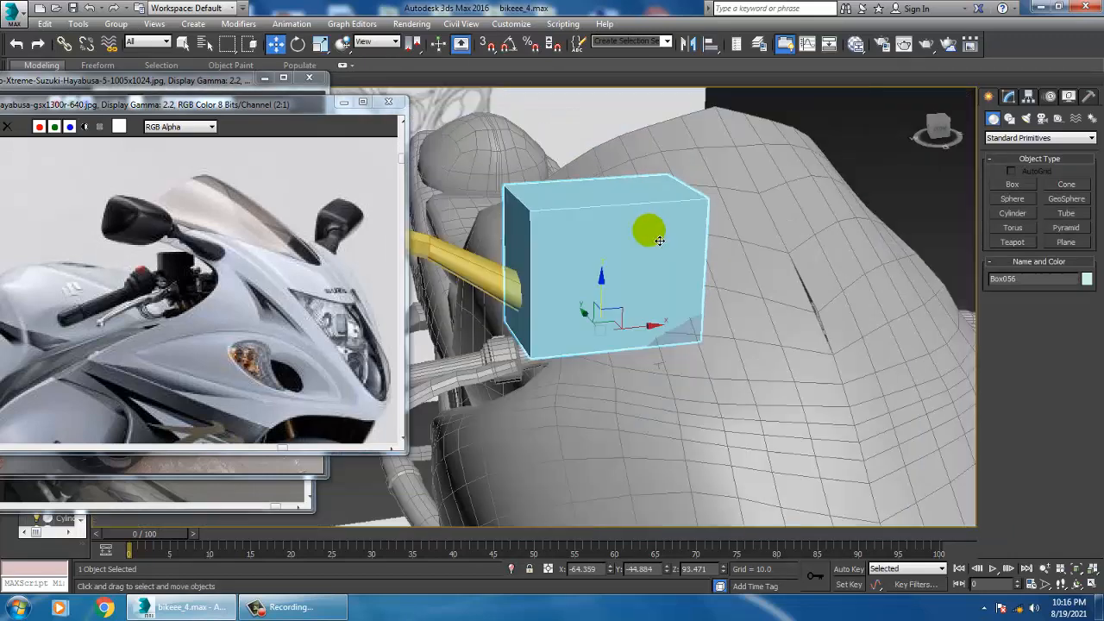
{"action": "key", "text": "r"}
{"action": "mouse_move", "coordinate": [653, 304]}
{"action": "left_mouse_down"}
{"action": "mouse_move", "coordinate": [705, 382]}
{"action": "mouse_move", "coordinate": [663, 309]}
{"action": "left_mouse_up"}
{"action": "scroll", "coordinate": [663, 309], "scroll_direction": "up", "scroll_amount": 2}
{"action": "left_click_drag", "start_coordinate": [580, 302], "coordinate": [574, 304]}
{"action": "middle_click_drag", "start_coordinate": [585, 312], "coordinate": [654, 261], "text": "alt"}
{"action": "key", "text": "w"}
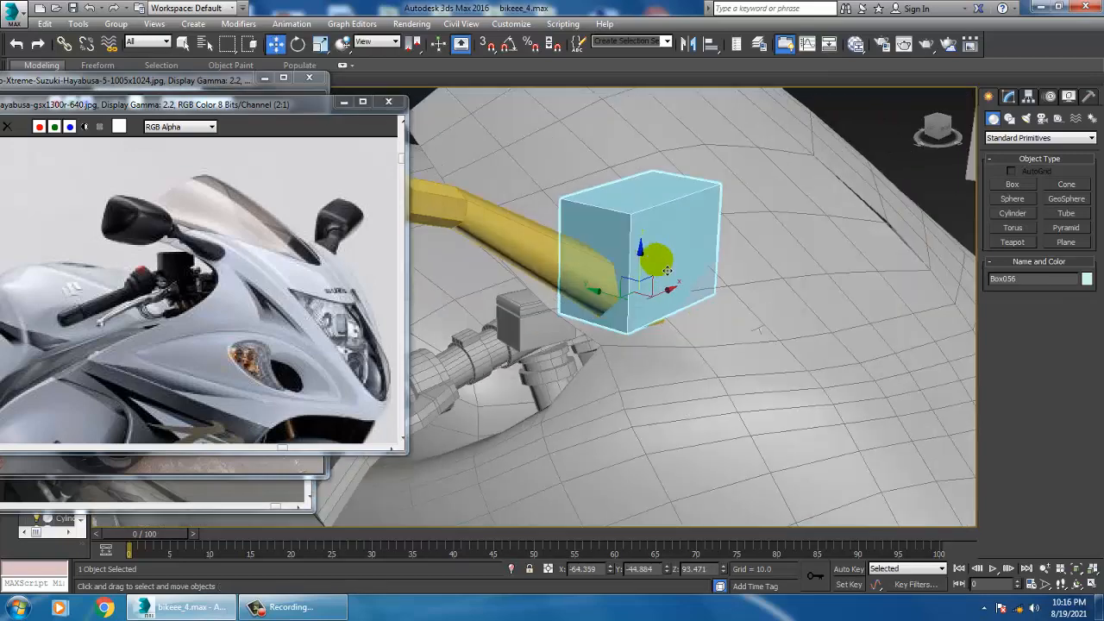
Convert the box to an Editable Poly and switch to edge editing.
{"action": "scroll", "coordinate": [653, 261], "scroll_direction": "up", "scroll_amount": 2}
{"action": "right_click", "coordinate": [653, 178]}
{"action": "mouse_move", "coordinate": [707, 312]}
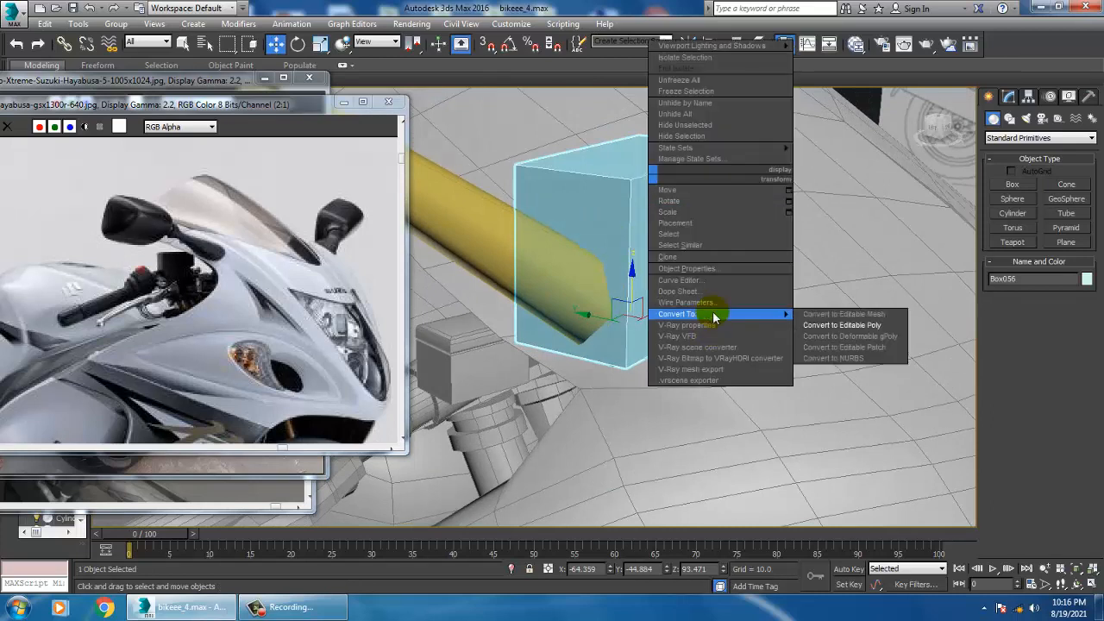
{"action": "left_click", "coordinate": [776, 321]}
{"action": "key", "text": "2"}
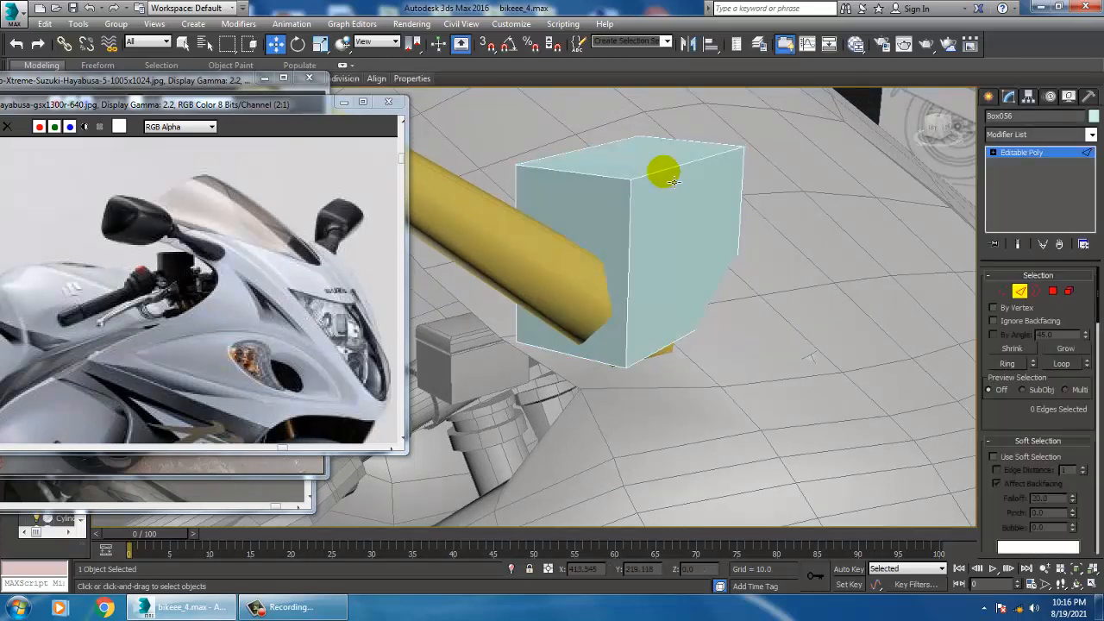
Try to scale the box's upper and lower front edges vertically toward each other.
{"action": "left_click", "coordinate": [661, 361], "text": "ctrl"}
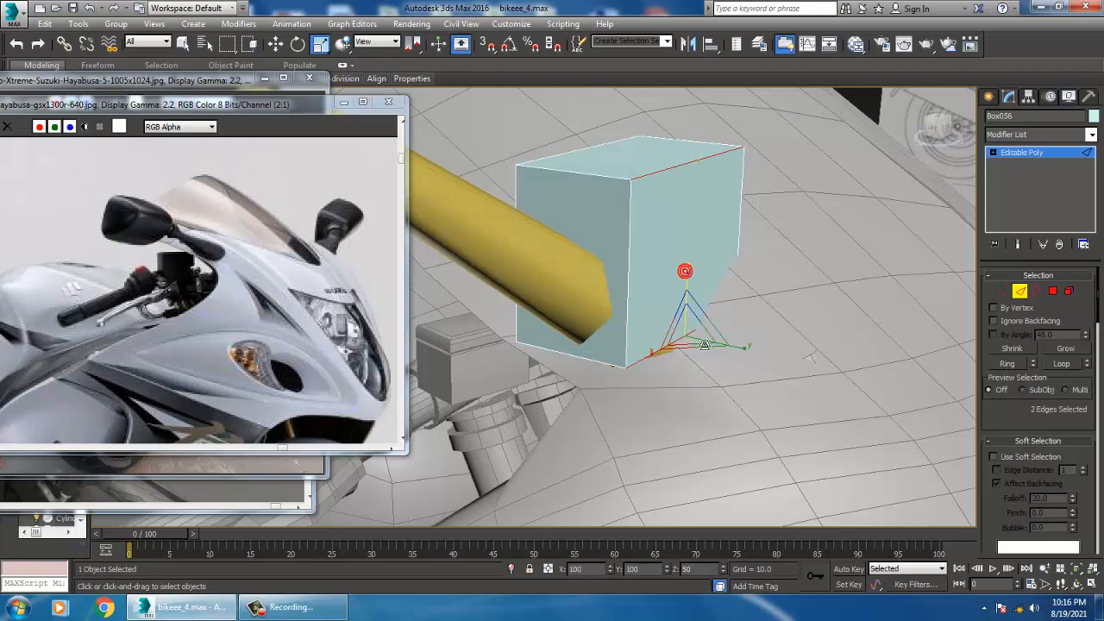
{"action": "left_click", "coordinate": [701, 322]}
{"action": "left_click", "coordinate": [661, 178]}
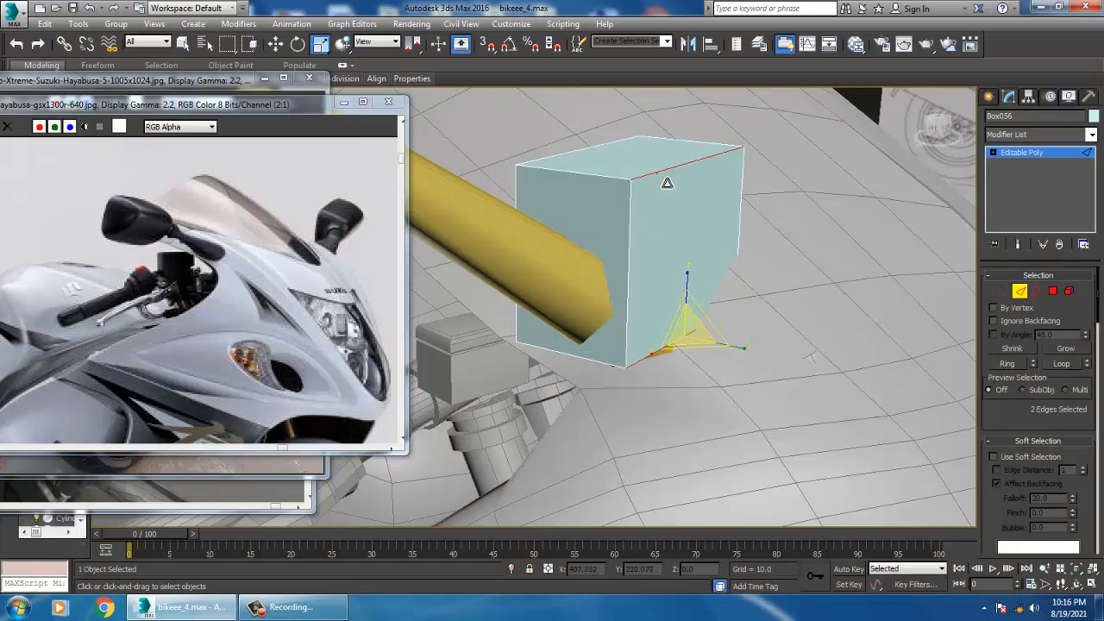
Lower the box's upper front edge and raise its lower front edge vertically to taper the front.
{"action": "key", "text": "w"}
{"action": "left_click", "coordinate": [667, 183]}
{"action": "left_click_drag", "start_coordinate": [705, 134], "coordinate": [662, 375]}
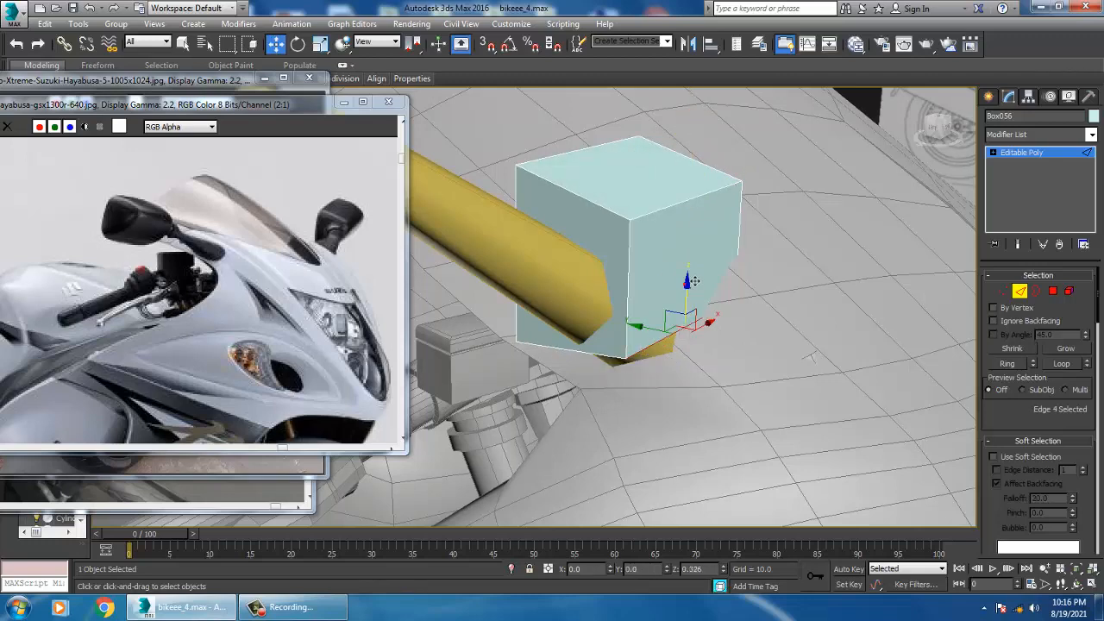
{"action": "middle_click_drag", "start_coordinate": [685, 248], "coordinate": [701, 316], "text": "alt"}
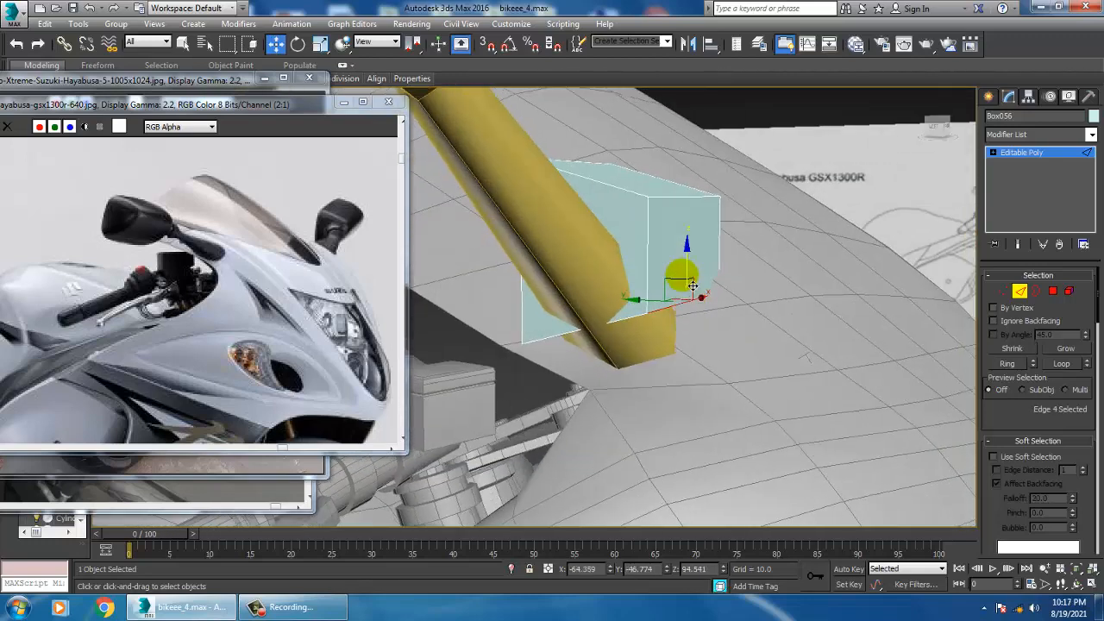
Select the box's front polygon and isolate the box from the rest of the motorcycle.
{"action": "key", "text": "2"}
{"action": "key", "text": "4"}
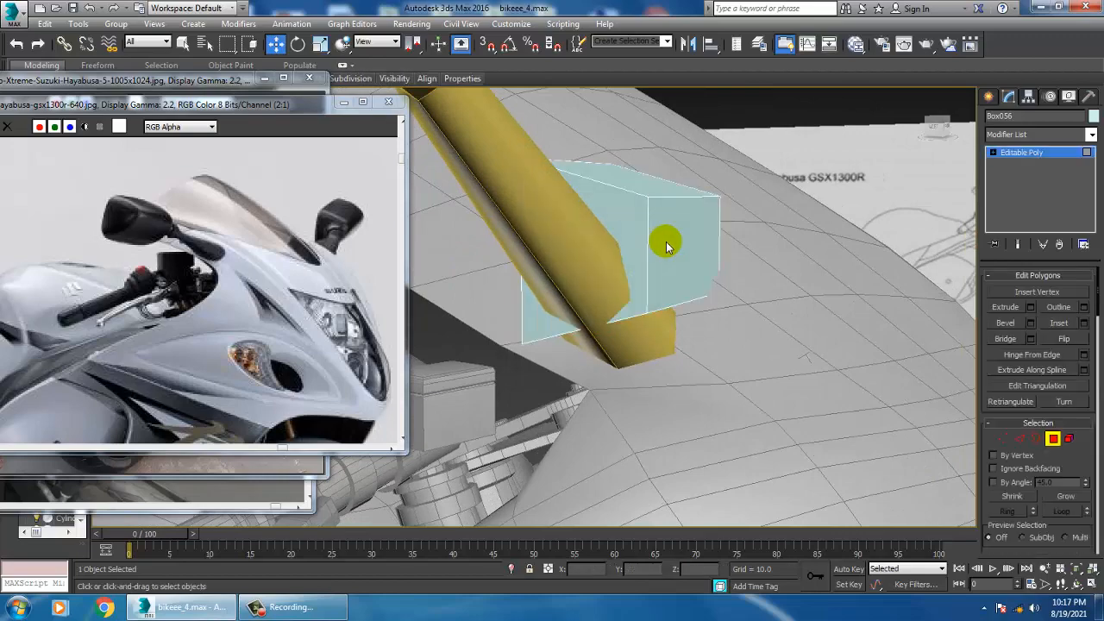
{"action": "left_click", "coordinate": [667, 247]}
{"action": "middle_click_drag", "start_coordinate": [667, 247], "coordinate": [688, 303], "text": "alt"}
{"action": "mouse_move", "coordinate": [630, 249]}
{"action": "middle_mouse_down", "text": "alt"}
{"action": "mouse_move", "coordinate": [628, 237]}
{"action": "mouse_move", "coordinate": [577, 239]}
{"action": "mouse_move", "coordinate": [681, 290]}
{"action": "mouse_move", "coordinate": [677, 244]}
{"action": "mouse_move", "coordinate": [588, 245]}
{"action": "mouse_move", "coordinate": [648, 227]}
{"action": "mouse_move", "coordinate": [628, 253]}
{"action": "middle_mouse_up", "text": "alt"}
{"action": "key", "text": "alt+q"}
{"action": "scroll", "coordinate": [658, 241], "scroll_direction": "down", "scroll_amount": 4}
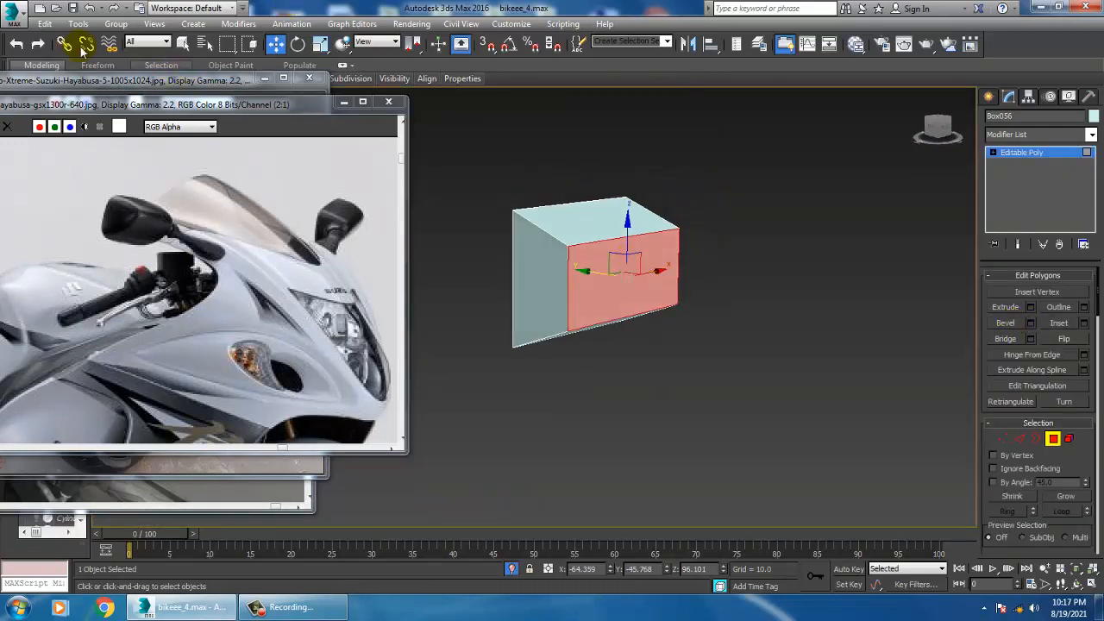
Connect the box's four vertical edges with 2 segments.
{"action": "key", "text": "2"}
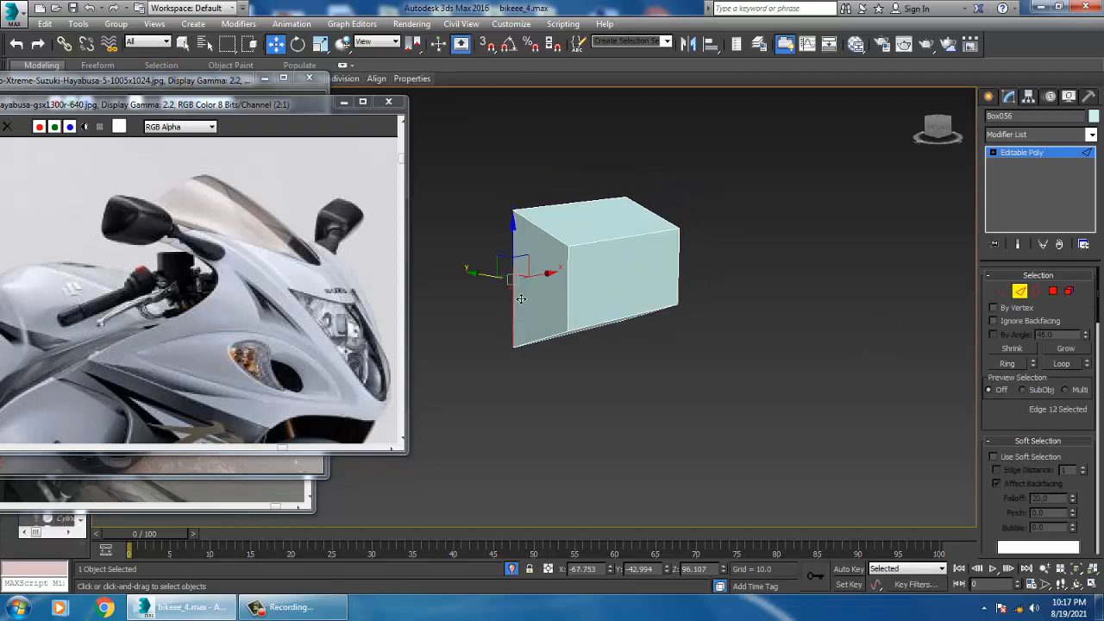
{"action": "left_click_drag", "start_coordinate": [1075, 440], "coordinate": [1070, 321]}
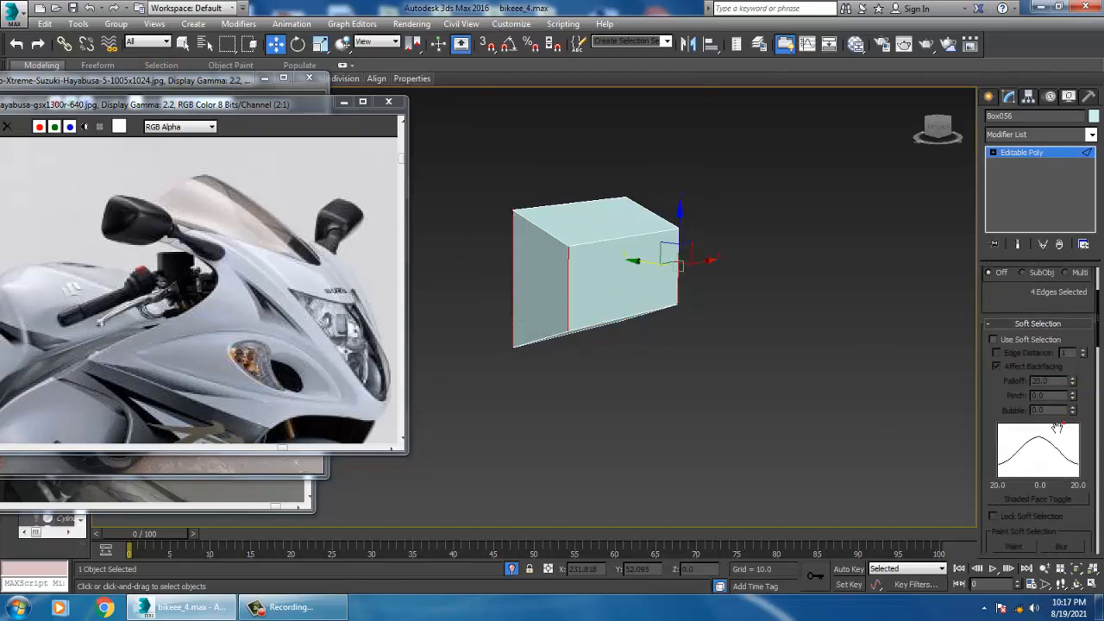
{"action": "left_click_drag", "start_coordinate": [1082, 410], "coordinate": [1064, 106]}
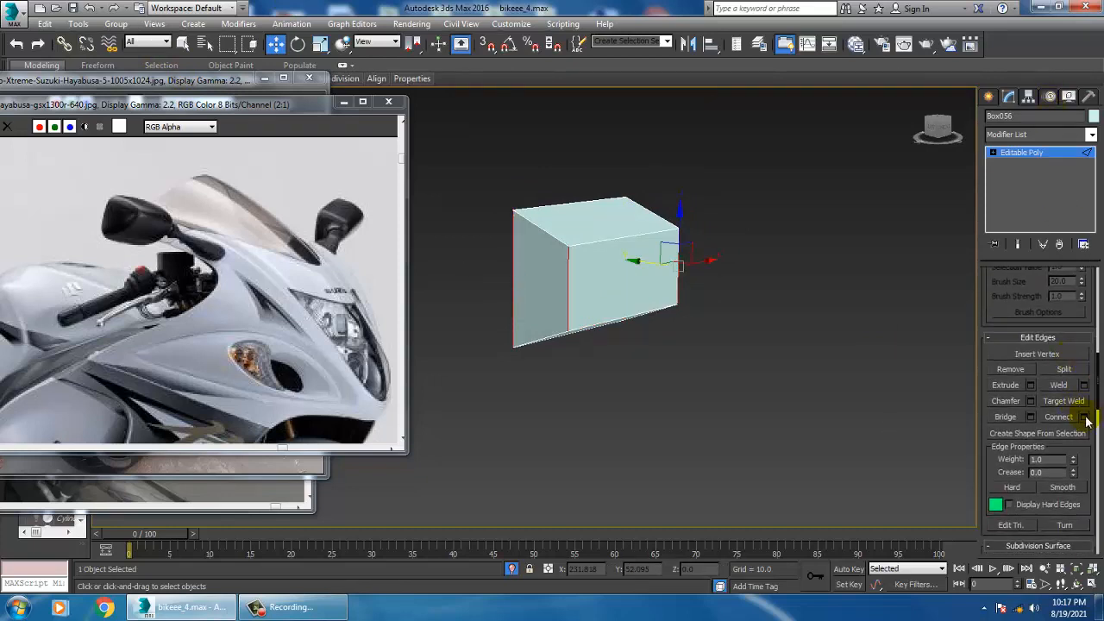
{"action": "left_click", "coordinate": [1084, 417]}
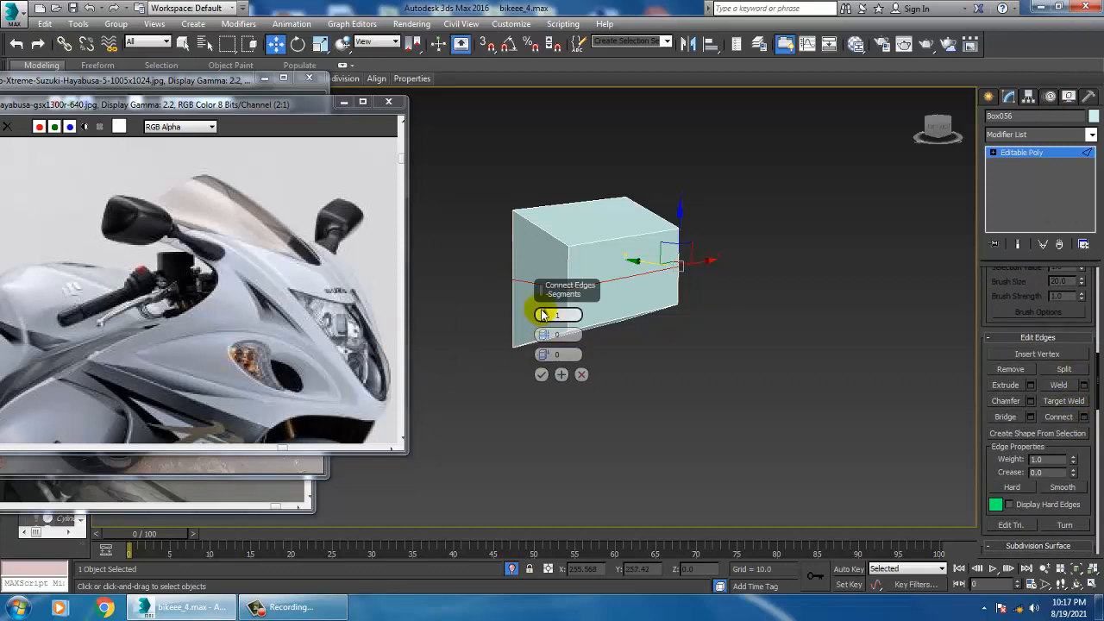
{"action": "left_click_drag", "start_coordinate": [542, 315], "coordinate": [543, 310]}
{"action": "left_click", "coordinate": [541, 374]}
Move the two middle vertex rows of the box's front outward along Y to form a bulge.
{"action": "key", "text": "1"}
{"action": "mouse_move", "coordinate": [641, 313]}
{"action": "middle_mouse_down", "text": "alt"}
{"action": "mouse_move", "coordinate": [655, 301]}
{"action": "mouse_move", "coordinate": [632, 296]}
{"action": "middle_mouse_up", "text": "alt"}
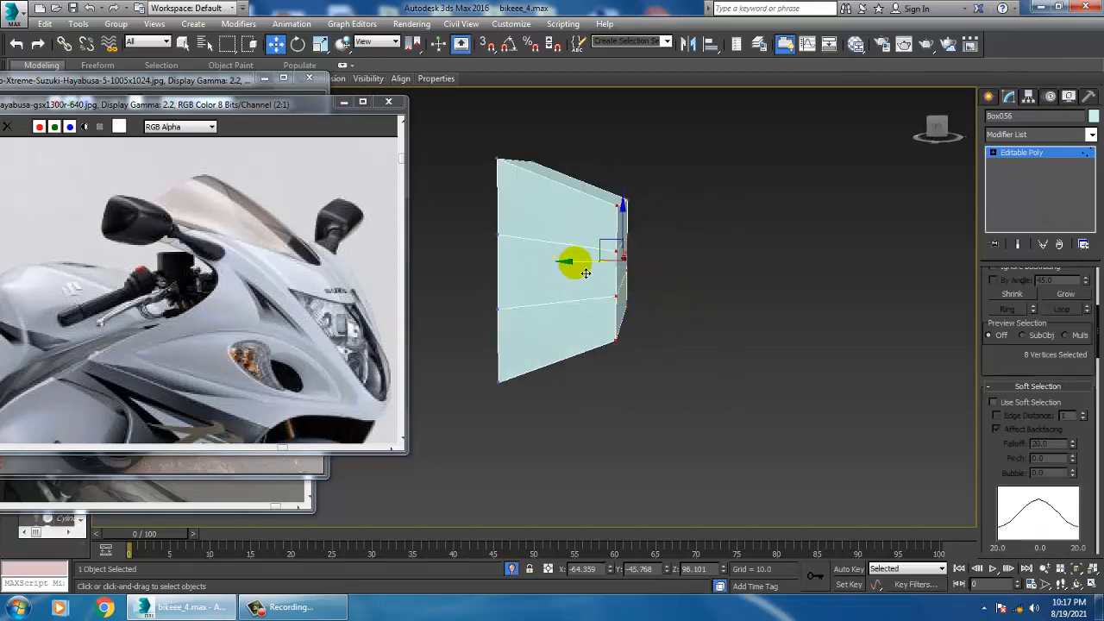
{"action": "mouse_move", "coordinate": [585, 273]}
{"action": "left_mouse_down"}
{"action": "mouse_move", "coordinate": [541, 247]}
{"action": "mouse_move", "coordinate": [593, 270]}
{"action": "left_mouse_up"}
{"action": "middle_click_drag", "start_coordinate": [595, 270], "coordinate": [545, 278], "text": "alt"}
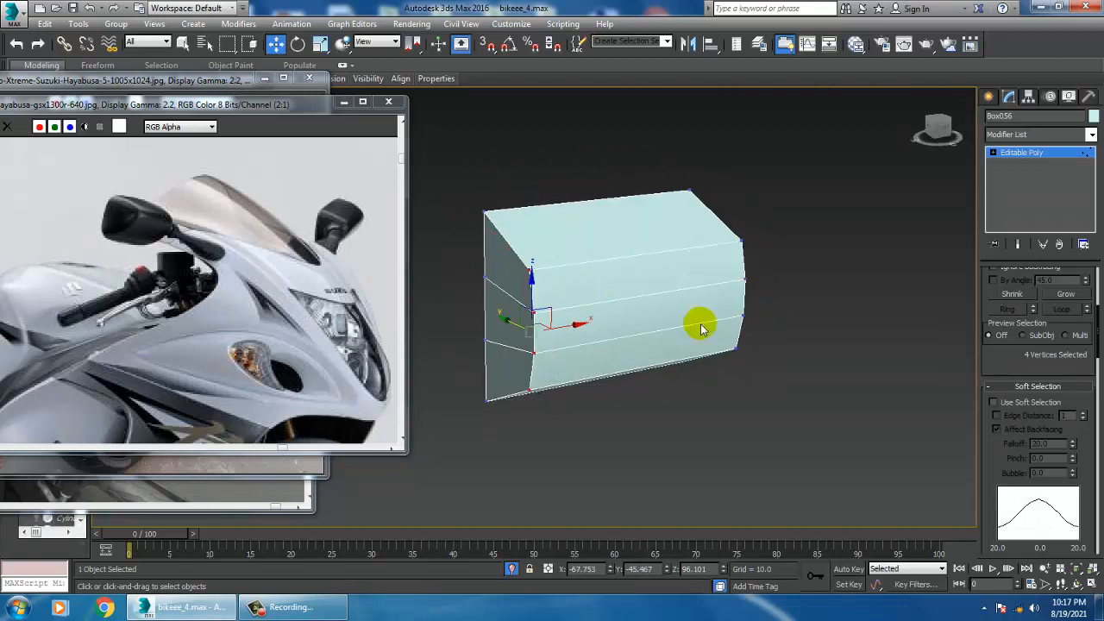
Select the front vertices at both ends of the box and scale them inward along X to about 76%.
{"action": "middle_click_drag", "start_coordinate": [699, 320], "coordinate": [684, 333], "text": "alt"}
{"action": "left_click_drag", "start_coordinate": [817, 461], "coordinate": [816, 460]}
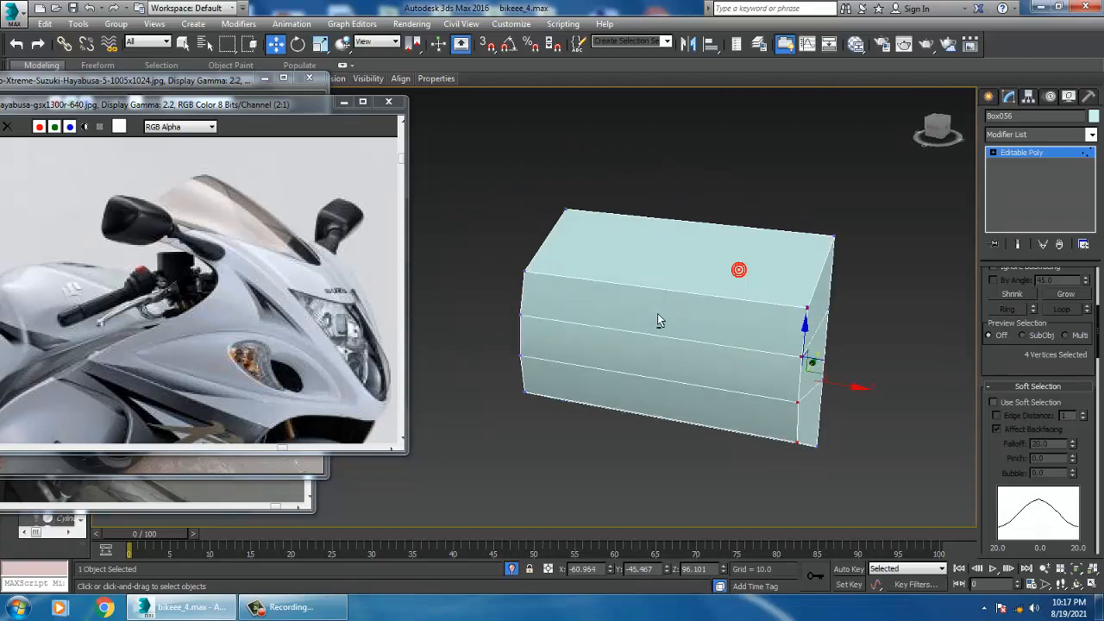
{"action": "middle_click_drag", "start_coordinate": [570, 320], "coordinate": [511, 354], "text": "alt"}
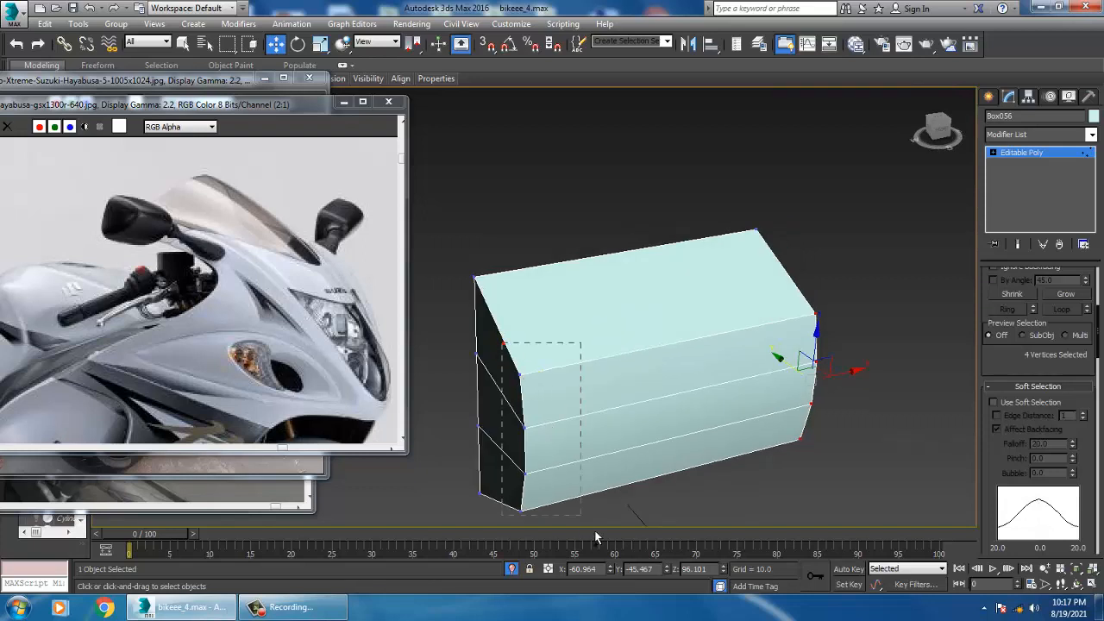
{"action": "left_click_drag", "start_coordinate": [595, 539], "coordinate": [597, 535], "text": "ctrl"}
{"action": "key", "text": "r"}
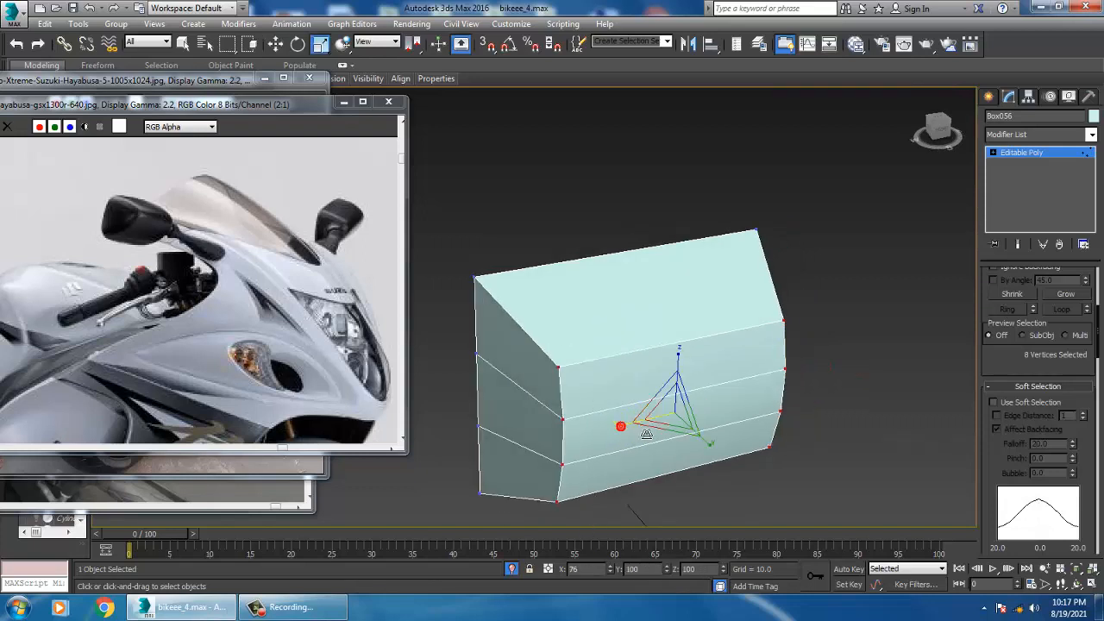
{"action": "mouse_move", "coordinate": [621, 415]}
{"action": "middle_mouse_down", "text": "alt"}
{"action": "mouse_move", "coordinate": [661, 389]}
{"action": "mouse_move", "coordinate": [600, 397]}
{"action": "mouse_move", "coordinate": [619, 346]}
{"action": "middle_mouse_up", "text": "alt"}
Select the three polygons of the box's back face and inset them as a group by 0.612.
{"action": "key", "text": "w"}
{"action": "middle_click_drag", "start_coordinate": [586, 286], "coordinate": [633, 361], "text": "alt"}
{"action": "key", "text": "4"}
{"action": "left_click", "coordinate": [594, 381]}
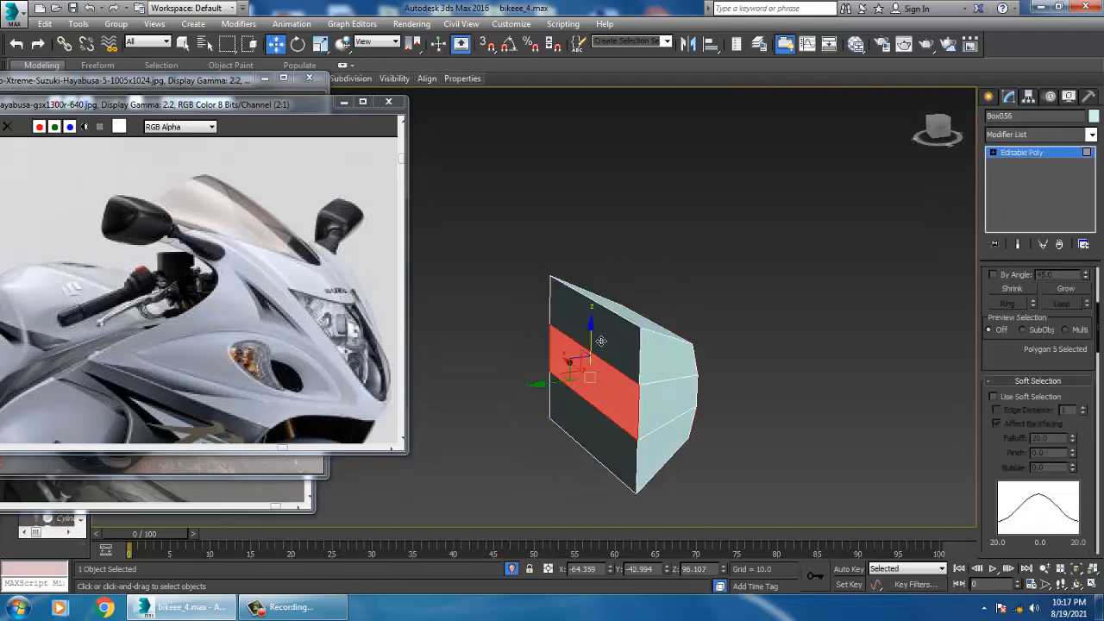
{"action": "left_click", "coordinate": [603, 342], "text": "ctrl"}
{"action": "left_click", "coordinate": [606, 438], "text": "ctrl"}
{"action": "scroll", "coordinate": [1018, 369], "scroll_direction": "up", "scroll_amount": 5}
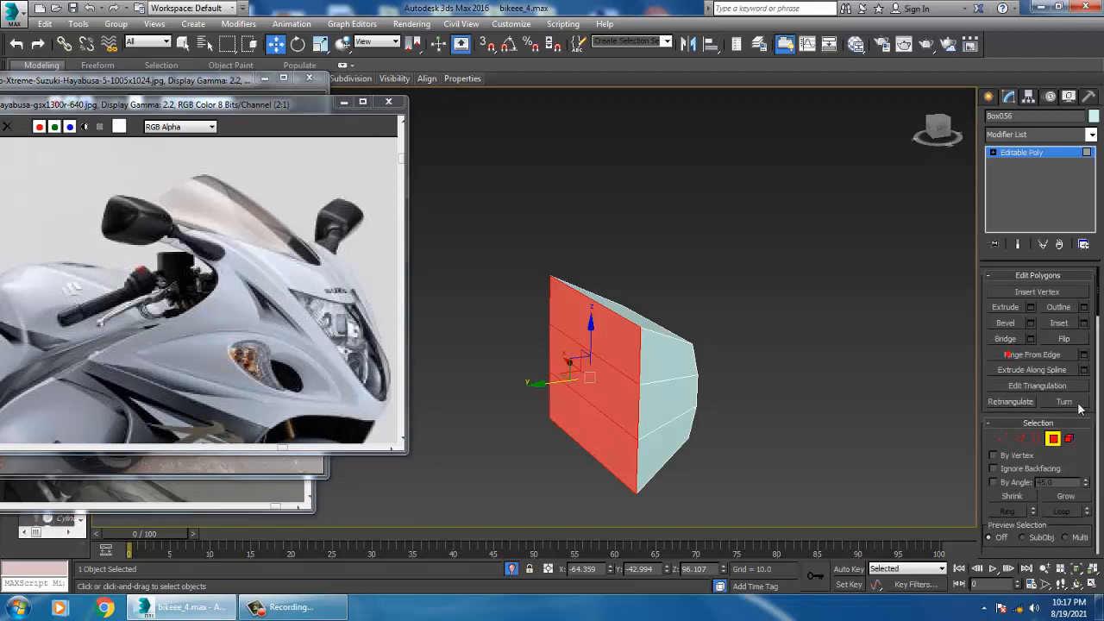
{"action": "left_click", "coordinate": [1084, 323]}
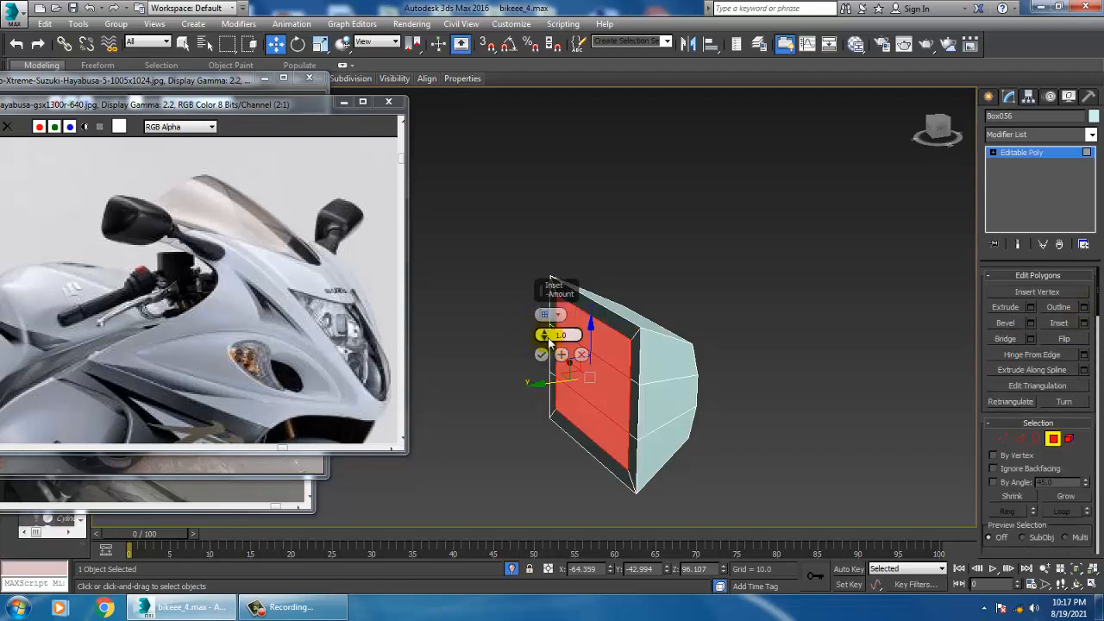
{"action": "left_click_drag", "start_coordinate": [549, 342], "coordinate": [550, 346]}
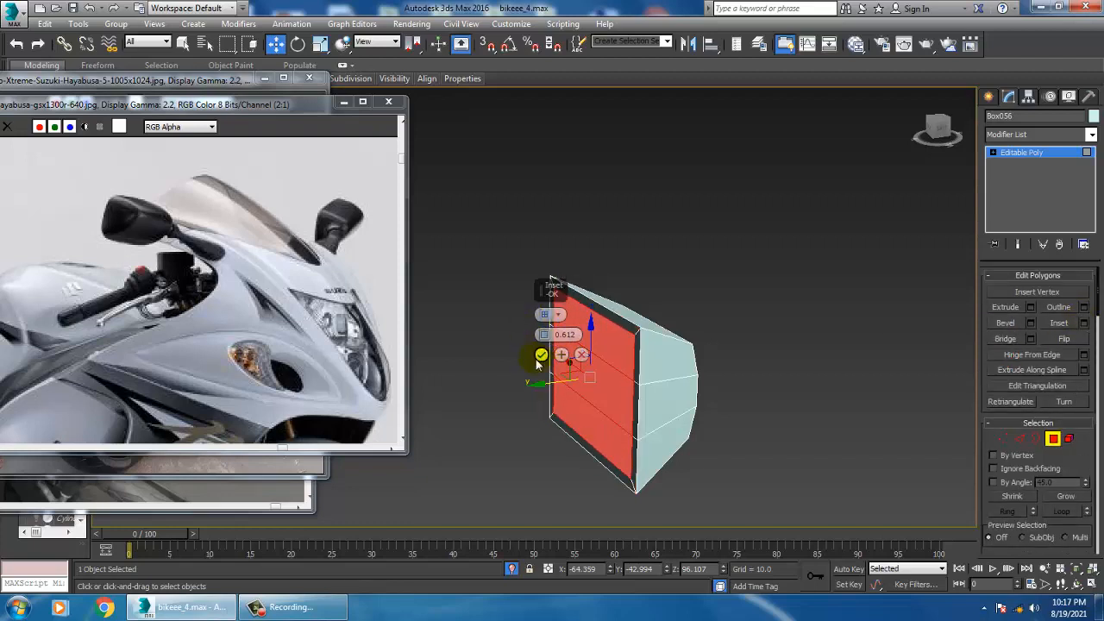
{"action": "left_click", "coordinate": [541, 354]}
Connect the box's lengthwise horizontal edges with 2 segments.
{"action": "middle_click_drag", "start_coordinate": [553, 345], "coordinate": [681, 318], "text": "alt"}
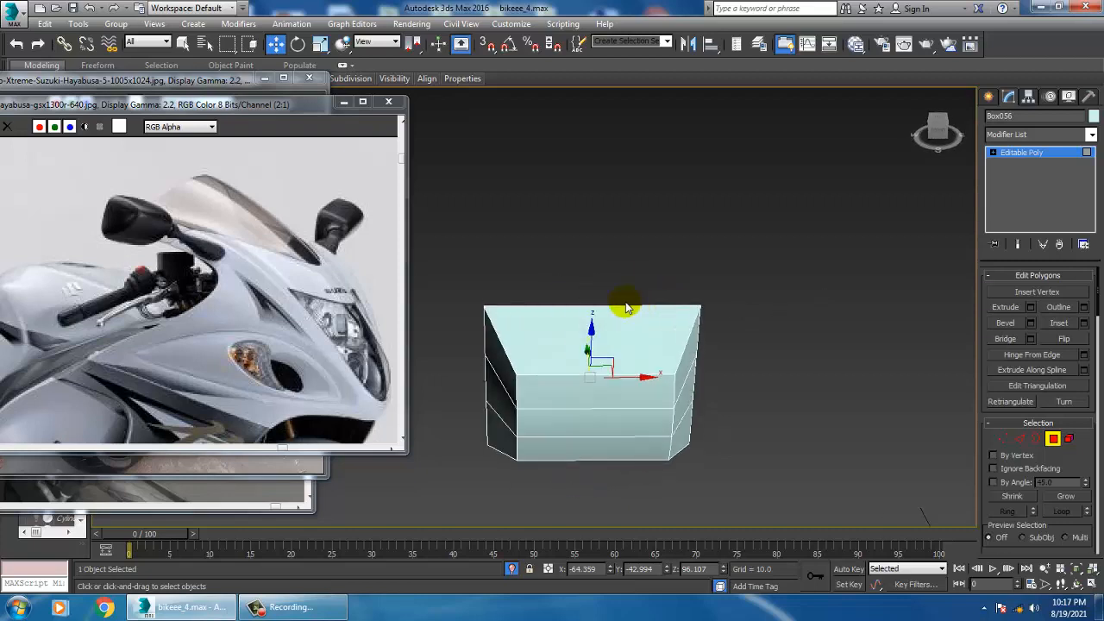
{"action": "key", "text": "2"}
{"action": "scroll", "coordinate": [1094, 417], "scroll_direction": "down", "scroll_amount": 5}
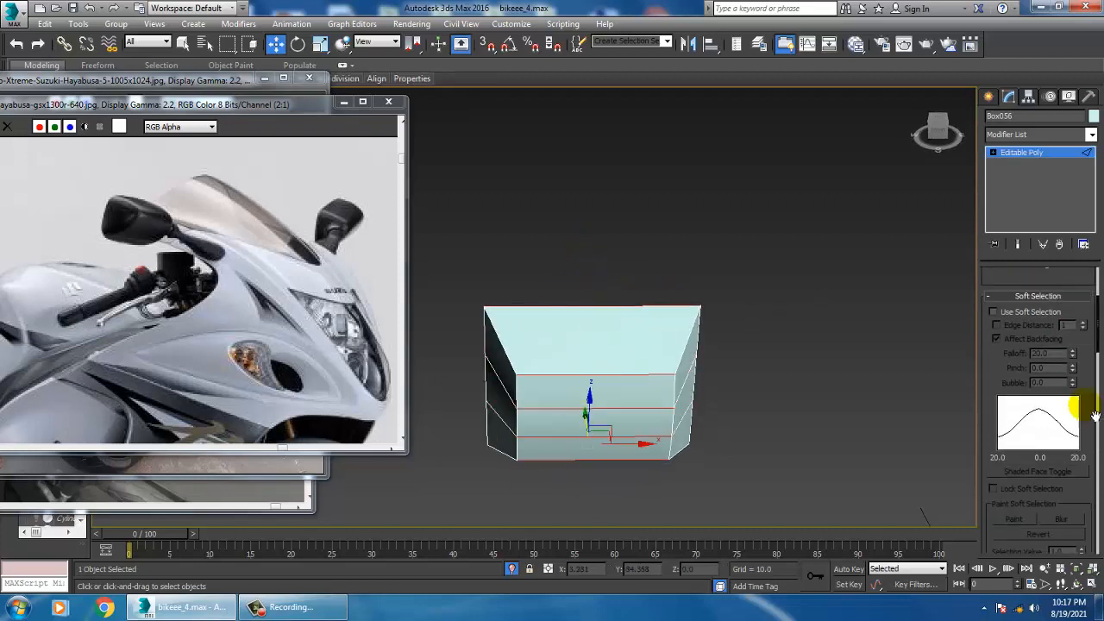
{"action": "scroll", "coordinate": [1094, 417], "scroll_direction": "down", "scroll_amount": 8}
{"action": "left_click", "coordinate": [1083, 355]}
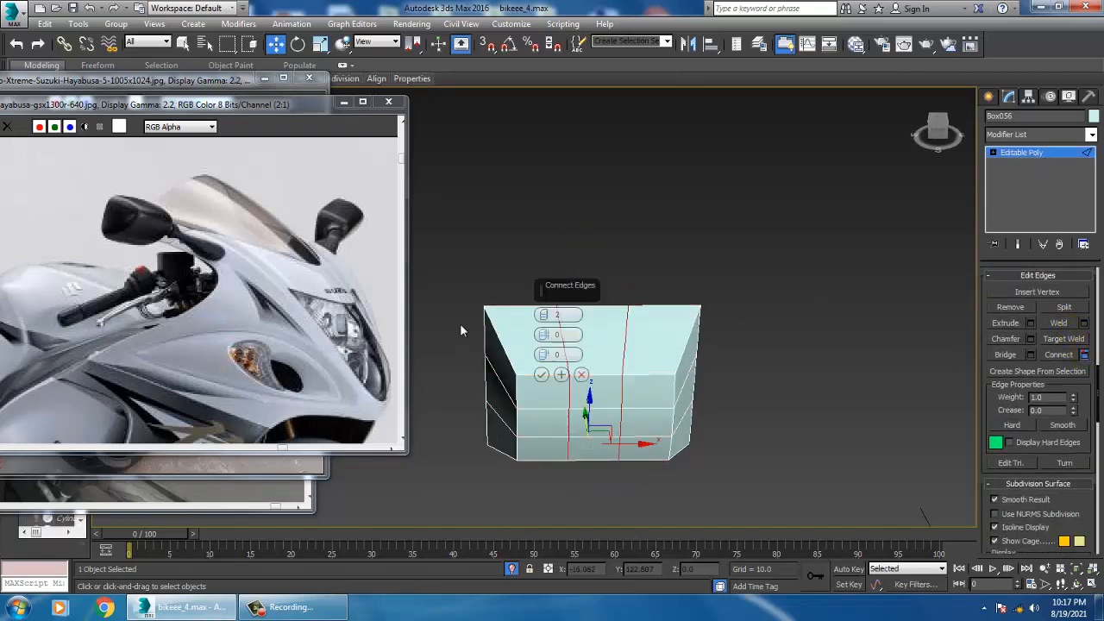
{"action": "left_click", "coordinate": [541, 374]}
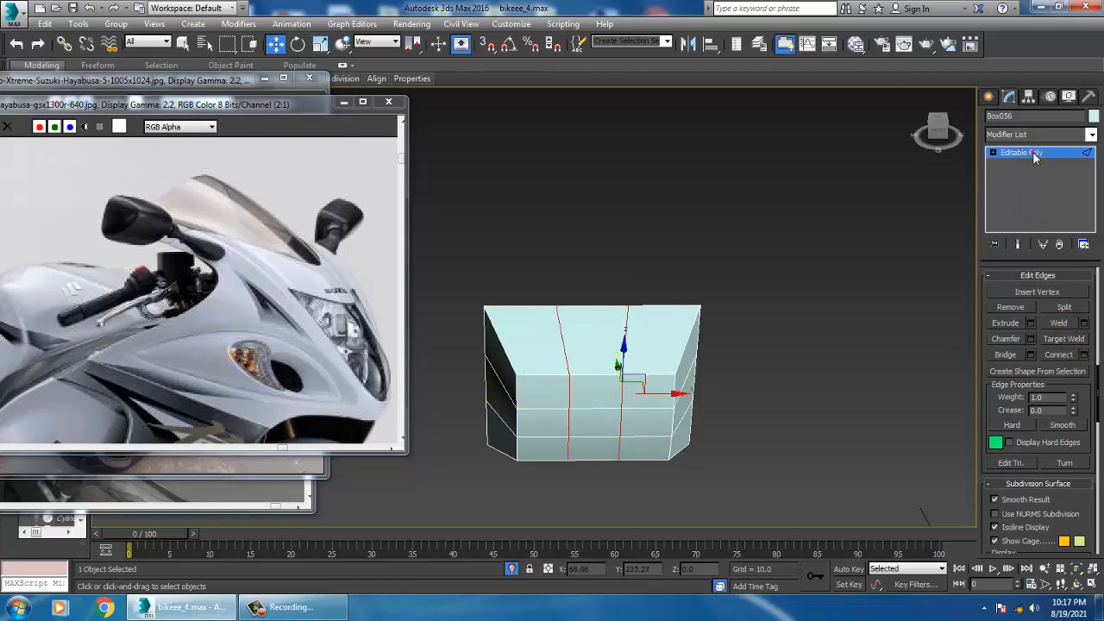
Apply a TurboSmooth modifier to the box and exit isolation to show the whole motorcycle.
{"action": "left_click", "coordinate": [1035, 156]}
{"action": "left_click", "coordinate": [1091, 134]}
{"action": "type", "text": "tu"}
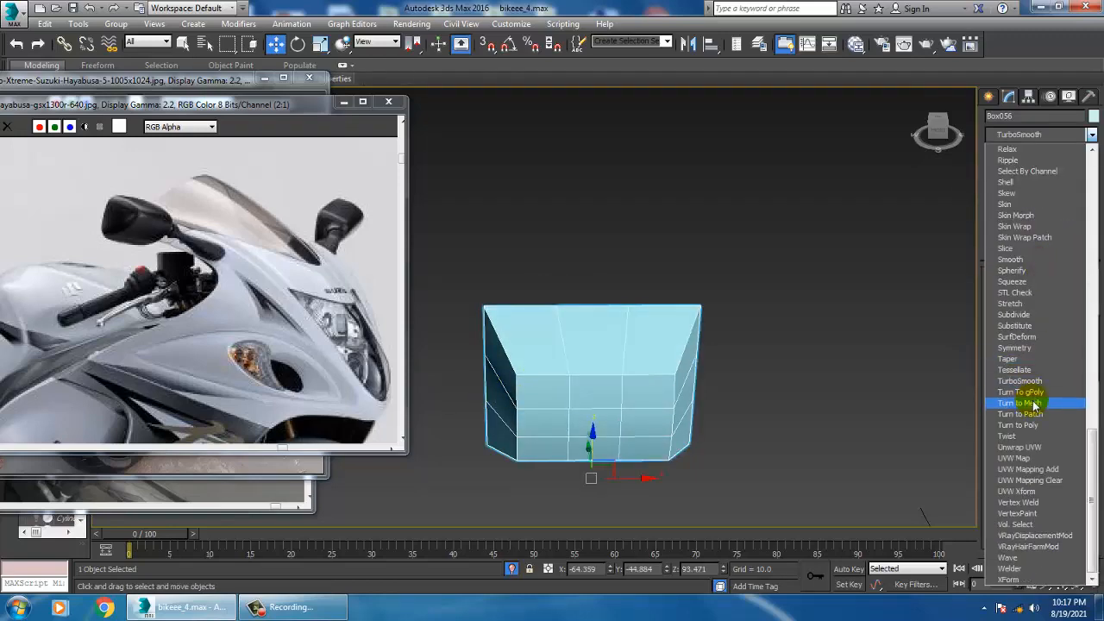
{"action": "left_click", "coordinate": [1031, 381]}
{"action": "middle_click_drag", "start_coordinate": [609, 328], "coordinate": [673, 276], "text": "alt"}
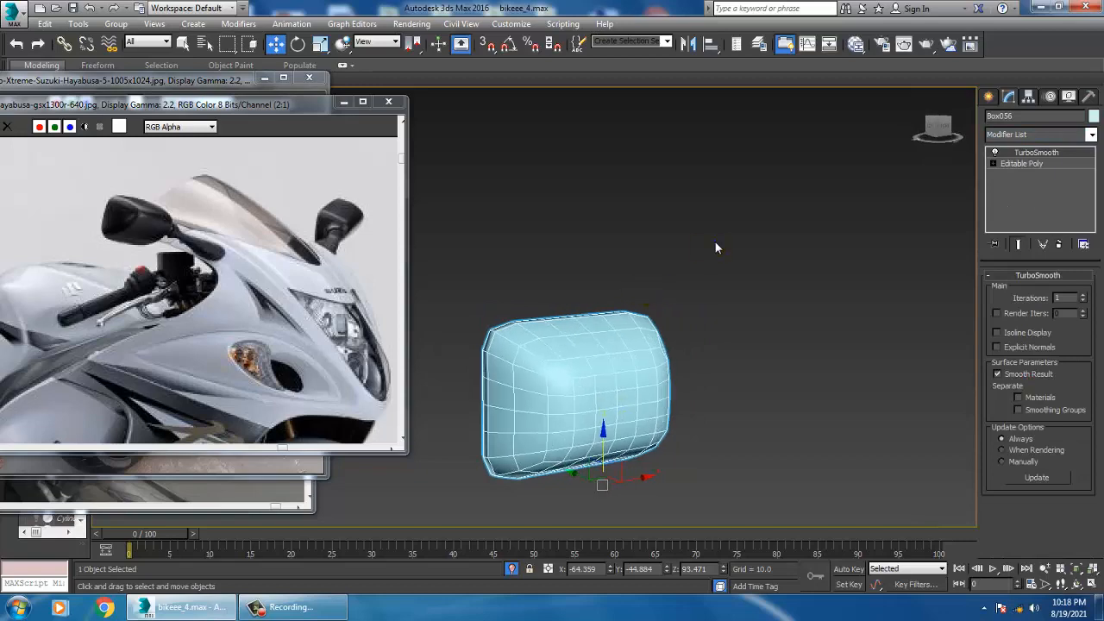
{"action": "right_click", "coordinate": [716, 248]}
{"action": "left_click", "coordinate": [751, 131]}
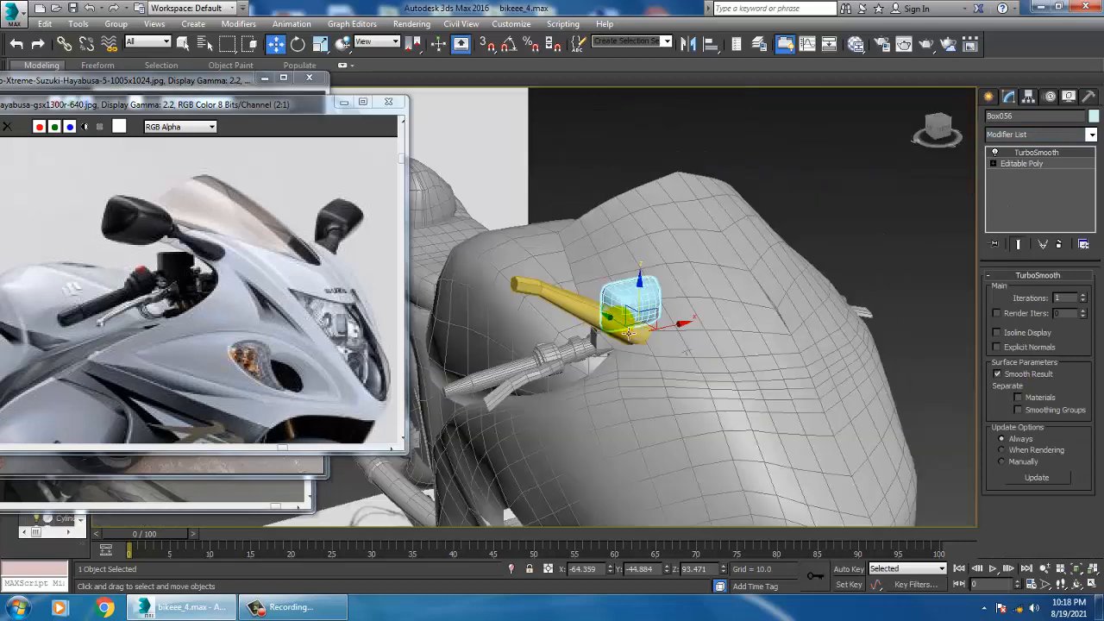
Move the smoothed mirror head to the stem's outer end and scale it uniformly to about 122%.
{"action": "middle_click_drag", "start_coordinate": [629, 334], "coordinate": [645, 332], "text": "alt"}
{"action": "left_click_drag", "start_coordinate": [694, 347], "coordinate": [485, 253]}
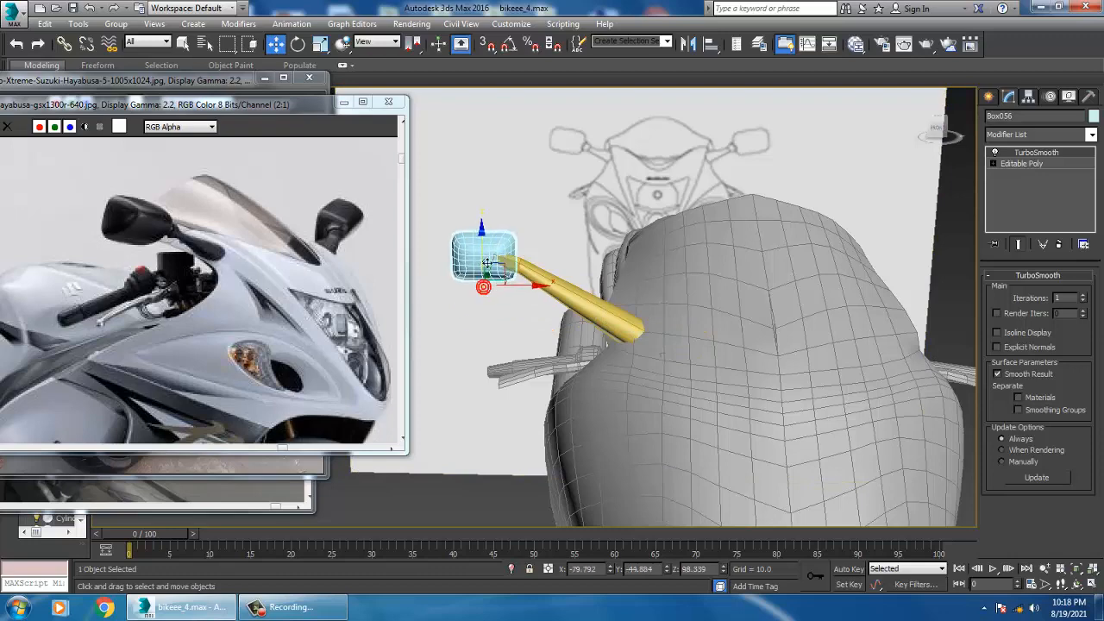
{"action": "middle_click_drag", "start_coordinate": [484, 254], "coordinate": [471, 274], "text": "alt"}
{"action": "key", "text": "r"}
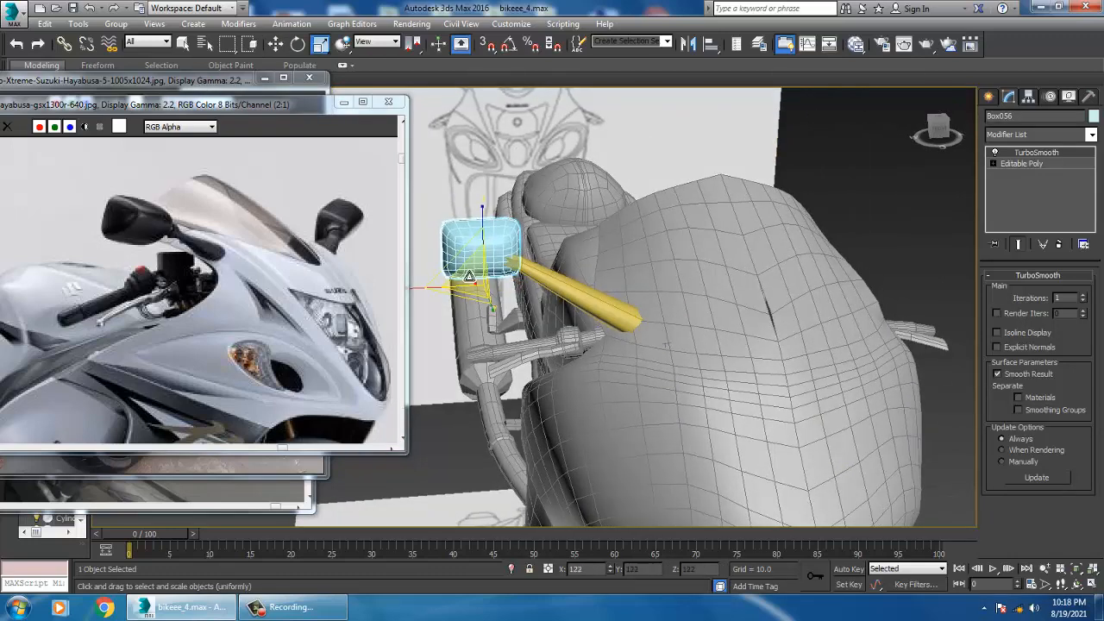
Rotate the mirror head slightly and shift it along Z and Y to seat it on the stem's tip.
{"action": "key", "text": "w"}
{"action": "middle_click_drag", "start_coordinate": [494, 250], "coordinate": [544, 323], "text": "alt"}
{"action": "key", "text": "e"}
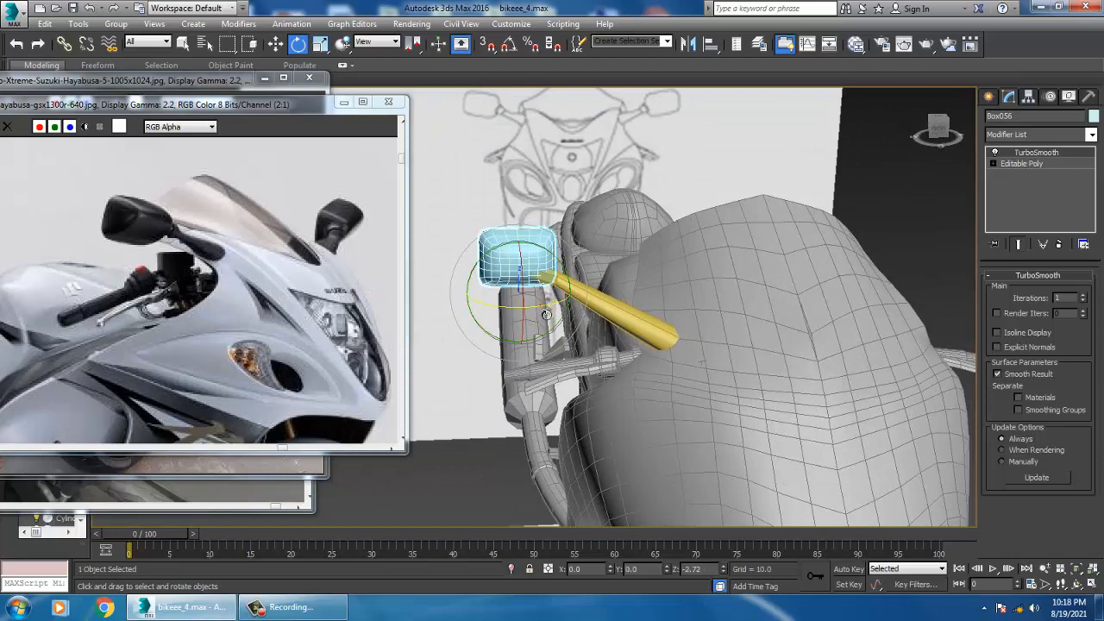
{"action": "key", "text": "w"}
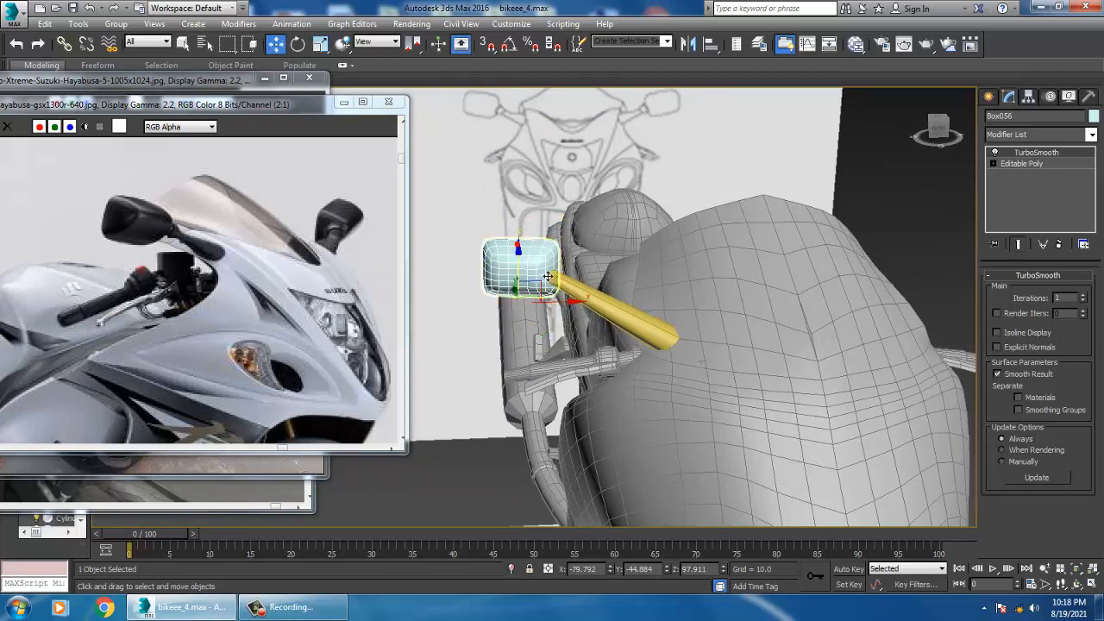
{"action": "middle_click_drag", "start_coordinate": [526, 289], "coordinate": [462, 297], "text": "alt"}
{"action": "left_click_drag", "start_coordinate": [566, 299], "coordinate": [567, 301]}
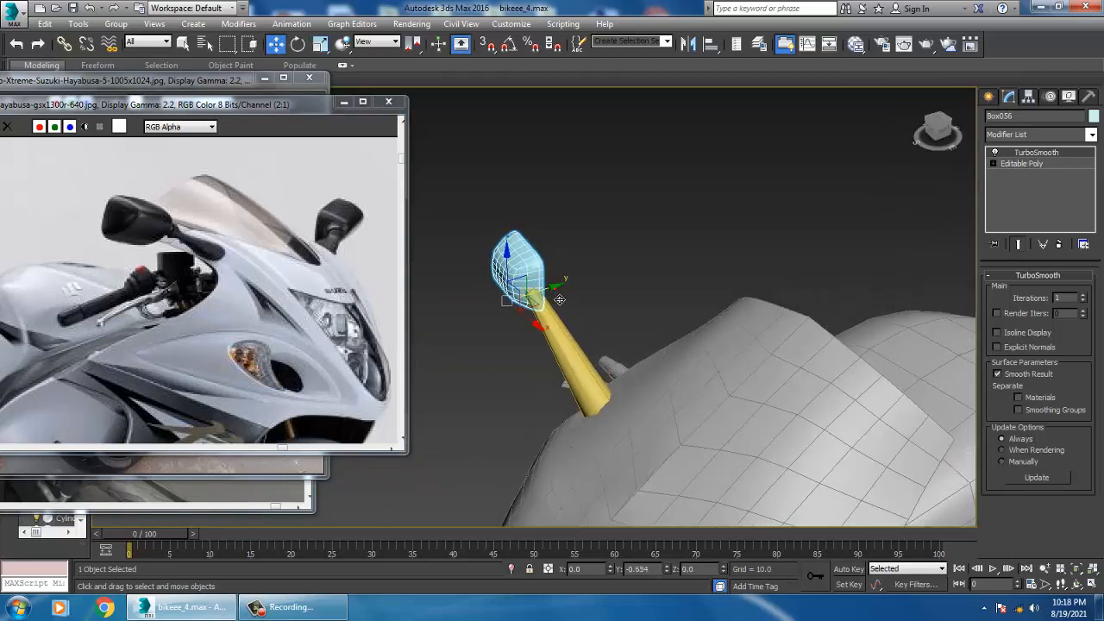
{"action": "mouse_move", "coordinate": [567, 301]}
{"action": "middle_mouse_down", "text": "alt"}
{"action": "mouse_move", "coordinate": [610, 302]}
{"action": "mouse_move", "coordinate": [572, 292]}
{"action": "middle_mouse_up", "text": "alt"}
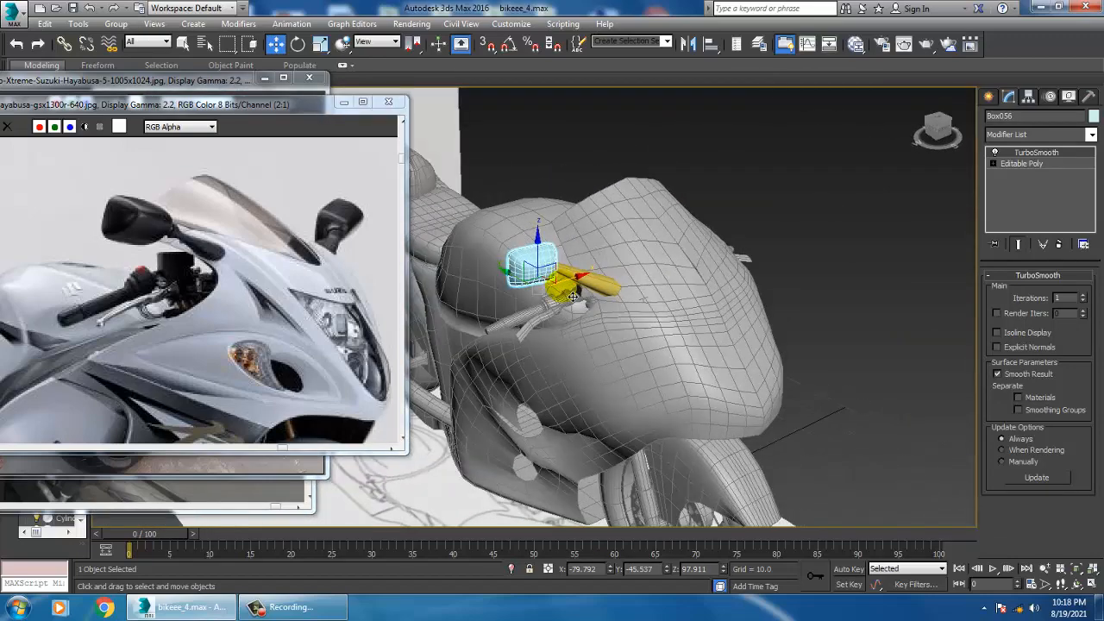
Select the mirror head together with its stem and give both the custom grey object color.
{"action": "left_click", "coordinate": [572, 284], "text": "ctrl"}
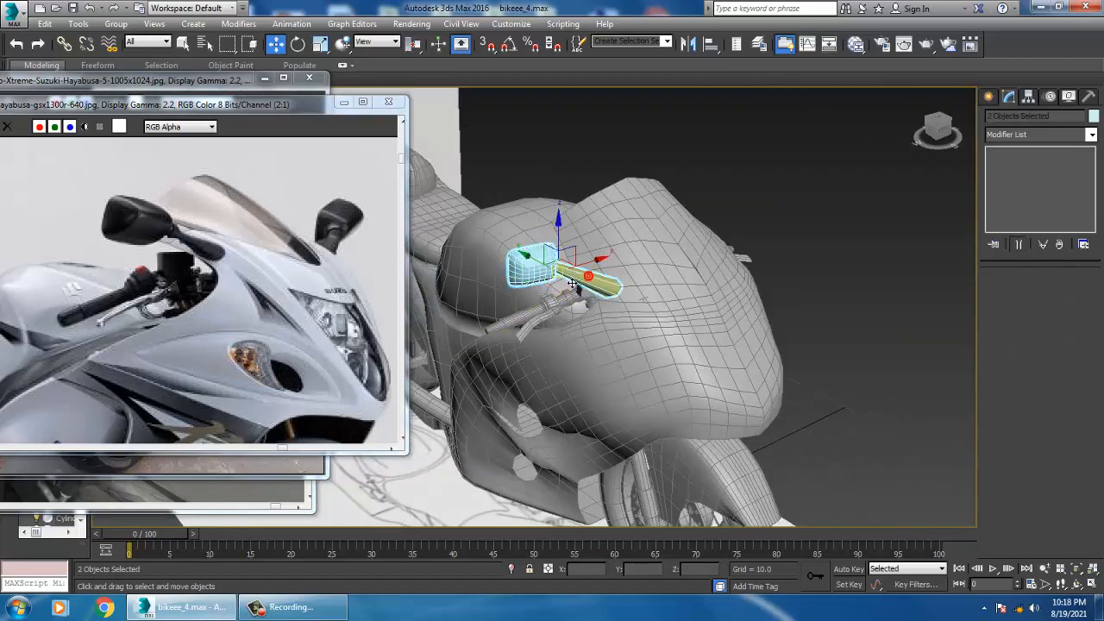
{"action": "left_click", "coordinate": [1095, 115]}
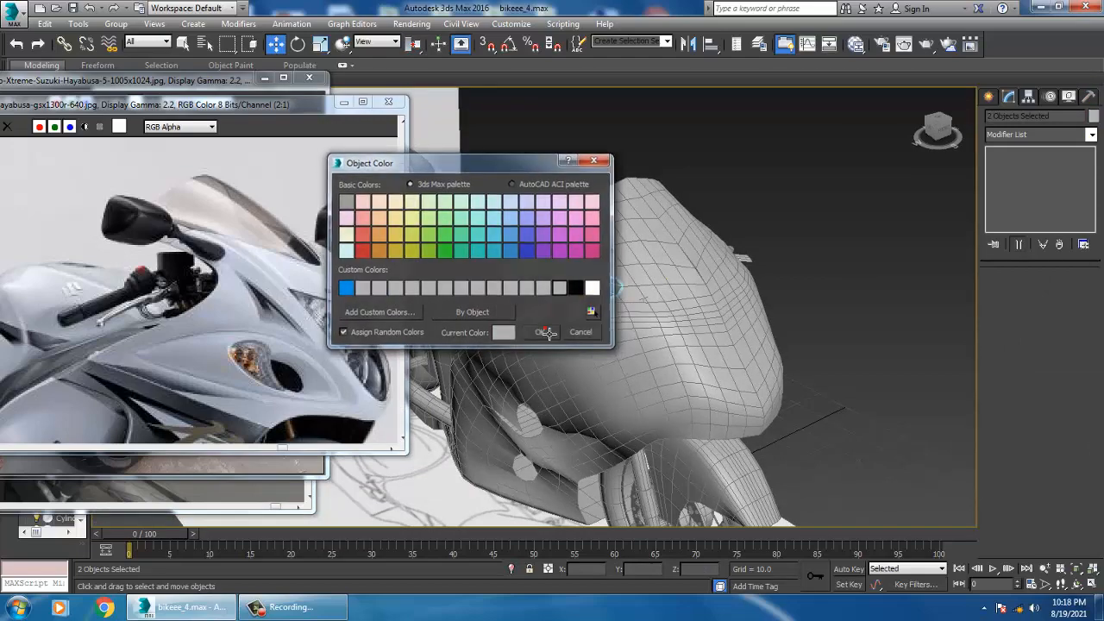
{"action": "left_click", "coordinate": [544, 332]}
Mirror the mirror head and stem across the X axis as a clone, keeping the originals.
{"action": "middle_click_drag", "start_coordinate": [621, 298], "coordinate": [710, 145], "text": "alt"}
{"action": "key", "text": "e"}
{"action": "key", "text": "w"}
{"action": "scroll", "coordinate": [616, 303], "scroll_direction": "up", "scroll_amount": 4}
{"action": "scroll", "coordinate": [550, 296], "scroll_direction": "down", "scroll_amount": 4}
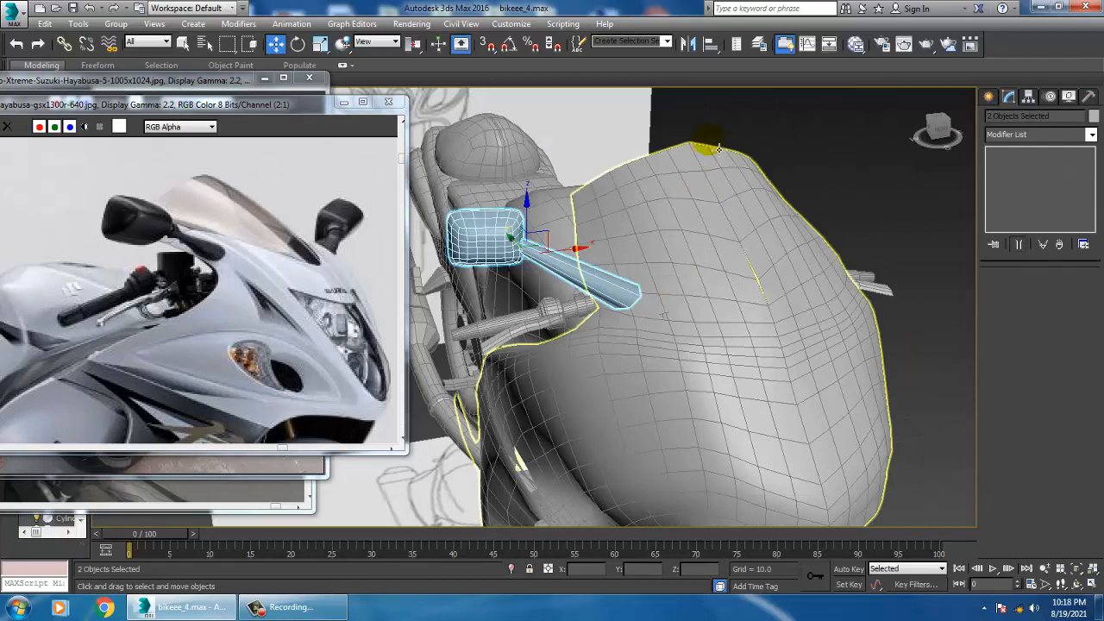
{"action": "left_click", "coordinate": [694, 45]}
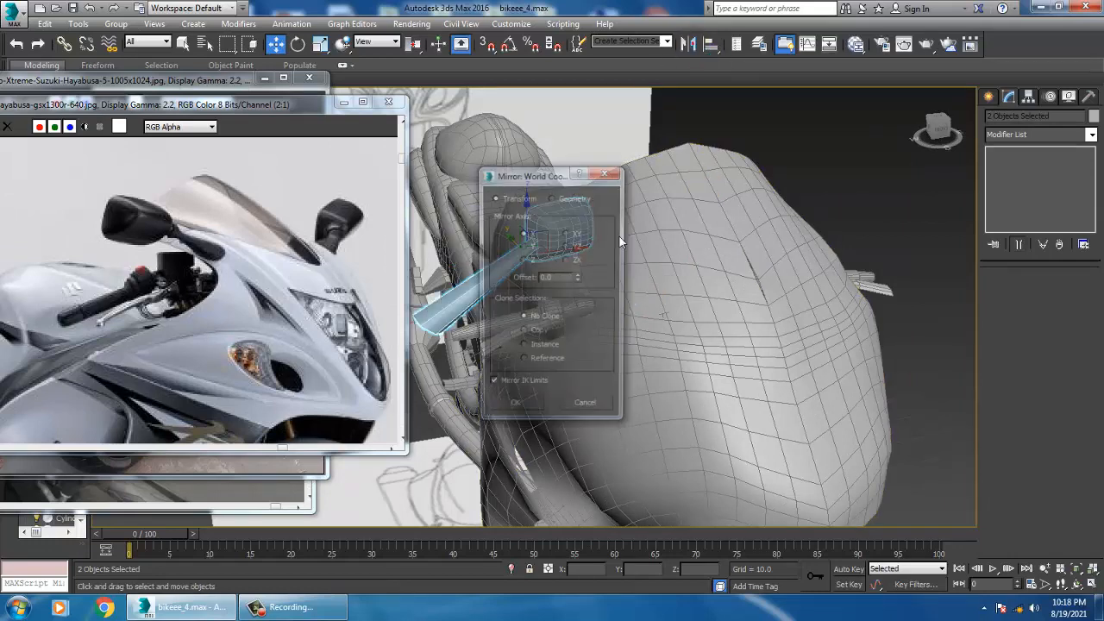
{"action": "left_click", "coordinate": [516, 410]}
Move the mirrored head and stem along X onto the opposite side of the fairing.
{"action": "left_click_drag", "start_coordinate": [573, 262], "coordinate": [854, 280]}
{"action": "middle_click_drag", "start_coordinate": [854, 281], "coordinate": [875, 253], "text": "alt"}
{"action": "left_click_drag", "start_coordinate": [936, 240], "coordinate": [966, 233]}
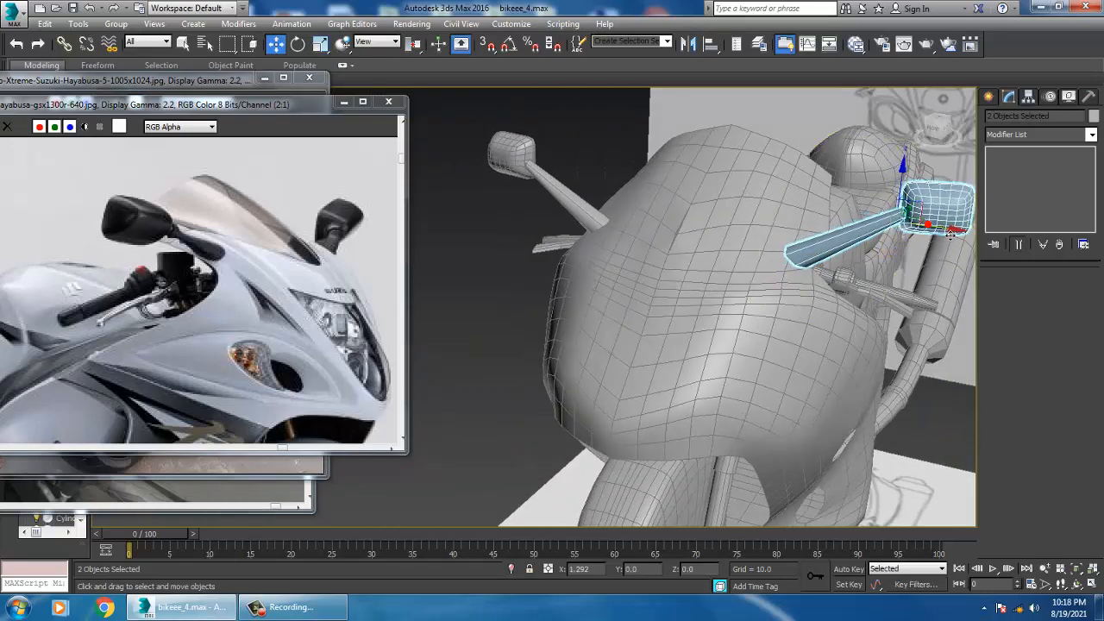
Shift the mirrored head and stem slightly along Y on the fairing, clear the selection and save the scene.
{"action": "middle_click_drag", "start_coordinate": [966, 233], "coordinate": [985, 271], "text": "alt"}
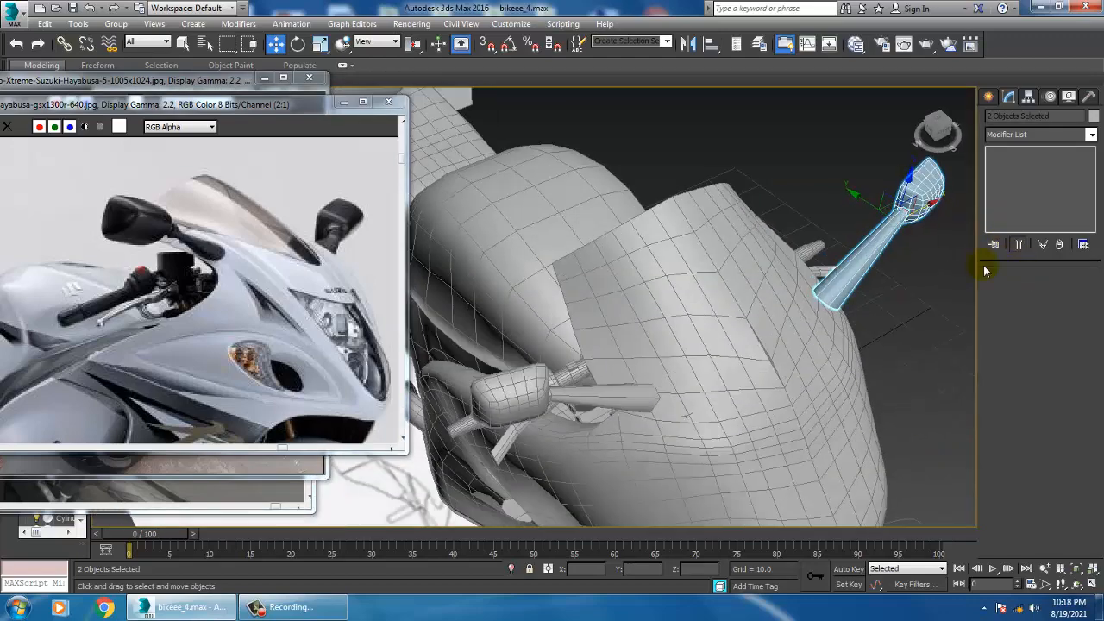
{"action": "left_click_drag", "start_coordinate": [869, 212], "coordinate": [867, 206]}
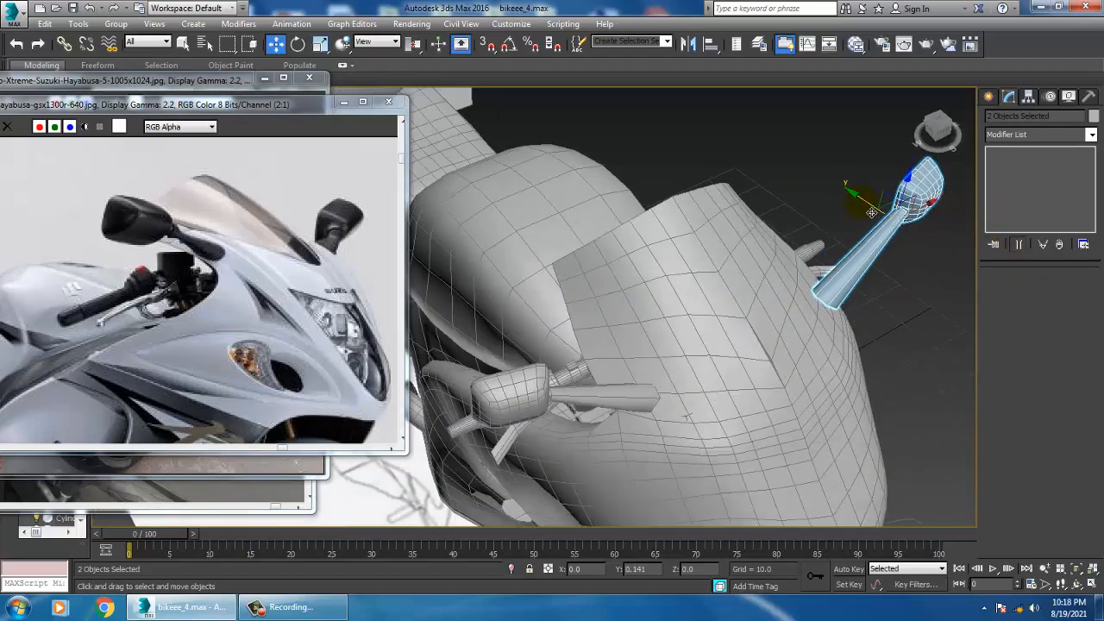
{"action": "middle_click_drag", "start_coordinate": [867, 206], "coordinate": [825, 304], "text": "alt"}
{"action": "left_click", "coordinate": [675, 148]}
{"action": "key", "text": "ctrl+s"}
Clear the mirror close-up out of the way, bring forward the red Hayabusa rear-view photo and select the fuel tank.
{"action": "left_click", "coordinate": [203, 492]}
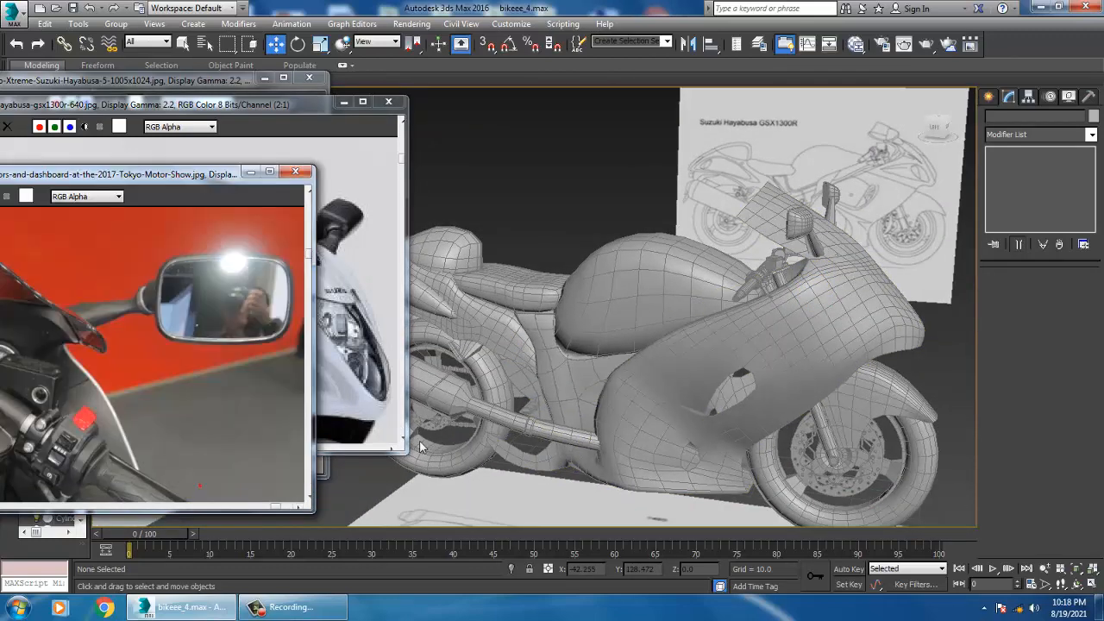
{"action": "left_click_drag", "start_coordinate": [197, 183], "coordinate": [168, 287]}
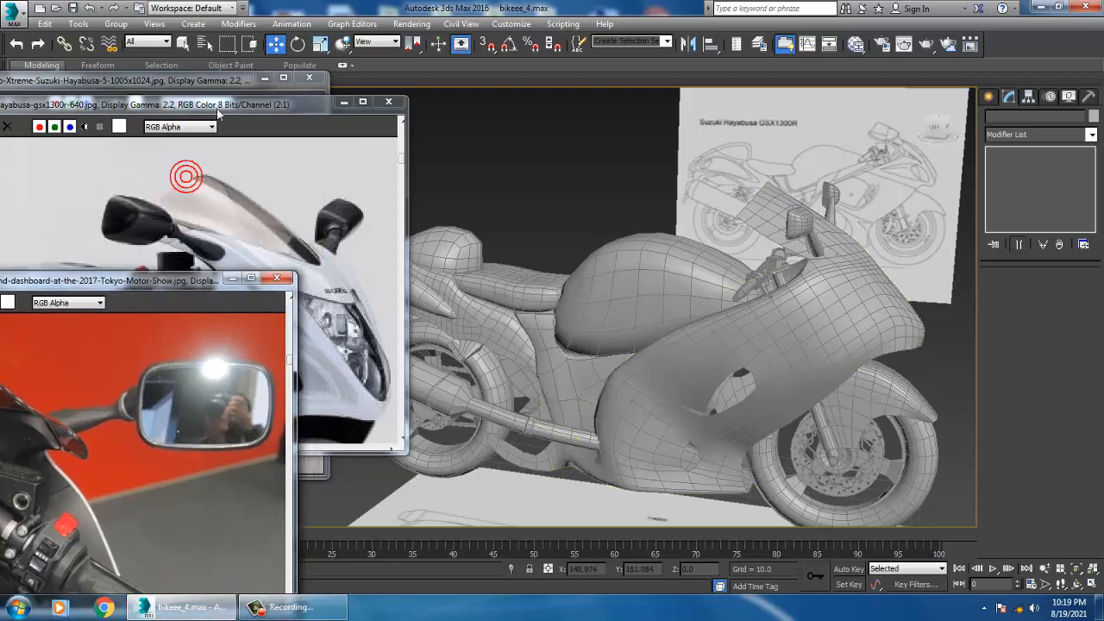
{"action": "left_click", "coordinate": [210, 79]}
{"action": "middle_click_drag", "start_coordinate": [639, 302], "coordinate": [678, 320], "text": "alt"}
{"action": "left_click", "coordinate": [682, 295]}
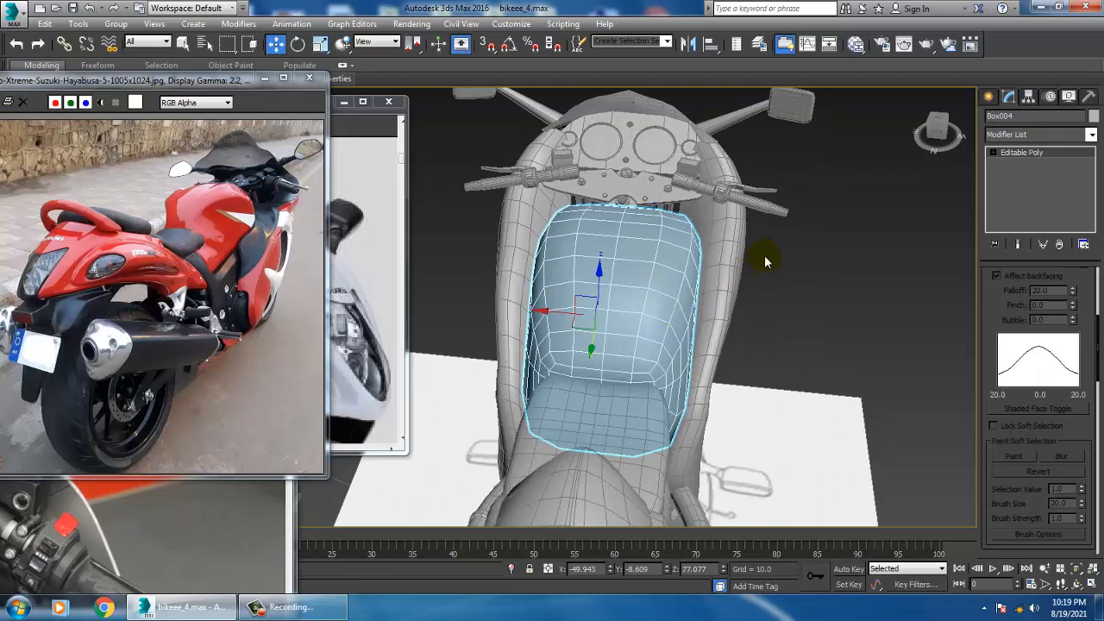
Try NURMS smoothing on the fuel tank and switch it off again.
{"action": "left_click", "coordinate": [1019, 136]}
{"action": "left_click", "coordinate": [695, 247]}
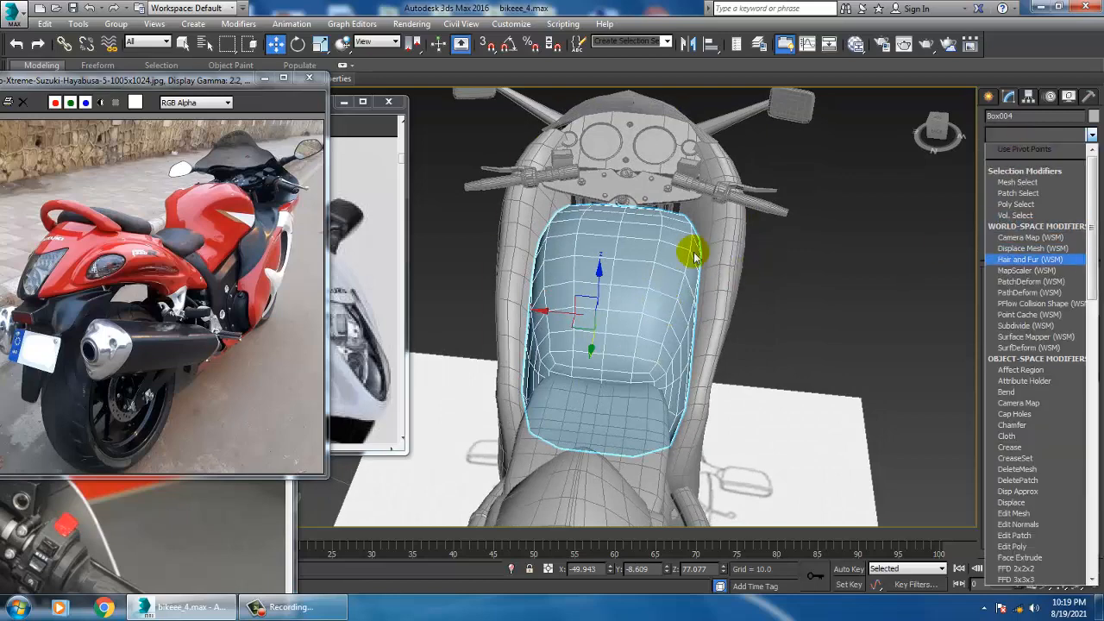
{"action": "right_click", "coordinate": [656, 250]}
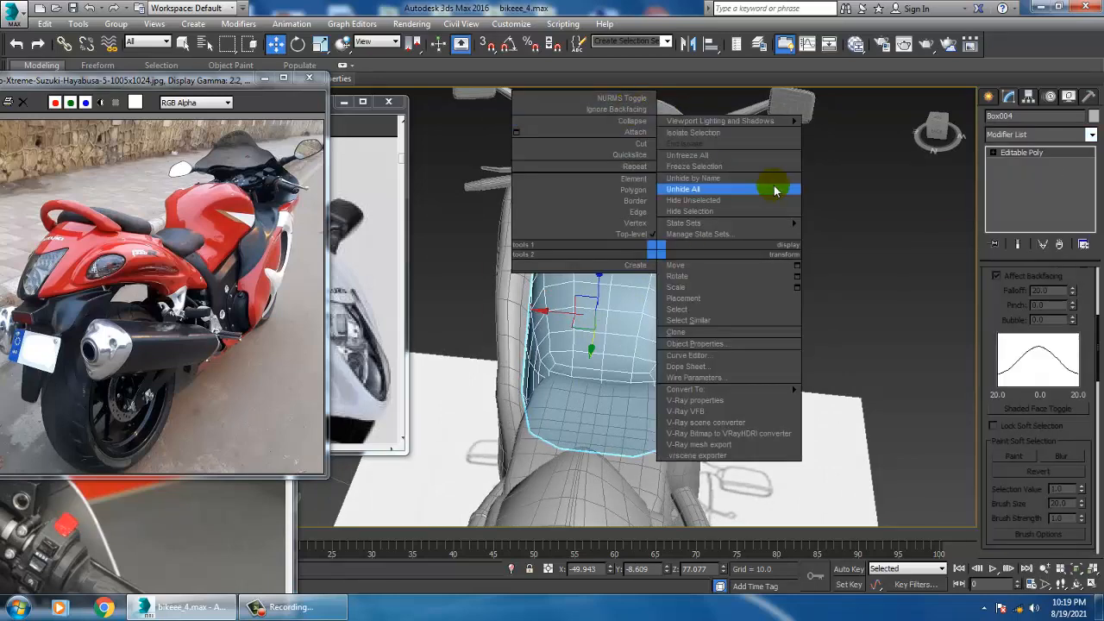
{"action": "middle_click_drag", "start_coordinate": [629, 271], "coordinate": [650, 291], "text": "alt"}
{"action": "right_click", "coordinate": [621, 249]}
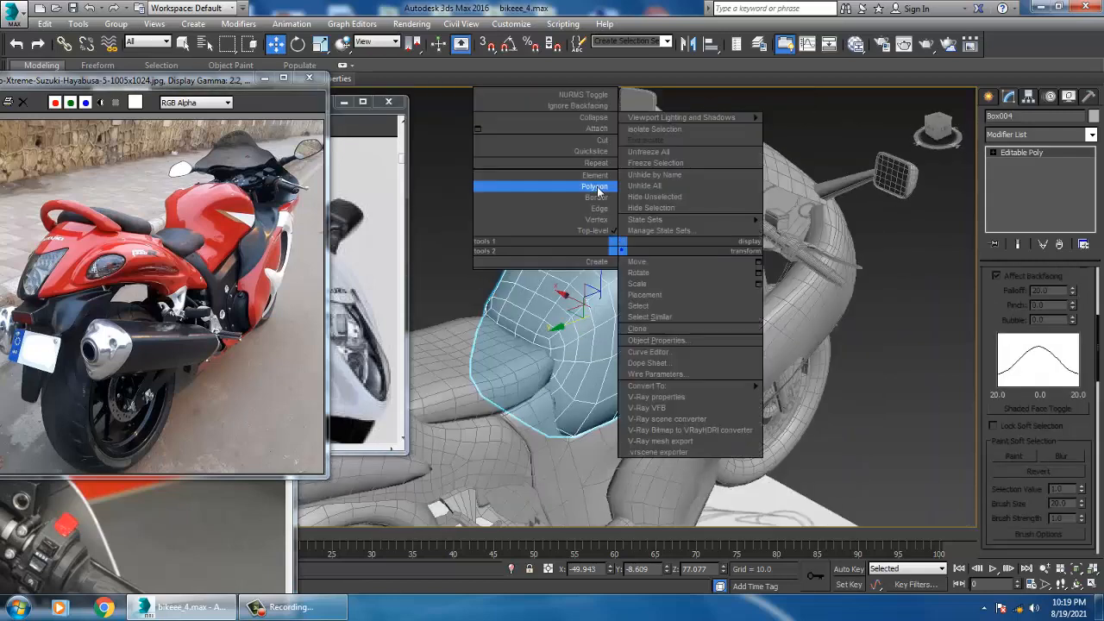
{"action": "left_click", "coordinate": [595, 95]}
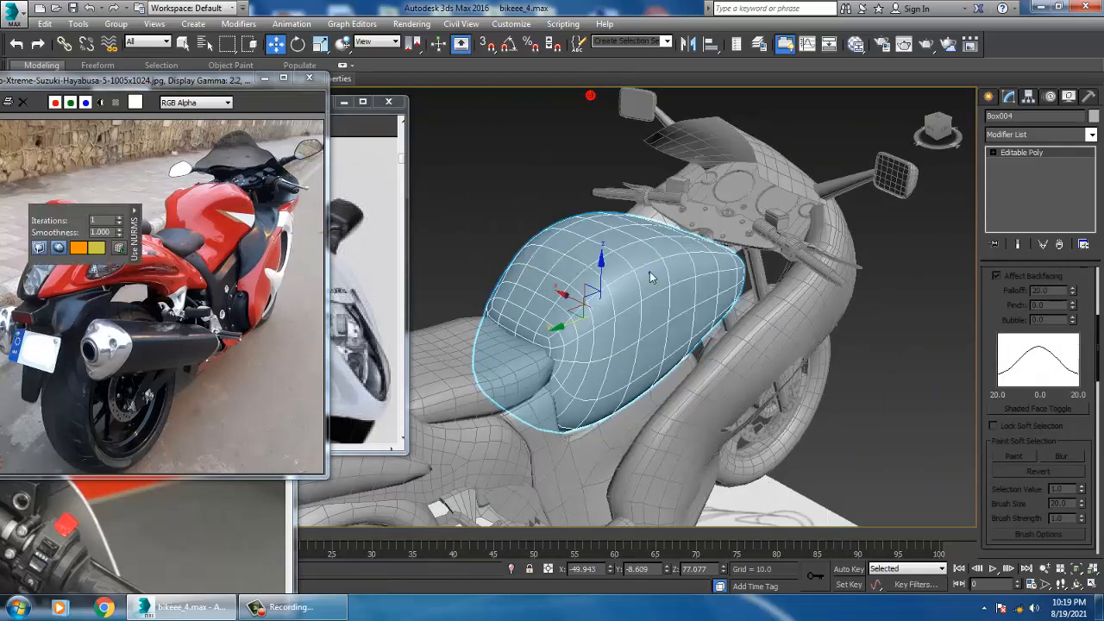
{"action": "right_click", "coordinate": [651, 276]}
{"action": "left_click", "coordinate": [601, 118]}
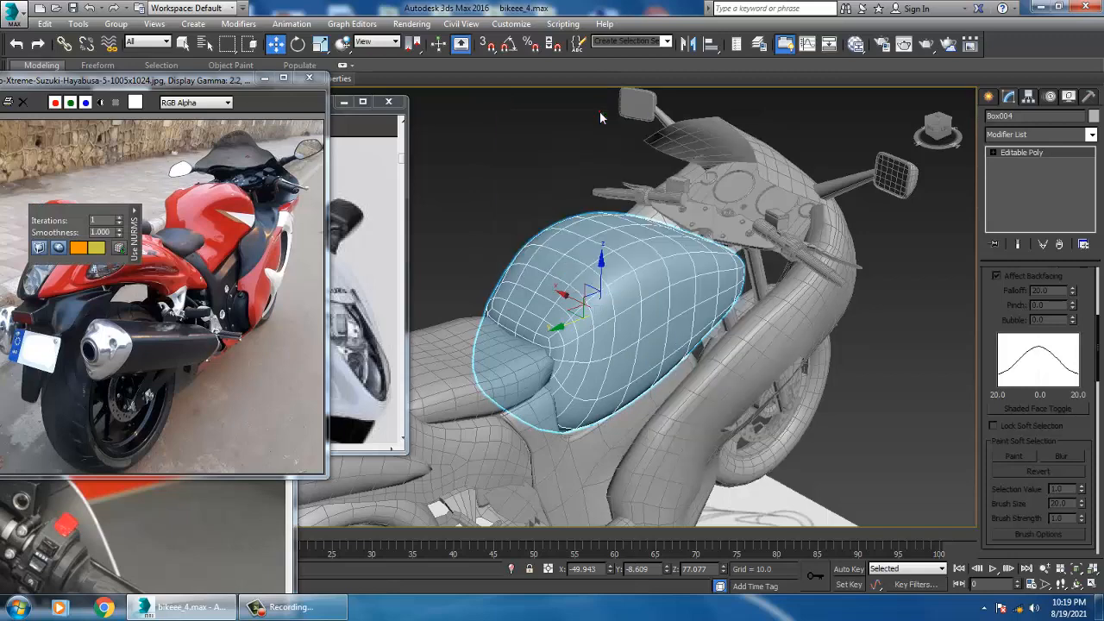
{"action": "right_click", "coordinate": [653, 321]}
{"action": "left_click", "coordinate": [612, 164]}
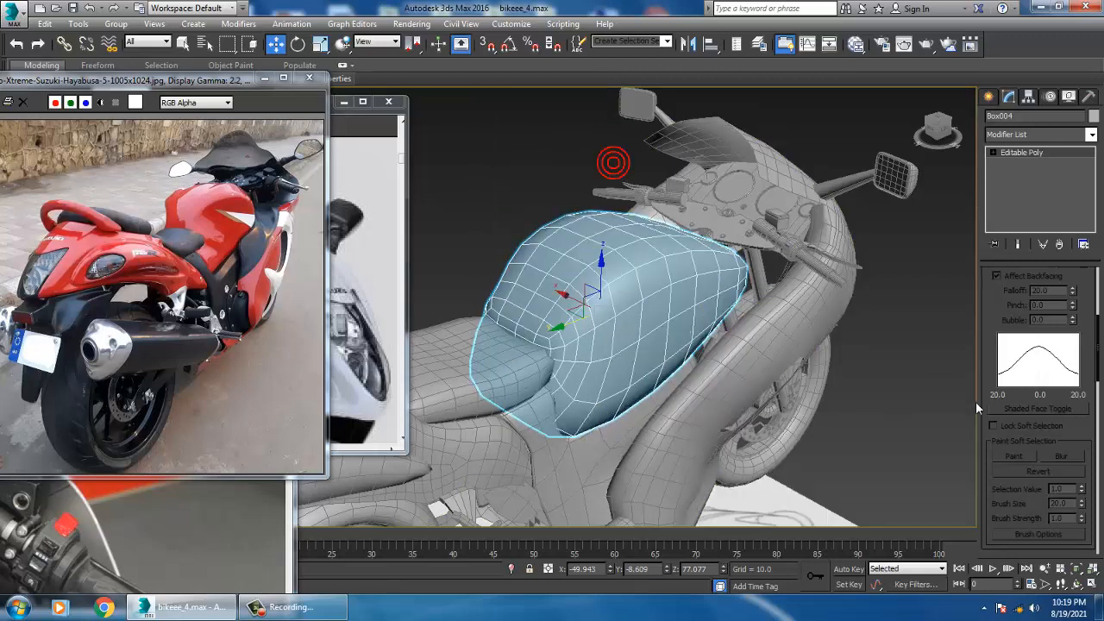
Add a TurboSmooth modifier to the fuel tank and turn off its effect in the modifier stack.
{"action": "left_click", "coordinate": [1024, 136]}
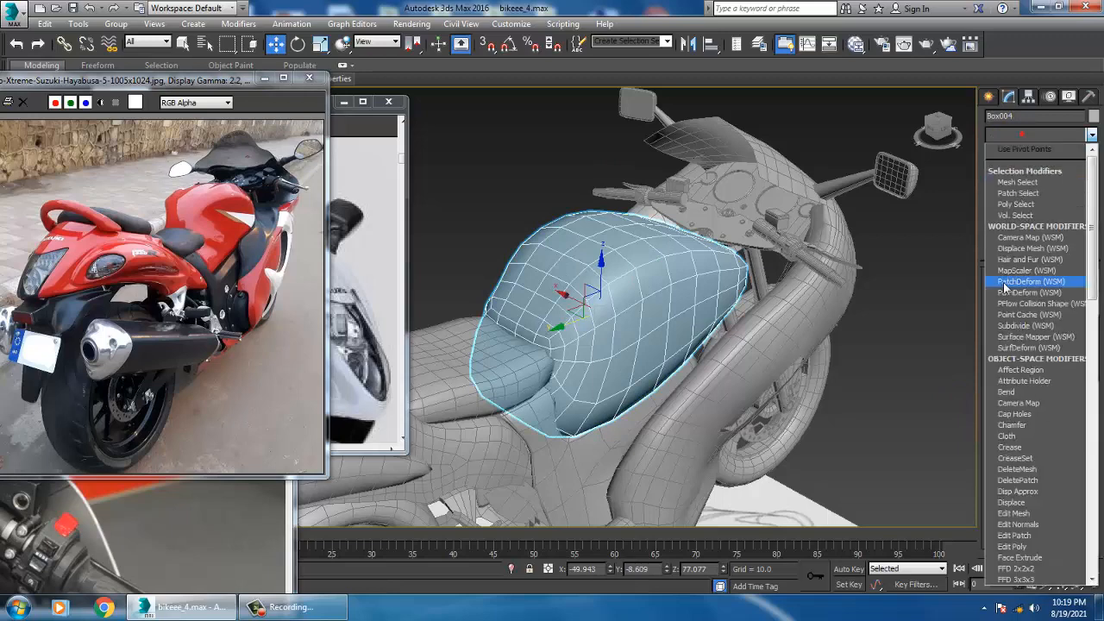
{"action": "type", "text": "tu"}
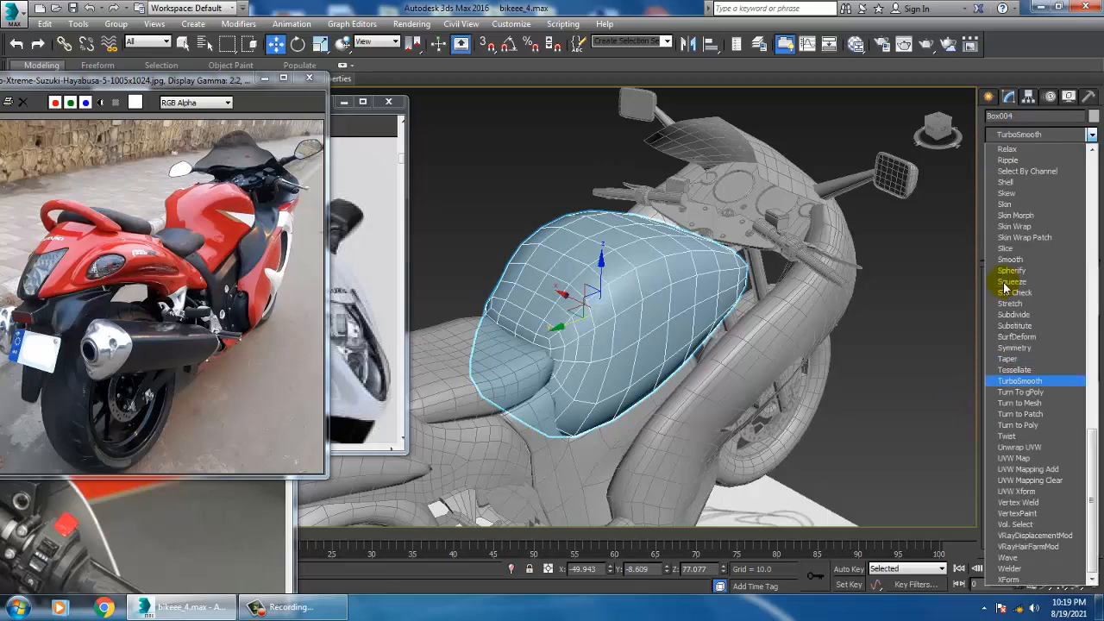
{"action": "key", "text": "Return"}
{"action": "middle_click_drag", "start_coordinate": [624, 323], "coordinate": [697, 358], "text": "alt"}
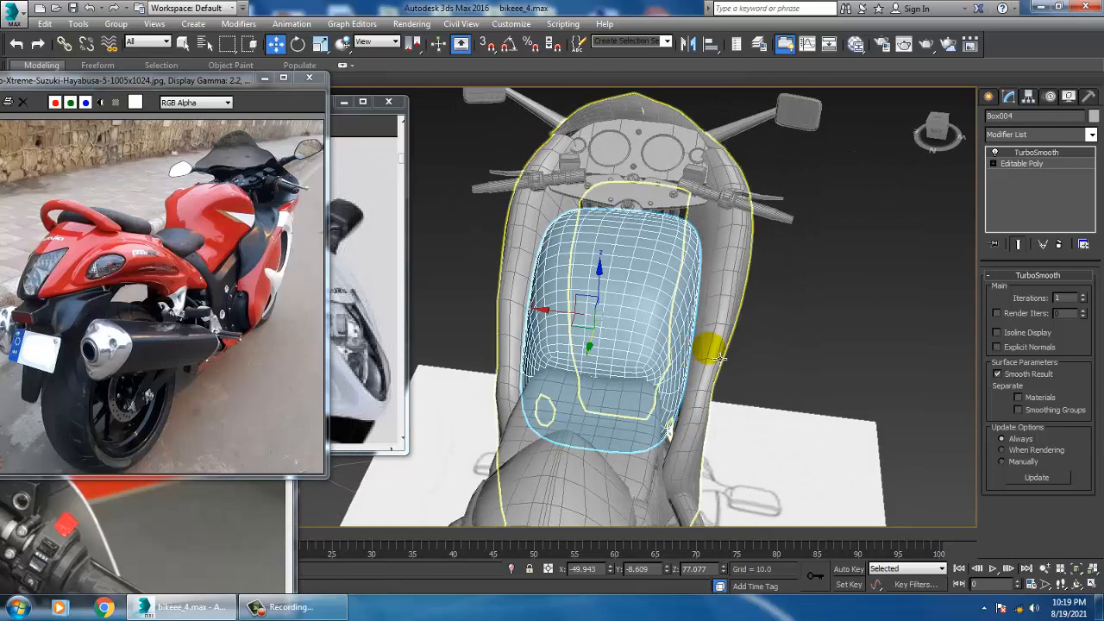
{"action": "left_click", "coordinate": [995, 153]}
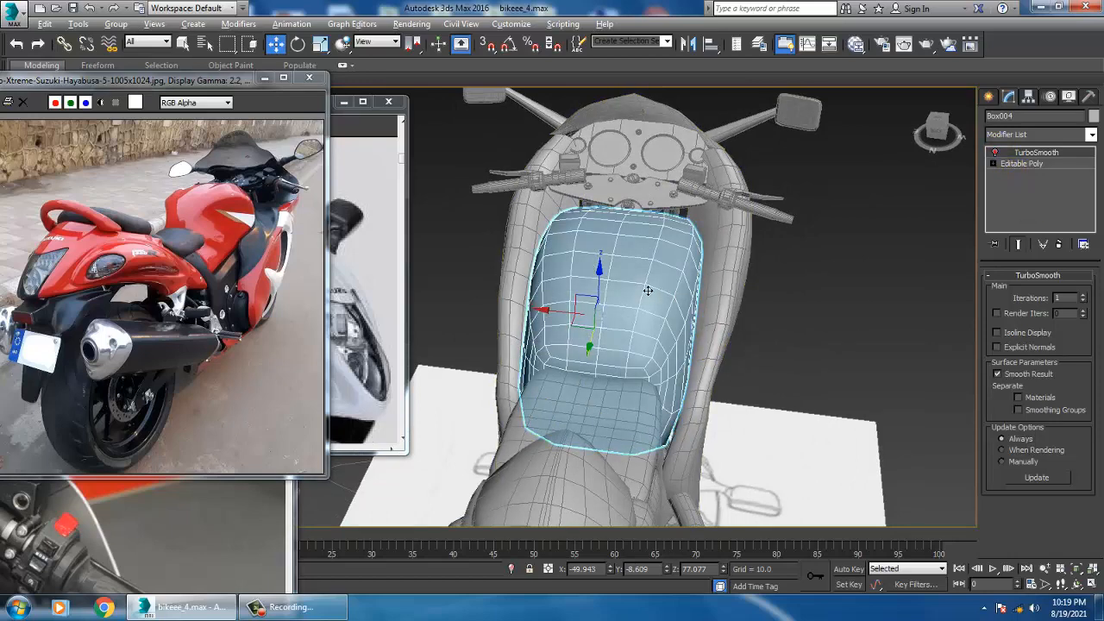
{"action": "key", "text": "shift+z"}
Add an FFD(box) 4x4x4 modifier above TurboSmooth on the fuel tank.
{"action": "left_click", "coordinate": [1035, 135]}
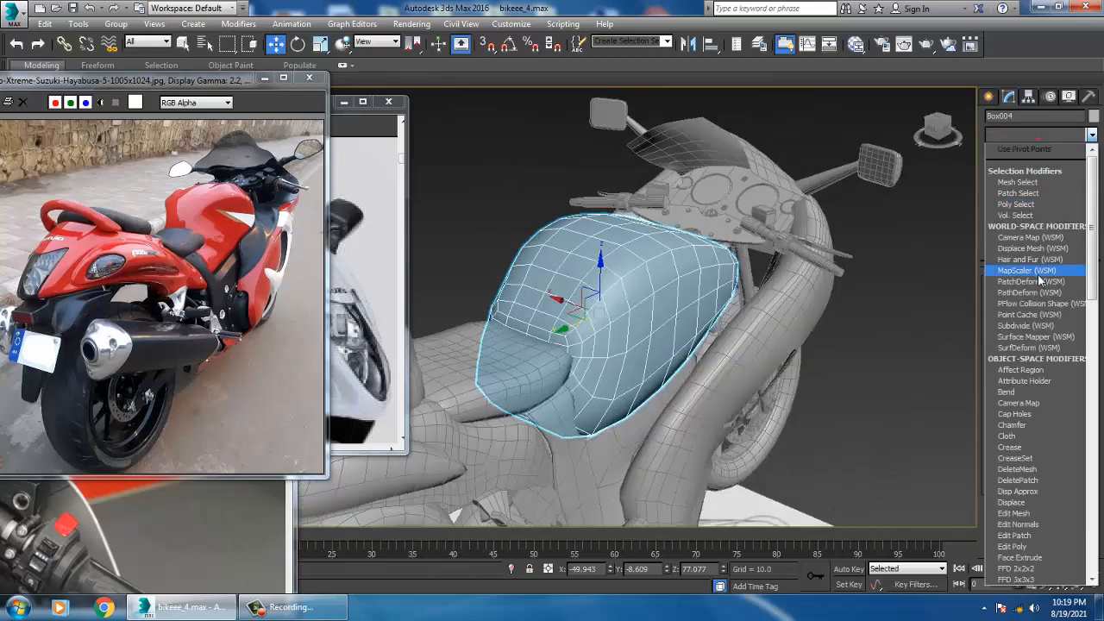
{"action": "scroll", "coordinate": [1040, 280], "scroll_direction": "down", "scroll_amount": 5}
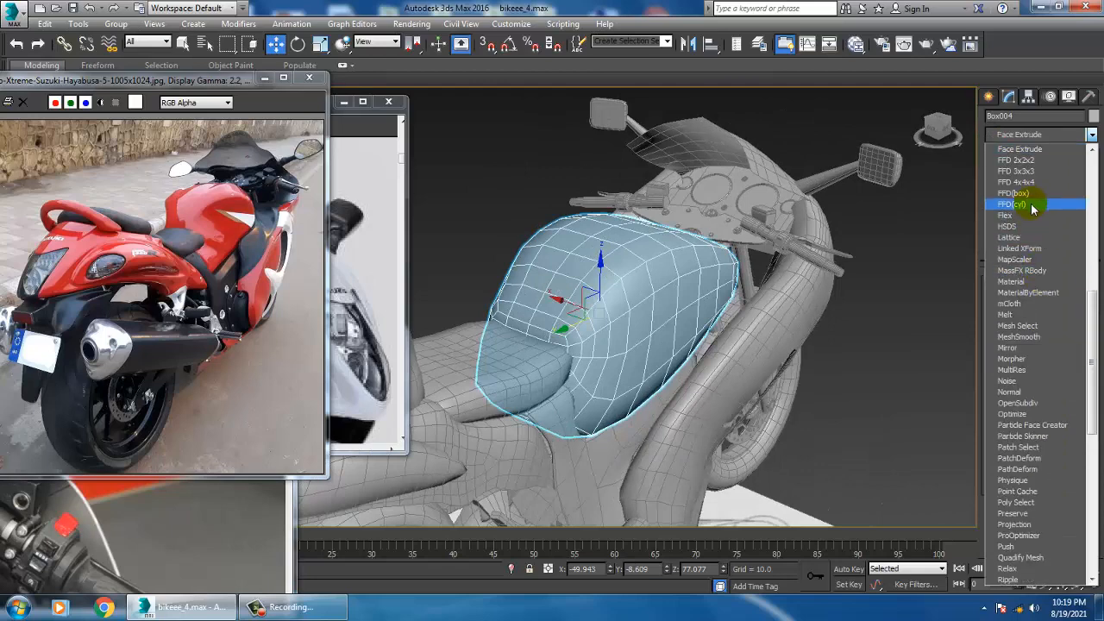
{"action": "left_click", "coordinate": [1023, 173]}
{"action": "middle_click_drag", "start_coordinate": [570, 365], "coordinate": [587, 359], "text": "alt"}
{"action": "key", "text": "alt+w"}
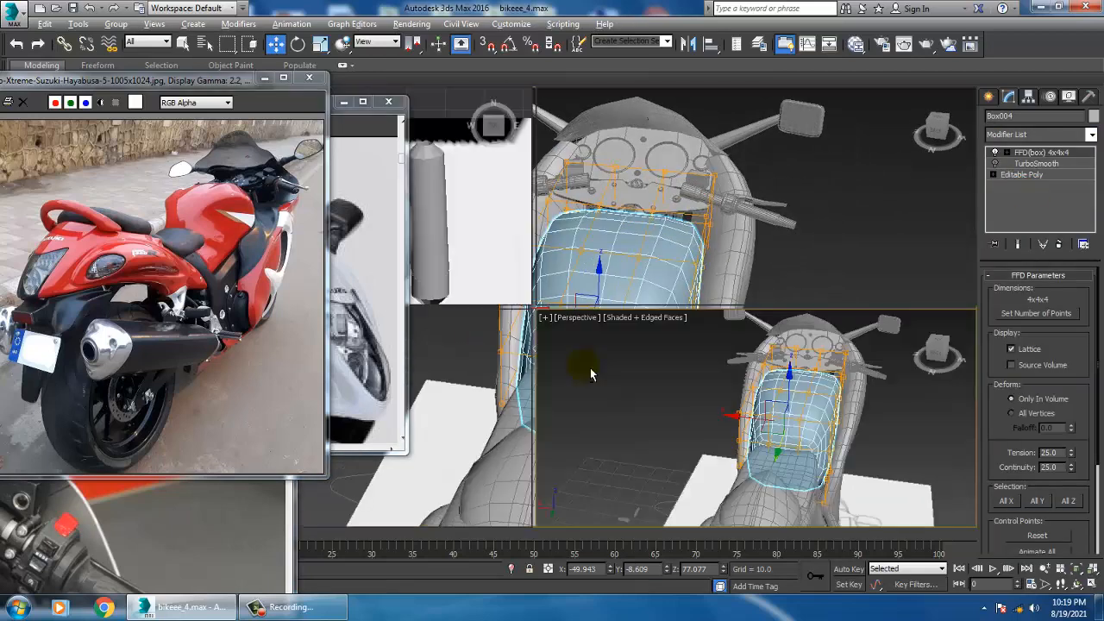
{"action": "middle_click_drag", "start_coordinate": [756, 441], "coordinate": [721, 429]}
{"action": "key", "text": "alt+w"}
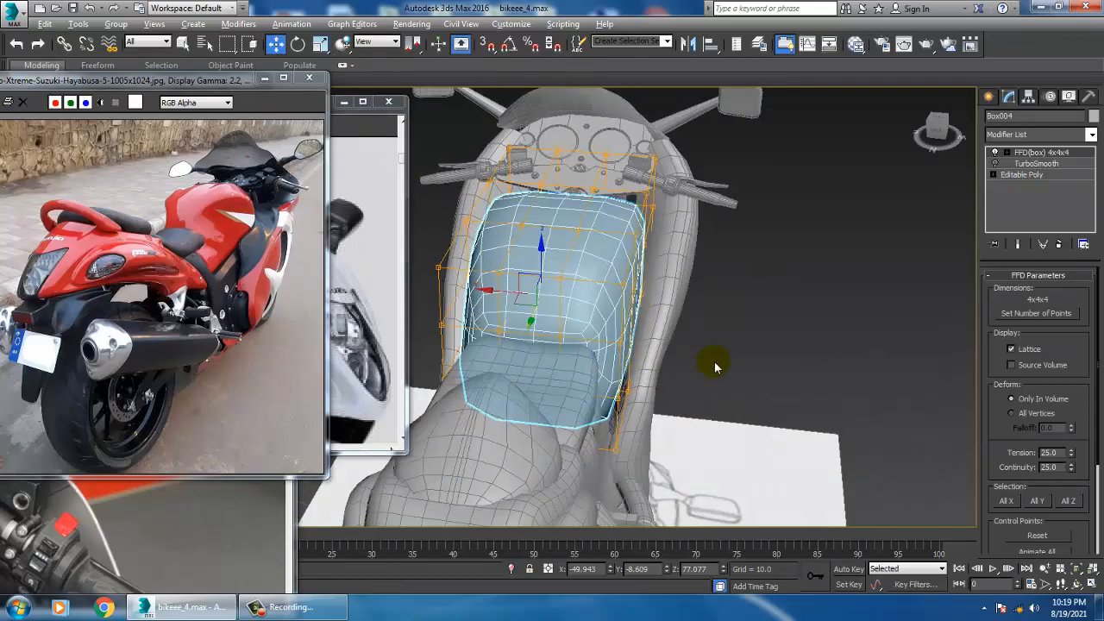
Enter the FFD lattice's control point level and scale the control points at the tank's seat end along X.
{"action": "middle_click_drag", "start_coordinate": [715, 367], "coordinate": [724, 360], "text": "alt"}
{"action": "key", "text": "1"}
{"action": "middle_click_drag", "start_coordinate": [684, 323], "coordinate": [766, 248], "text": "alt"}
{"action": "left_click_drag", "start_coordinate": [790, 274], "coordinate": [790, 271]}
{"action": "key", "text": "r"}
{"action": "middle_click_drag", "start_coordinate": [789, 271], "coordinate": [720, 267], "text": "alt"}
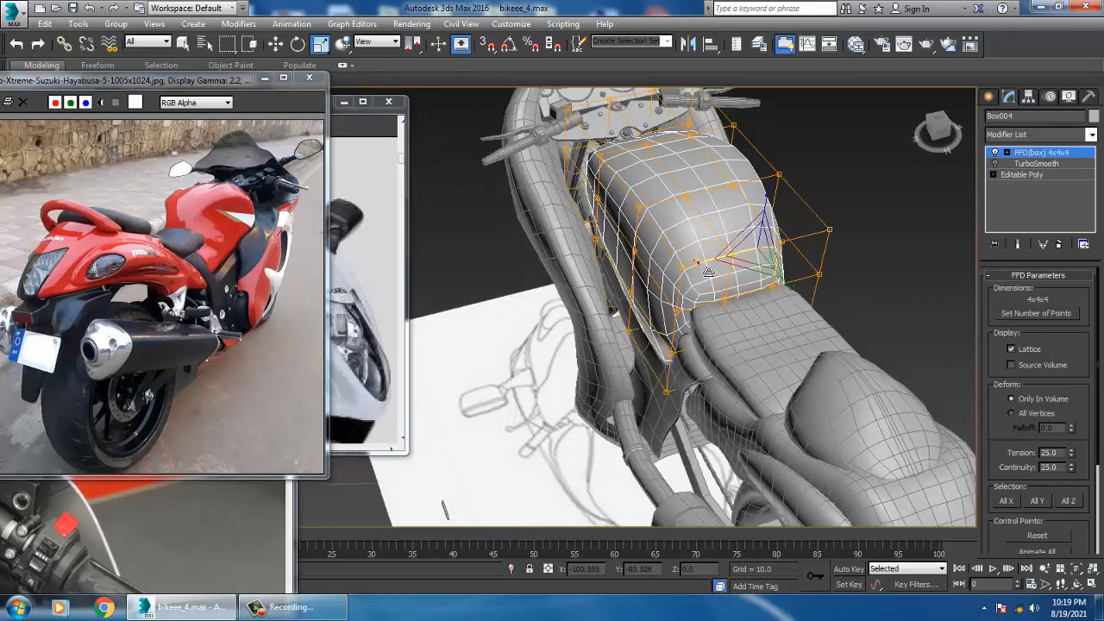
{"action": "left_click_drag", "start_coordinate": [718, 263], "coordinate": [711, 257]}
{"action": "middle_click_drag", "start_coordinate": [711, 257], "coordinate": [774, 245], "text": "alt"}
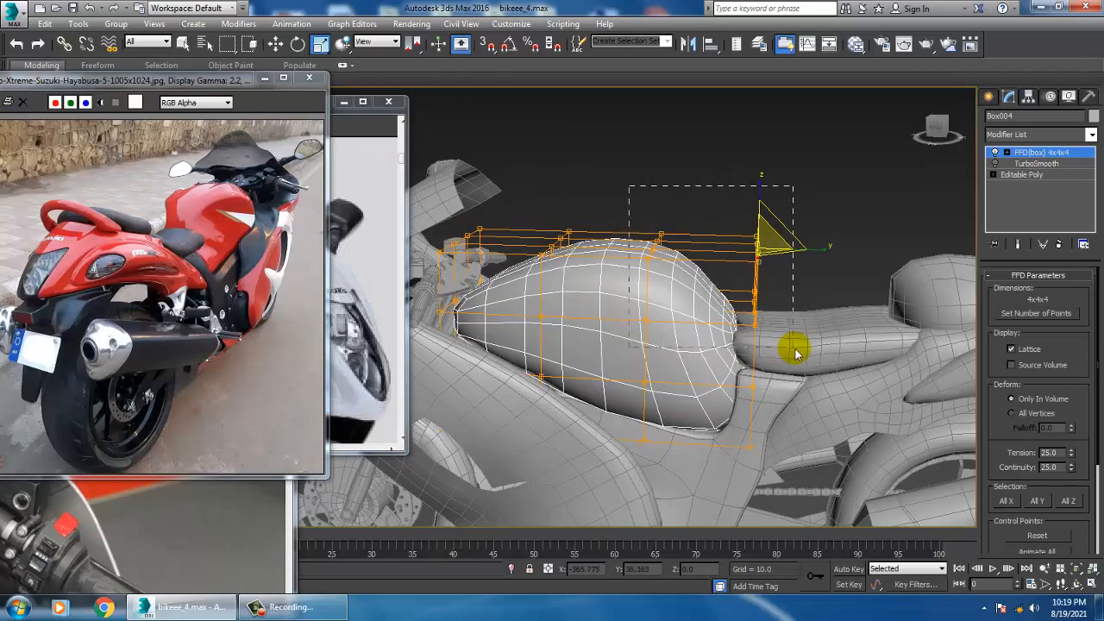
Select the upper rear control points of the tank's lattice and scale them along X.
{"action": "middle_click_drag", "start_coordinate": [794, 345], "coordinate": [783, 362], "text": "alt"}
{"action": "middle_click_drag", "start_coordinate": [764, 322], "coordinate": [717, 290], "text": "alt"}
{"action": "left_click_drag", "start_coordinate": [765, 284], "coordinate": [767, 297]}
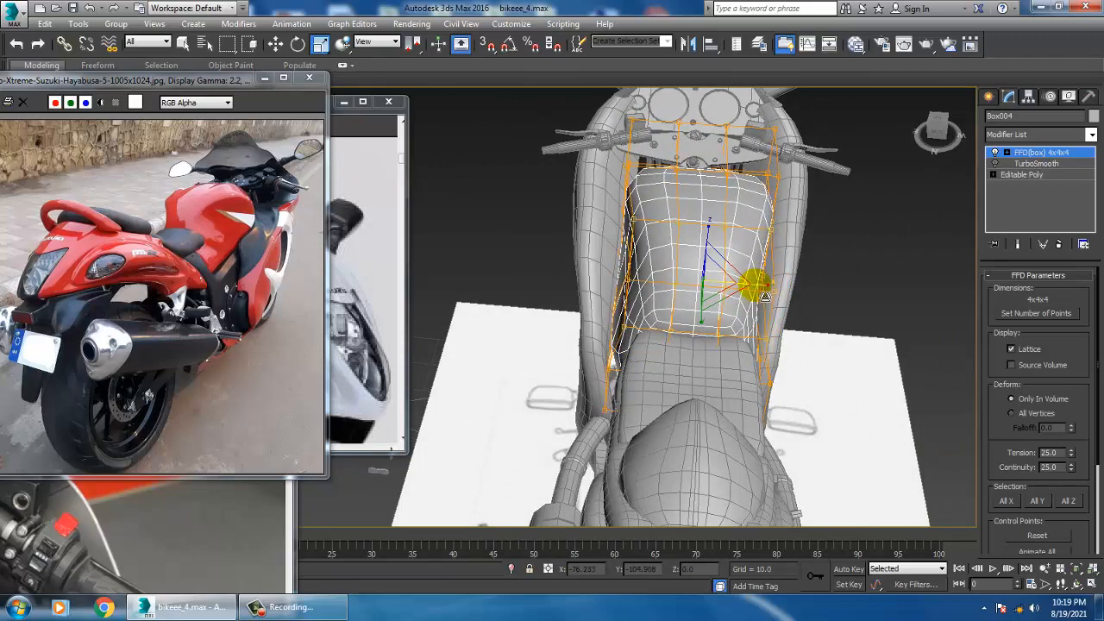
{"action": "middle_click_drag", "start_coordinate": [764, 296], "coordinate": [708, 300], "text": "alt"}
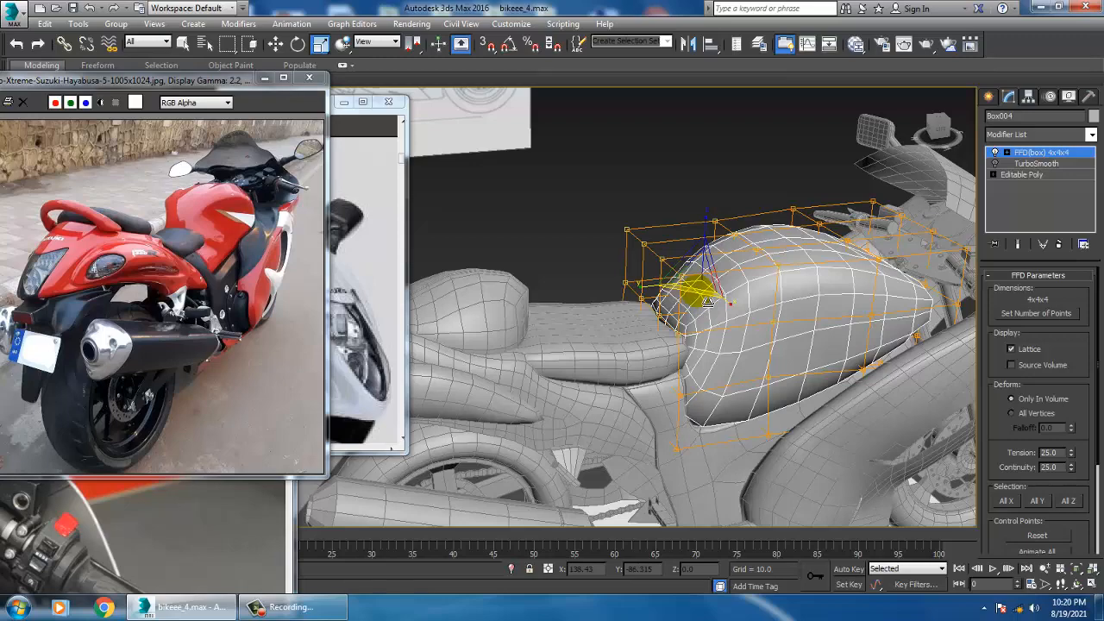
Move the lattice control points at mid-height on both sides of the tank slightly inward along X.
{"action": "middle_click_drag", "start_coordinate": [825, 291], "coordinate": [598, 306], "text": "alt"}
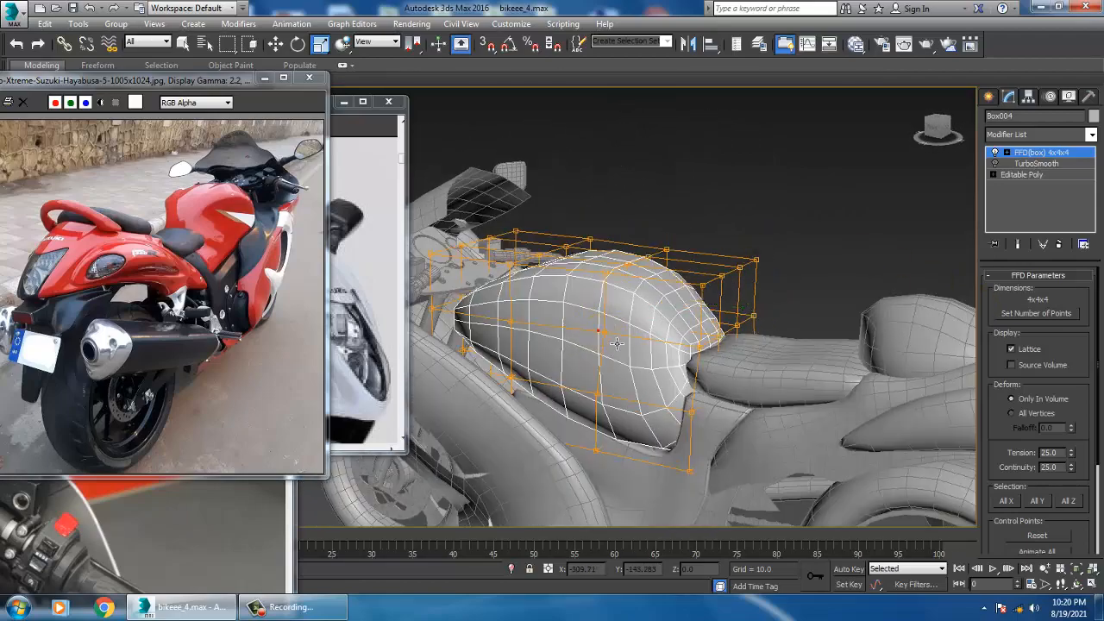
{"action": "middle_click_drag", "start_coordinate": [617, 344], "coordinate": [704, 352], "text": "alt"}
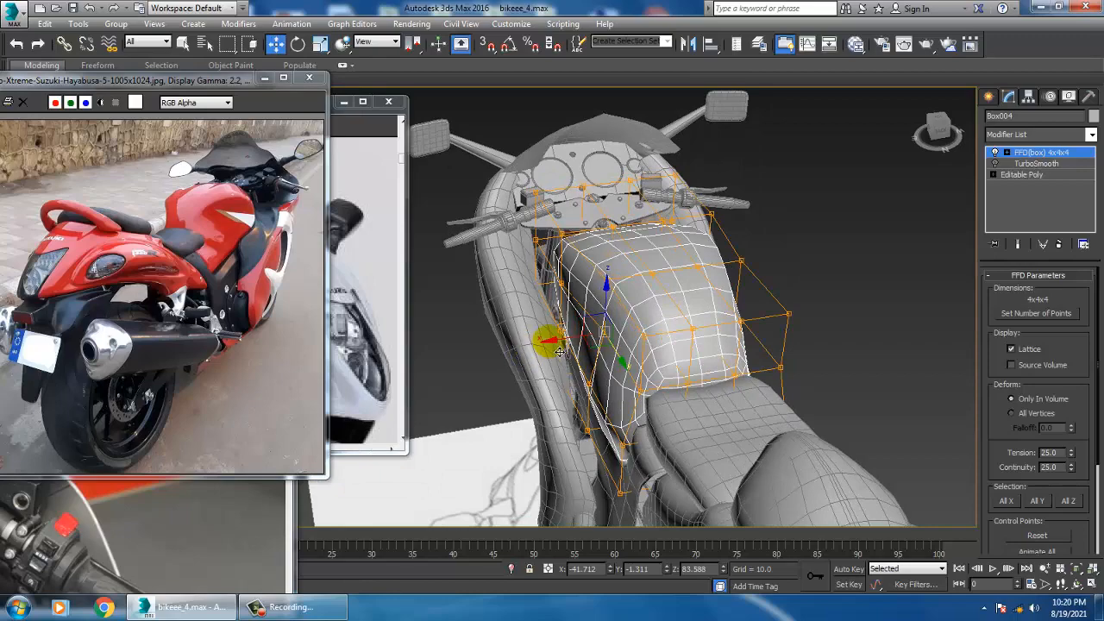
{"action": "left_click_drag", "start_coordinate": [560, 351], "coordinate": [565, 351]}
{"action": "middle_click_drag", "start_coordinate": [609, 359], "coordinate": [753, 383], "text": "alt"}
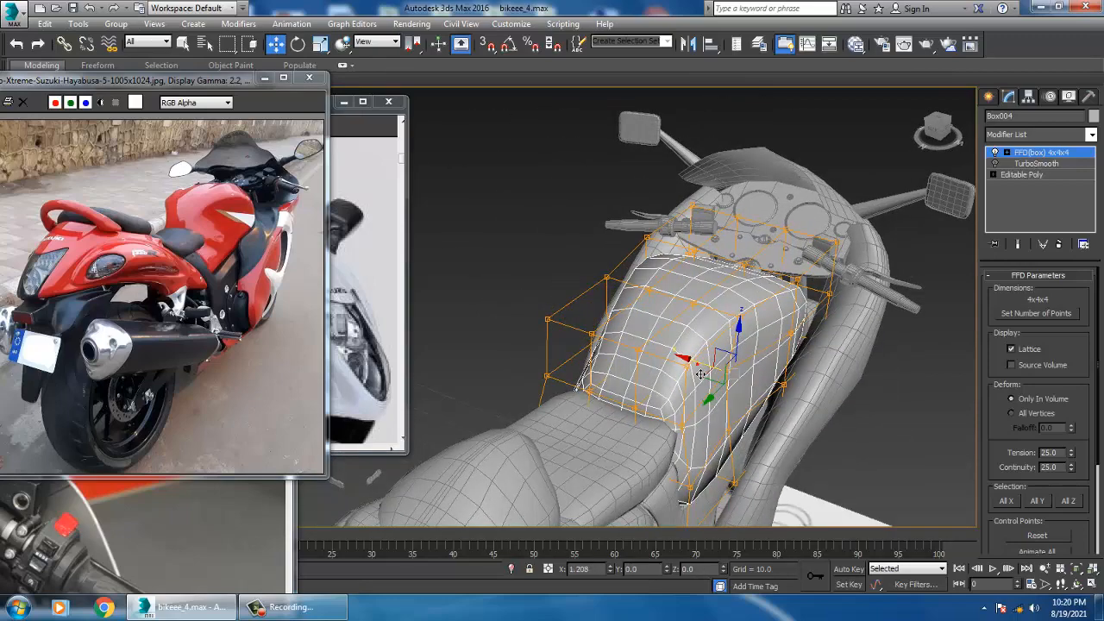
{"action": "middle_click_drag", "start_coordinate": [753, 369], "coordinate": [722, 409], "text": "alt"}
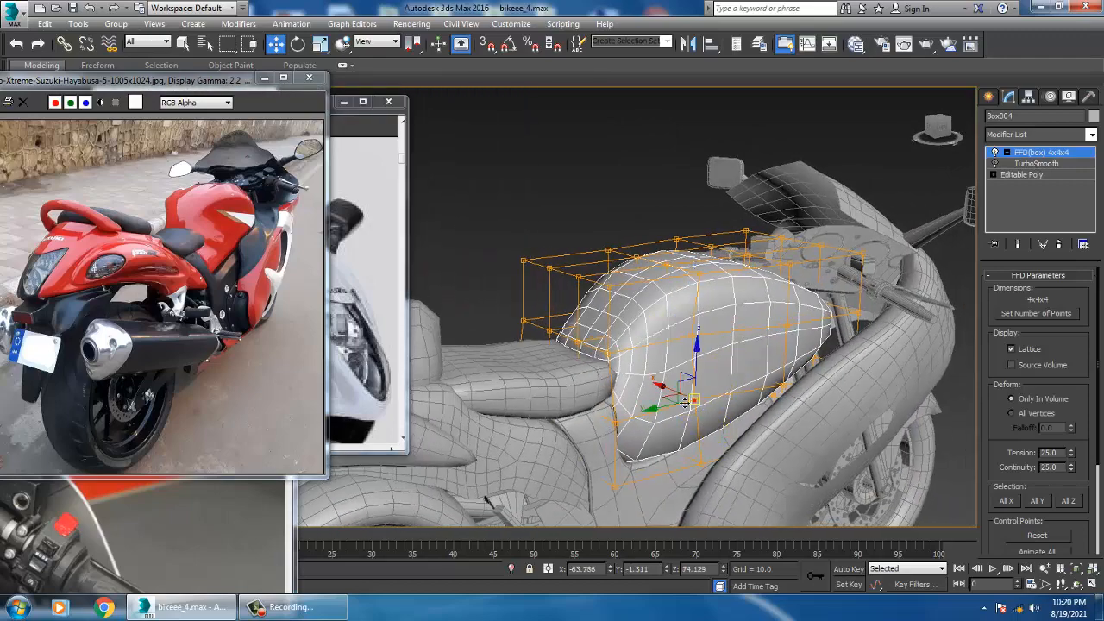
Adjust the side control points near the tank's seat end along X on both sides to shape the knee recesses.
{"action": "middle_click_drag", "start_coordinate": [745, 390], "coordinate": [749, 417], "text": "alt"}
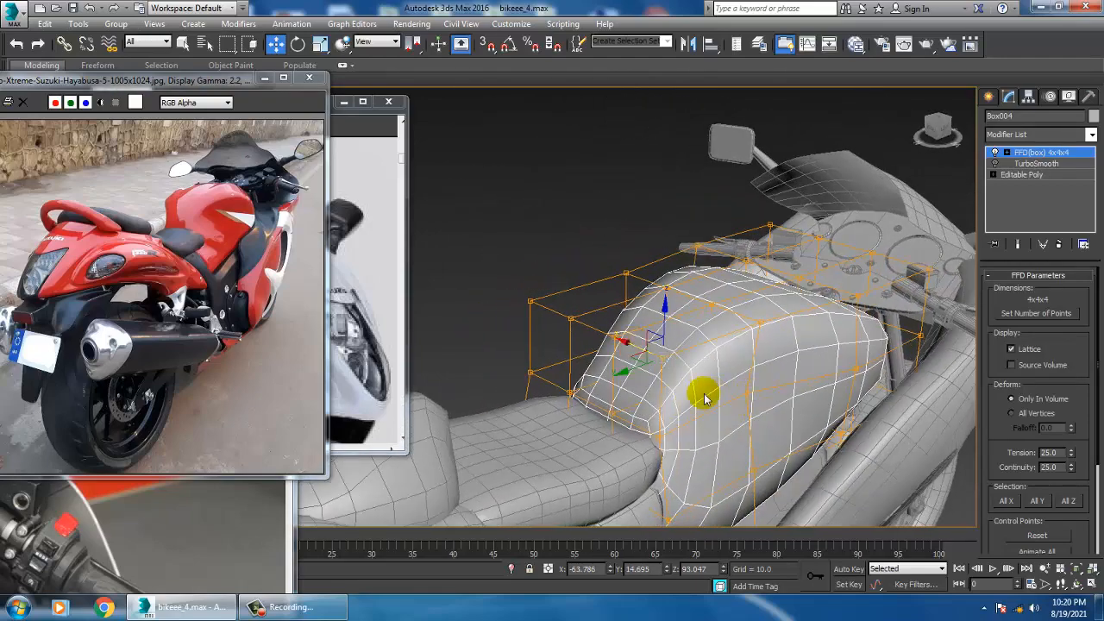
{"action": "middle_click_drag", "start_coordinate": [671, 445], "coordinate": [699, 380], "text": "alt"}
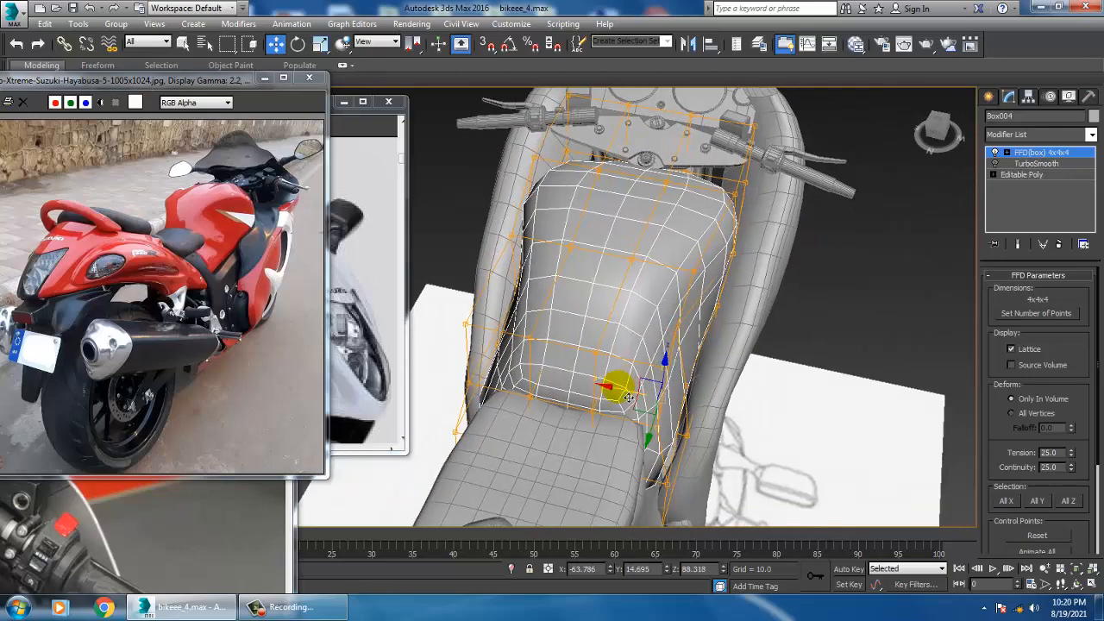
{"action": "middle_click_drag", "start_coordinate": [612, 395], "coordinate": [635, 390], "text": "alt"}
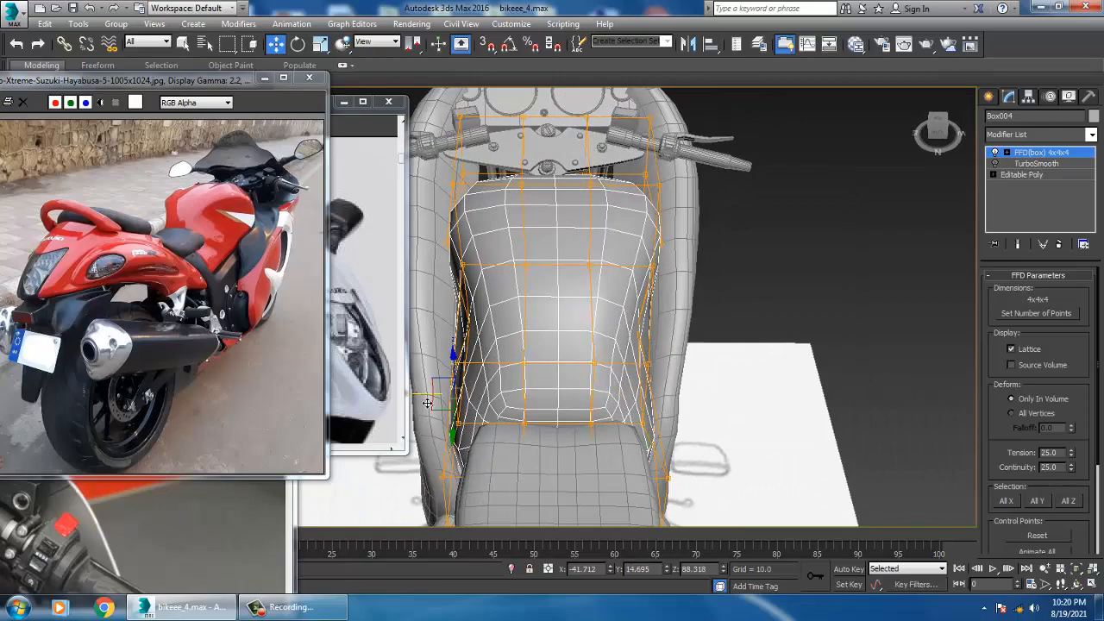
Move the lower rear control point of the lattice along X beside the seat to adjust the tank's bottom corner.
{"action": "middle_click_drag", "start_coordinate": [734, 362], "coordinate": [621, 389], "text": "alt"}
{"action": "left_click", "coordinate": [593, 401]}
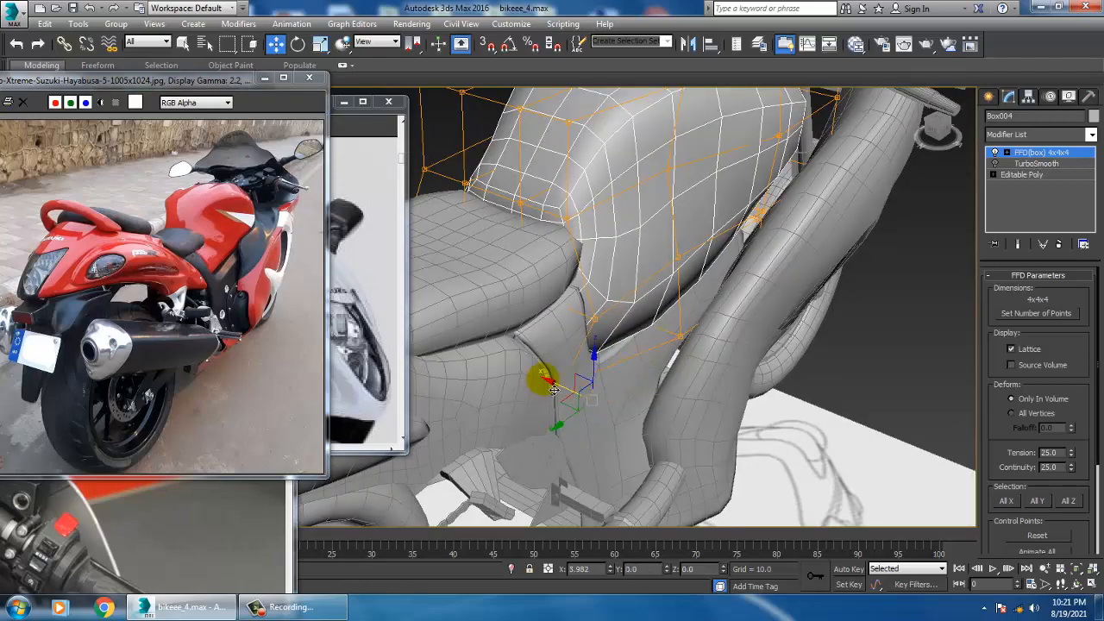
{"action": "middle_click_drag", "start_coordinate": [793, 273], "coordinate": [760, 276], "text": "alt"}
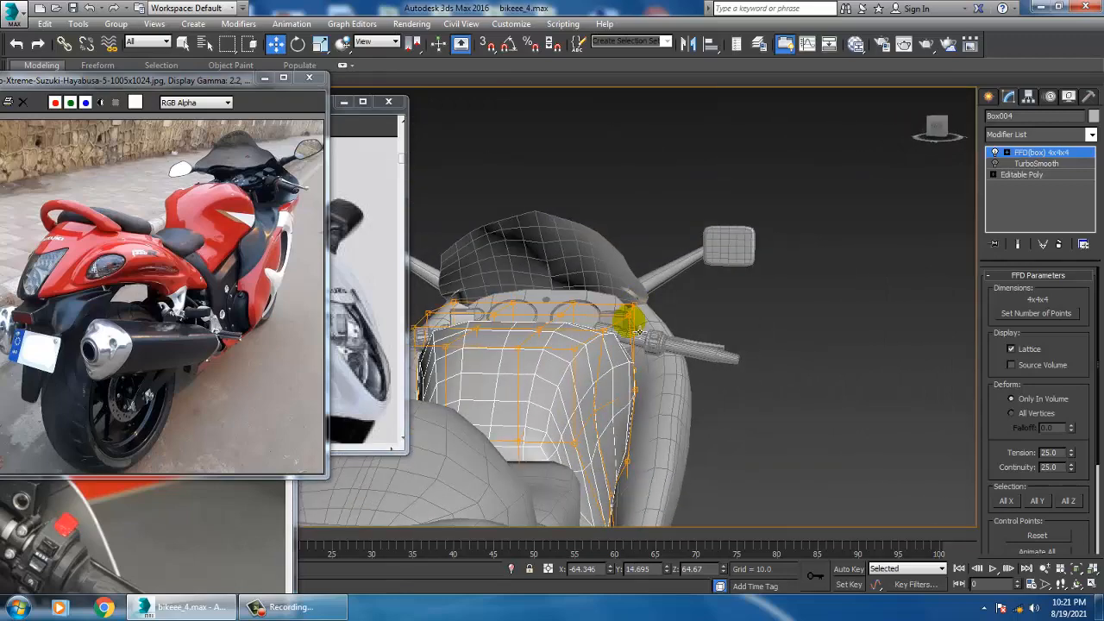
Nudge the tank's mid-side lattice control points along X on both sides to refine its flanks.
{"action": "middle_click_drag", "start_coordinate": [624, 335], "coordinate": [636, 377], "text": "alt"}
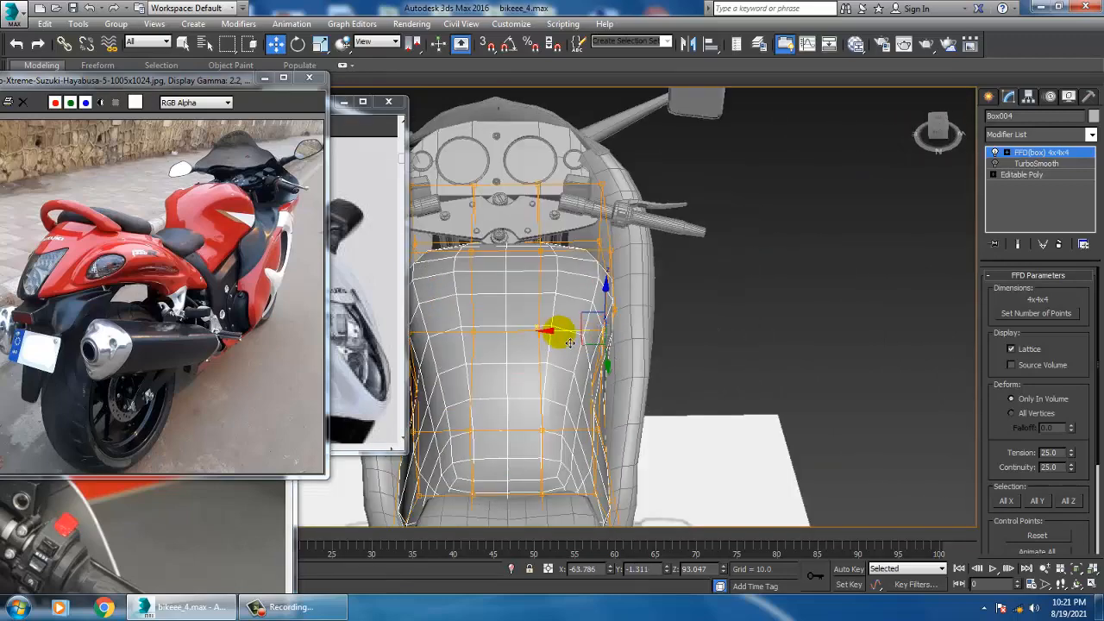
{"action": "middle_click_drag", "start_coordinate": [586, 341], "coordinate": [757, 318], "text": "alt"}
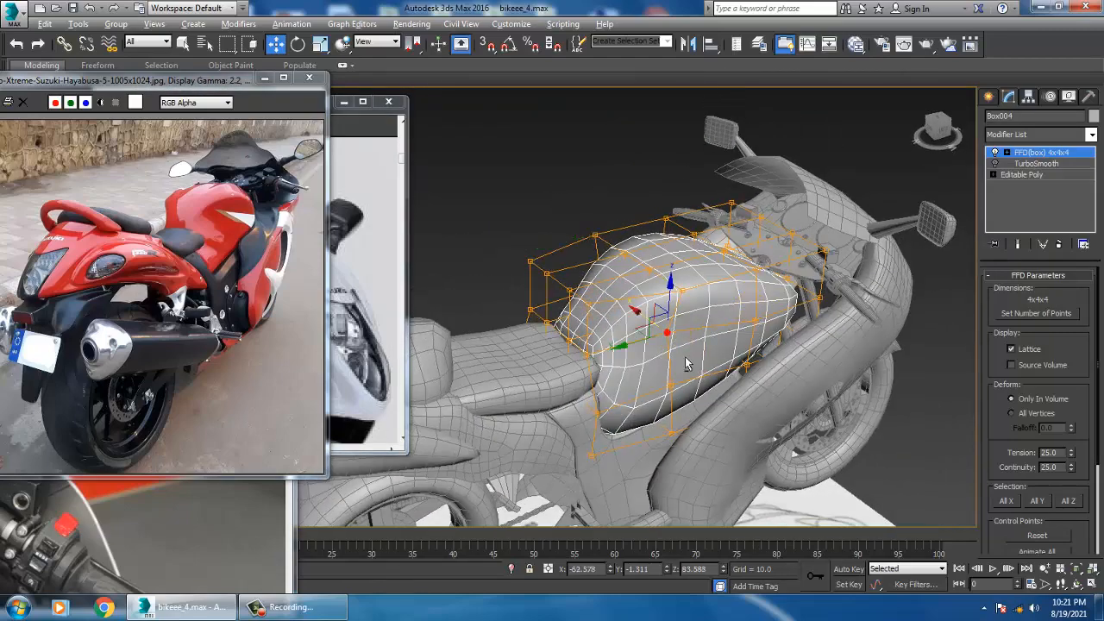
{"action": "mouse_move", "coordinate": [687, 364]}
{"action": "middle_mouse_down", "text": "alt"}
{"action": "mouse_move", "coordinate": [648, 315]}
{"action": "mouse_move", "coordinate": [661, 471]}
{"action": "mouse_move", "coordinate": [613, 377]}
{"action": "mouse_move", "coordinate": [685, 313]}
{"action": "mouse_move", "coordinate": [646, 301]}
{"action": "mouse_move", "coordinate": [700, 372]}
{"action": "middle_mouse_up", "text": "alt"}
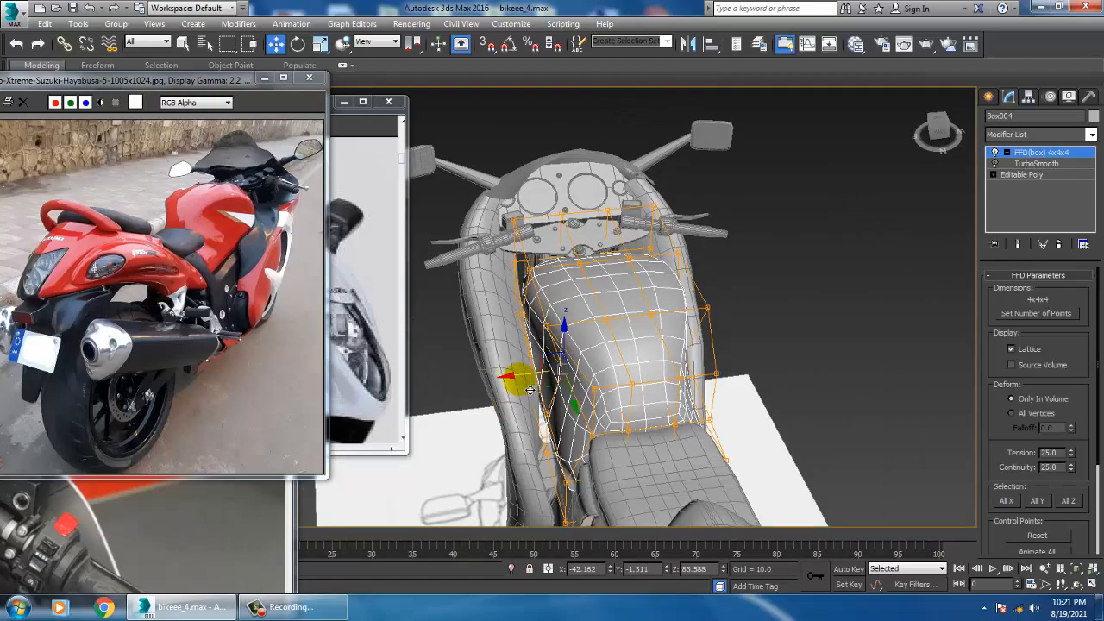
{"action": "middle_click_drag", "start_coordinate": [759, 371], "coordinate": [479, 256], "text": "alt"}
Scale the front lattice control points of the tank to 79% along X to narrow its handlebar end.
{"action": "key", "text": "F3"}
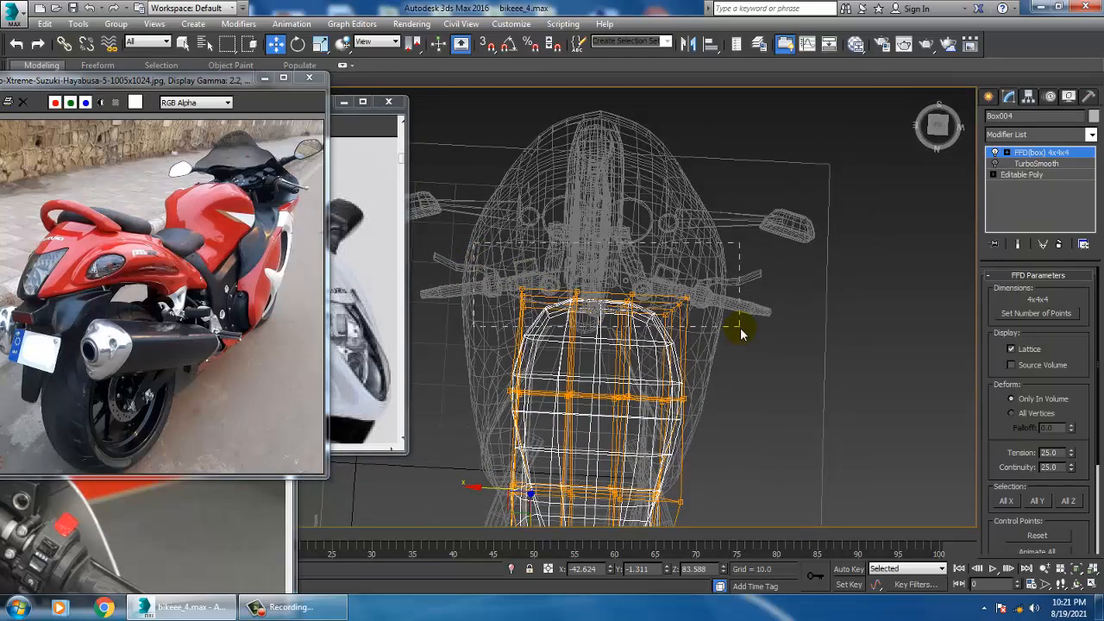
{"action": "left_click_drag", "start_coordinate": [740, 327], "coordinate": [740, 328]}
{"action": "key", "text": "r"}
{"action": "left_click_drag", "start_coordinate": [667, 314], "coordinate": [654, 316]}
{"action": "key", "text": "F3"}
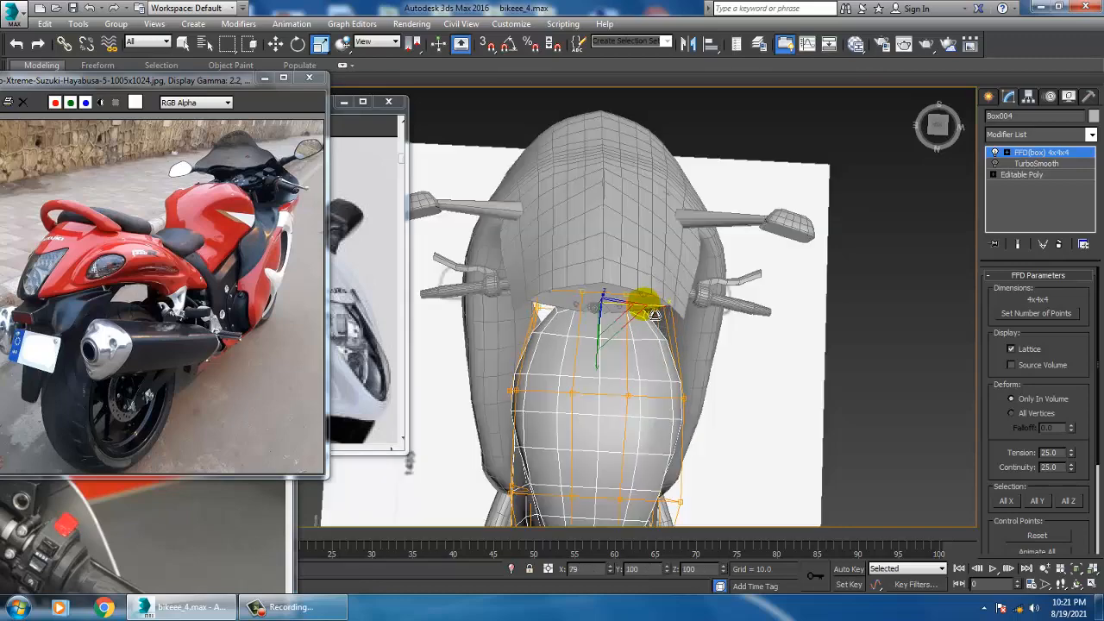
{"action": "middle_click_drag", "start_coordinate": [656, 316], "coordinate": [645, 289], "text": "alt"}
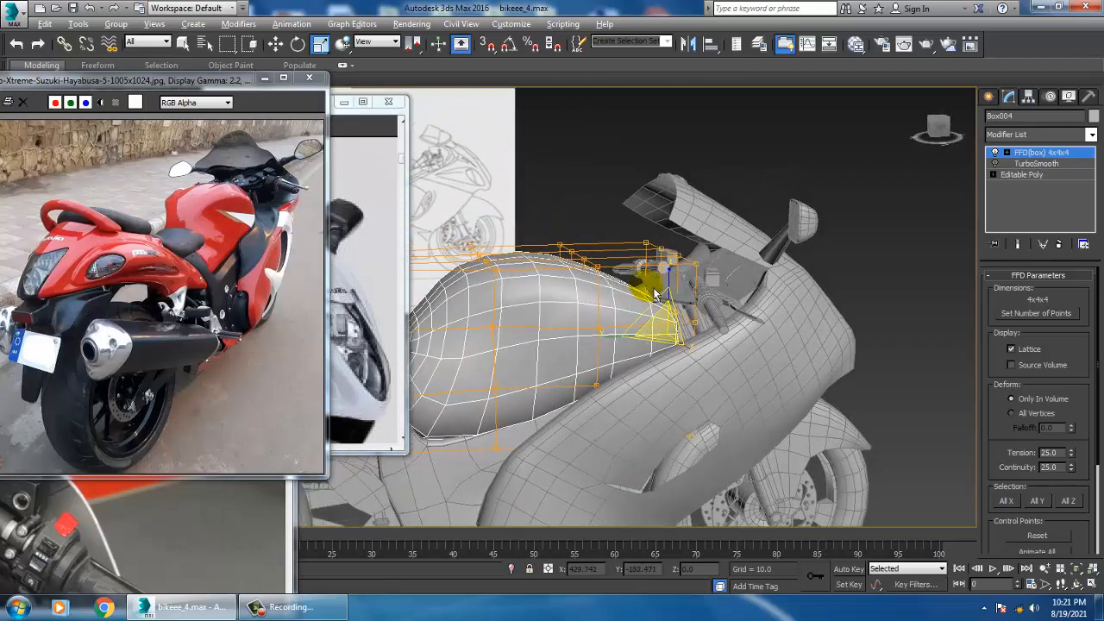
{"action": "scroll", "coordinate": [663, 293], "scroll_direction": "up", "scroll_amount": 6}
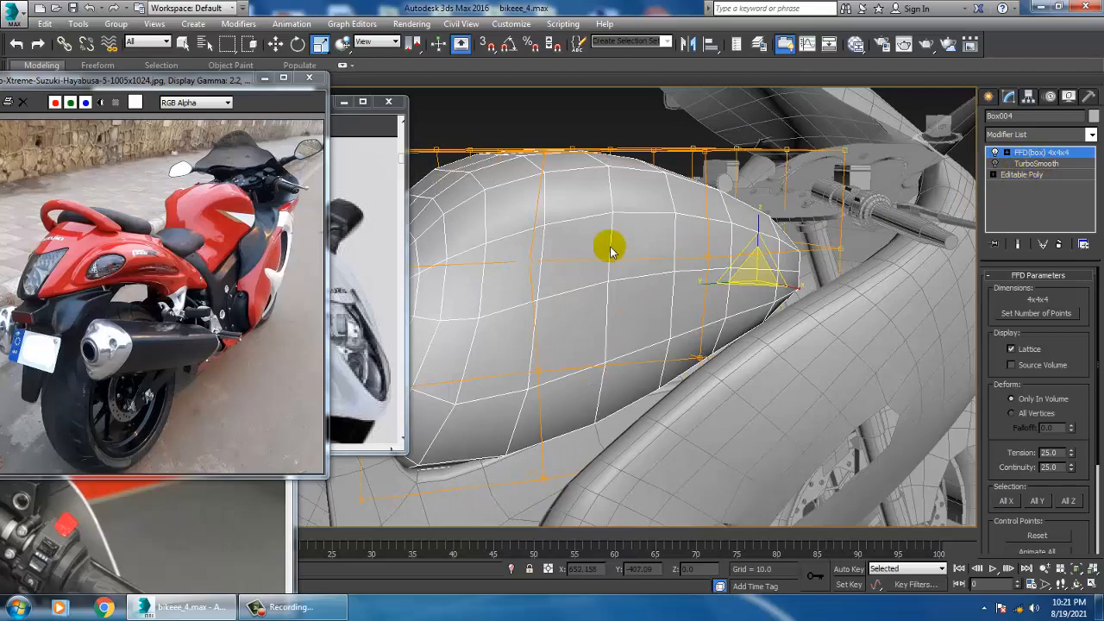
Enable the tank's TurboSmooth modifier beneath the FFD and convert the tank to an Editable Poly.
{"action": "left_click", "coordinate": [1029, 164]}
{"action": "left_click", "coordinate": [995, 163]}
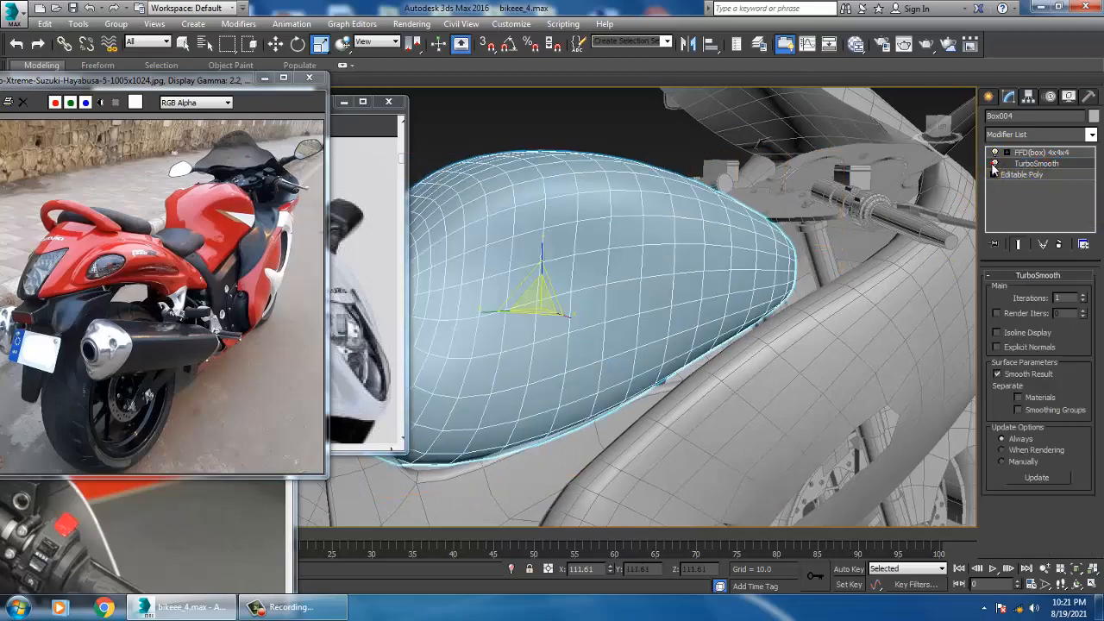
{"action": "middle_click_drag", "start_coordinate": [690, 285], "coordinate": [722, 311], "text": "alt"}
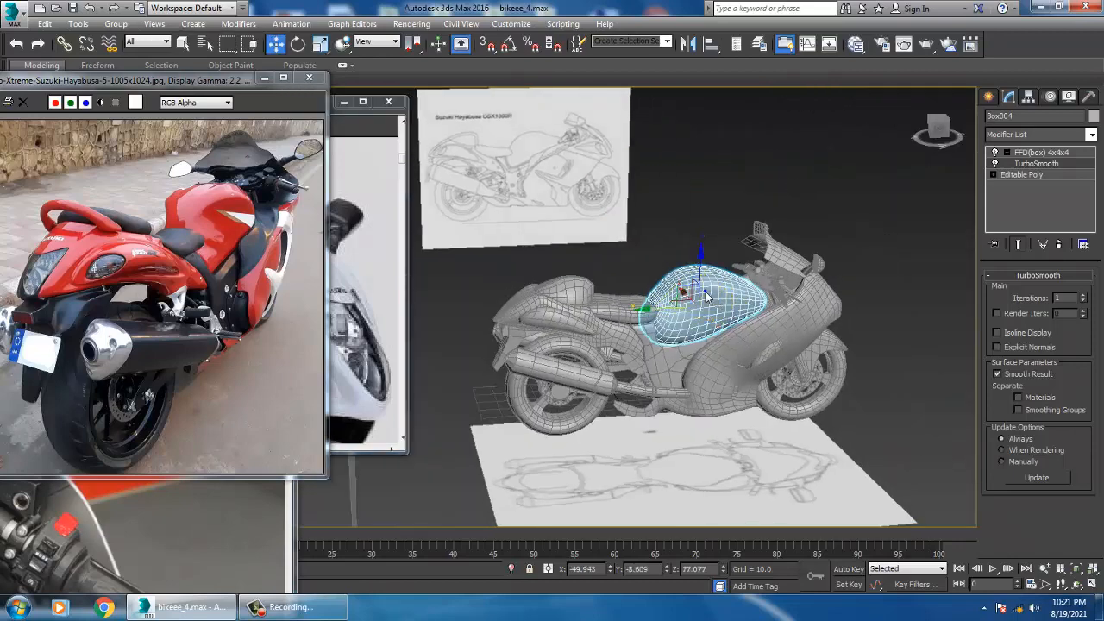
{"action": "right_click", "coordinate": [707, 296]}
{"action": "left_click", "coordinate": [913, 439]}
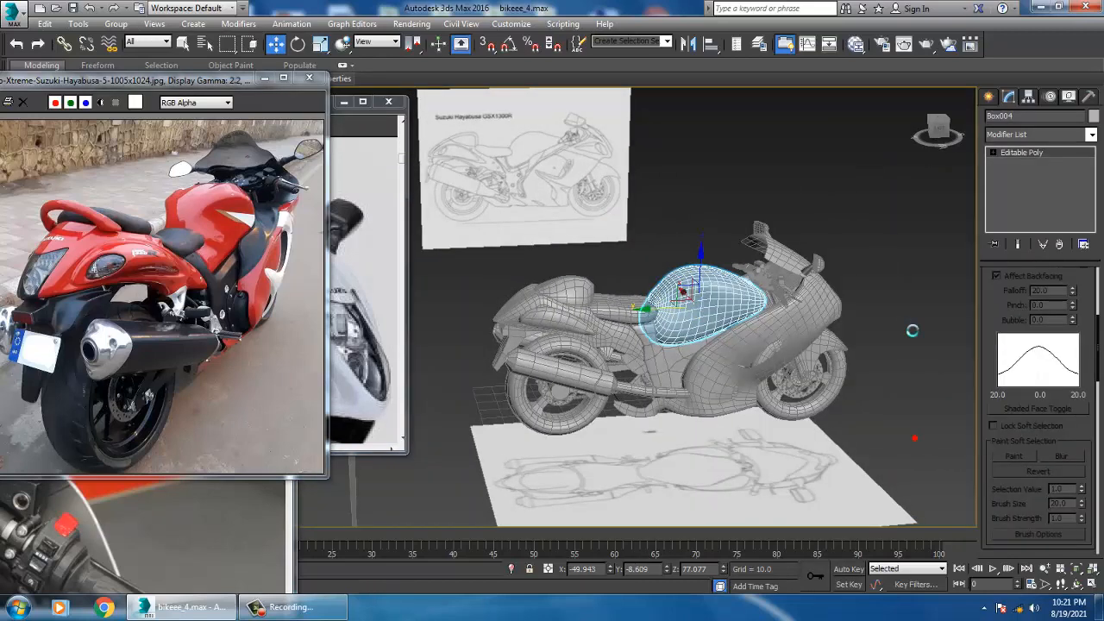
{"action": "left_click", "coordinate": [898, 269]}
{"action": "scroll", "coordinate": [670, 390], "scroll_direction": "up", "scroll_amount": 5}
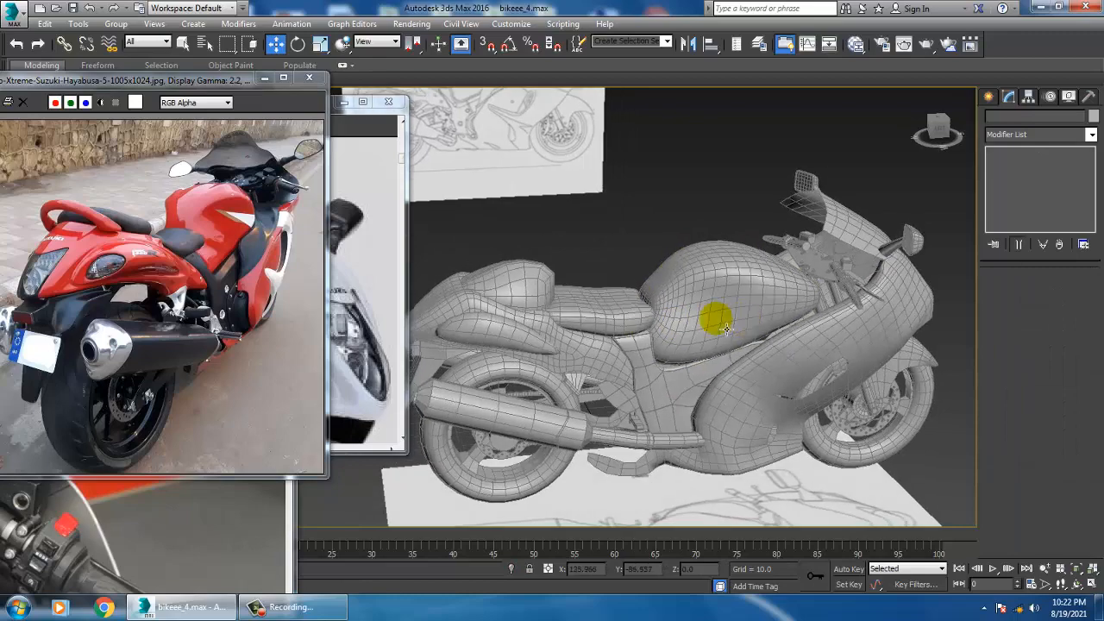
{"action": "scroll", "coordinate": [765, 323], "scroll_direction": "up", "scroll_amount": 4}
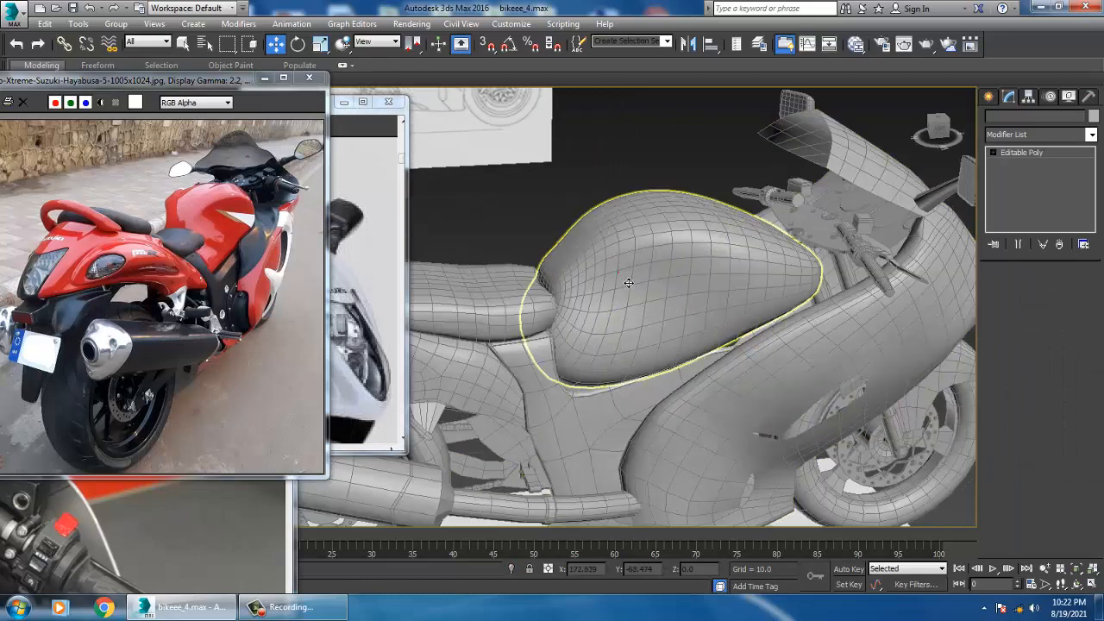
Select the front fairing and extend the upper border edges of its side vent opening inward along X.
{"action": "left_click", "coordinate": [652, 283]}
{"action": "mouse_move", "coordinate": [653, 282]}
{"action": "middle_mouse_down", "text": "alt"}
{"action": "mouse_move", "coordinate": [744, 282]}
{"action": "mouse_move", "coordinate": [680, 286]}
{"action": "mouse_move", "coordinate": [702, 281]}
{"action": "mouse_move", "coordinate": [667, 309]}
{"action": "mouse_move", "coordinate": [730, 286]}
{"action": "mouse_move", "coordinate": [655, 287]}
{"action": "middle_mouse_up", "text": "alt"}
{"action": "left_click", "coordinate": [702, 281]}
{"action": "scroll", "coordinate": [667, 293], "scroll_direction": "up", "scroll_amount": 3}
{"action": "scroll", "coordinate": [690, 315], "scroll_direction": "down", "scroll_amount": 8}
{"action": "scroll", "coordinate": [733, 323], "scroll_direction": "up", "scroll_amount": 8}
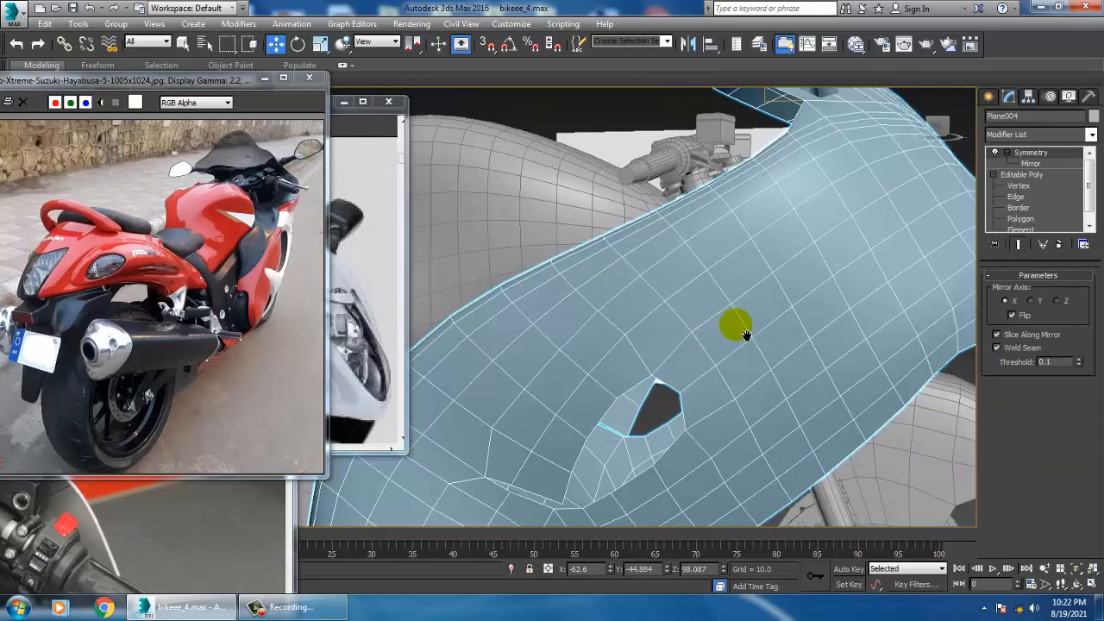
{"action": "middle_click_drag", "start_coordinate": [746, 335], "coordinate": [780, 319], "text": "alt"}
{"action": "left_click", "coordinate": [1021, 197]}
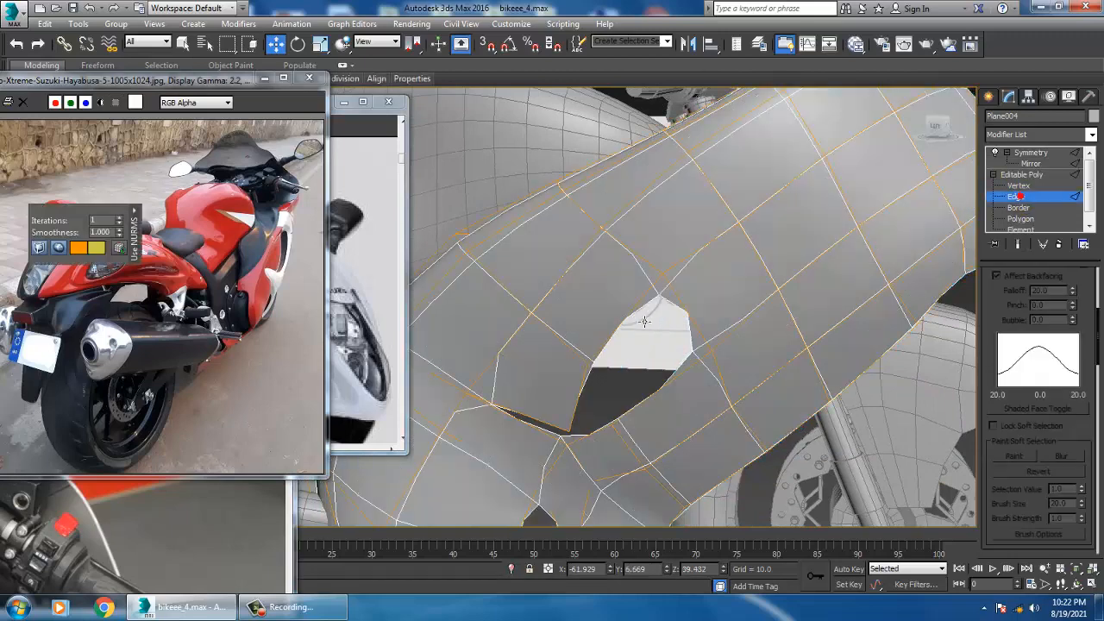
{"action": "mouse_move", "coordinate": [594, 388]}
{"action": "middle_mouse_down", "text": "alt"}
{"action": "mouse_move", "coordinate": [609, 379]}
{"action": "mouse_move", "coordinate": [582, 371]}
{"action": "middle_mouse_up", "text": "alt"}
{"action": "left_click_drag", "start_coordinate": [588, 372], "coordinate": [673, 413]}
{"action": "middle_click_drag", "start_coordinate": [673, 412], "coordinate": [677, 344], "text": "alt"}
{"action": "left_click_drag", "start_coordinate": [696, 347], "coordinate": [671, 344]}
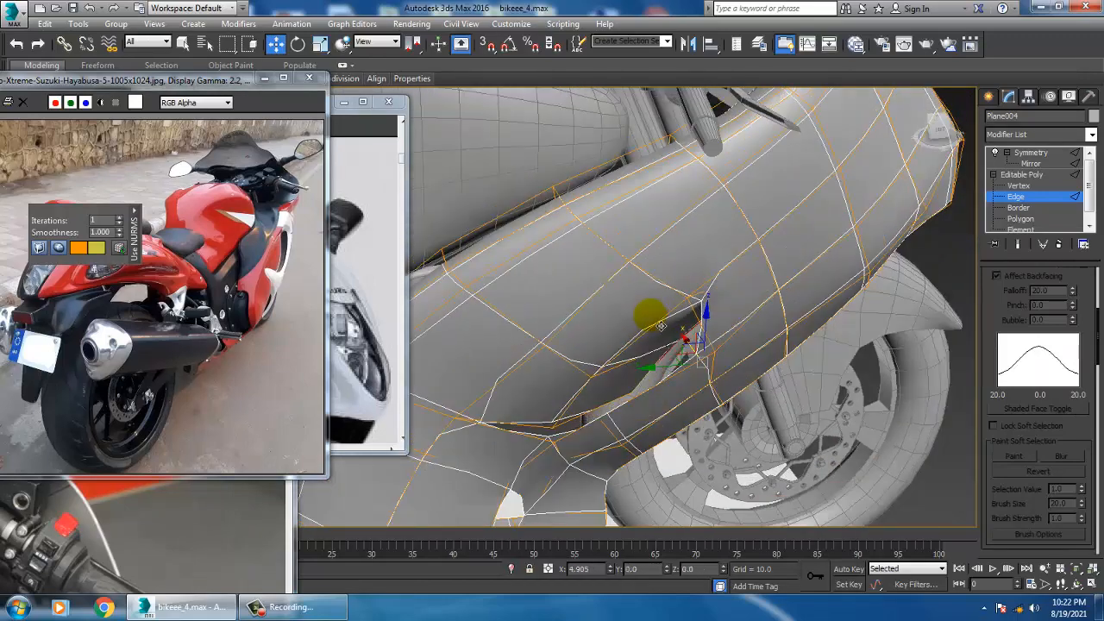
Move the vertices of the vent's inner edge toward the lower border of the opening and finish on the Symmetry level.
{"action": "mouse_move", "coordinate": [647, 315]}
{"action": "middle_mouse_down", "text": "alt"}
{"action": "mouse_move", "coordinate": [635, 320]}
{"action": "mouse_move", "coordinate": [690, 329]}
{"action": "mouse_move", "coordinate": [666, 330]}
{"action": "mouse_move", "coordinate": [668, 348]}
{"action": "middle_mouse_up", "text": "alt"}
{"action": "key", "text": "F3"}
{"action": "key", "text": "1"}
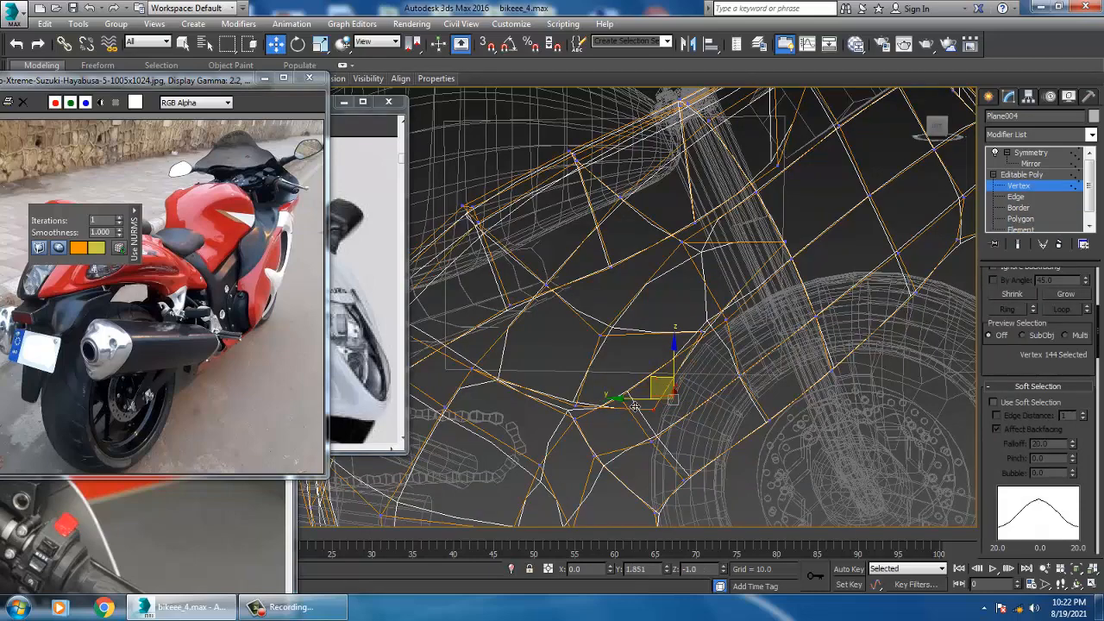
{"action": "mouse_move", "coordinate": [611, 417]}
{"action": "middle_mouse_down", "text": "alt"}
{"action": "mouse_move", "coordinate": [646, 337]}
{"action": "mouse_move", "coordinate": [682, 358]}
{"action": "mouse_move", "coordinate": [619, 325]}
{"action": "mouse_move", "coordinate": [668, 333]}
{"action": "mouse_move", "coordinate": [727, 483]}
{"action": "mouse_move", "coordinate": [753, 352]}
{"action": "mouse_move", "coordinate": [878, 372]}
{"action": "mouse_move", "coordinate": [907, 337]}
{"action": "mouse_move", "coordinate": [851, 353]}
{"action": "mouse_move", "coordinate": [913, 354]}
{"action": "mouse_move", "coordinate": [920, 337]}
{"action": "mouse_move", "coordinate": [717, 347]}
{"action": "mouse_move", "coordinate": [779, 377]}
{"action": "mouse_move", "coordinate": [708, 407]}
{"action": "mouse_move", "coordinate": [708, 328]}
{"action": "mouse_move", "coordinate": [728, 351]}
{"action": "middle_mouse_up", "text": "alt"}
{"action": "key", "text": "F3"}
{"action": "left_click", "coordinate": [1034, 155]}
{"action": "middle_click_drag", "start_coordinate": [768, 263], "coordinate": [939, 311], "text": "alt"}
{"action": "left_click", "coordinate": [936, 311]}
{"action": "scroll", "coordinate": [862, 323], "scroll_direction": "down", "scroll_amount": 4}
Move the vertex at the vent's rear lower corner onto the adjoining panel edge to close the narrow gap.
{"action": "scroll", "coordinate": [819, 332], "scroll_direction": "up", "scroll_amount": 8}
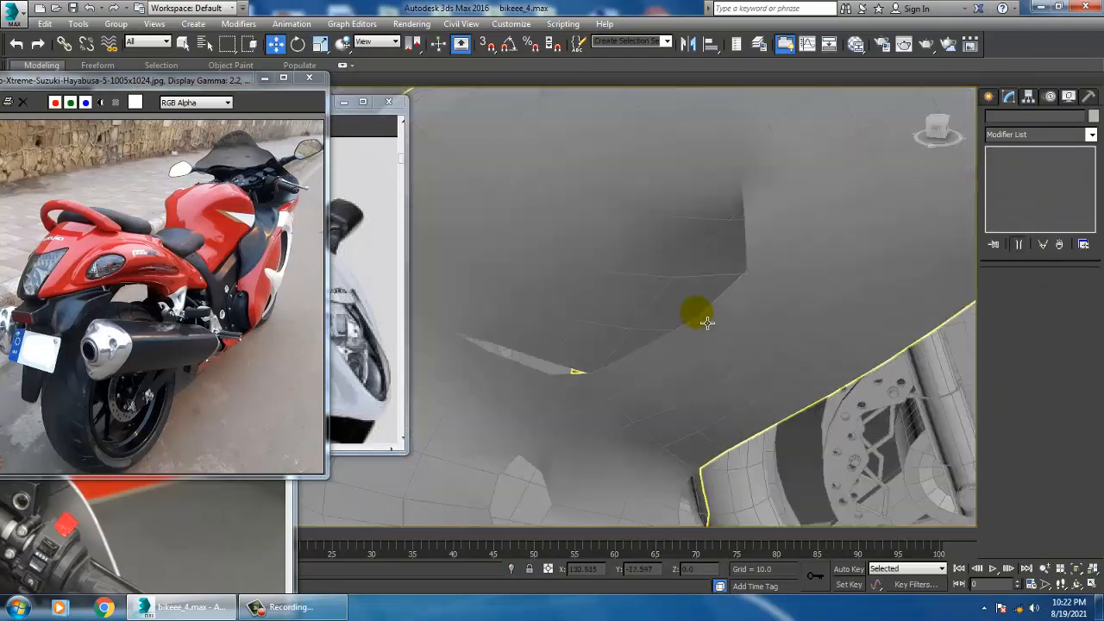
{"action": "middle_click_drag", "start_coordinate": [706, 322], "coordinate": [596, 360], "text": "alt"}
{"action": "left_click", "coordinate": [601, 363]}
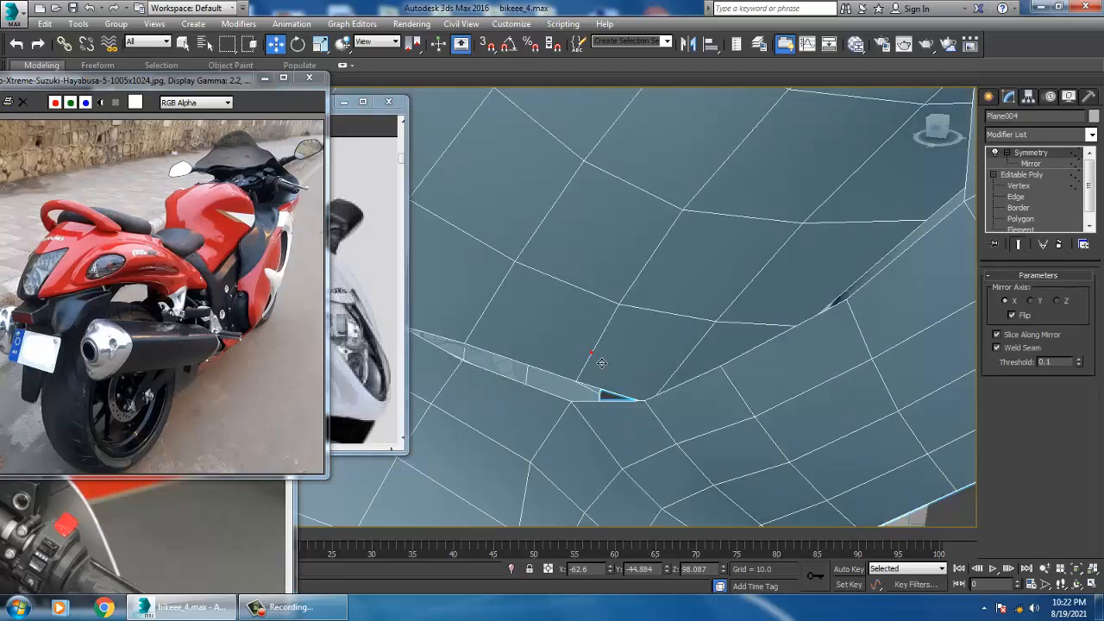
{"action": "left_click", "coordinate": [1018, 198]}
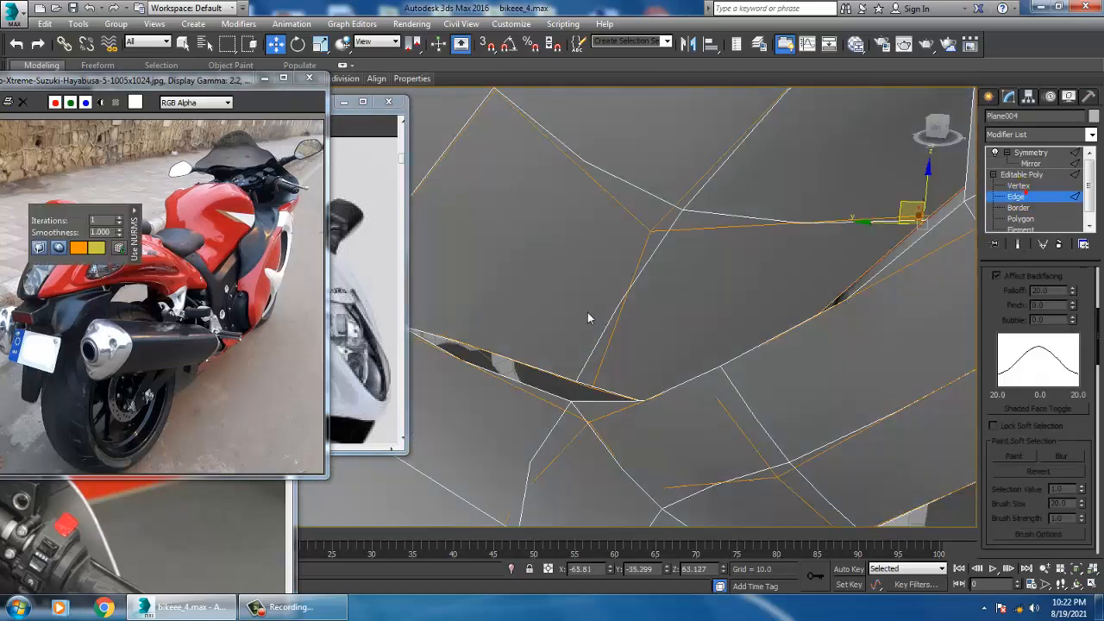
{"action": "left_click", "coordinate": [1019, 185]}
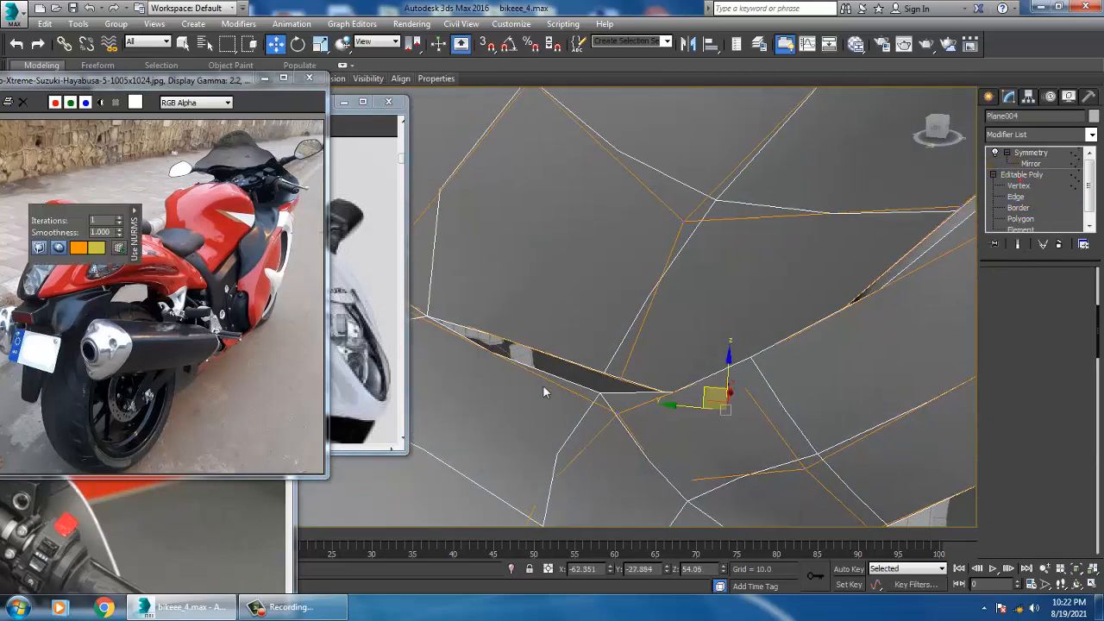
{"action": "middle_click_drag", "start_coordinate": [542, 385], "coordinate": [646, 352], "text": "alt"}
{"action": "left_click", "coordinate": [647, 356]}
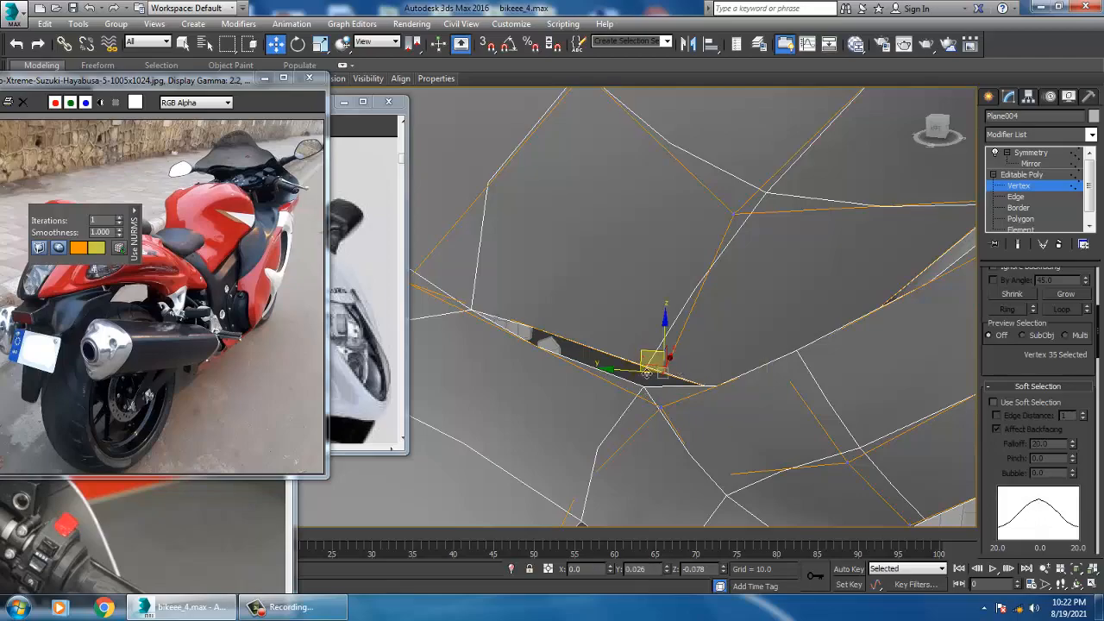
{"action": "scroll", "coordinate": [595, 384], "scroll_direction": "down", "scroll_amount": 5}
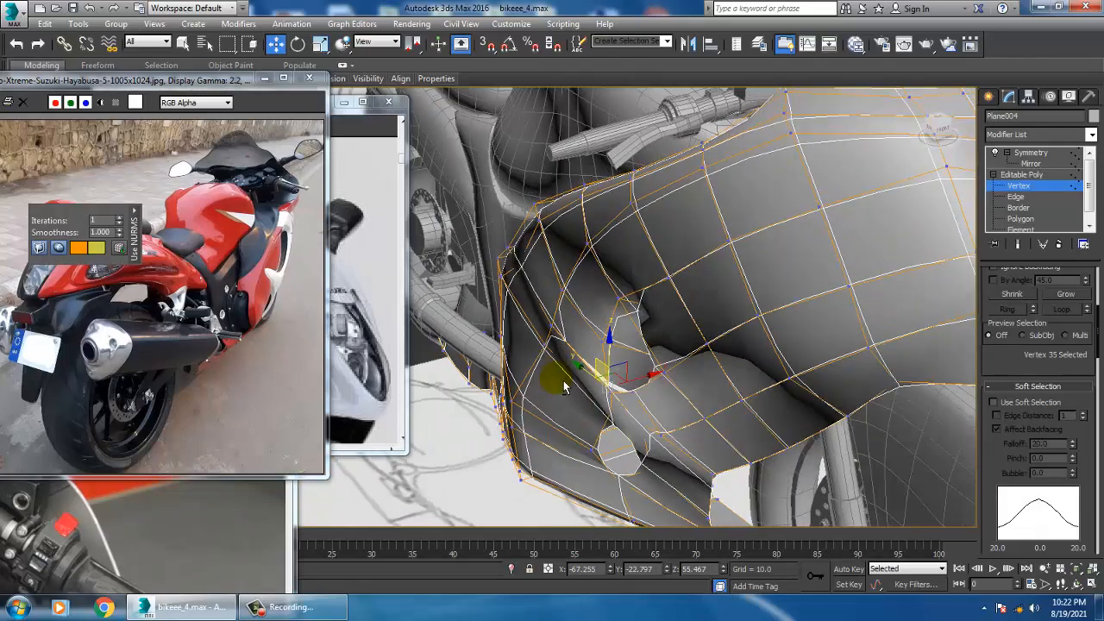
{"action": "scroll", "coordinate": [563, 387], "scroll_direction": "up", "scroll_amount": 6}
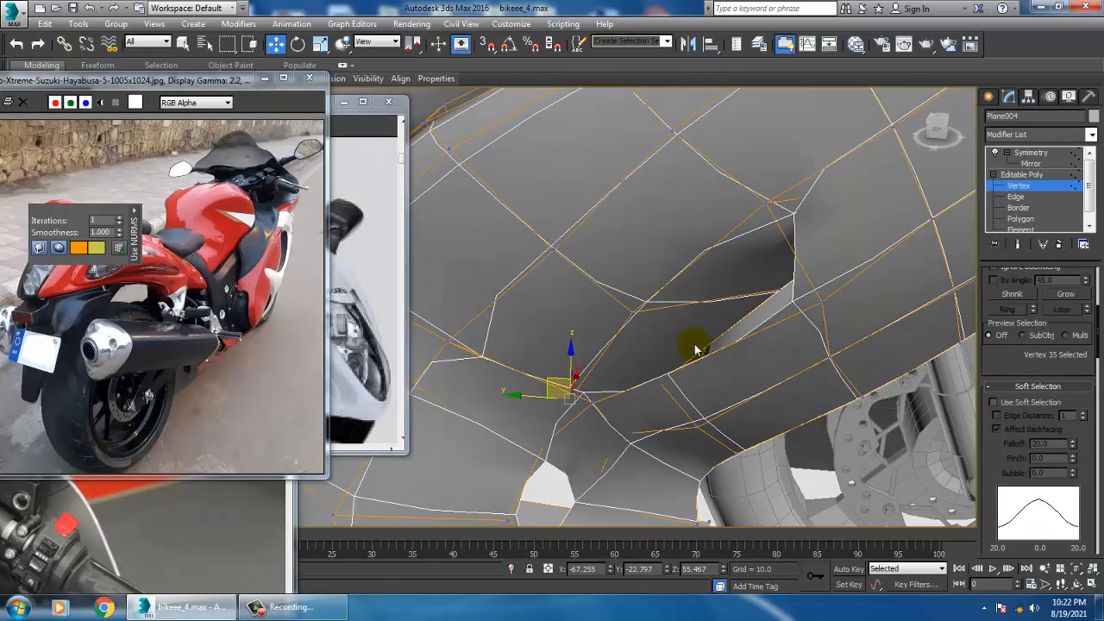
{"action": "middle_click_drag", "start_coordinate": [697, 349], "coordinate": [690, 321], "text": "alt"}
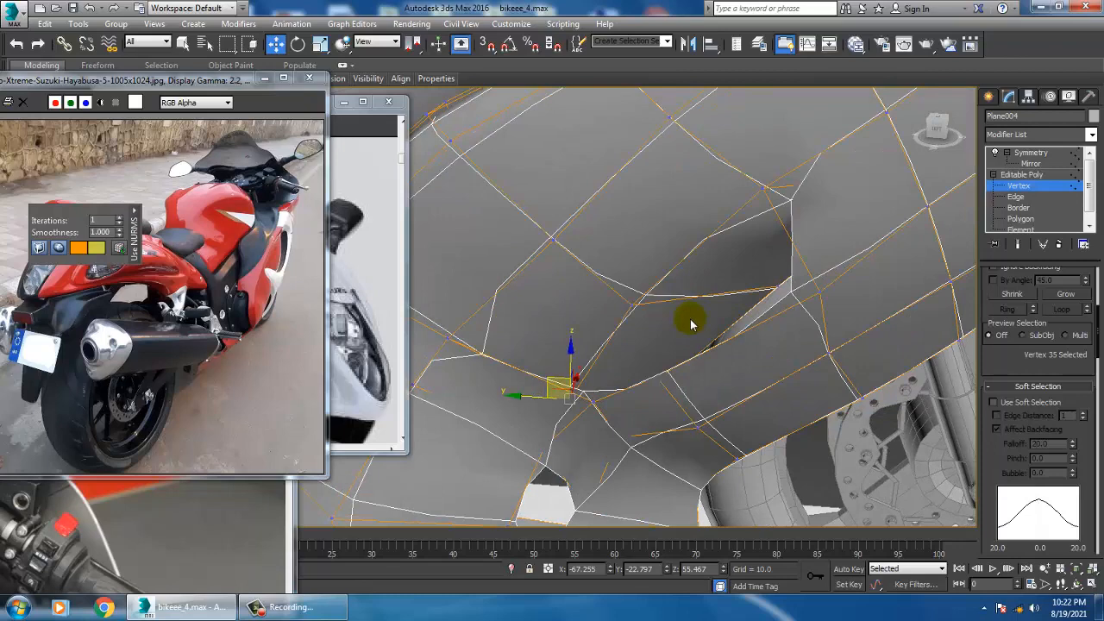
{"action": "left_click", "coordinate": [1051, 183]}
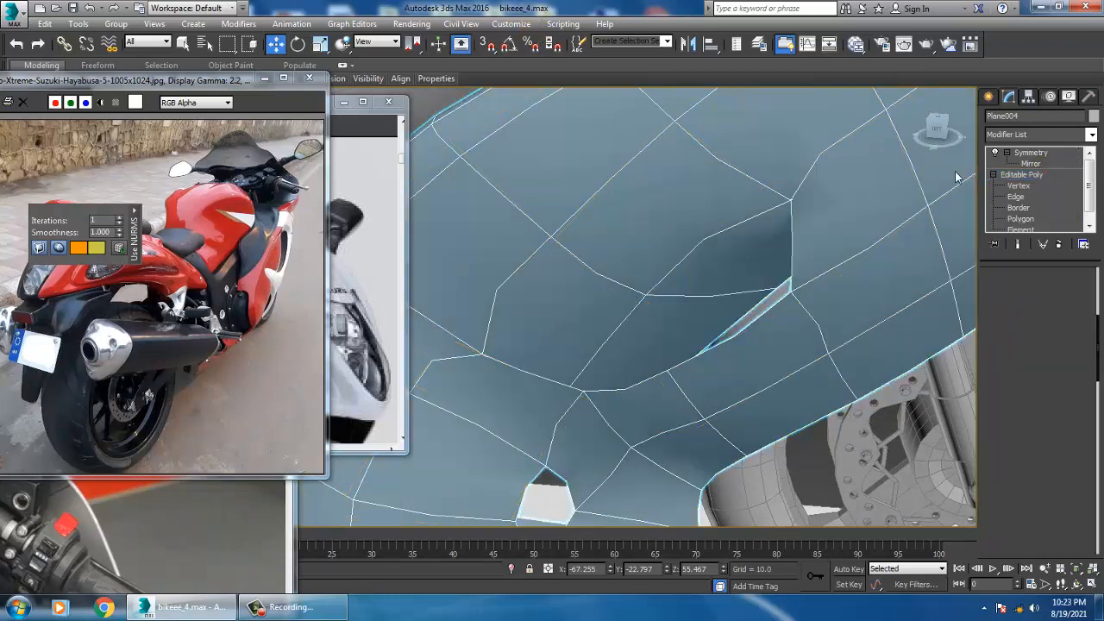
{"action": "left_click", "coordinate": [39, 68]}
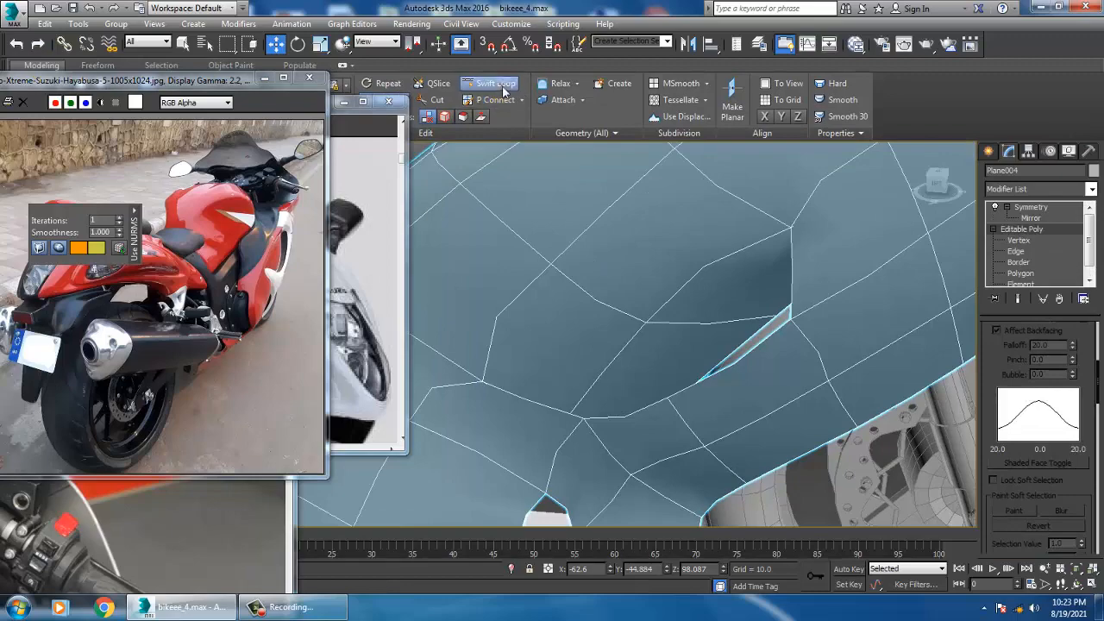
{"action": "scroll", "coordinate": [733, 315], "scroll_direction": "down", "scroll_amount": 8}
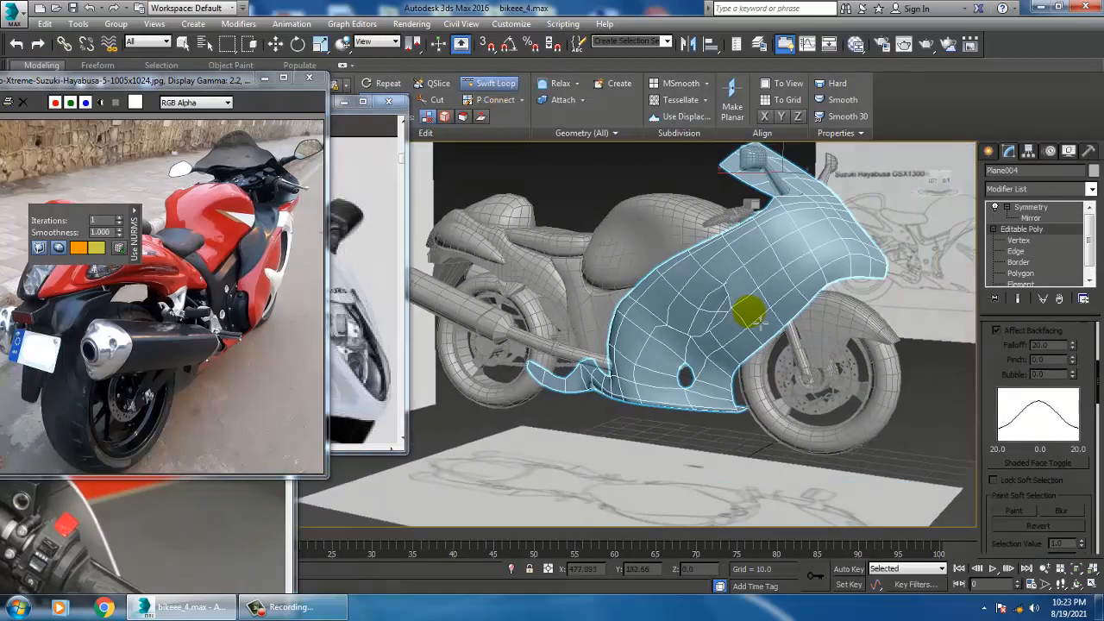
{"action": "middle_click_drag", "start_coordinate": [760, 322], "coordinate": [715, 325], "text": "alt"}
{"action": "right_click", "coordinate": [685, 360]}
Enter vertex editing on the front fairing and bring the hayabusa-gsx1300r-640.jpg reference photo to the front.
{"action": "scroll", "coordinate": [716, 324], "scroll_direction": "up", "scroll_amount": 3}
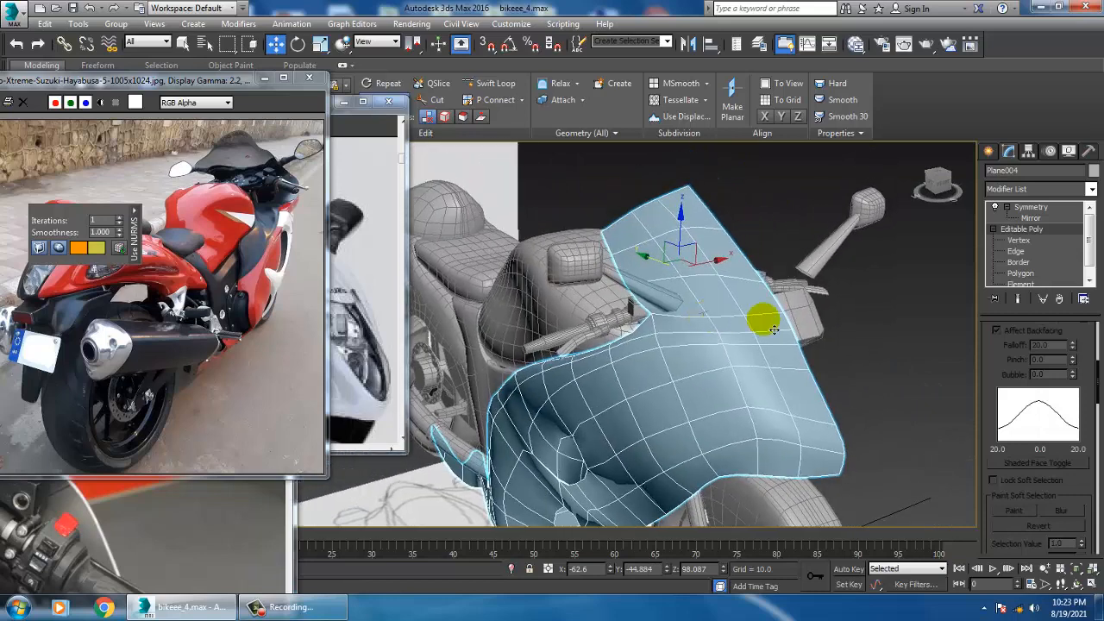
{"action": "left_click", "coordinate": [1025, 242]}
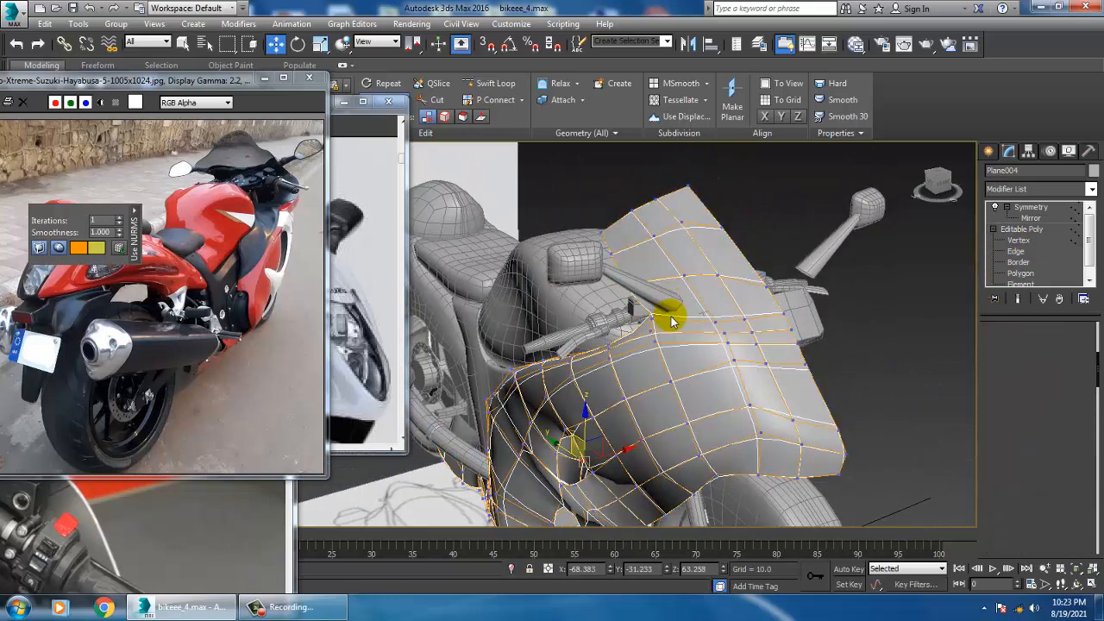
{"action": "left_click", "coordinate": [140, 526]}
{"action": "left_click", "coordinate": [352, 320]}
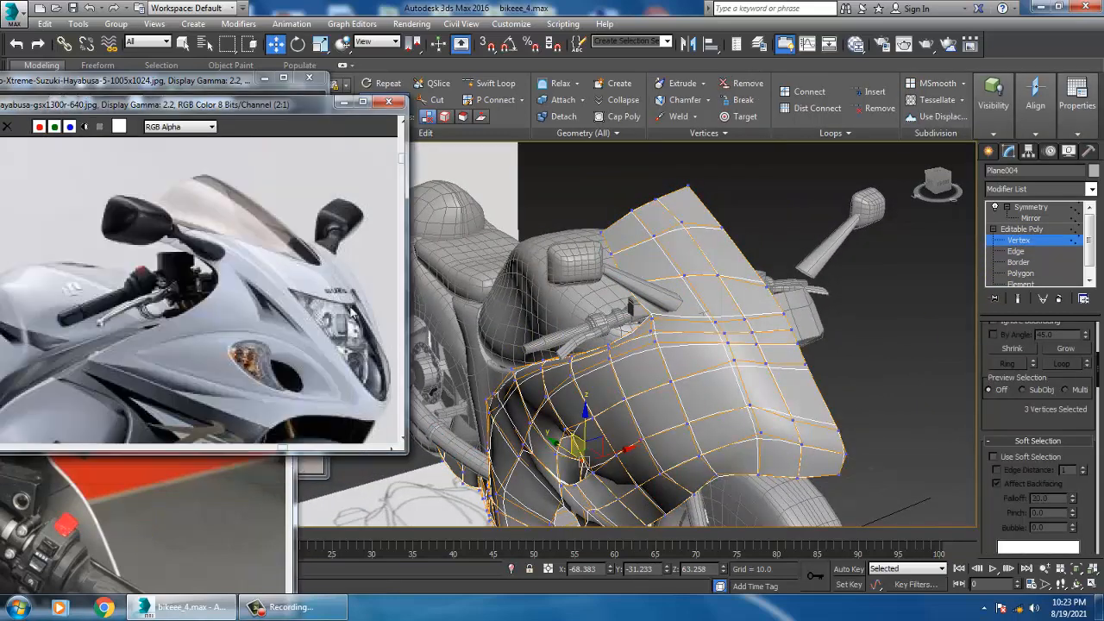
{"action": "middle_click_drag", "start_coordinate": [660, 245], "coordinate": [733, 316], "text": "alt"}
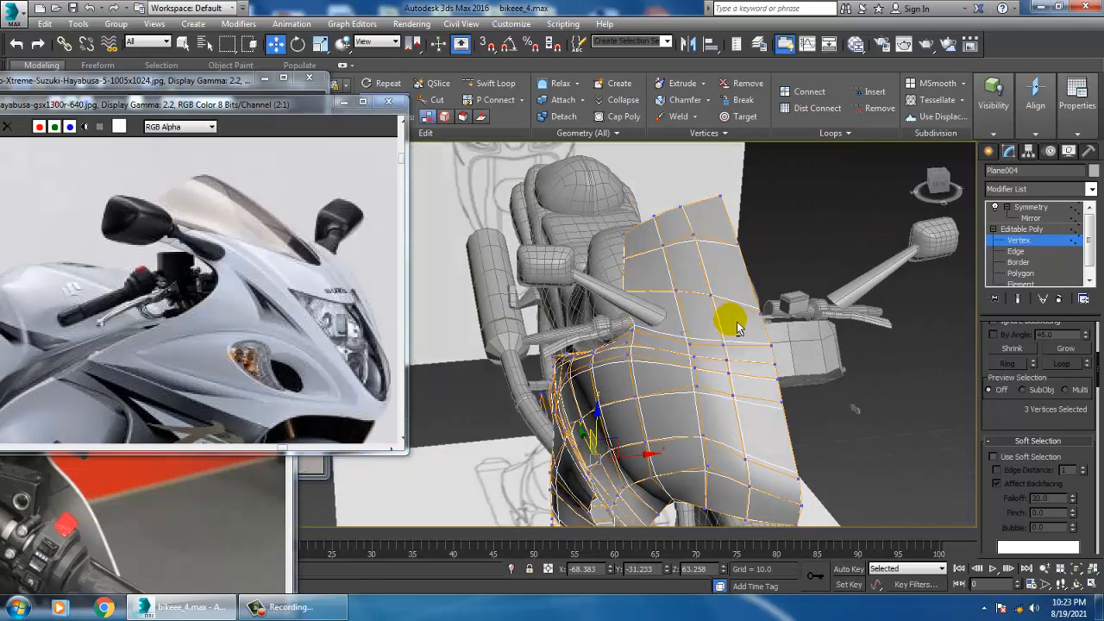
Try to shift the vertex beside the centre line at the windshield's base using the Local coordinate system.
{"action": "scroll", "coordinate": [716, 304], "scroll_direction": "up", "scroll_amount": 3}
{"action": "left_click", "coordinate": [742, 380]}
{"action": "mouse_move", "coordinate": [742, 380]}
{"action": "middle_mouse_down", "text": "alt"}
{"action": "mouse_move", "coordinate": [769, 345]}
{"action": "mouse_move", "coordinate": [732, 364]}
{"action": "middle_mouse_up", "text": "alt"}
{"action": "left_click", "coordinate": [371, 43]}
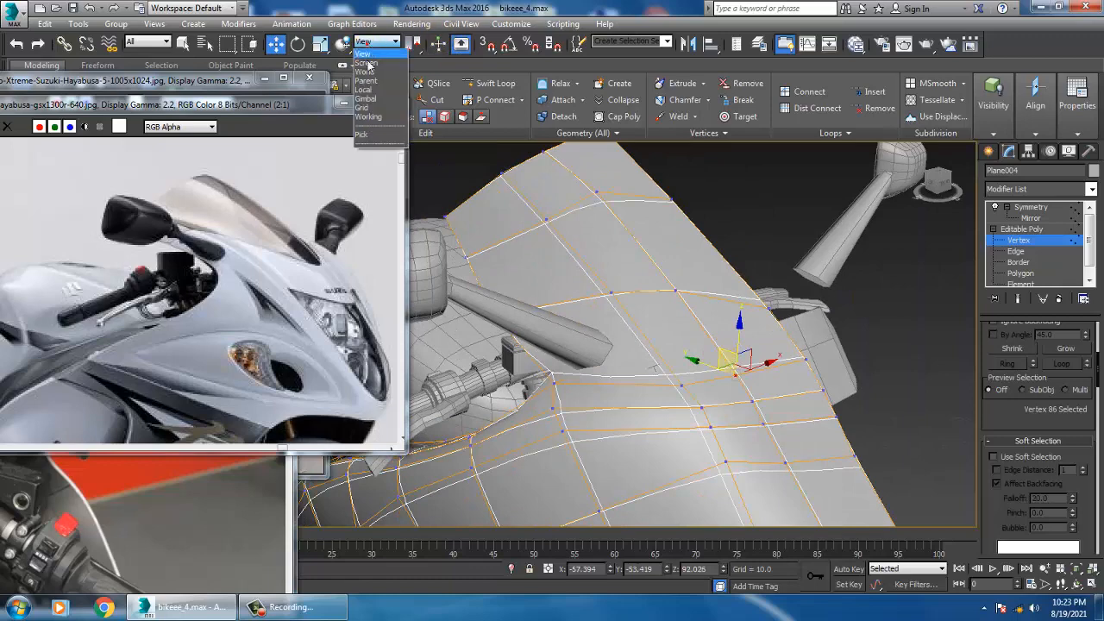
{"action": "left_click", "coordinate": [383, 91]}
{"action": "middle_click_drag", "start_coordinate": [777, 328], "coordinate": [820, 310], "text": "alt"}
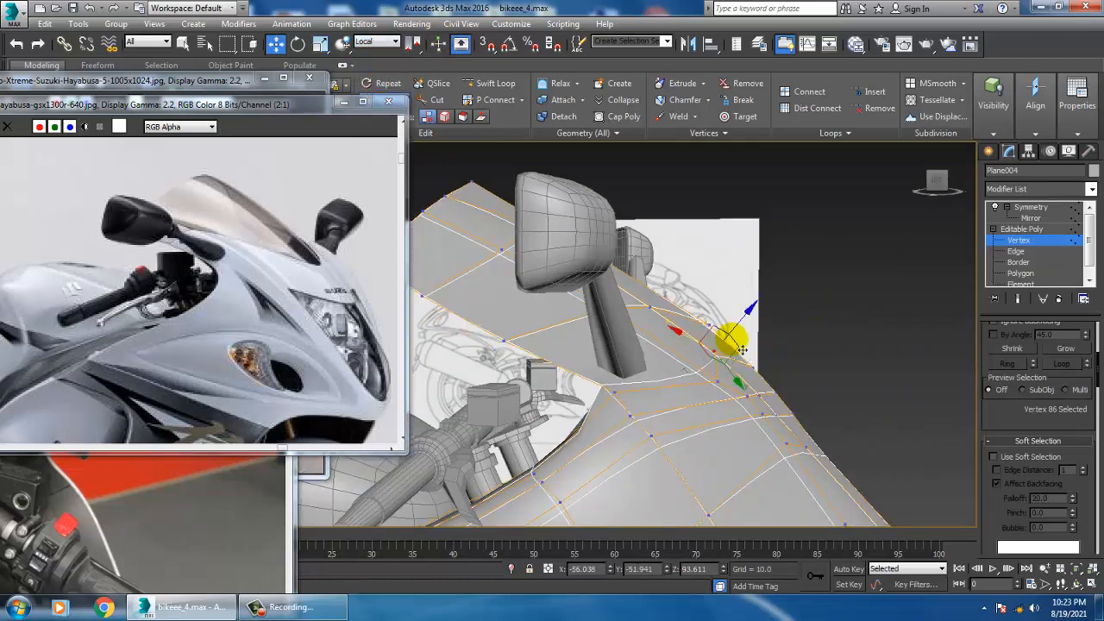
{"action": "middle_click_drag", "start_coordinate": [742, 349], "coordinate": [641, 377], "text": "alt"}
{"action": "middle_click_drag", "start_coordinate": [712, 377], "coordinate": [842, 302], "text": "alt"}
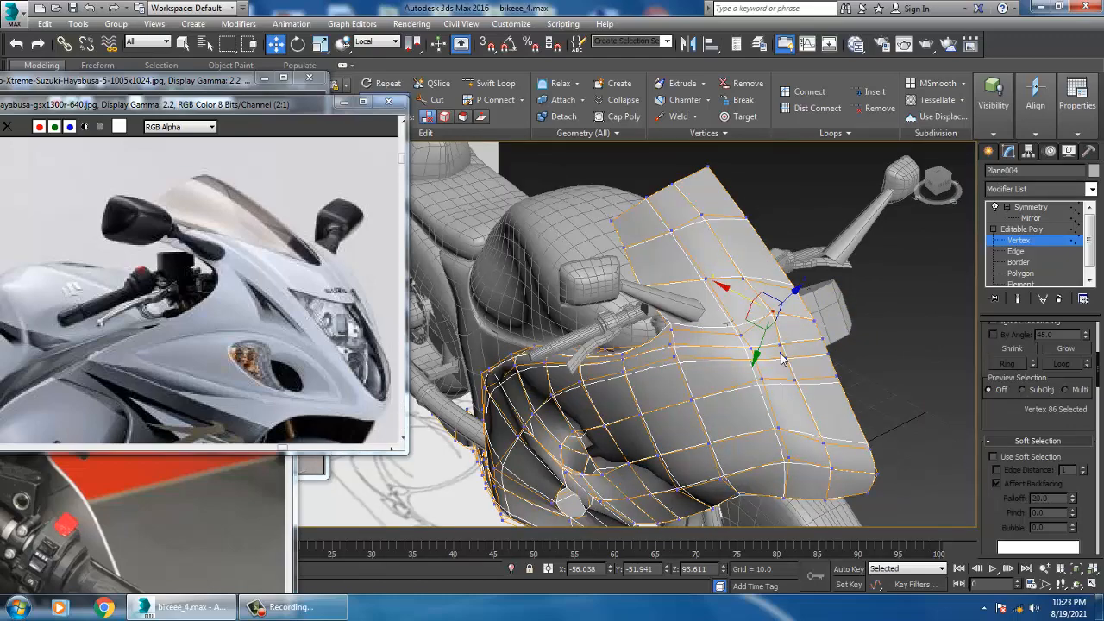
Undo the windshield-base vertex move and set the reference coordinate system back to View.
{"action": "right_click", "coordinate": [779, 350]}
{"action": "left_click", "coordinate": [741, 167]}
{"action": "scroll", "coordinate": [795, 350], "scroll_direction": "up", "scroll_amount": 3}
{"action": "middle_click_drag", "start_coordinate": [810, 337], "coordinate": [743, 285], "text": "alt"}
{"action": "left_click", "coordinate": [383, 41]}
{"action": "left_click", "coordinate": [377, 55]}
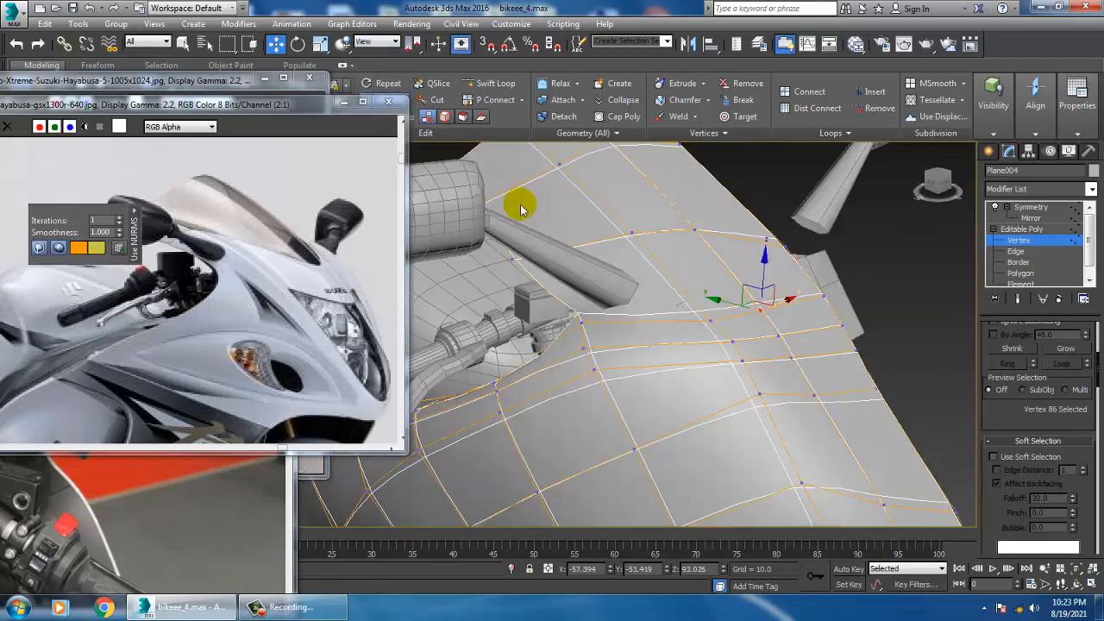
Leave vertex editing and move one mirror with its stalk forward and slightly down toward the fairing.
{"action": "right_click", "coordinate": [794, 283]}
{"action": "left_click", "coordinate": [702, 88]}
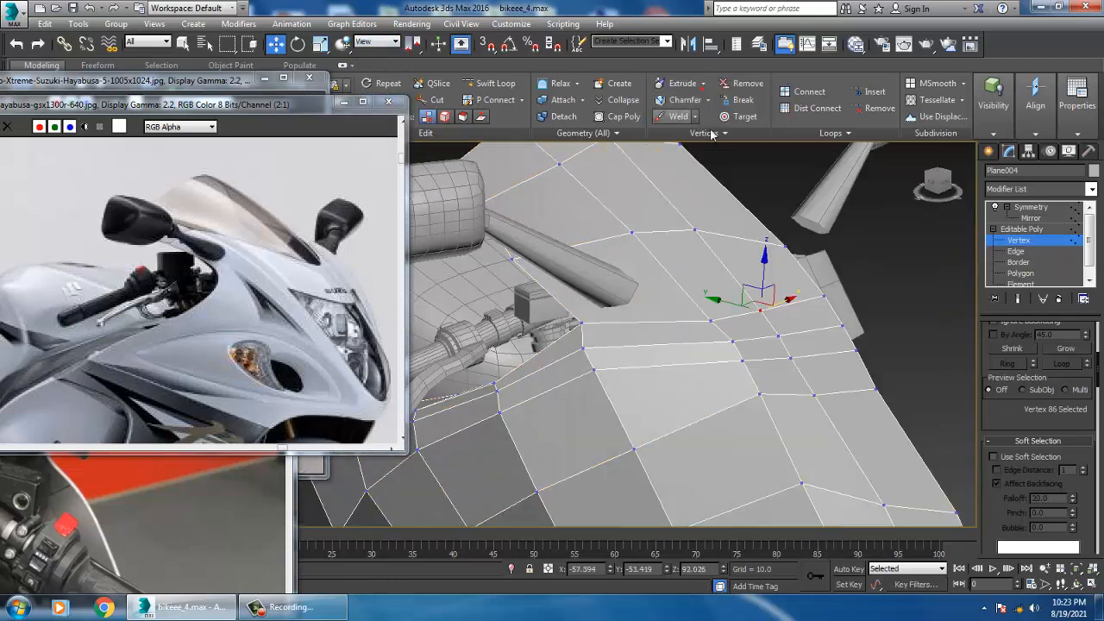
{"action": "middle_click_drag", "start_coordinate": [690, 198], "coordinate": [673, 271], "text": "alt"}
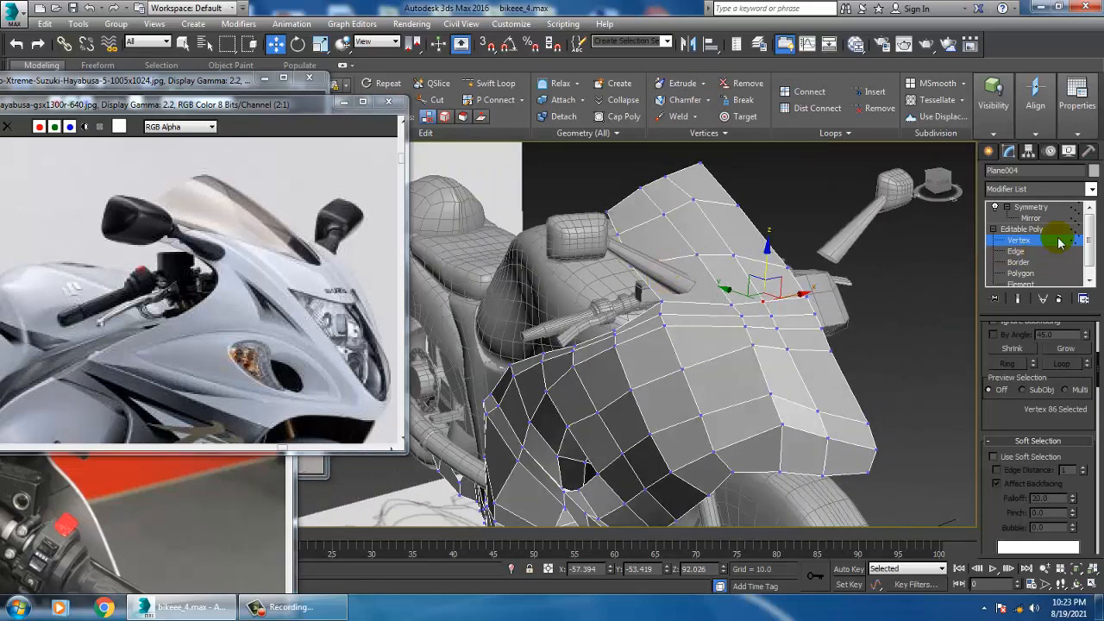
{"action": "left_click", "coordinate": [1034, 229]}
{"action": "left_click", "coordinate": [642, 269]}
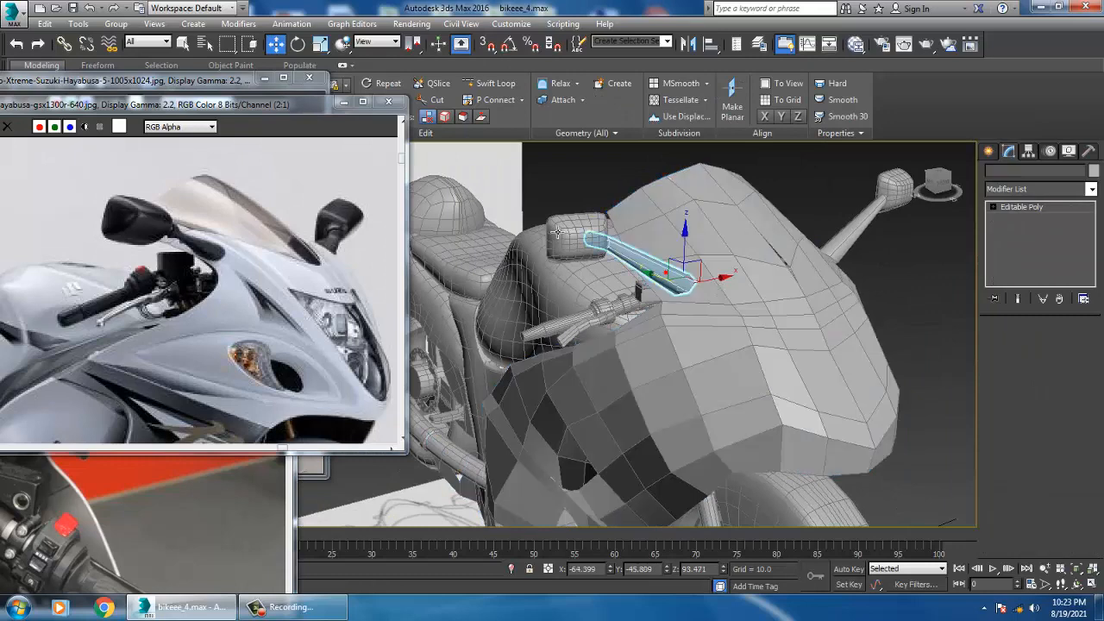
{"action": "middle_click_drag", "start_coordinate": [619, 280], "coordinate": [585, 263], "text": "alt"}
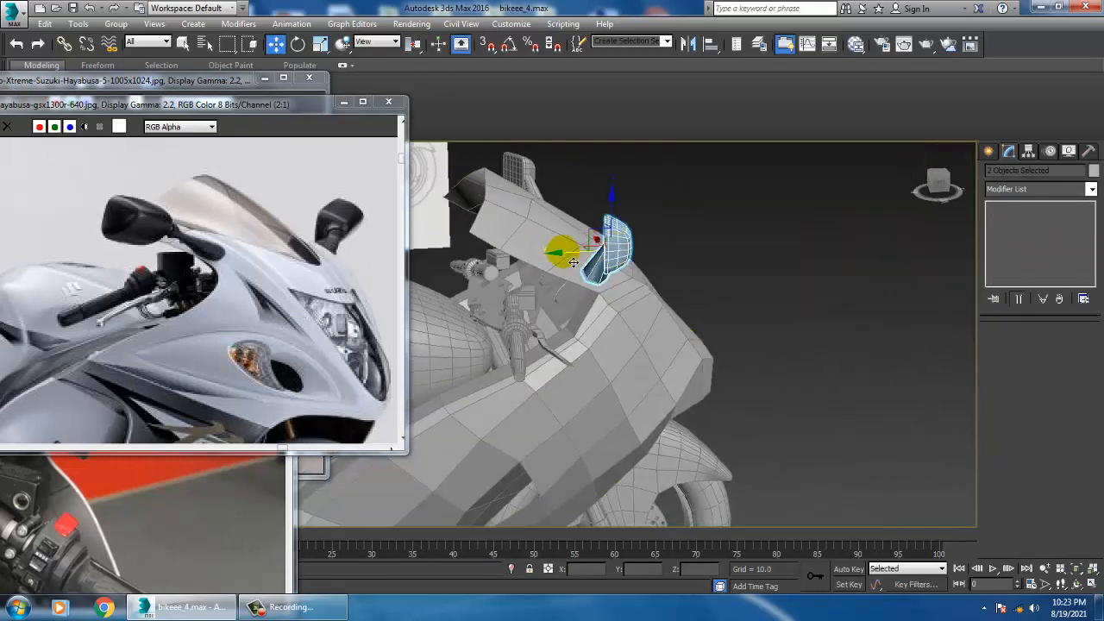
{"action": "left_click_drag", "start_coordinate": [585, 262], "coordinate": [599, 262]}
{"action": "left_click_drag", "start_coordinate": [646, 210], "coordinate": [645, 226]}
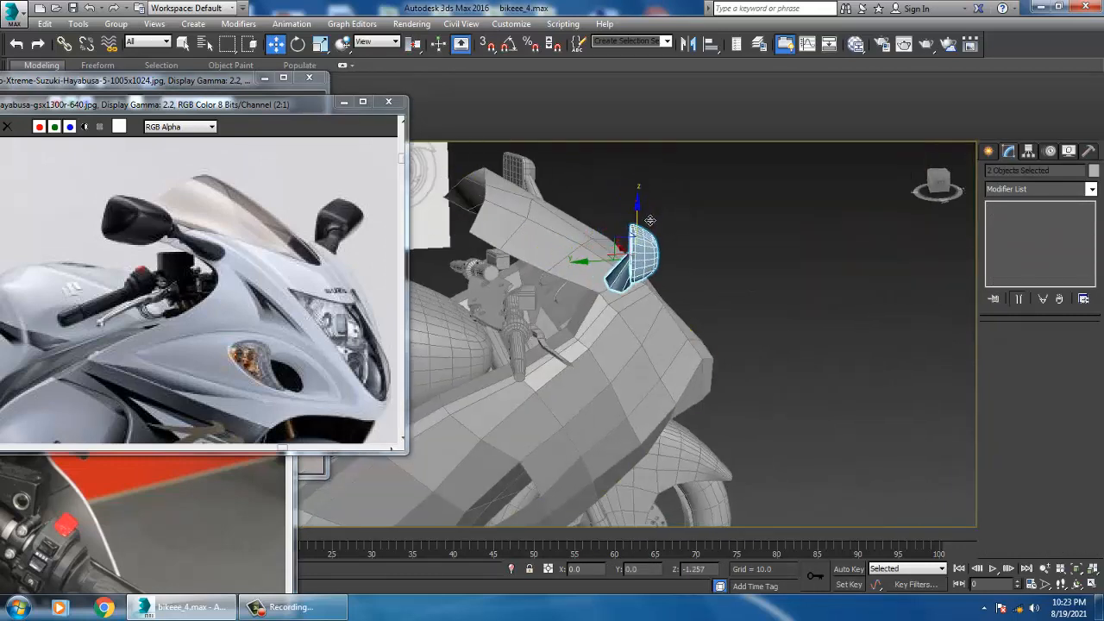
Fine-tune the mirror and stalk's sideways and vertical position against the side of the fairing.
{"action": "middle_click_drag", "start_coordinate": [771, 257], "coordinate": [666, 278], "text": "alt"}
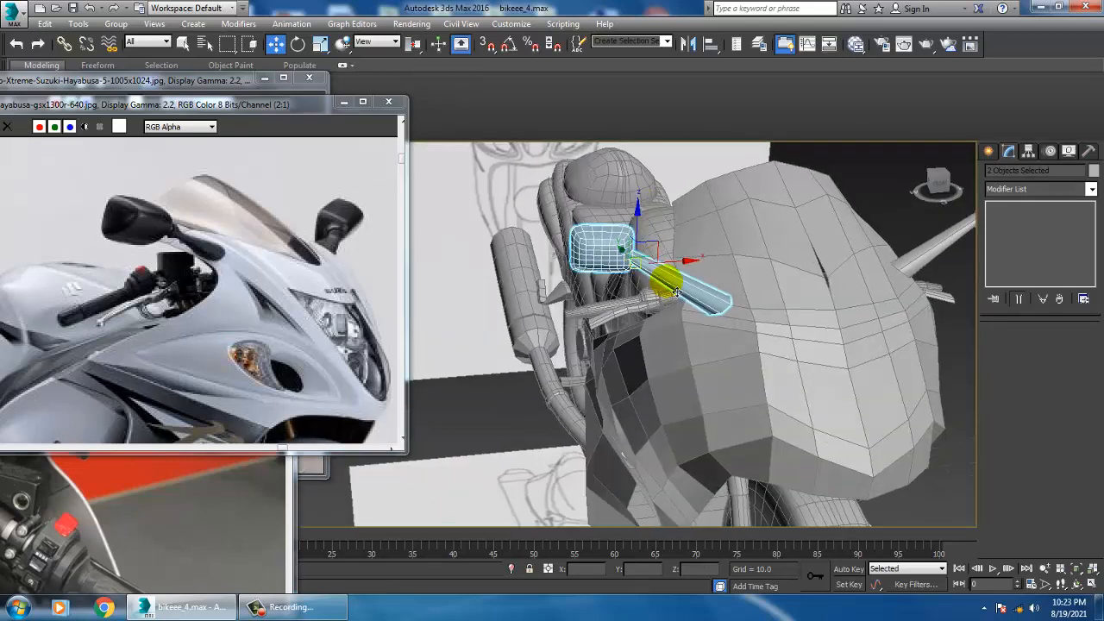
{"action": "left_click_drag", "start_coordinate": [684, 260], "coordinate": [679, 260]}
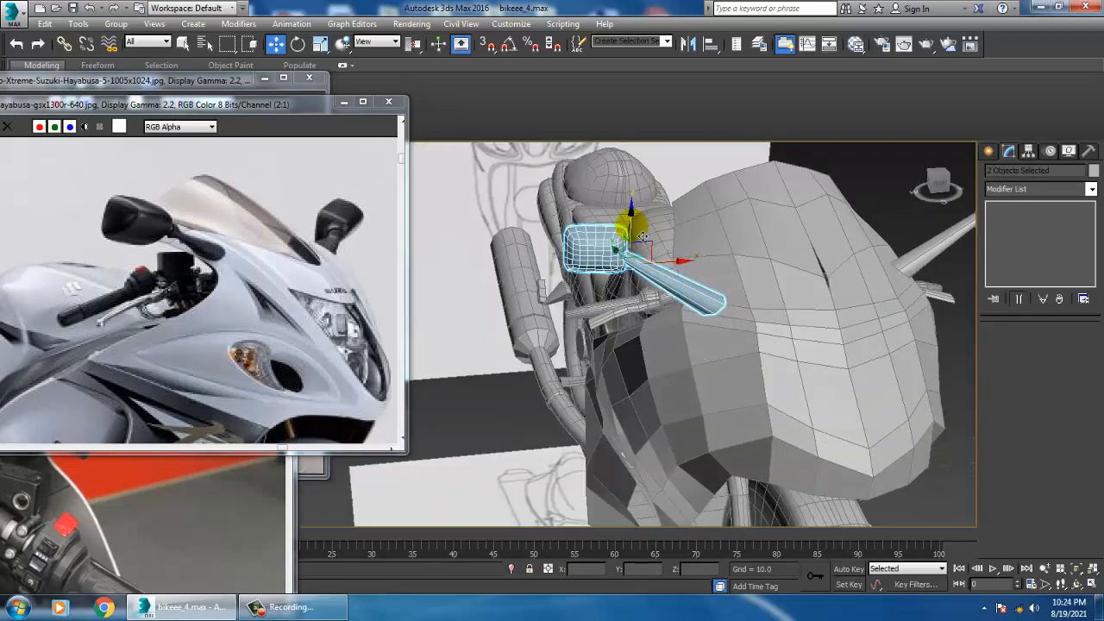
{"action": "left_click_drag", "start_coordinate": [636, 231], "coordinate": [648, 241]}
{"action": "middle_click_drag", "start_coordinate": [648, 242], "coordinate": [740, 289], "text": "alt"}
Make the front fairing see-through in the front view and enter vertex editing with its edges displayed.
{"action": "key", "text": "alt+w"}
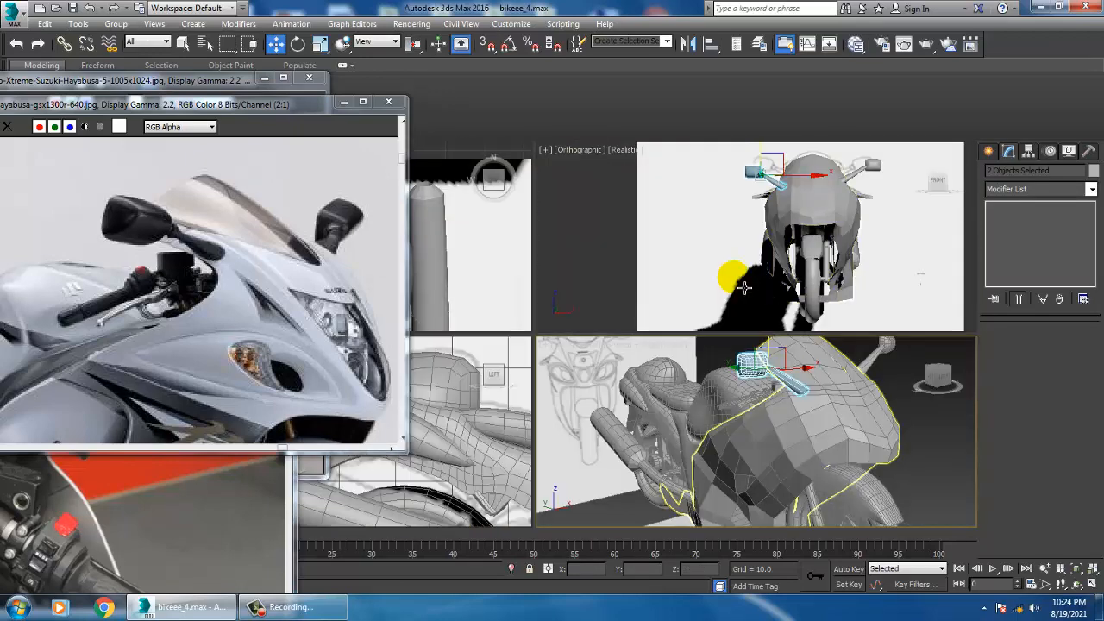
{"action": "key", "text": "alt+w"}
{"action": "scroll", "coordinate": [784, 251], "scroll_direction": "up", "scroll_amount": 5}
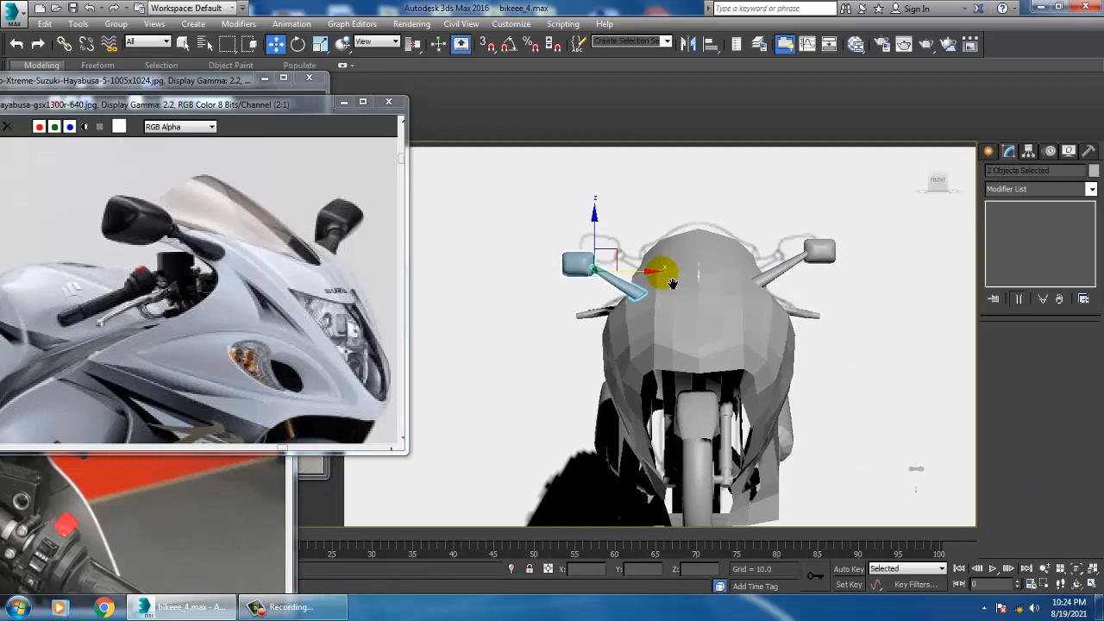
{"action": "scroll", "coordinate": [672, 283], "scroll_direction": "up", "scroll_amount": 5}
{"action": "left_click", "coordinate": [718, 249]}
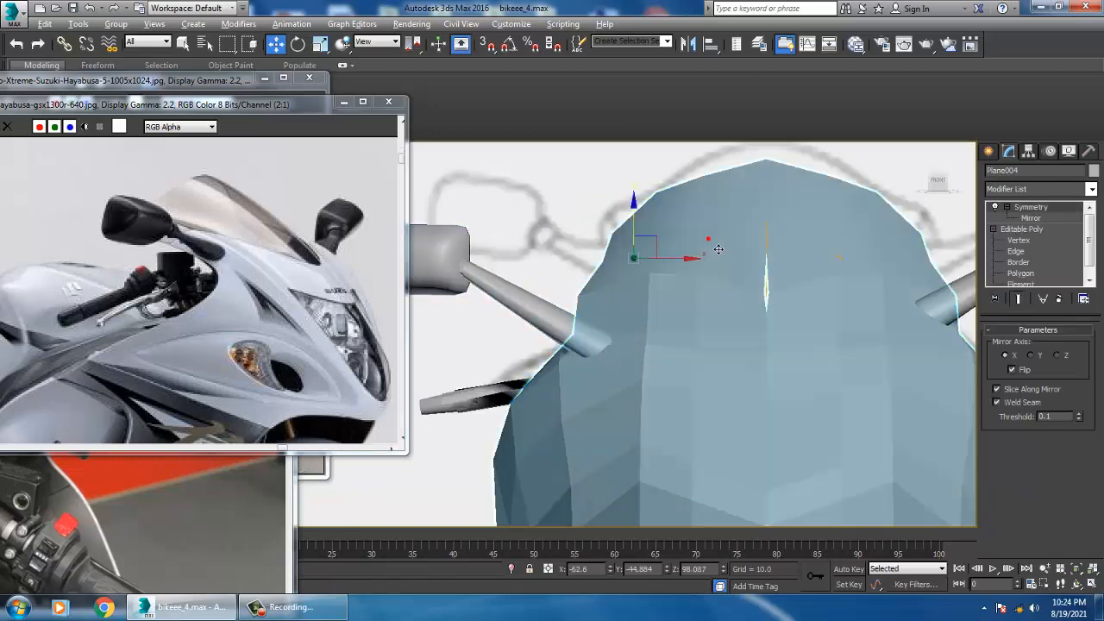
{"action": "key", "text": "alt+x"}
{"action": "mouse_move", "coordinate": [741, 255]}
{"action": "middle_mouse_down"}
{"action": "mouse_move", "coordinate": [725, 303]}
{"action": "mouse_move", "coordinate": [710, 288]}
{"action": "mouse_move", "coordinate": [717, 298]}
{"action": "mouse_move", "coordinate": [737, 274]}
{"action": "middle_mouse_up"}
{"action": "left_click", "coordinate": [1019, 240]}
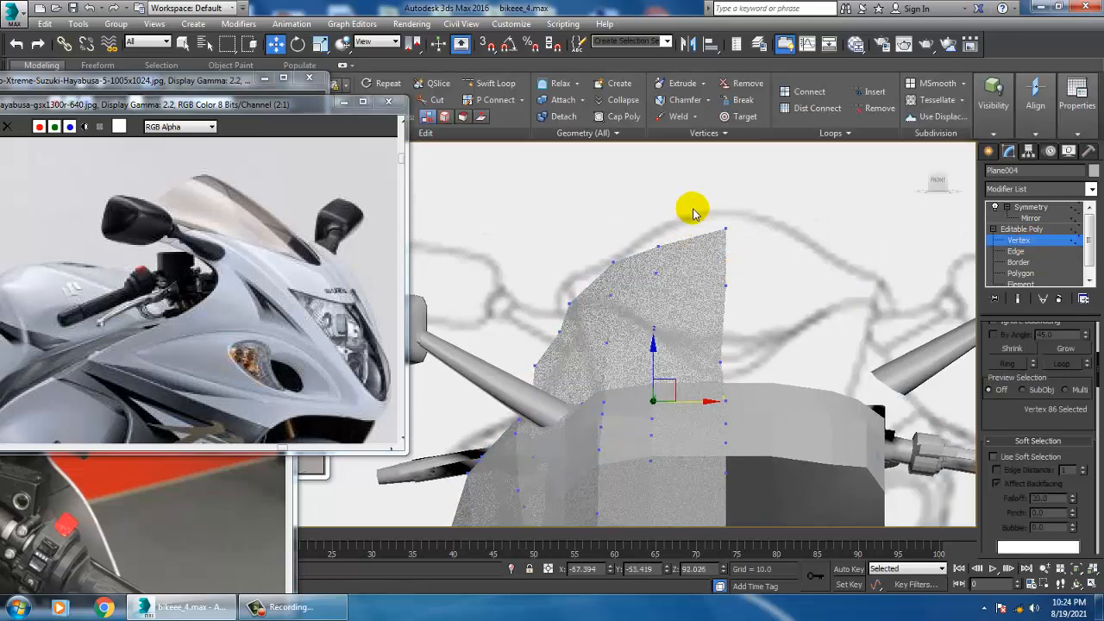
{"action": "key", "text": "F4"}
Move the vertices along the windshield's top and outer side onto the blueprint outline in the front view.
{"action": "left_click_drag", "start_coordinate": [738, 256], "coordinate": [739, 254]}
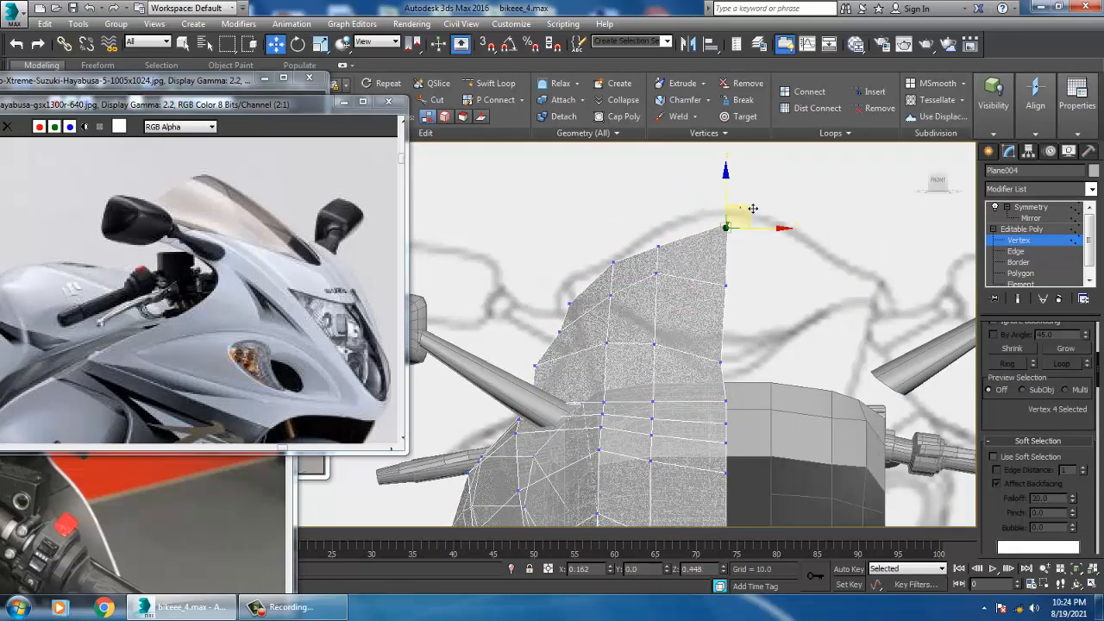
{"action": "left_click_drag", "start_coordinate": [673, 236], "coordinate": [681, 238]}
{"action": "left_click", "coordinate": [616, 263]}
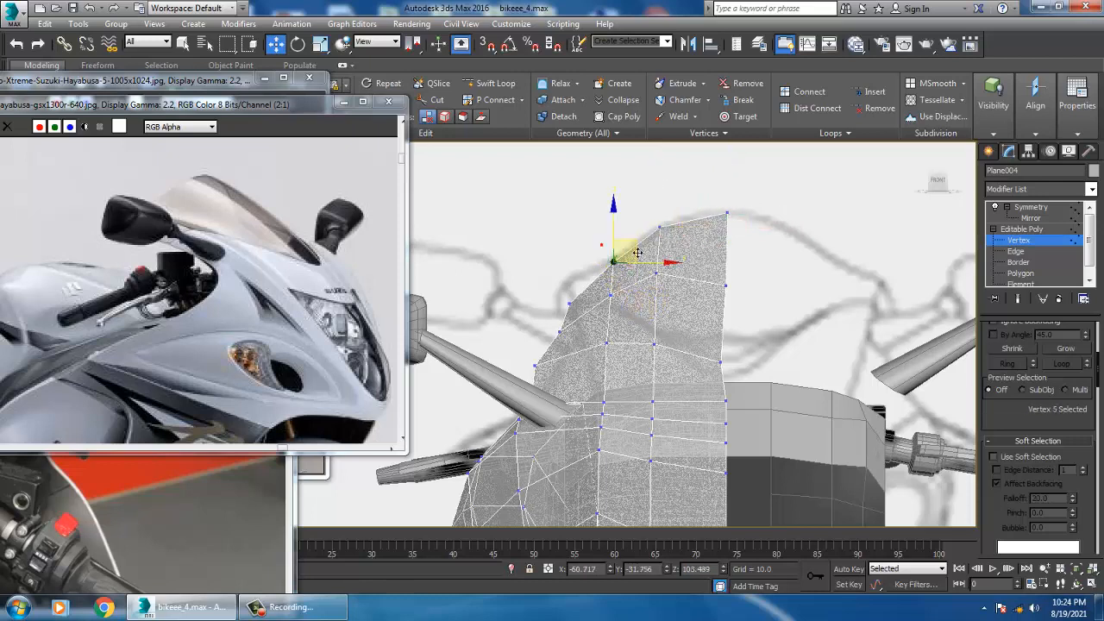
{"action": "left_click_drag", "start_coordinate": [634, 248], "coordinate": [588, 273]}
{"action": "middle_click_drag", "start_coordinate": [678, 306], "coordinate": [686, 259]}
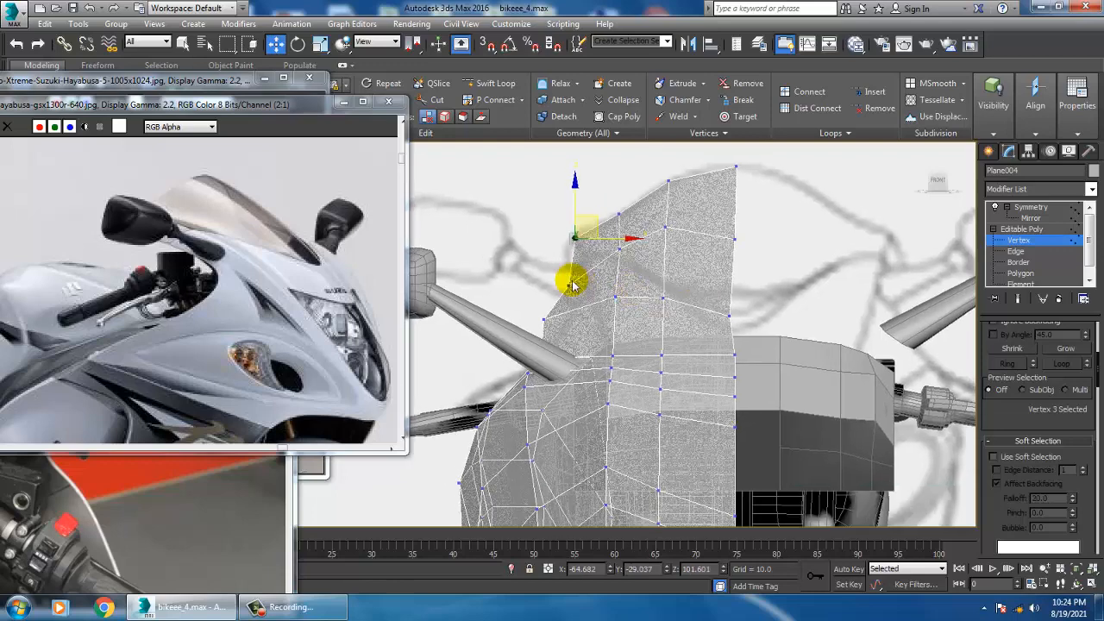
{"action": "left_click_drag", "start_coordinate": [560, 272], "coordinate": [591, 267]}
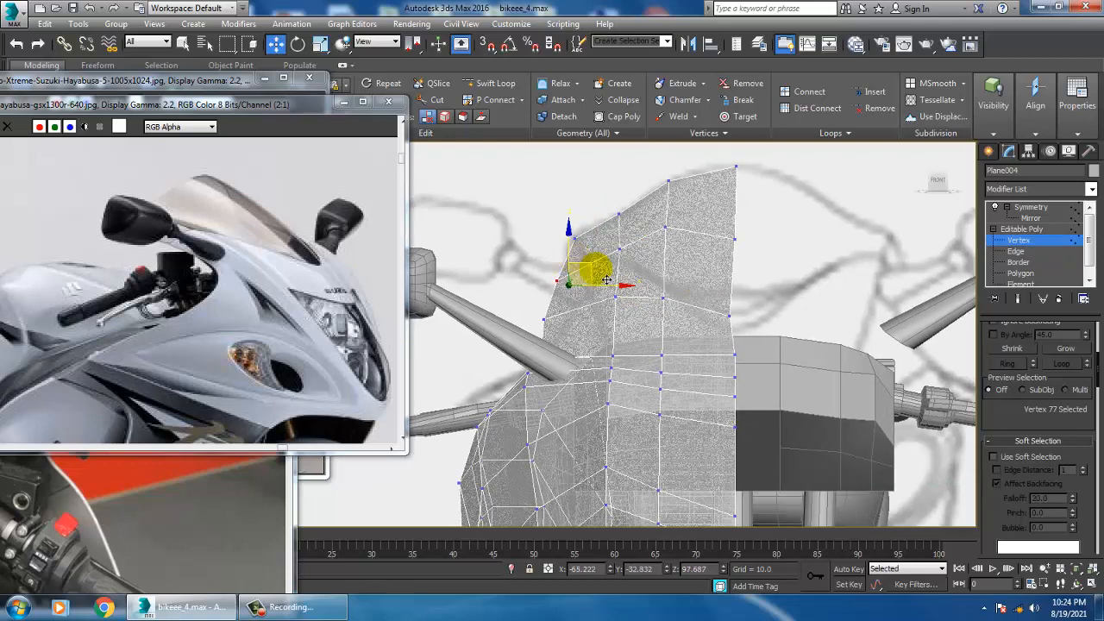
Reposition the windshield's lower row of vertices in the front view to follow the curved blueprint line, and adjust the neighbouring upper-edge vertex.
{"action": "middle_click_drag", "start_coordinate": [745, 315], "coordinate": [725, 298]}
{"action": "left_click_drag", "start_coordinate": [692, 275], "coordinate": [732, 316]}
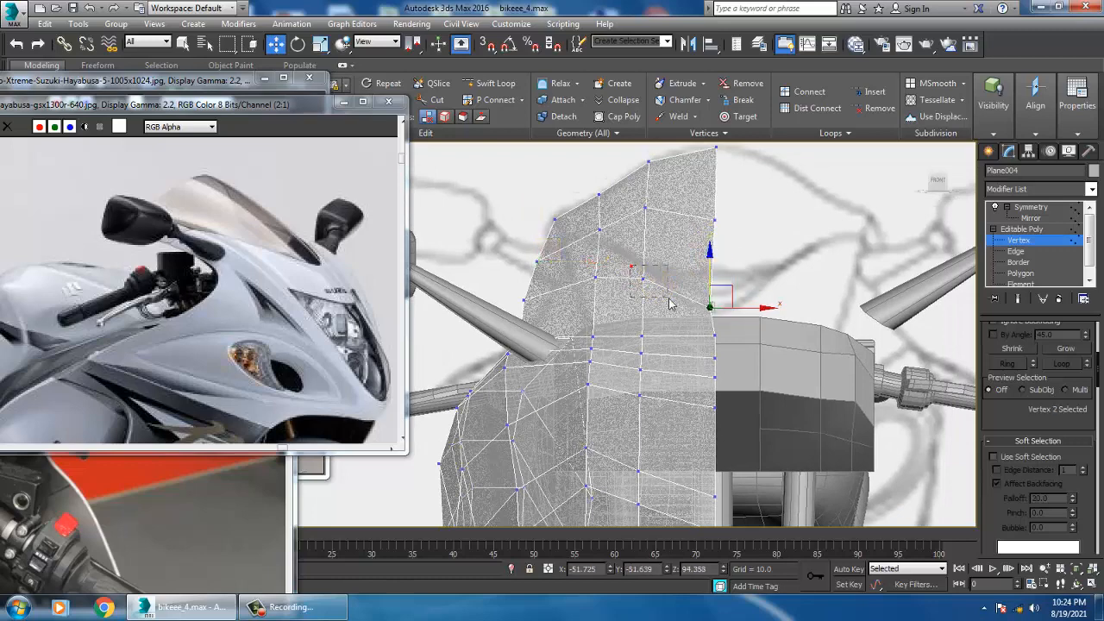
{"action": "left_click_drag", "start_coordinate": [636, 290], "coordinate": [610, 257]}
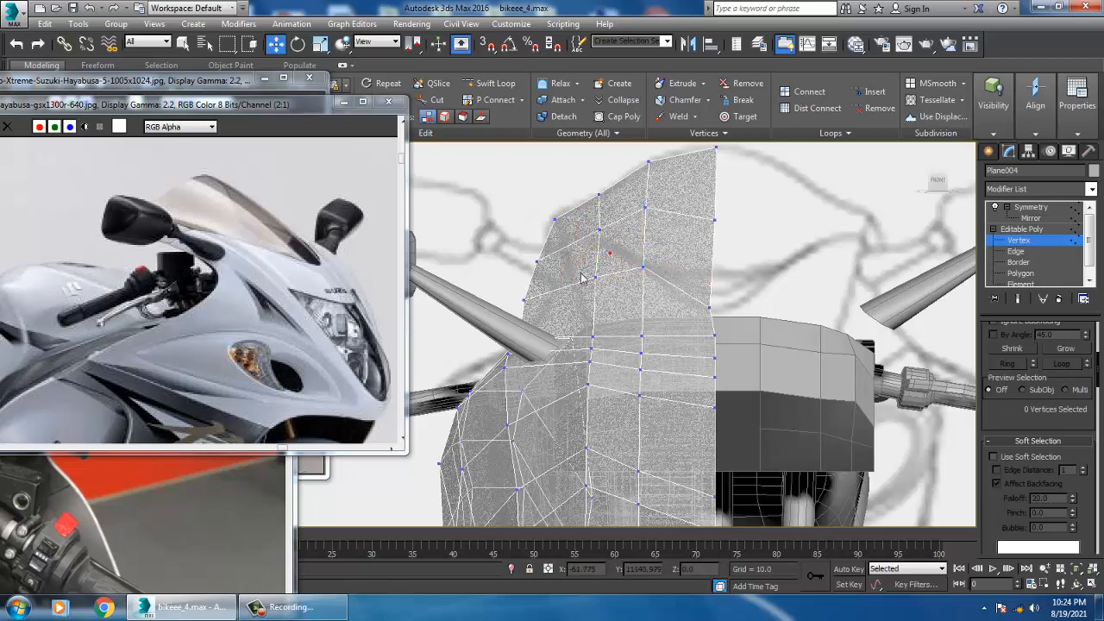
{"action": "left_click_drag", "start_coordinate": [616, 256], "coordinate": [632, 241]}
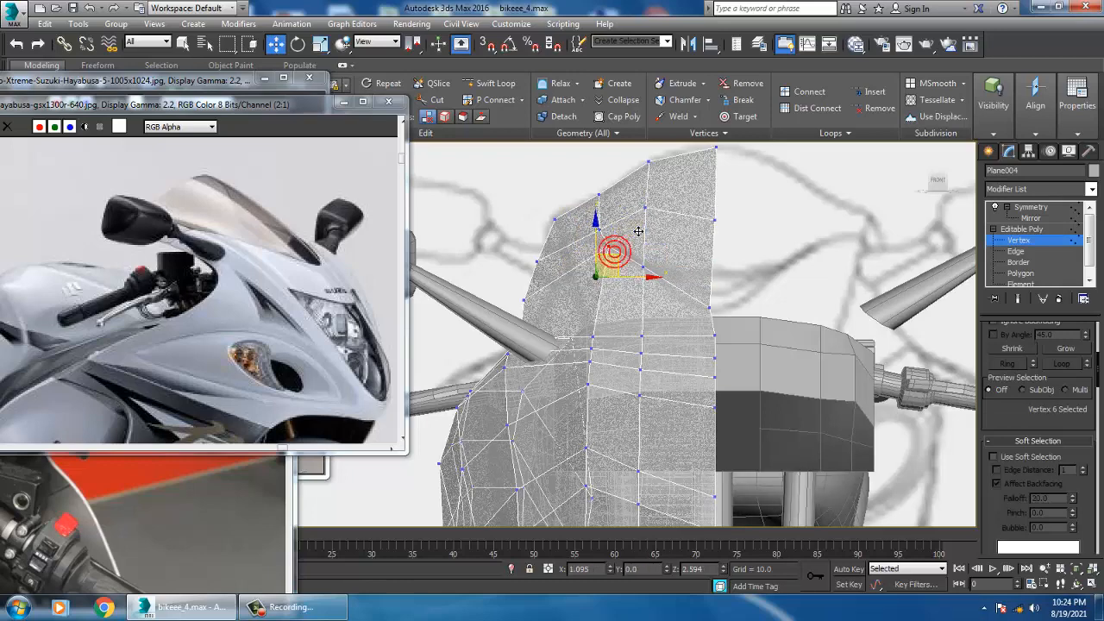
{"action": "middle_click_drag", "start_coordinate": [638, 236], "coordinate": [575, 200], "text": "alt"}
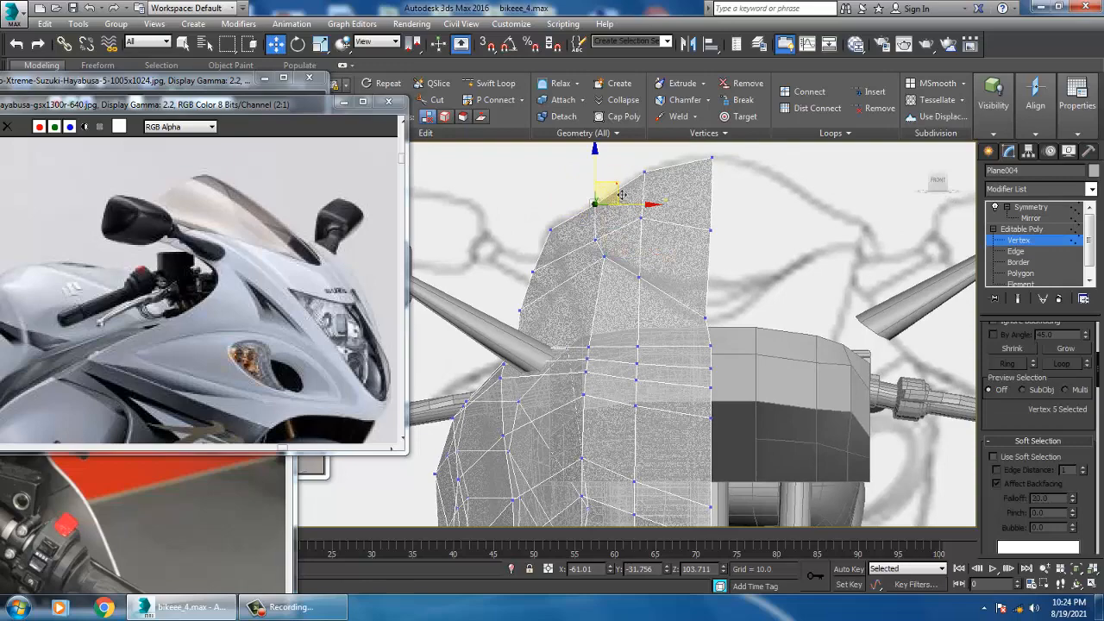
{"action": "middle_click_drag", "start_coordinate": [615, 273], "coordinate": [640, 278], "text": "alt"}
{"action": "middle_click_drag", "start_coordinate": [794, 382], "coordinate": [631, 281], "text": "alt"}
Adjust the windshield's rear-edge vertices and the lower boundary vertex beside the mirror in the side view.
{"action": "left_click", "coordinate": [606, 278]}
{"action": "key", "text": "alt+w"}
{"action": "middle_click", "coordinate": [468, 438]}
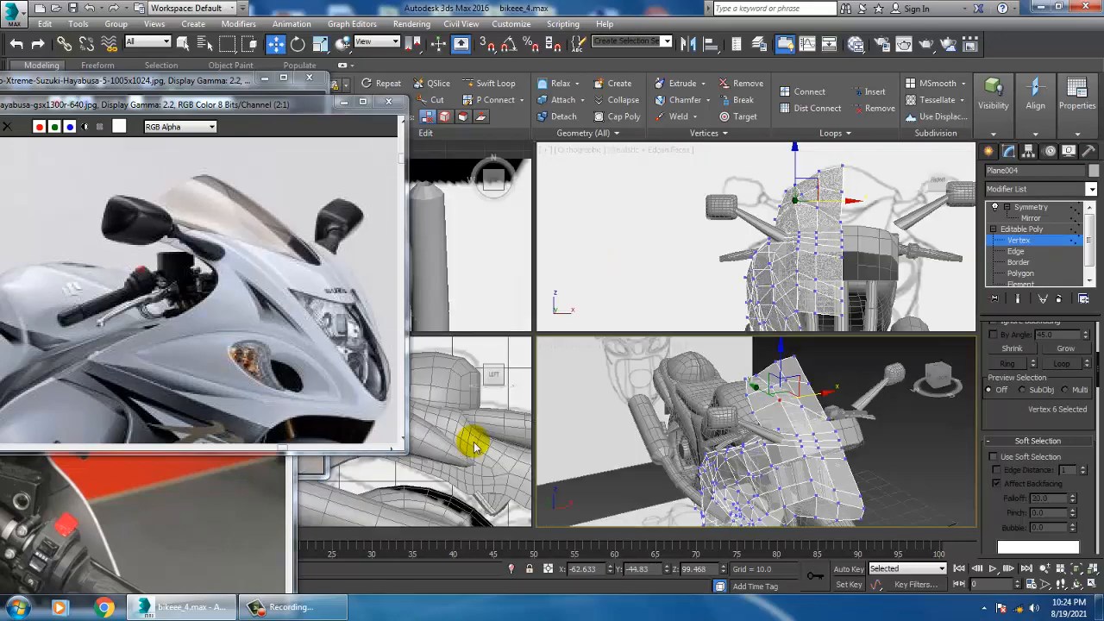
{"action": "key", "text": "alt+w"}
{"action": "scroll", "coordinate": [691, 343], "scroll_direction": "down", "scroll_amount": 5}
{"action": "middle_click_drag", "start_coordinate": [613, 365], "coordinate": [344, 399]}
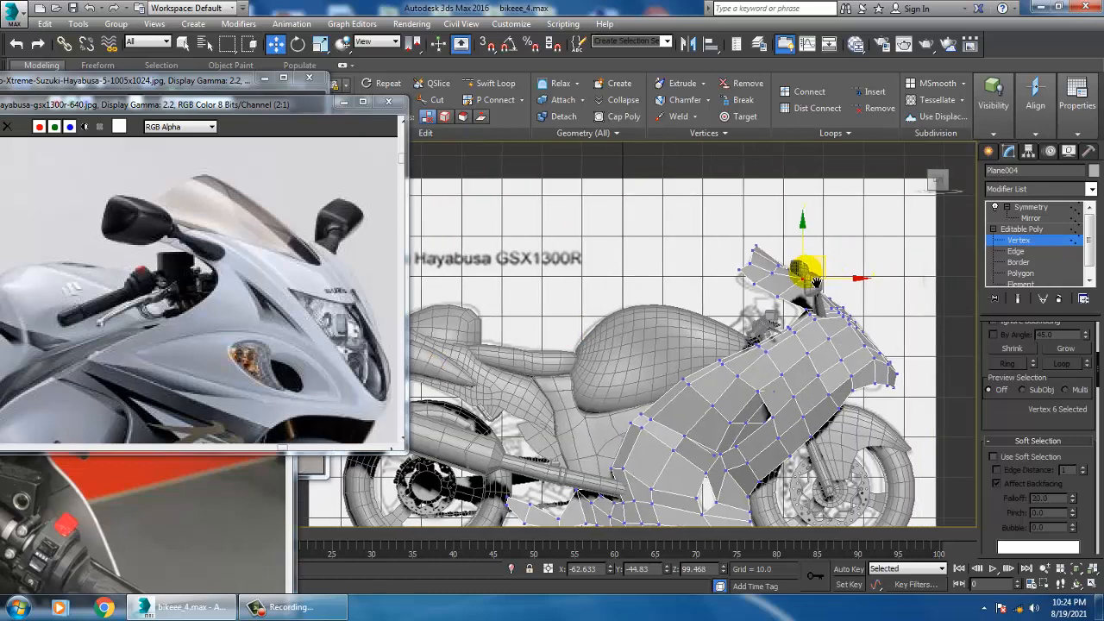
{"action": "scroll", "coordinate": [804, 272], "scroll_direction": "up", "scroll_amount": 4}
{"action": "middle_click_drag", "start_coordinate": [803, 272], "coordinate": [746, 276]}
{"action": "scroll", "coordinate": [731, 292], "scroll_direction": "up", "scroll_amount": 4}
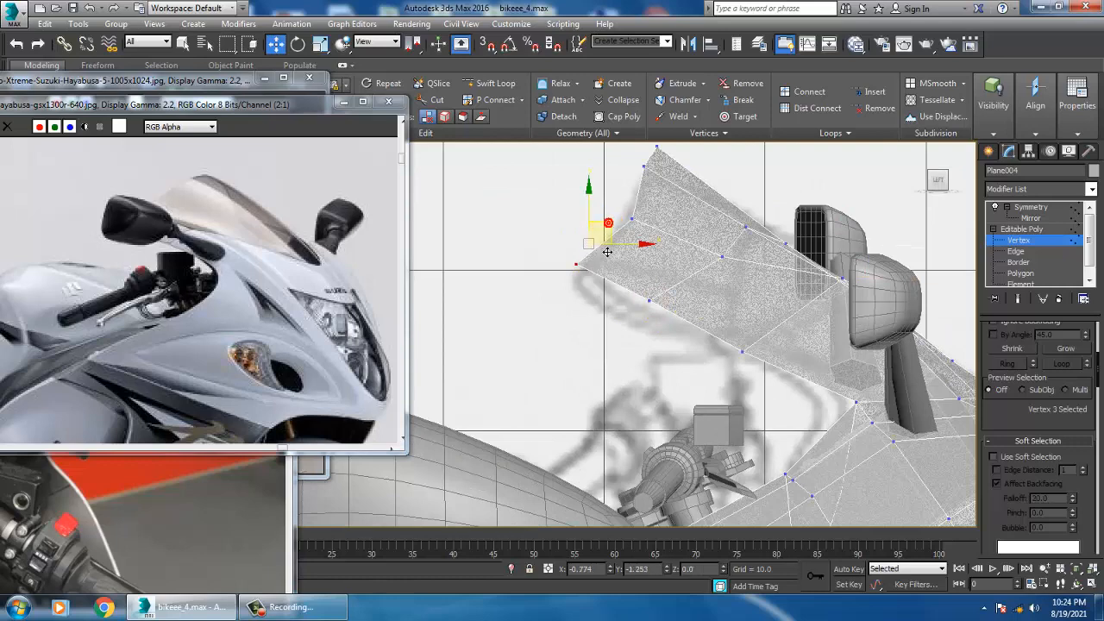
{"action": "left_click_drag", "start_coordinate": [664, 218], "coordinate": [647, 211]}
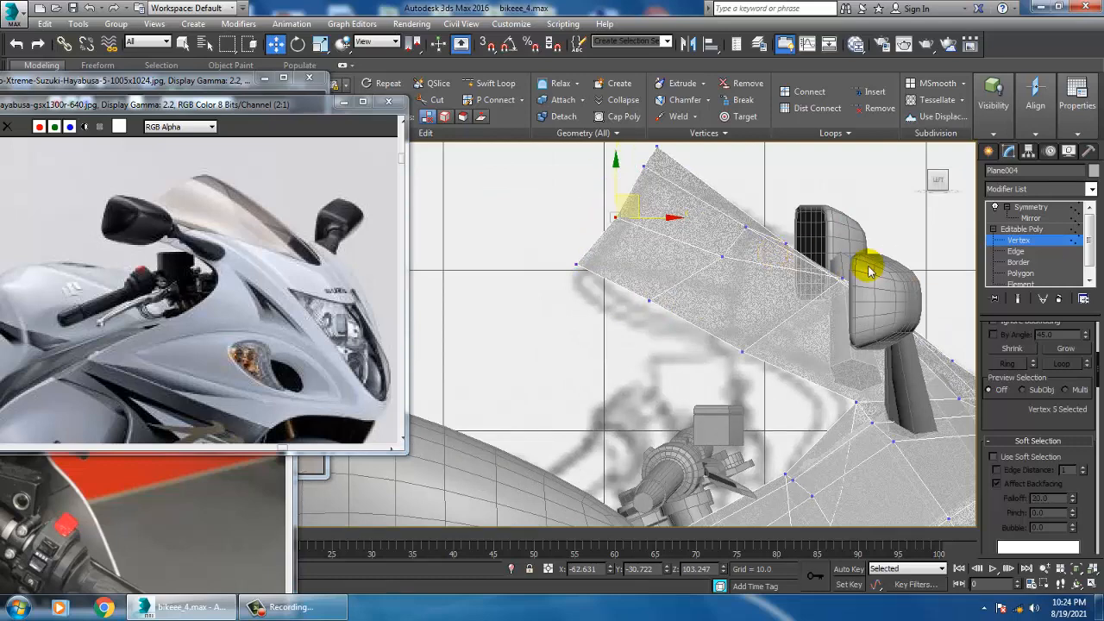
{"action": "left_click_drag", "start_coordinate": [868, 271], "coordinate": [845, 289]}
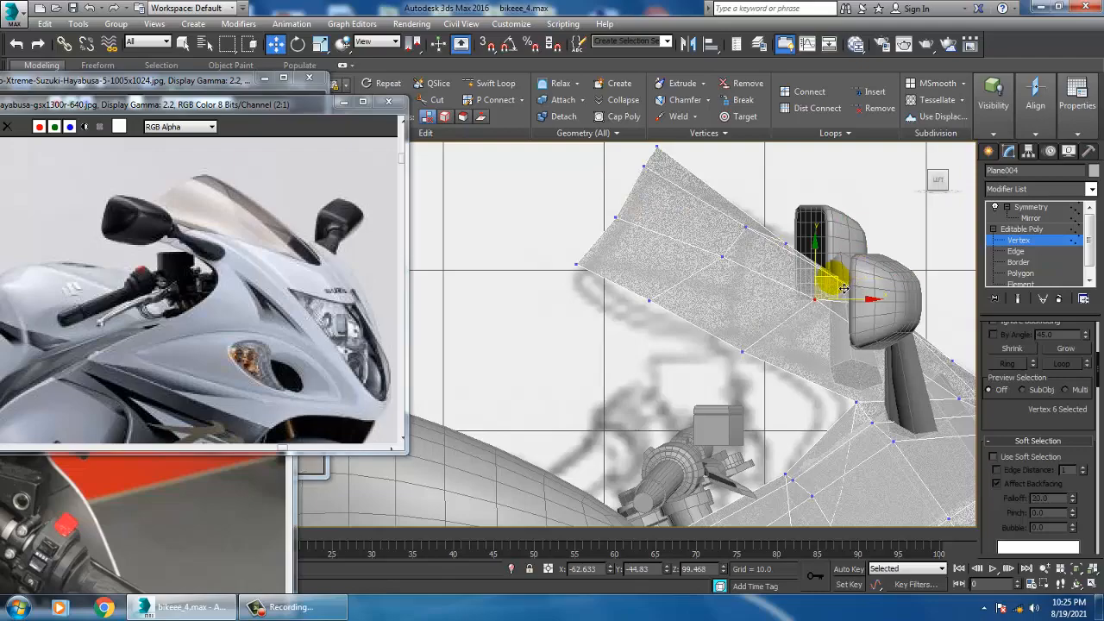
Shift the vertex in the windshield's upper middle outward in the perspective view to even out the surrounding faces.
{"action": "key", "text": "alt+w"}
{"action": "right_click", "coordinate": [794, 360]}
{"action": "key", "text": "alt+w"}
{"action": "middle_click_drag", "start_coordinate": [828, 362], "coordinate": [594, 269], "text": "alt"}
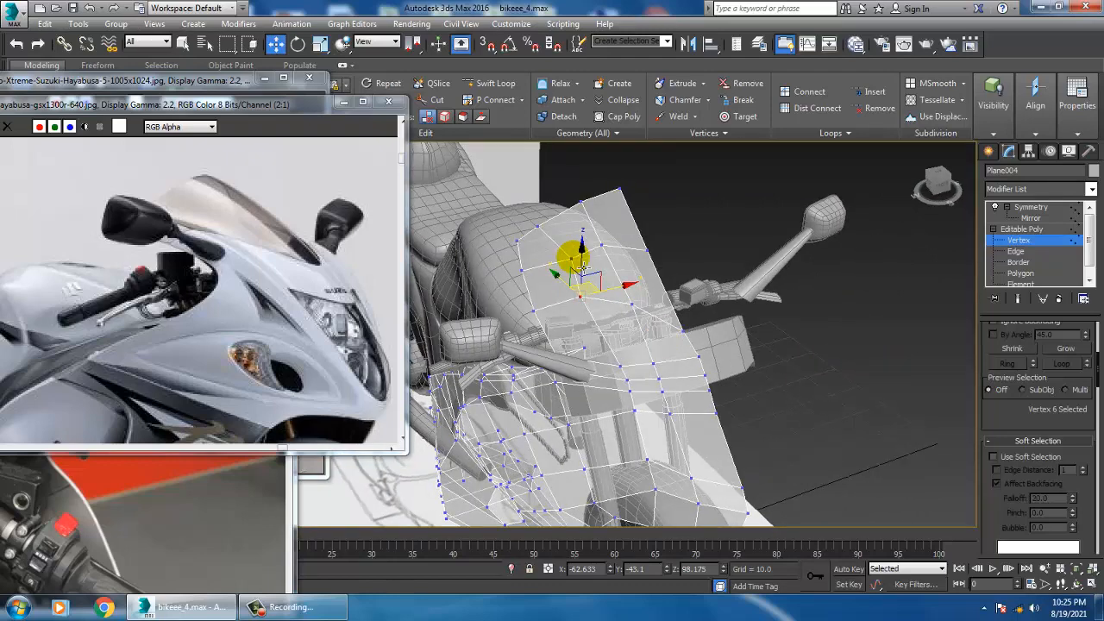
{"action": "left_click", "coordinate": [572, 257]}
{"action": "left_click_drag", "start_coordinate": [608, 263], "coordinate": [604, 260]}
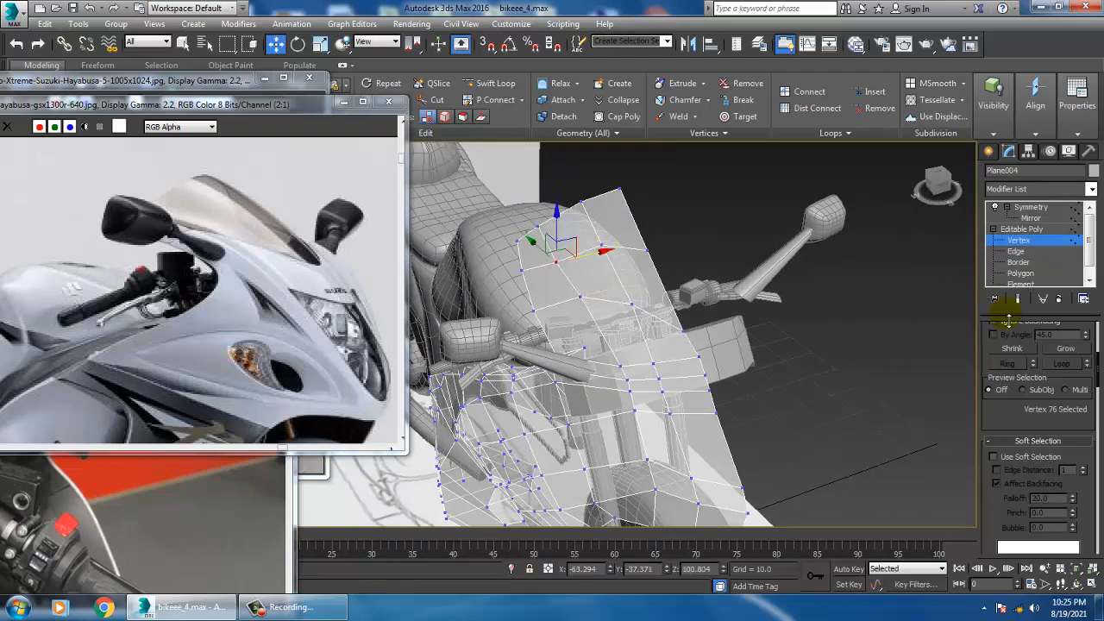
Turn off see-through display and select the four polygons that form the windshield half.
{"action": "key", "text": "alt+x"}
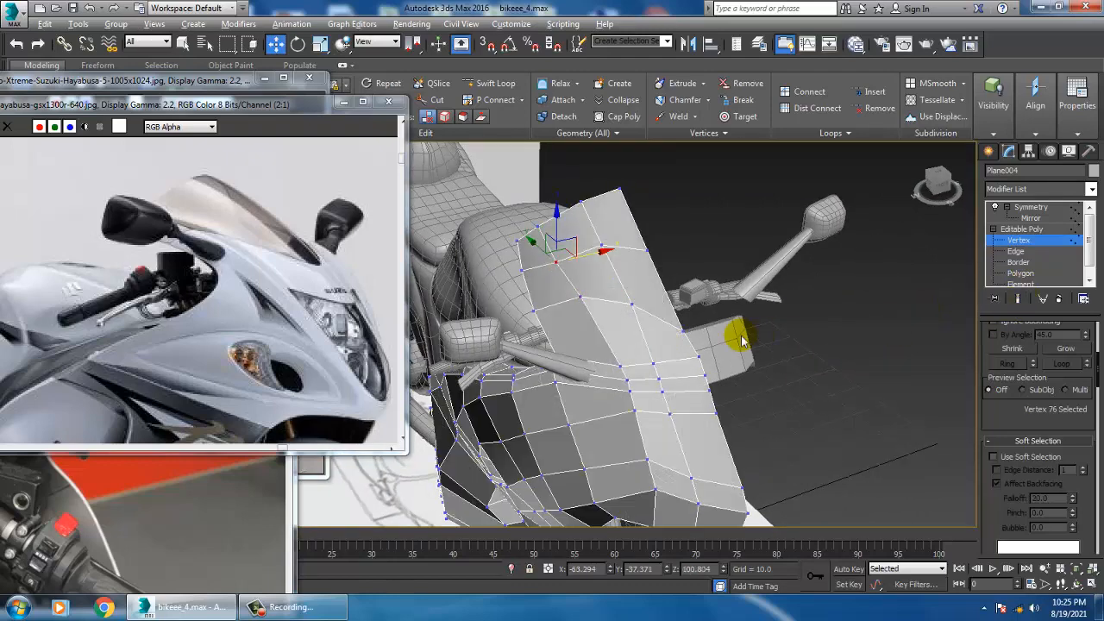
{"action": "left_click", "coordinate": [1027, 273]}
{"action": "left_click", "coordinate": [608, 226]}
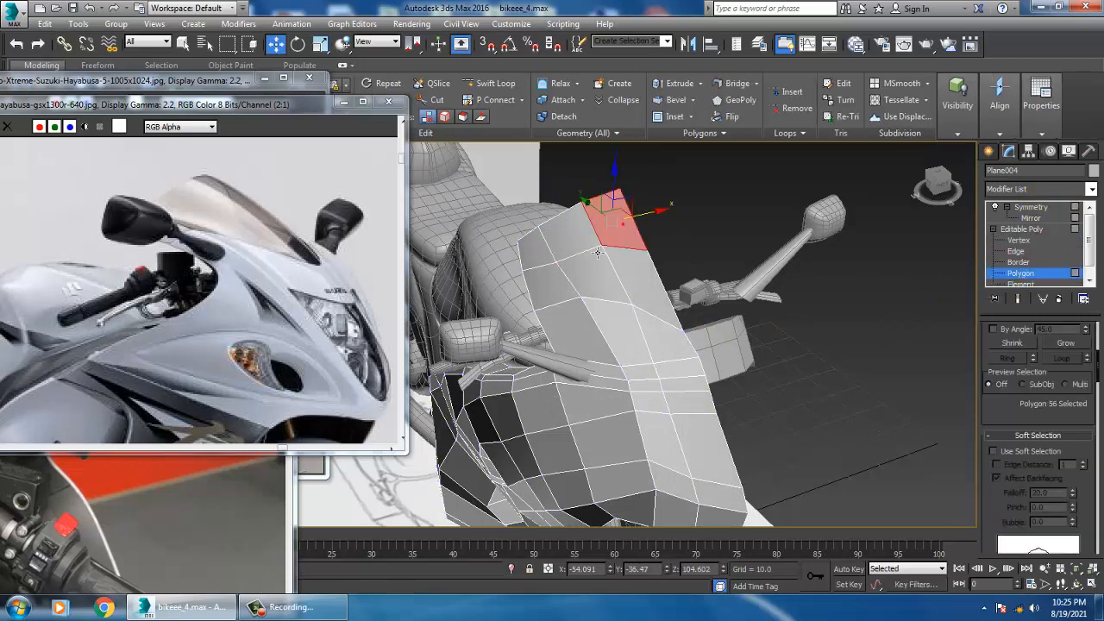
{"action": "left_click", "coordinate": [603, 284], "text": "ctrl"}
{"action": "left_click", "coordinate": [650, 296], "text": "ctrl"}
{"action": "middle_click_drag", "start_coordinate": [689, 307], "coordinate": [720, 304], "text": "alt"}
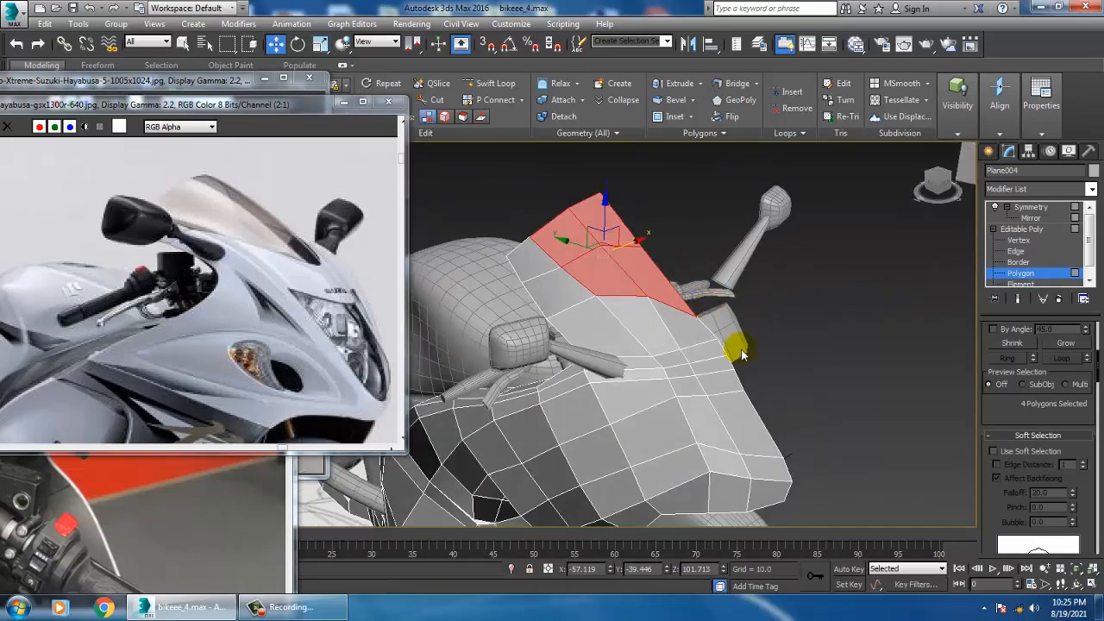
{"action": "mouse_move", "coordinate": [637, 359]}
{"action": "middle_mouse_down", "text": "alt"}
{"action": "mouse_move", "coordinate": [816, 348]}
{"action": "mouse_move", "coordinate": [638, 363]}
{"action": "middle_mouse_up", "text": "alt"}
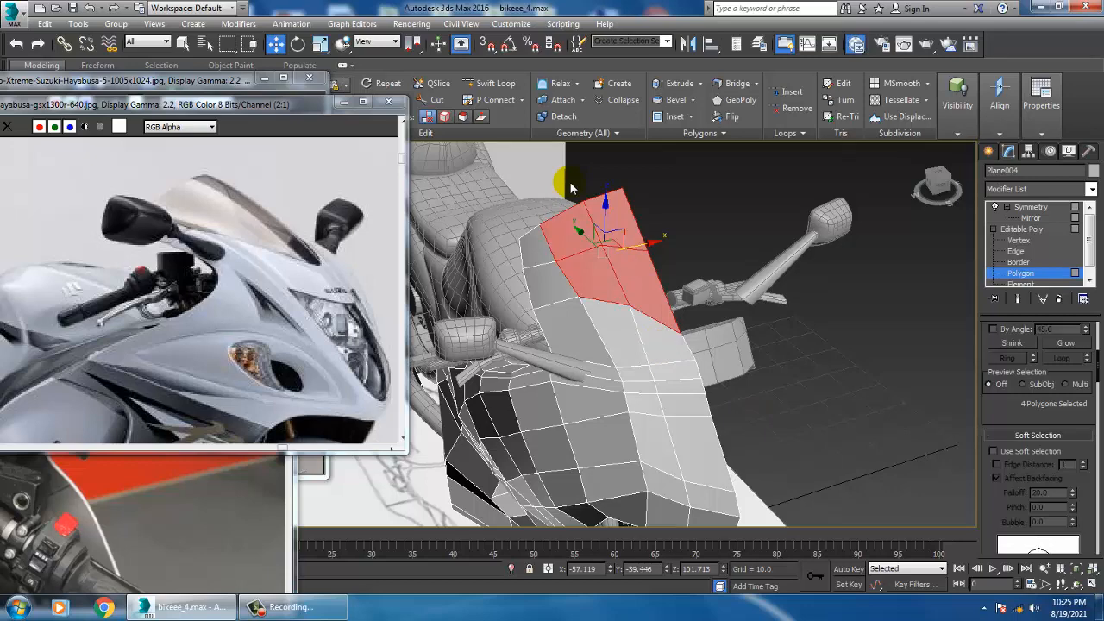
Create an Architectural material with the Glass - Clear template, assign it to the selected windshield polygons, and deselect them.
{"action": "key", "text": "m"}
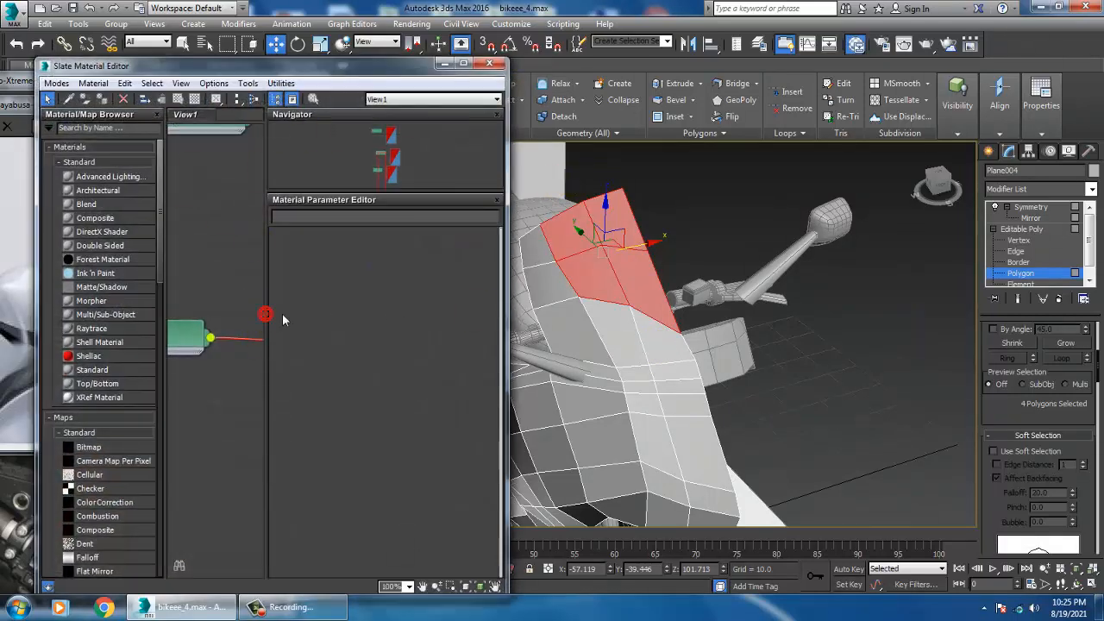
{"action": "left_click", "coordinate": [464, 64]}
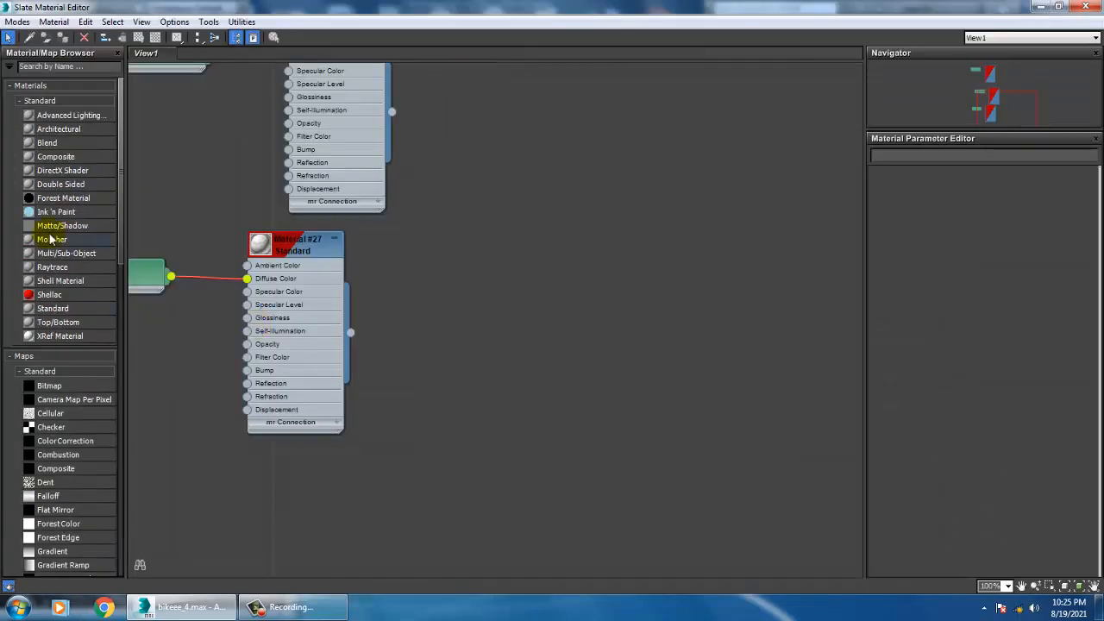
{"action": "left_click_drag", "start_coordinate": [465, 241], "coordinate": [465, 241]}
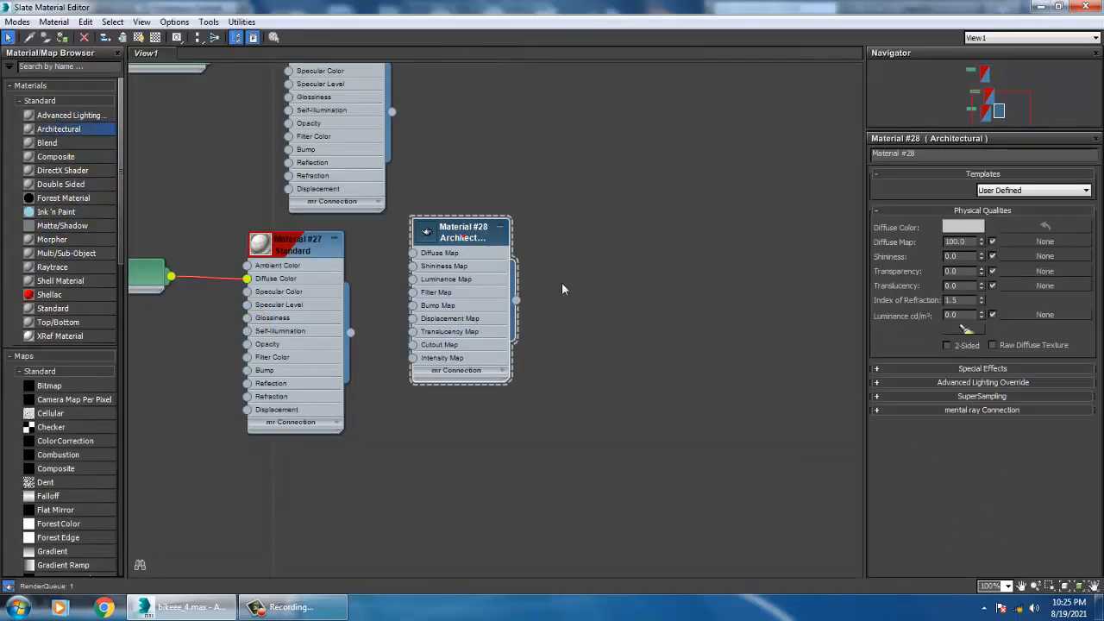
{"action": "left_click", "coordinate": [1063, 192]}
{"action": "left_click", "coordinate": [970, 219]}
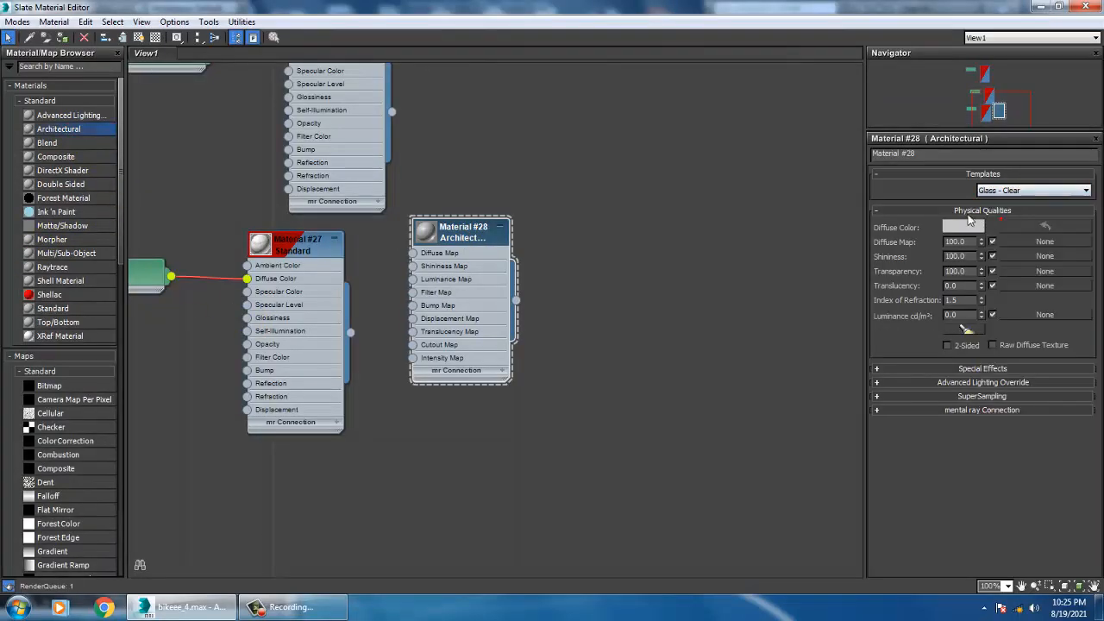
{"action": "left_click", "coordinate": [1040, 7]}
{"action": "left_click", "coordinate": [724, 200]}
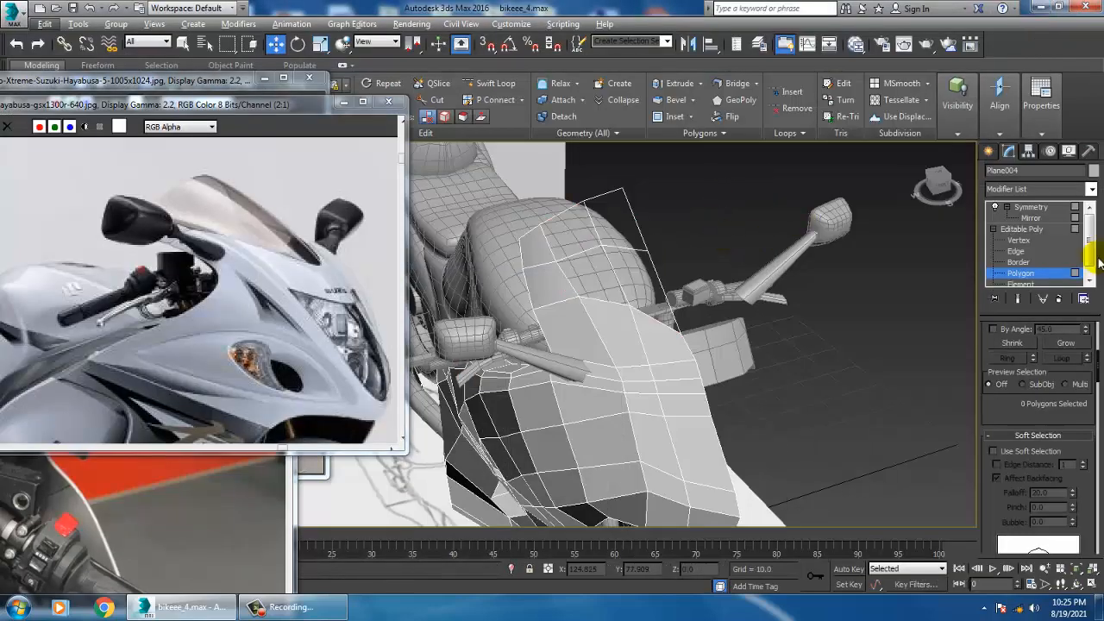
Show the fairing with its Symmetry modifier and turn on NURMS smoothing for the underlying Editable Poly.
{"action": "left_click", "coordinate": [1040, 209]}
{"action": "middle_click_drag", "start_coordinate": [642, 333], "coordinate": [727, 314], "text": "alt"}
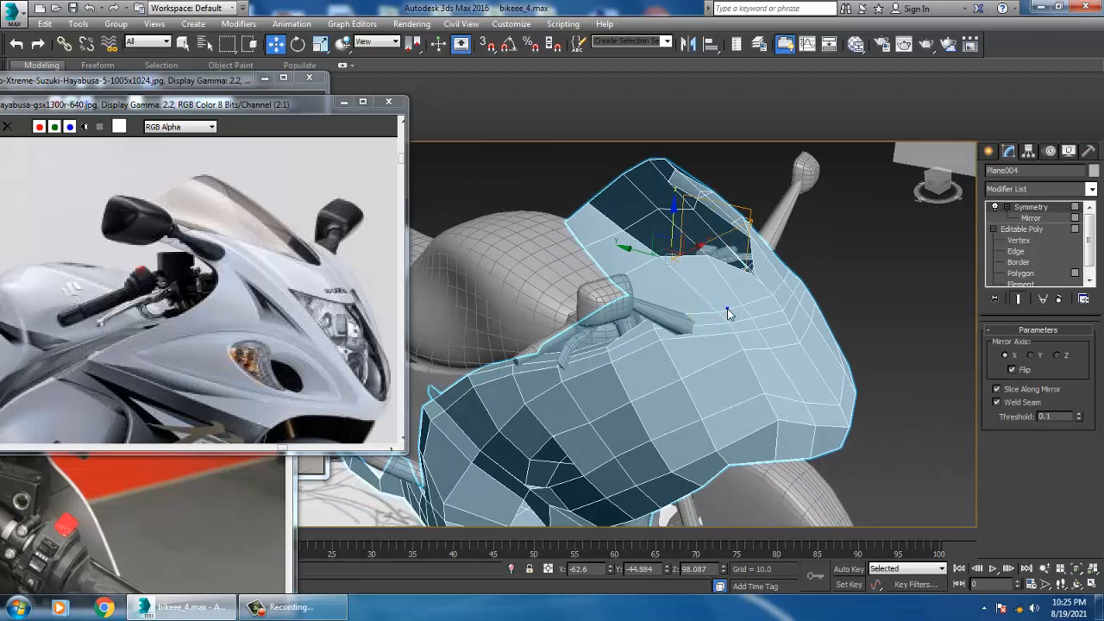
{"action": "right_click", "coordinate": [728, 314]}
{"action": "left_click", "coordinate": [1027, 230]}
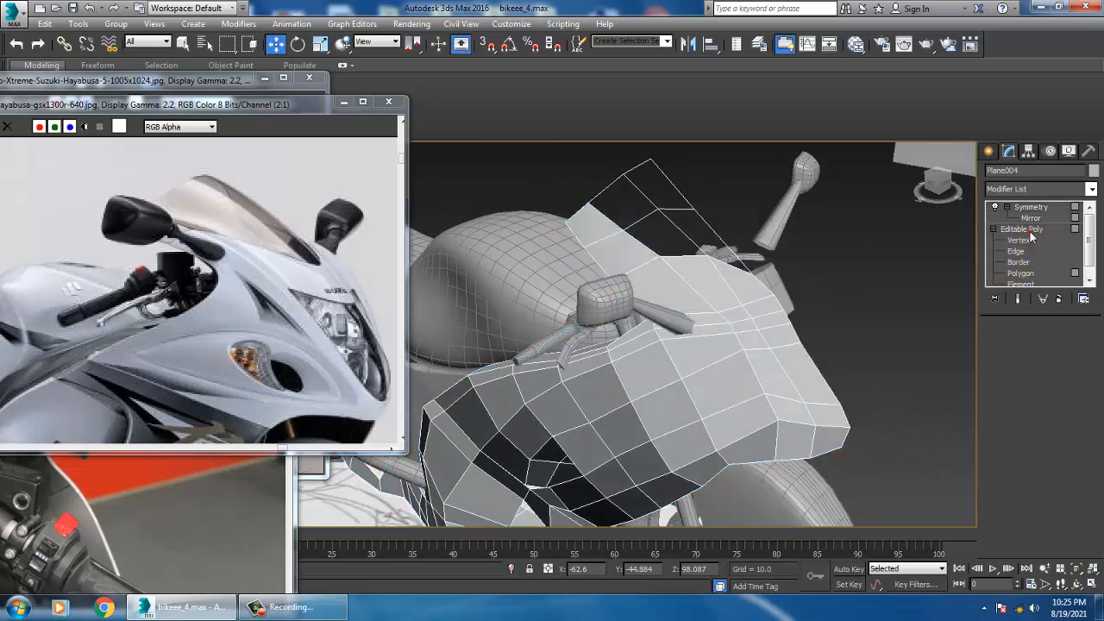
{"action": "left_click", "coordinate": [750, 291]}
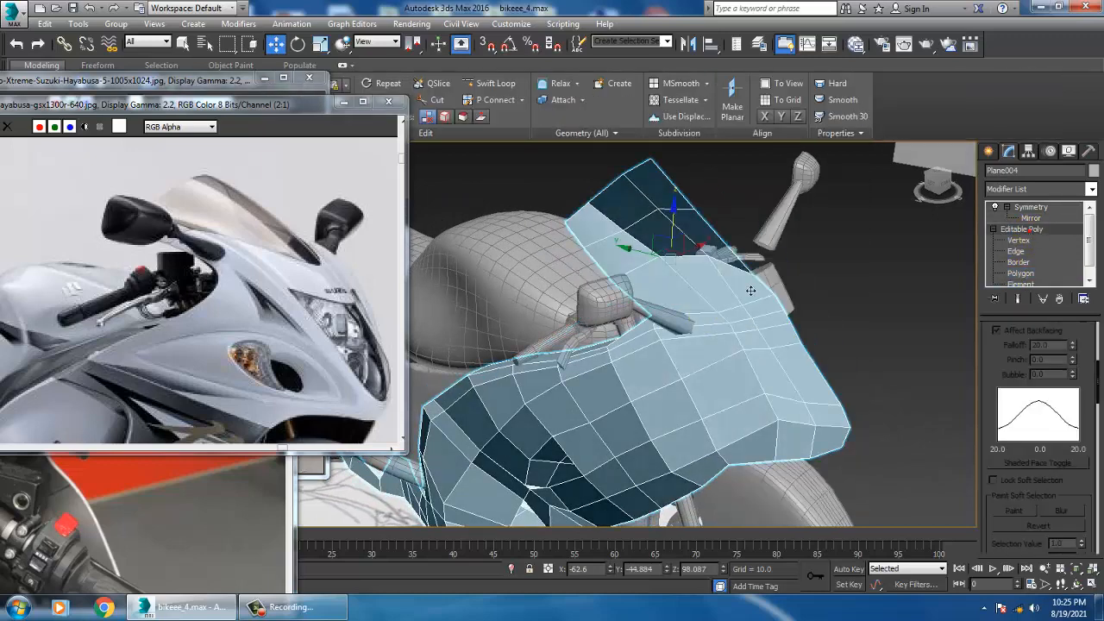
{"action": "right_click", "coordinate": [700, 290]}
{"action": "left_click", "coordinate": [656, 140]}
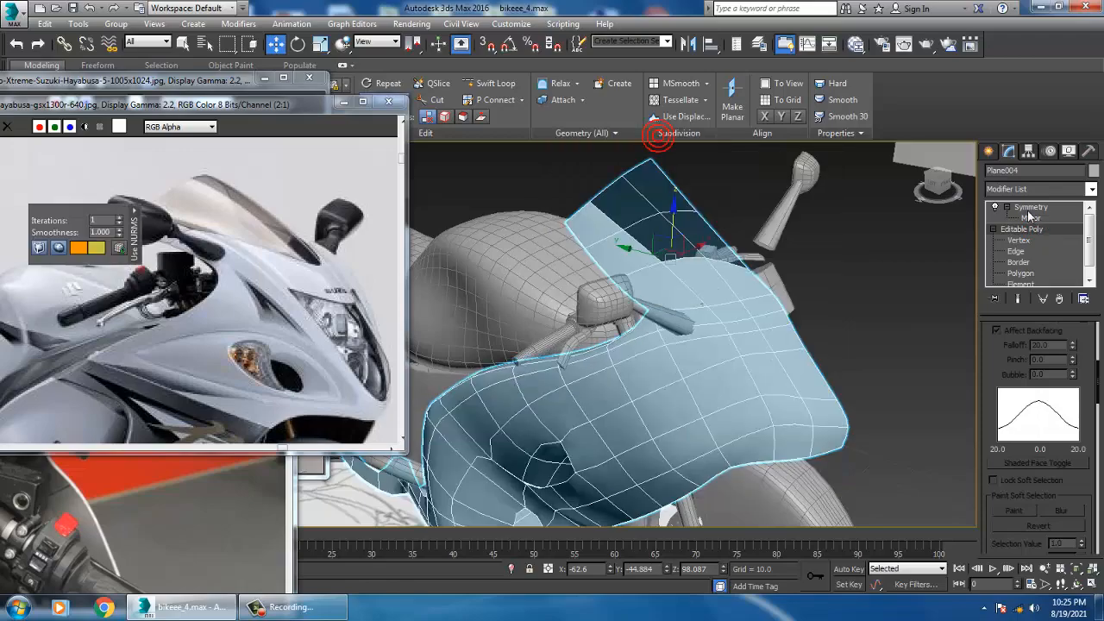
Inspect the smoothed, mirrored fairing and windshield from the front and side, then reselect the fairing up close.
{"action": "left_click", "coordinate": [1031, 207]}
{"action": "left_click", "coordinate": [862, 253]}
{"action": "middle_click_drag", "start_coordinate": [862, 252], "coordinate": [819, 310], "text": "alt"}
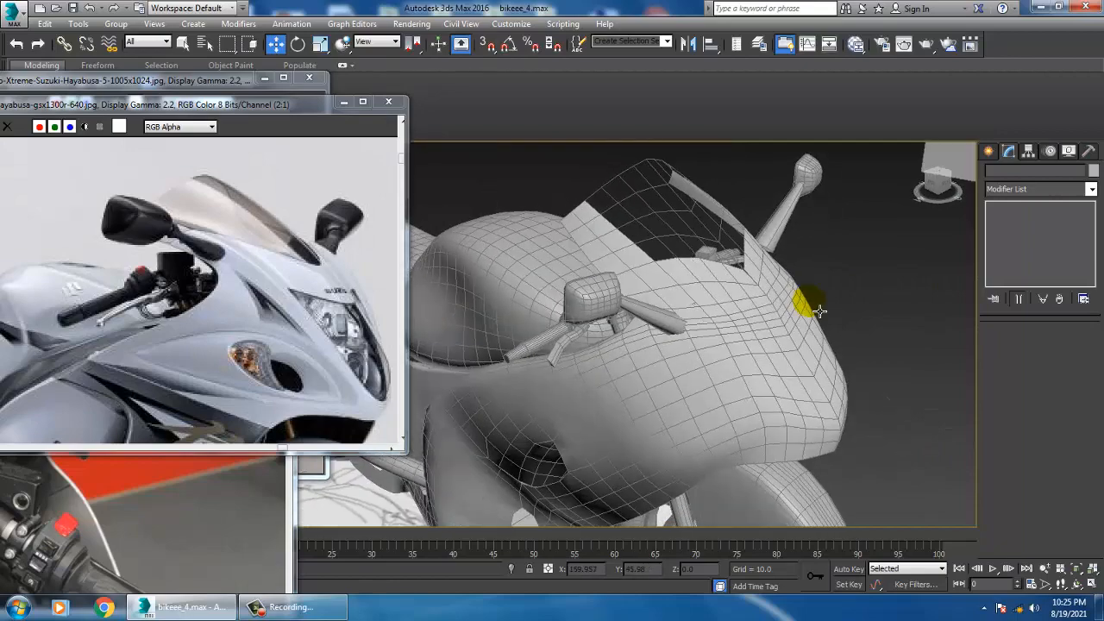
{"action": "left_click", "coordinate": [636, 308]}
{"action": "middle_click_drag", "start_coordinate": [636, 308], "coordinate": [664, 285], "text": "alt"}
{"action": "scroll", "coordinate": [619, 280], "scroll_direction": "up", "scroll_amount": 3}
Disable the fairing's Symmetry modifier and turn off NURMS smoothing on its base mesh at polygon level.
{"action": "left_click", "coordinate": [991, 216]}
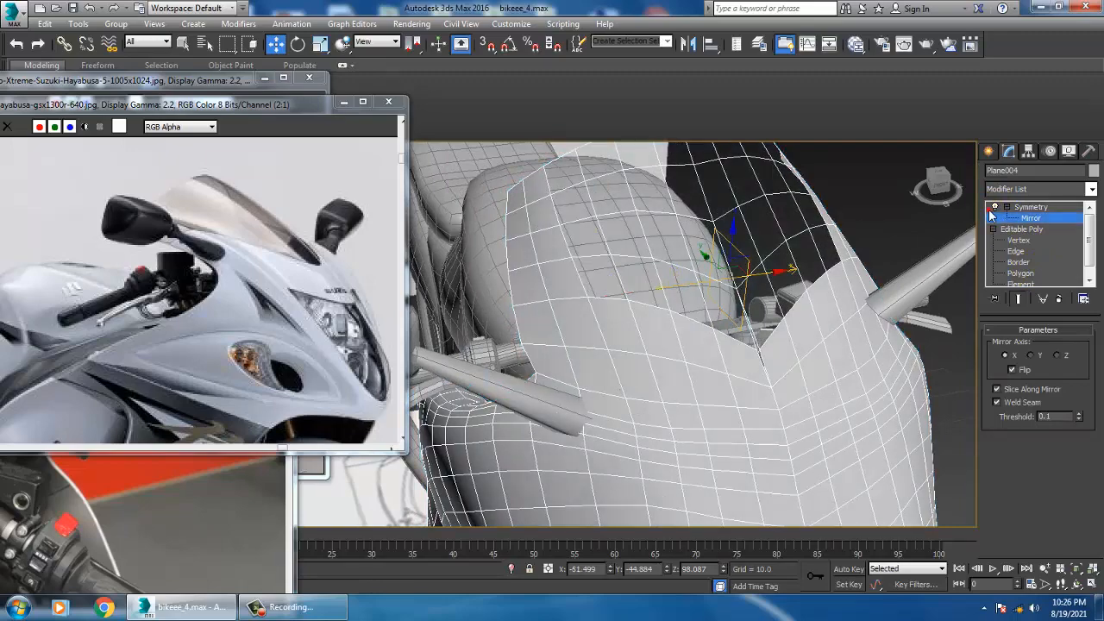
{"action": "left_click", "coordinate": [995, 208]}
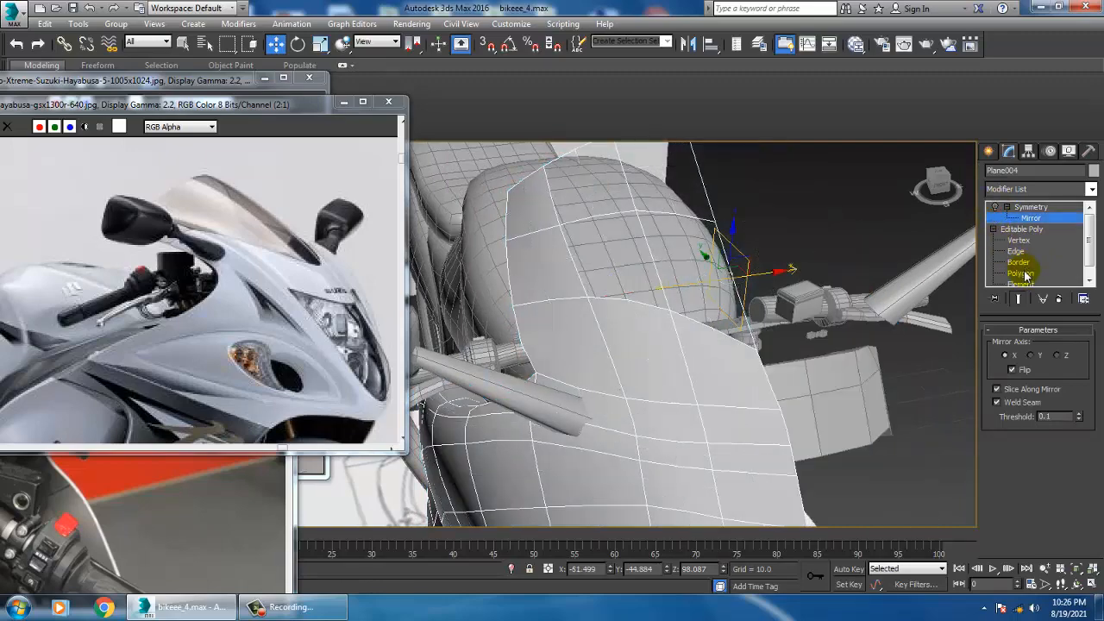
{"action": "left_click", "coordinate": [1021, 273]}
{"action": "left_click", "coordinate": [556, 203]}
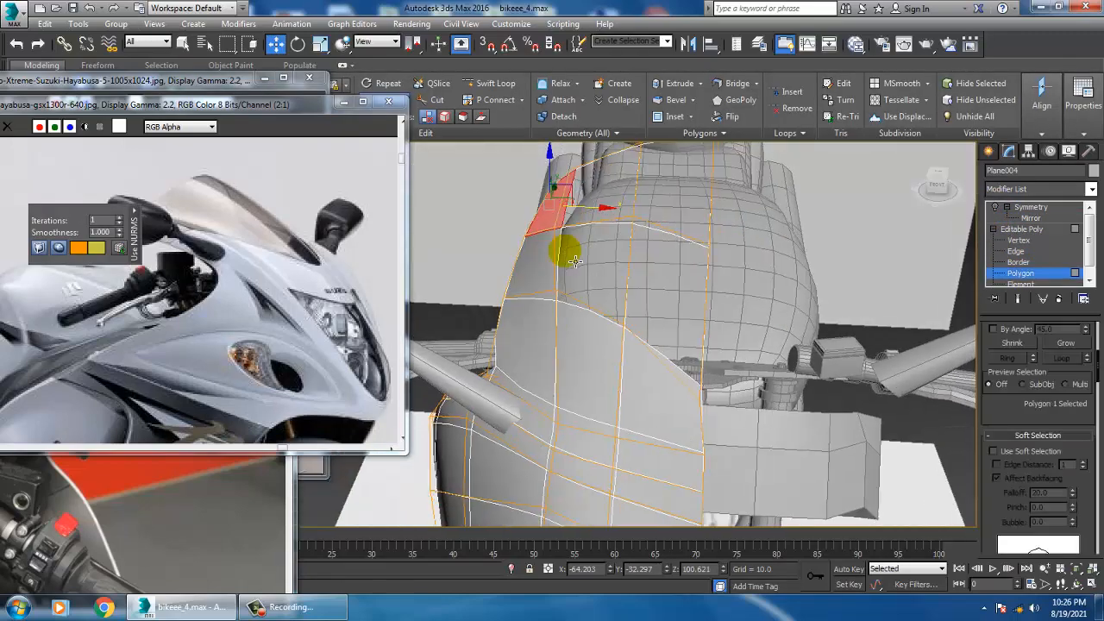
{"action": "middle_click_drag", "start_coordinate": [575, 262], "coordinate": [612, 260], "text": "alt"}
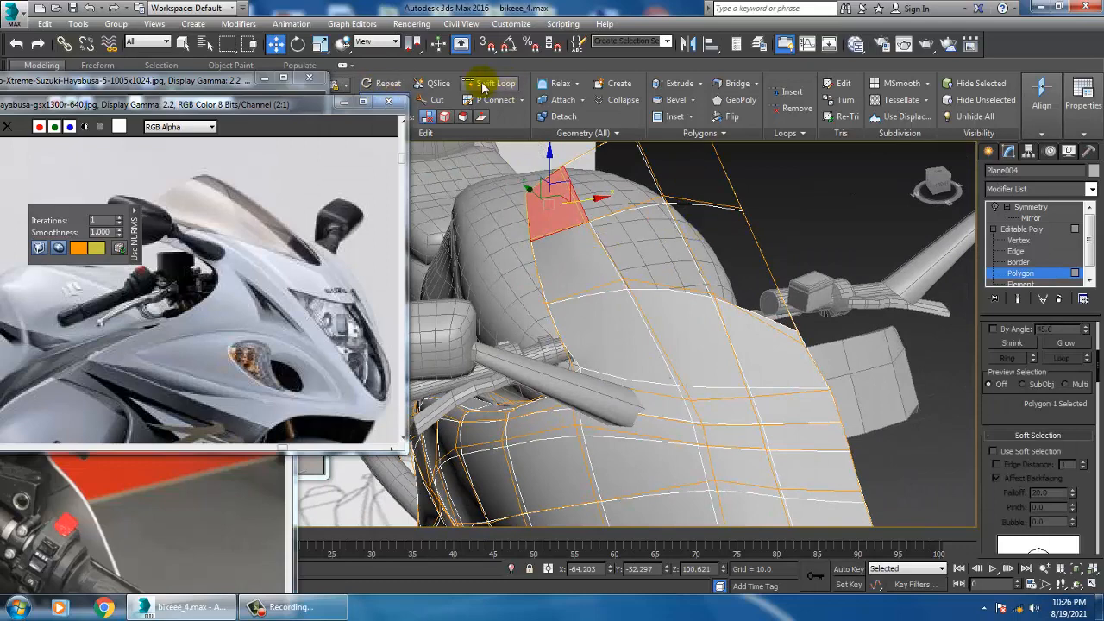
{"action": "right_click", "coordinate": [669, 340]}
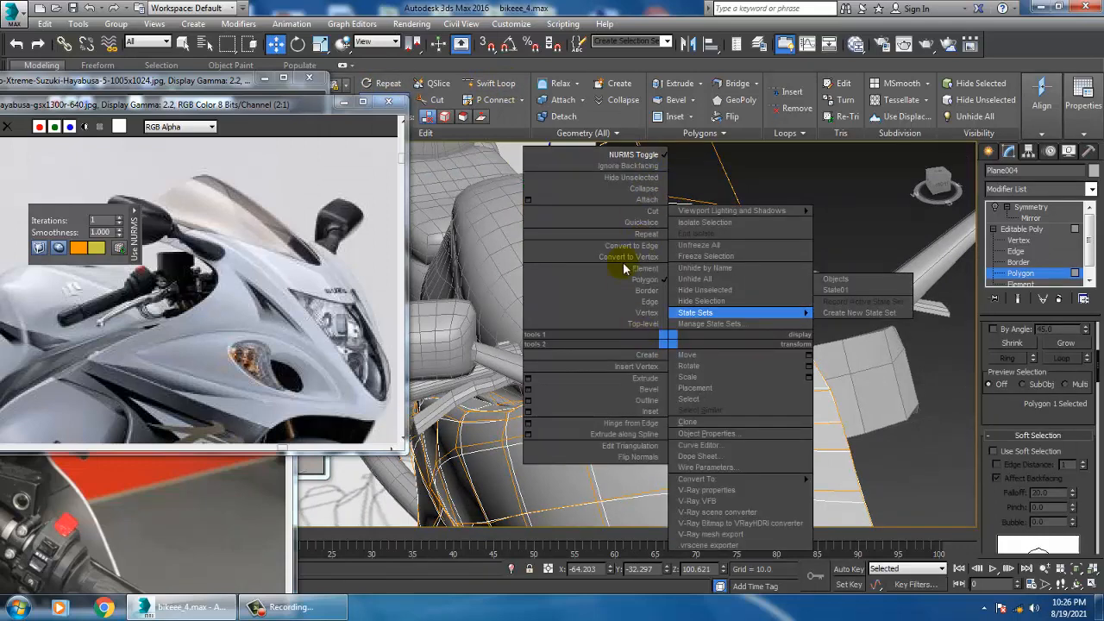
{"action": "left_click", "coordinate": [646, 352]}
{"action": "right_click", "coordinate": [646, 347]}
{"action": "left_click", "coordinate": [614, 163]}
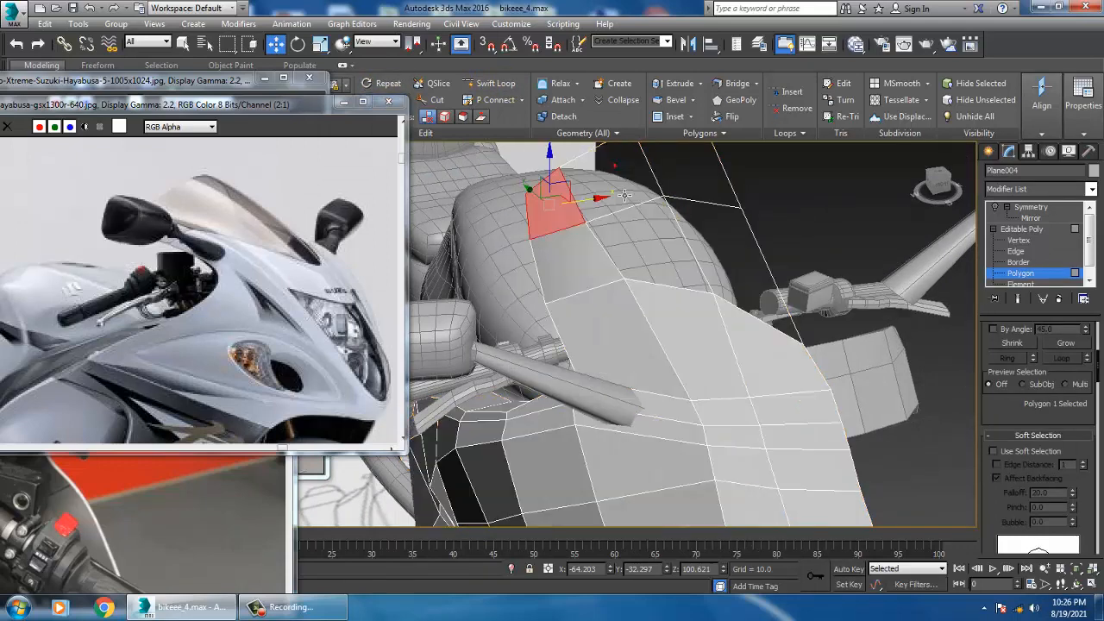
Insert an edge loop close to the windshield's outer side edge with Swift Loop.
{"action": "left_click", "coordinate": [496, 86]}
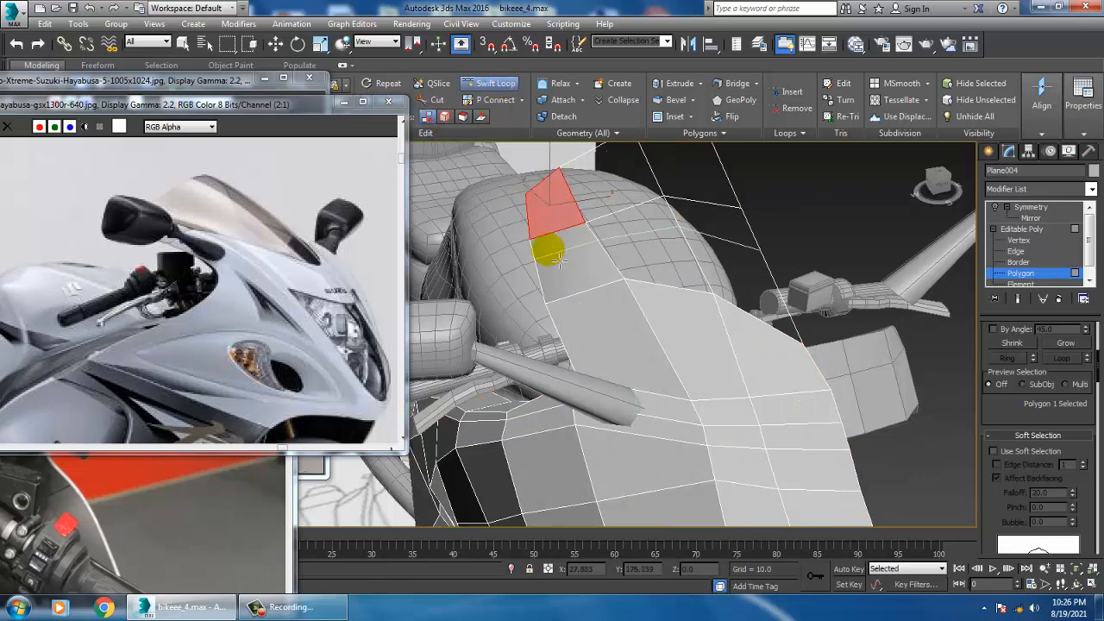
{"action": "middle_click_drag", "start_coordinate": [555, 245], "coordinate": [604, 251], "text": "alt"}
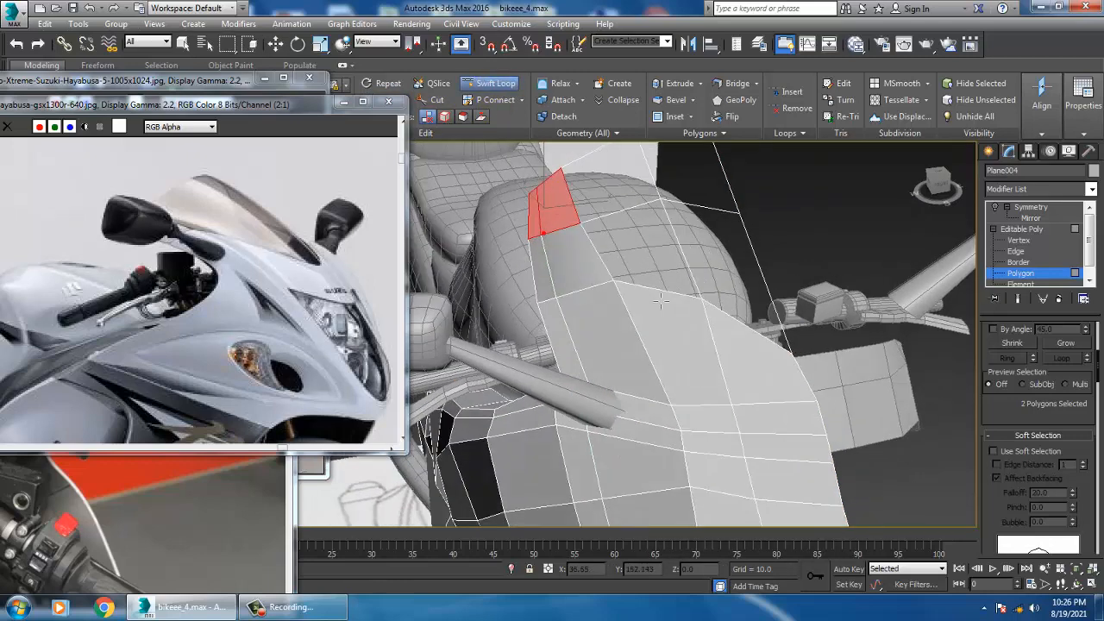
{"action": "right_click", "coordinate": [633, 250]}
Select the two upper polygons just inside the new edge loop and assign them the Glass - Clear Architectural material.
{"action": "left_click", "coordinate": [549, 226]}
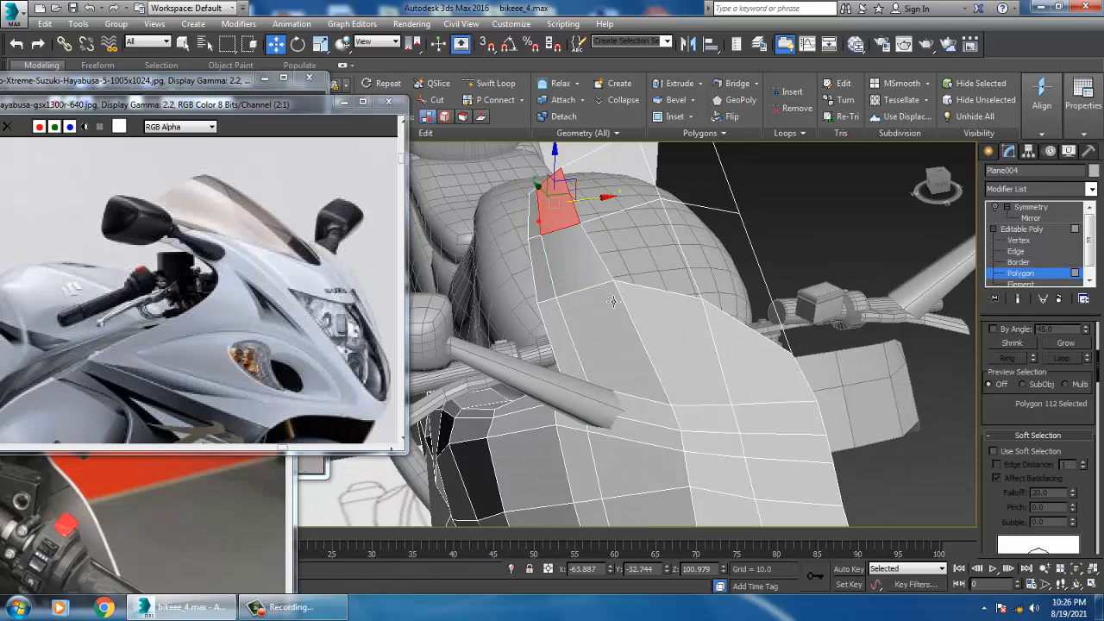
{"action": "mouse_move", "coordinate": [686, 302]}
{"action": "middle_mouse_down", "text": "alt"}
{"action": "mouse_move", "coordinate": [656, 296]}
{"action": "mouse_move", "coordinate": [668, 299]}
{"action": "middle_mouse_up", "text": "alt"}
{"action": "left_click", "coordinate": [574, 269], "text": "ctrl"}
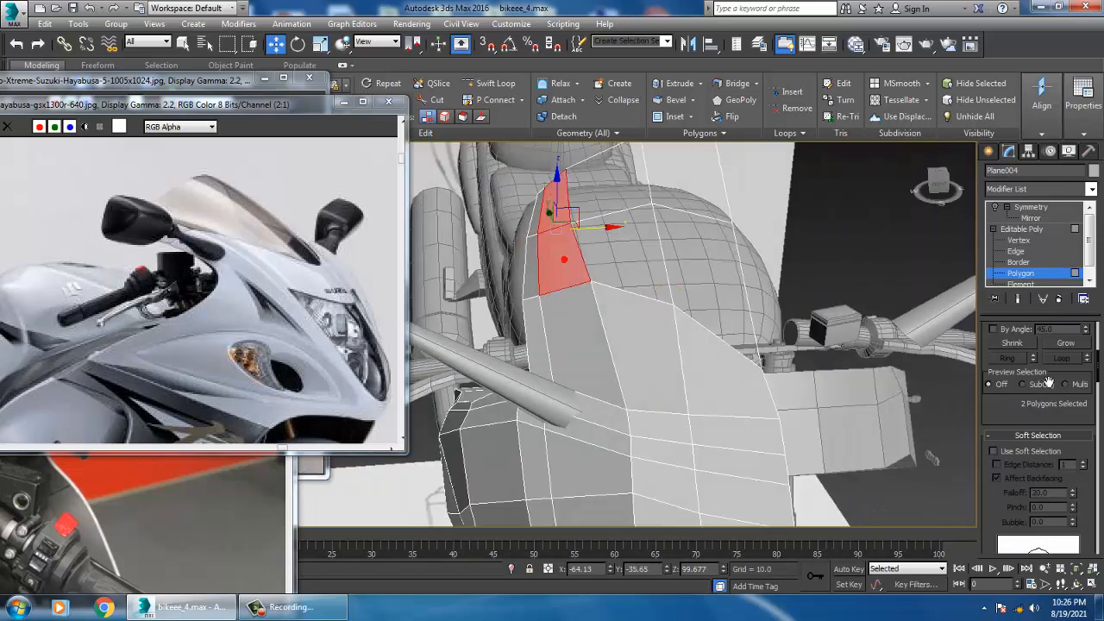
{"action": "key", "text": "m"}
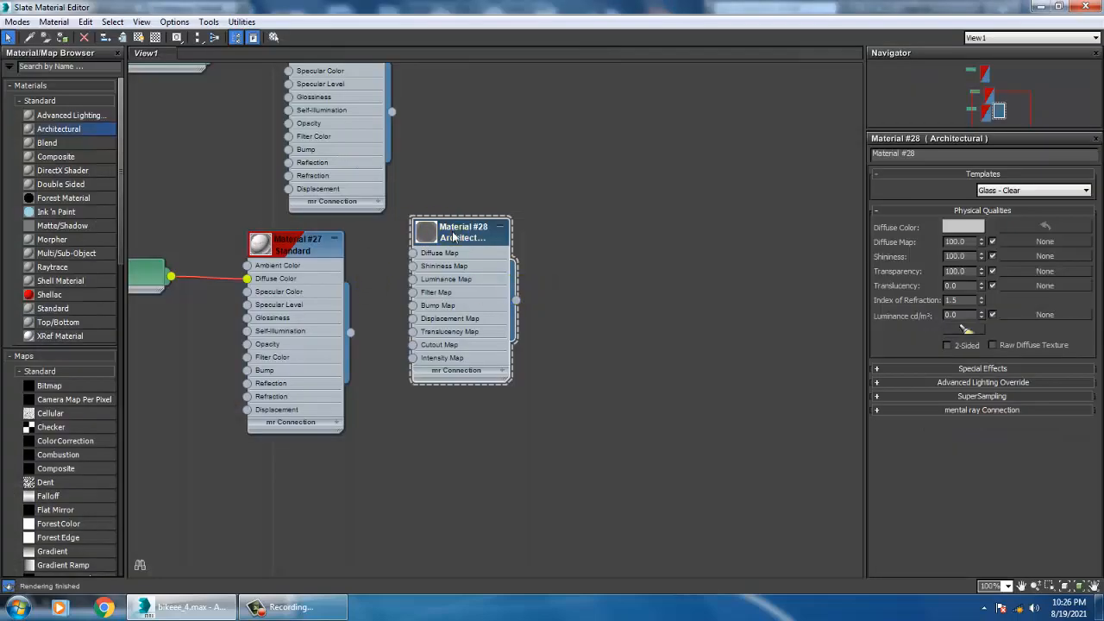
{"action": "left_click", "coordinate": [1038, 7]}
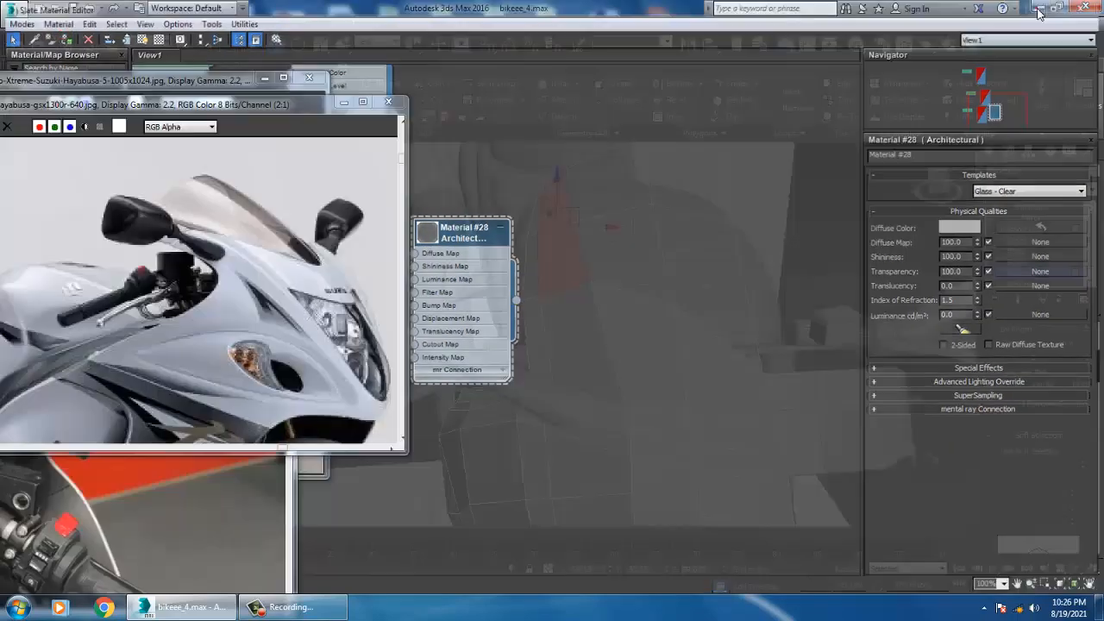
Re-enable the Symmetry modifier so the fairing and windshield are mirrored.
{"action": "left_click", "coordinate": [1033, 208]}
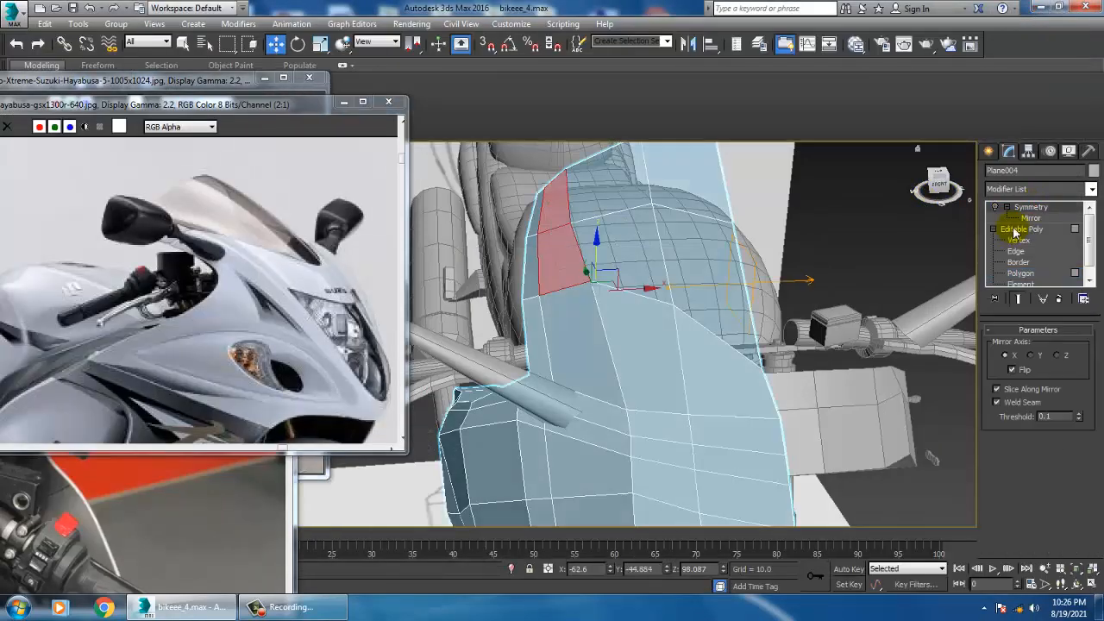
{"action": "left_click", "coordinate": [994, 210]}
{"action": "left_click", "coordinate": [627, 282]}
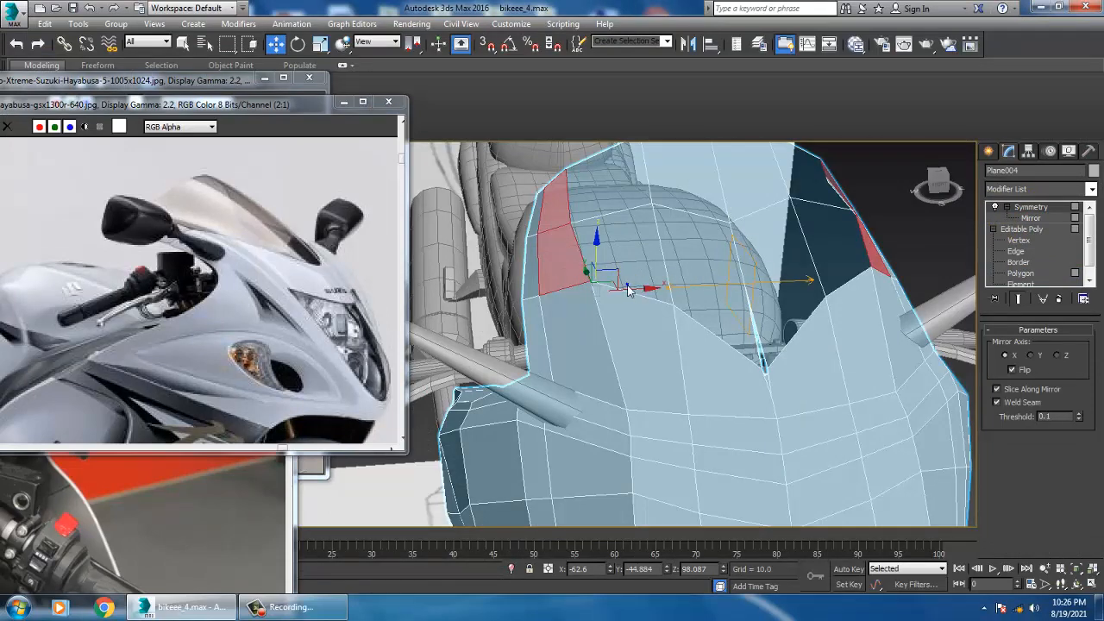
{"action": "right_click", "coordinate": [623, 279]}
Turn on NURMS smoothing for the base mesh at polygon level and return to the Symmetry modifier to view both halves.
{"action": "left_click", "coordinate": [1014, 230]}
{"action": "left_click", "coordinate": [1021, 273]}
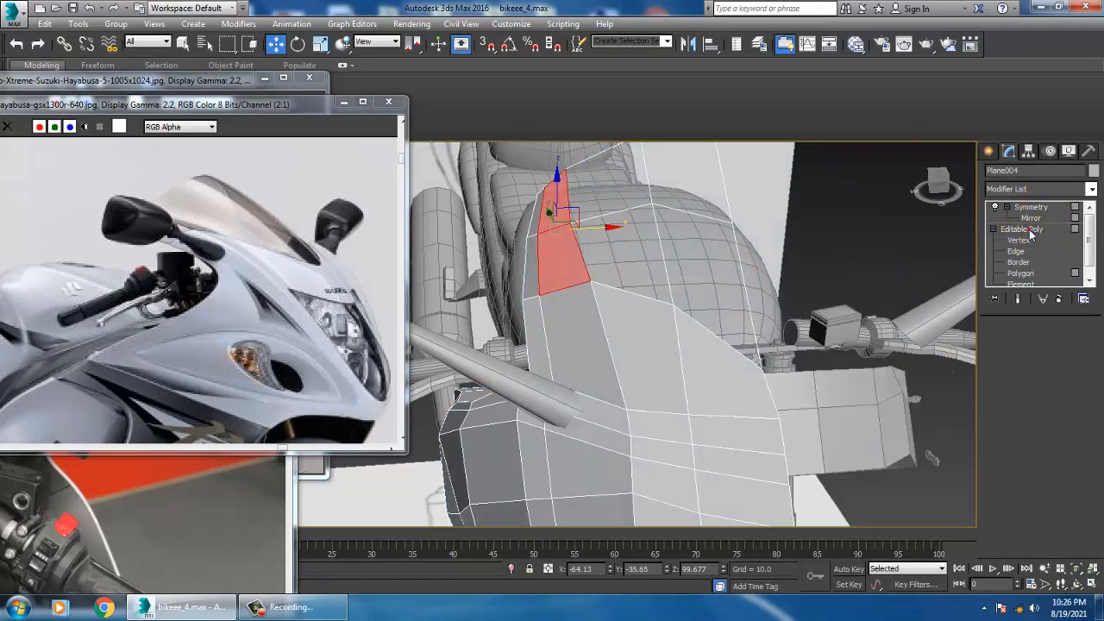
{"action": "right_click", "coordinate": [673, 335]}
{"action": "left_click", "coordinate": [639, 149]}
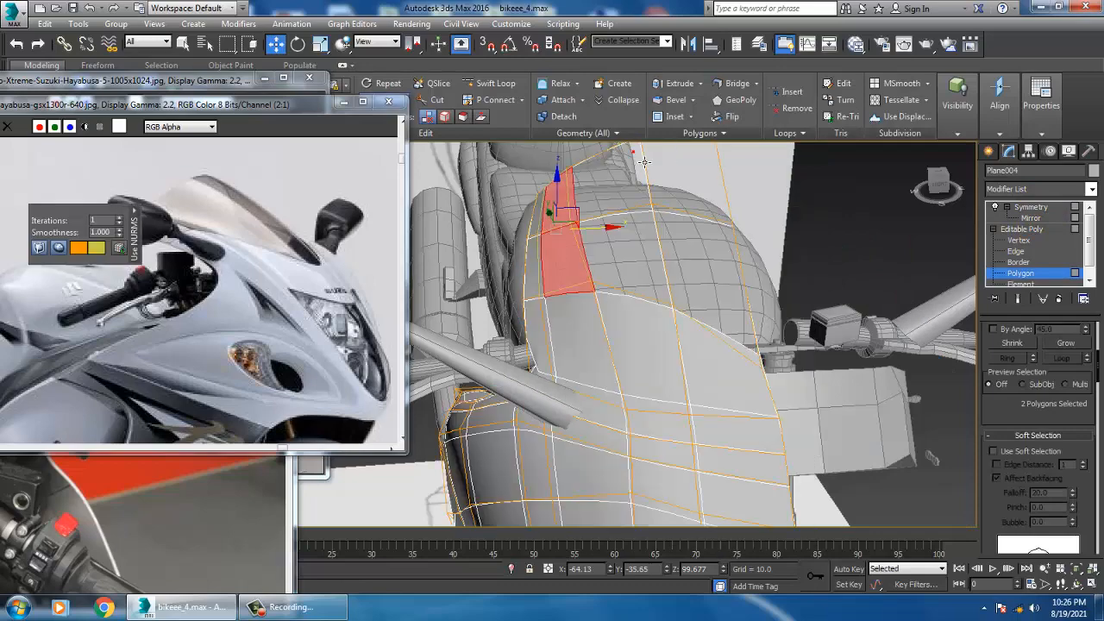
{"action": "left_click", "coordinate": [1031, 207]}
{"action": "middle_click_drag", "start_coordinate": [777, 276], "coordinate": [824, 234], "text": "alt"}
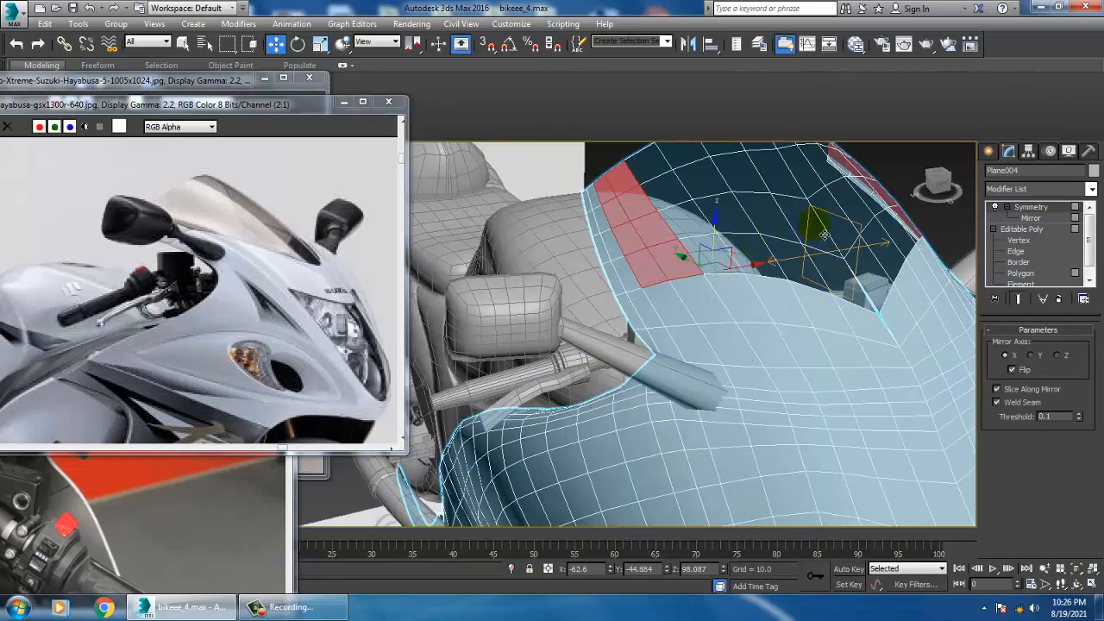
Check the physical qualities of the clear glass Architectural material in the Slate Material Editor, and leave the editor.
{"action": "left_click", "coordinate": [896, 166]}
{"action": "scroll", "coordinate": [895, 166], "scroll_direction": "down", "scroll_amount": 4}
{"action": "middle_click_drag", "start_coordinate": [895, 160], "coordinate": [828, 280], "text": "alt"}
{"action": "scroll", "coordinate": [822, 285], "scroll_direction": "up", "scroll_amount": 2}
{"action": "key", "text": "m"}
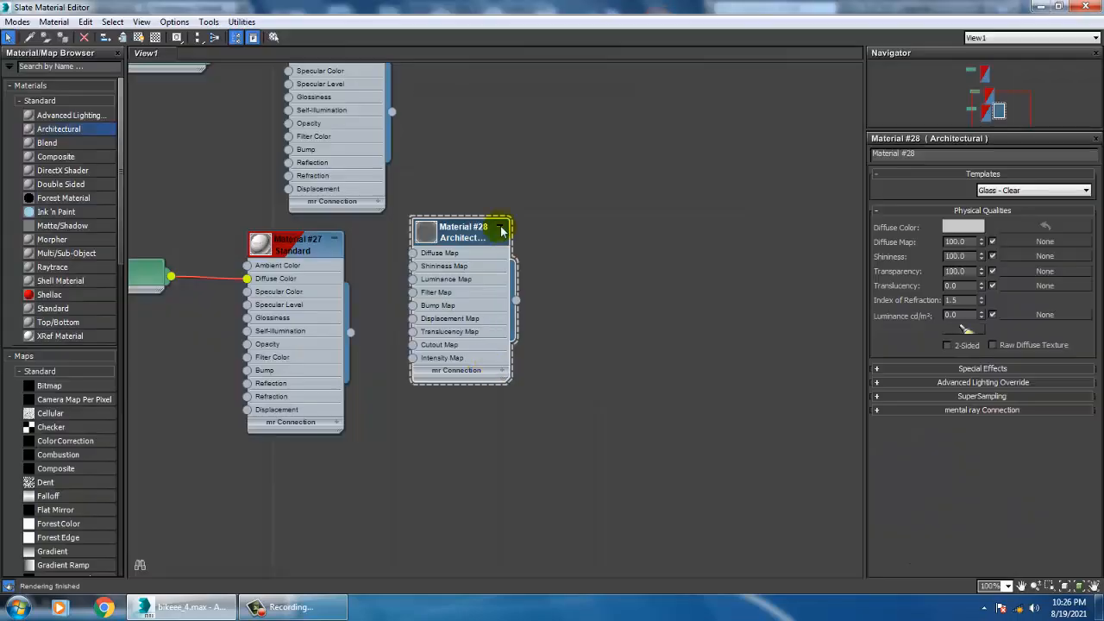
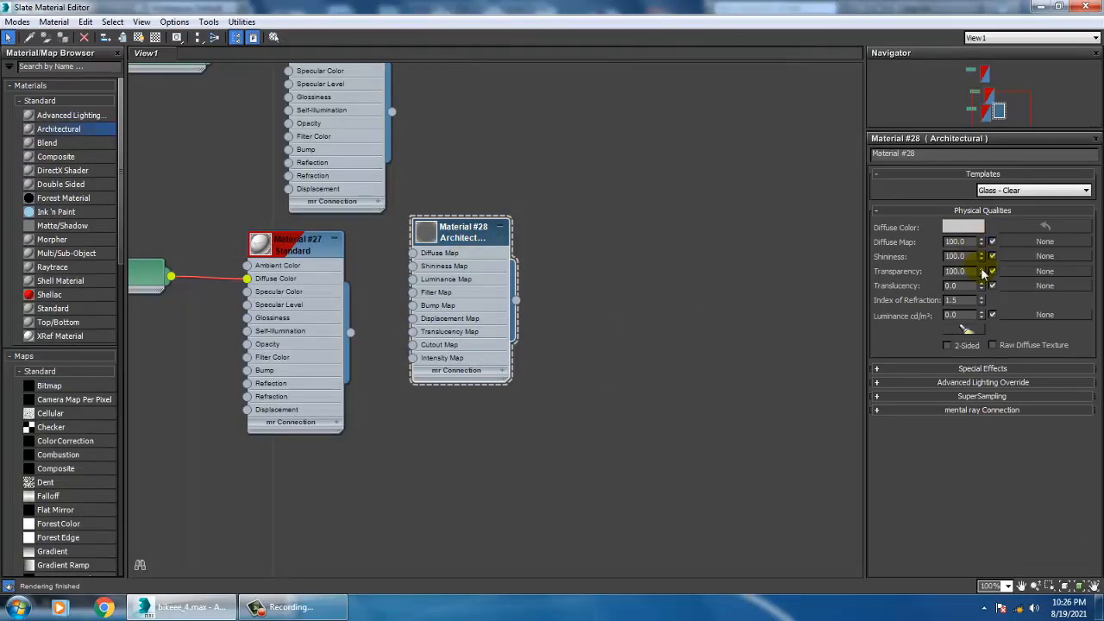
{"action": "left_click", "coordinate": [1038, 6]}
Inspect the fairing's base mesh at the Editable Poly level, return to its Symmetry modifier and deselect it.
{"action": "middle_click_drag", "start_coordinate": [670, 157], "coordinate": [725, 278], "text": "alt"}
{"action": "left_click", "coordinate": [756, 268]}
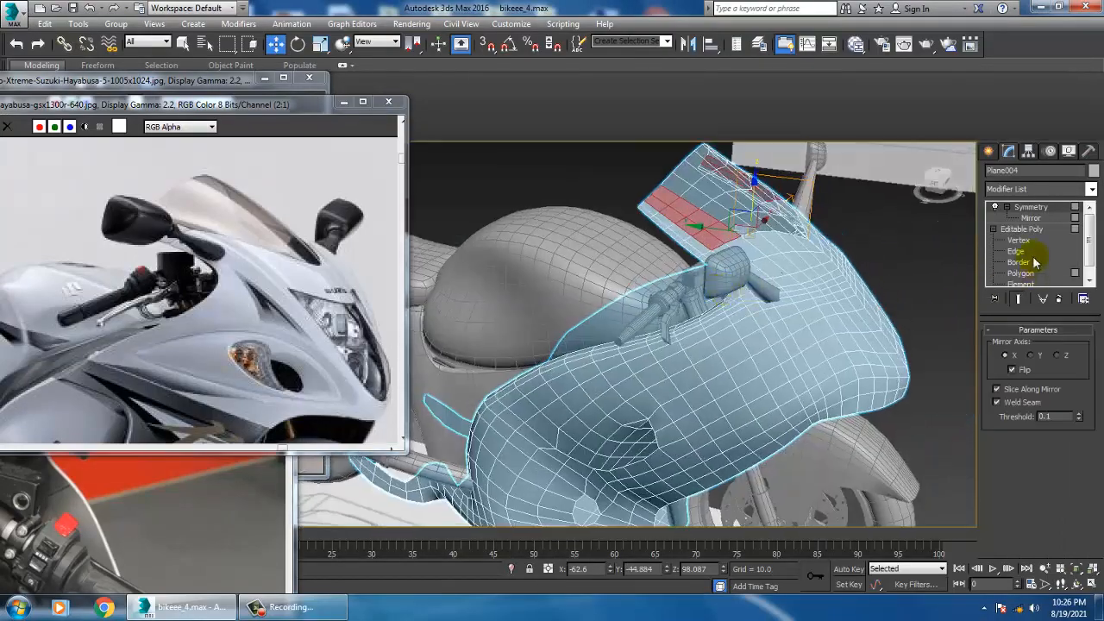
{"action": "left_click", "coordinate": [1031, 228]}
{"action": "left_click", "coordinate": [1031, 230]}
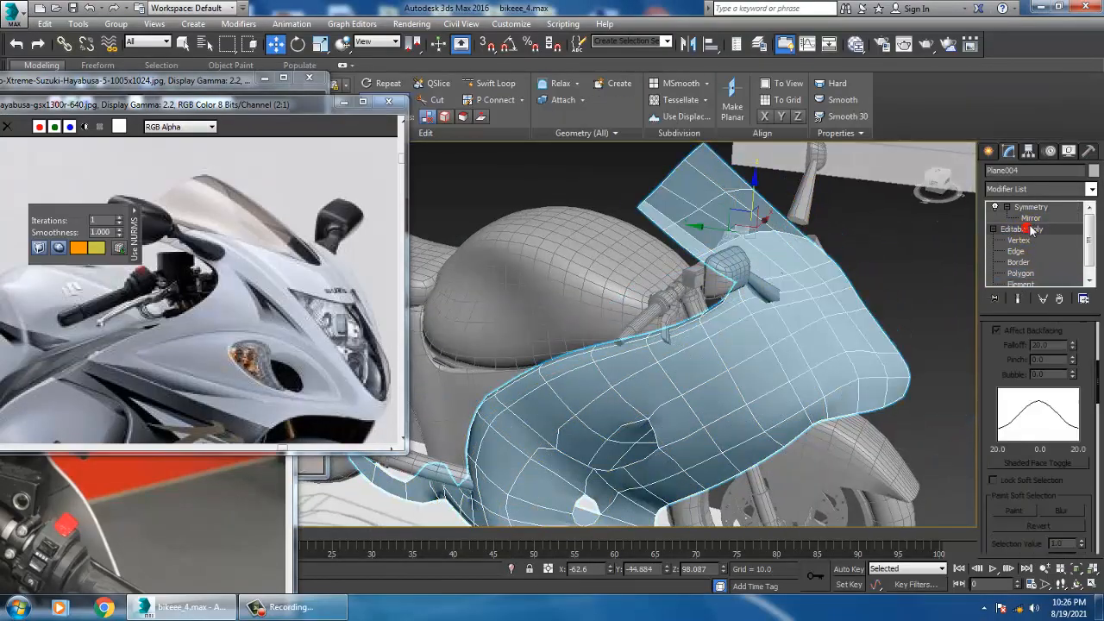
{"action": "left_click", "coordinate": [1044, 210]}
{"action": "middle_click_drag", "start_coordinate": [837, 259], "coordinate": [831, 236], "text": "alt"}
{"action": "left_click", "coordinate": [790, 194]}
{"action": "left_click", "coordinate": [748, 267]}
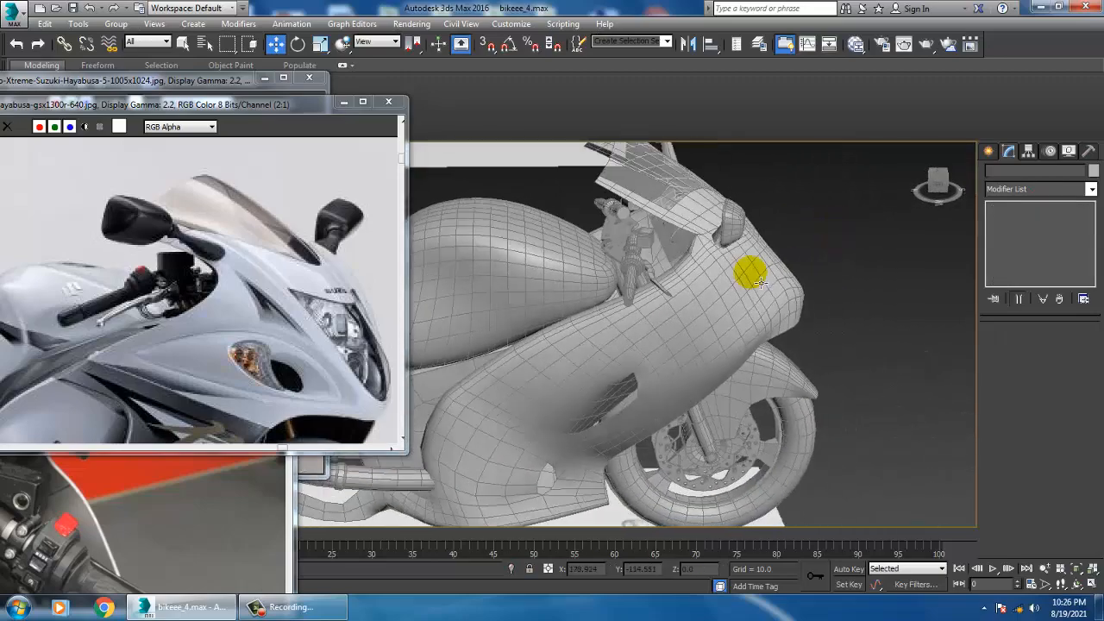
Examine the fairing and front of the motorcycle from the front and side in the orthographic and perspective views.
{"action": "middle_click_drag", "start_coordinate": [731, 304], "coordinate": [709, 302], "text": "alt"}
{"action": "key", "text": "alt+w"}
{"action": "middle_click", "coordinate": [798, 225]}
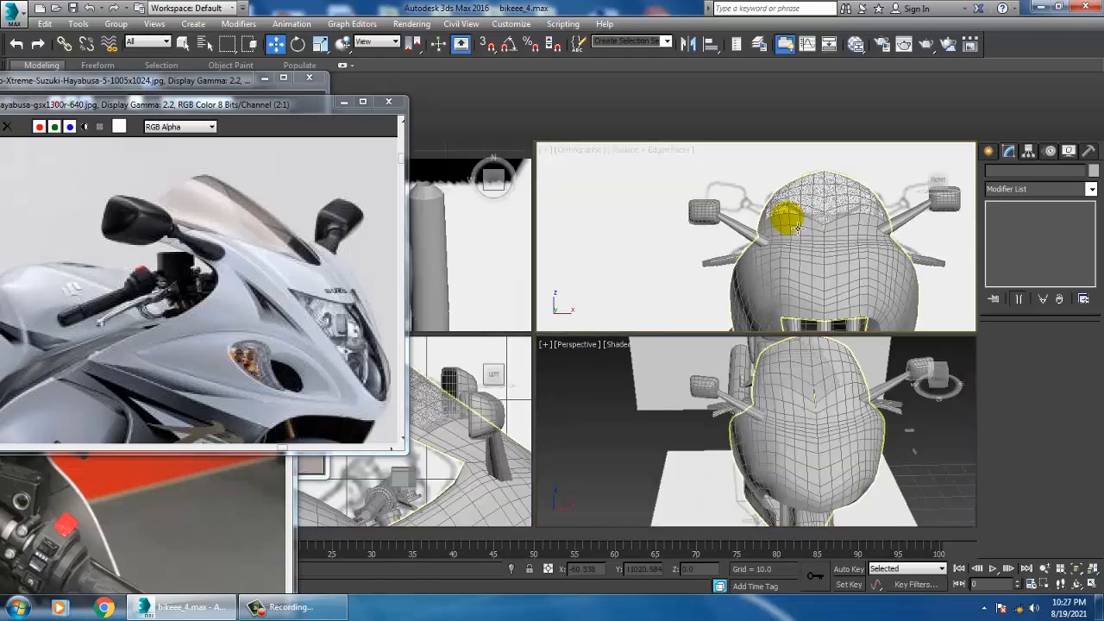
{"action": "key", "text": "alt+w"}
{"action": "key", "text": "alt+w"}
{"action": "middle_click", "coordinate": [748, 382]}
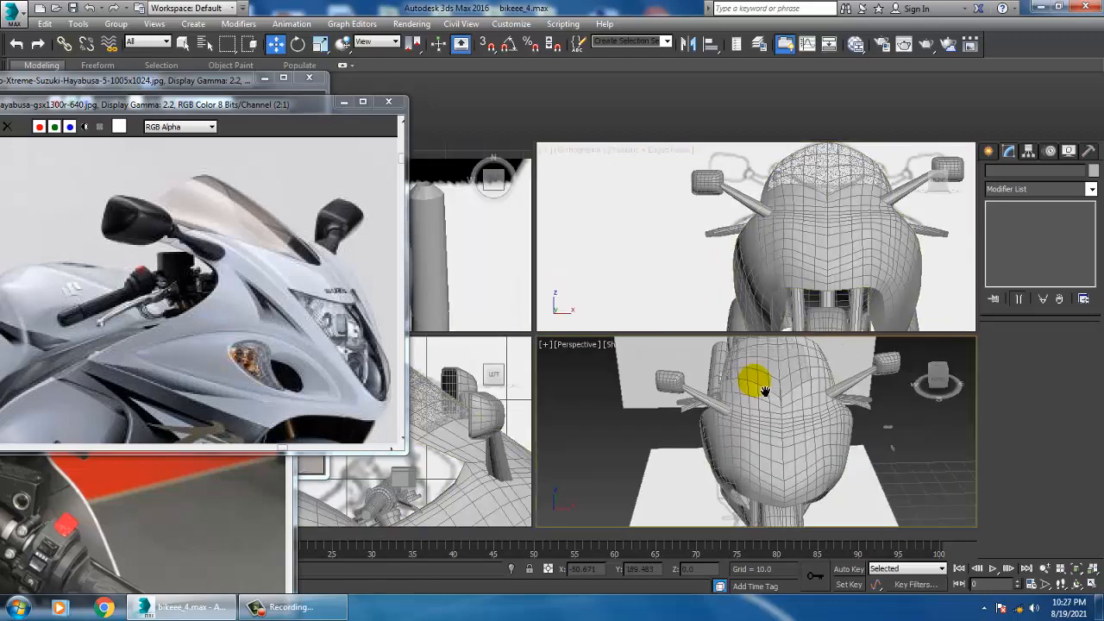
{"action": "key", "text": "alt+w"}
{"action": "middle_click_drag", "start_coordinate": [753, 354], "coordinate": [800, 327], "text": "alt"}
{"action": "mouse_move", "coordinate": [762, 316]}
{"action": "middle_mouse_down", "text": "alt"}
{"action": "mouse_move", "coordinate": [781, 260]}
{"action": "mouse_move", "coordinate": [754, 302]}
{"action": "middle_mouse_up", "text": "alt"}
{"action": "left_click", "coordinate": [781, 260]}
{"action": "key", "text": "alt+x"}
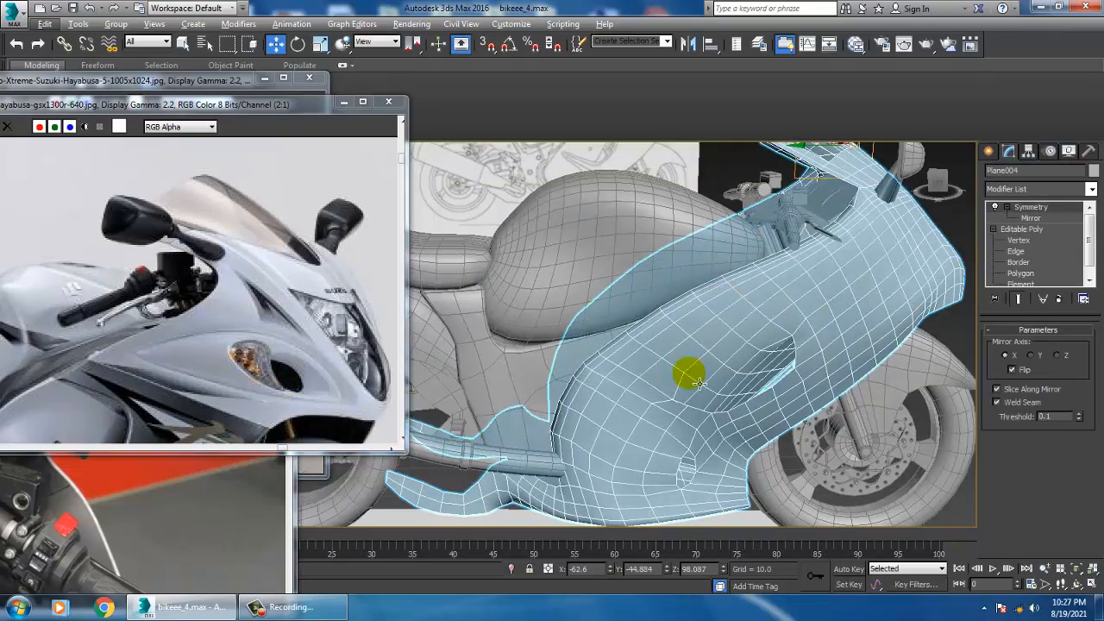
{"action": "middle_click_drag", "start_coordinate": [698, 382], "coordinate": [704, 313], "text": "alt"}
{"action": "mouse_move", "coordinate": [661, 366]}
{"action": "middle_mouse_down", "text": "alt"}
{"action": "mouse_move", "coordinate": [698, 348]}
{"action": "mouse_move", "coordinate": [715, 370]}
{"action": "mouse_move", "coordinate": [676, 378]}
{"action": "middle_mouse_up", "text": "alt"}
Compare the lower fairing, exhaust and rear wheel area with the silver Hayabusa reference photo.
{"action": "middle_click_drag", "start_coordinate": [145, 366], "coordinate": [259, 257]}
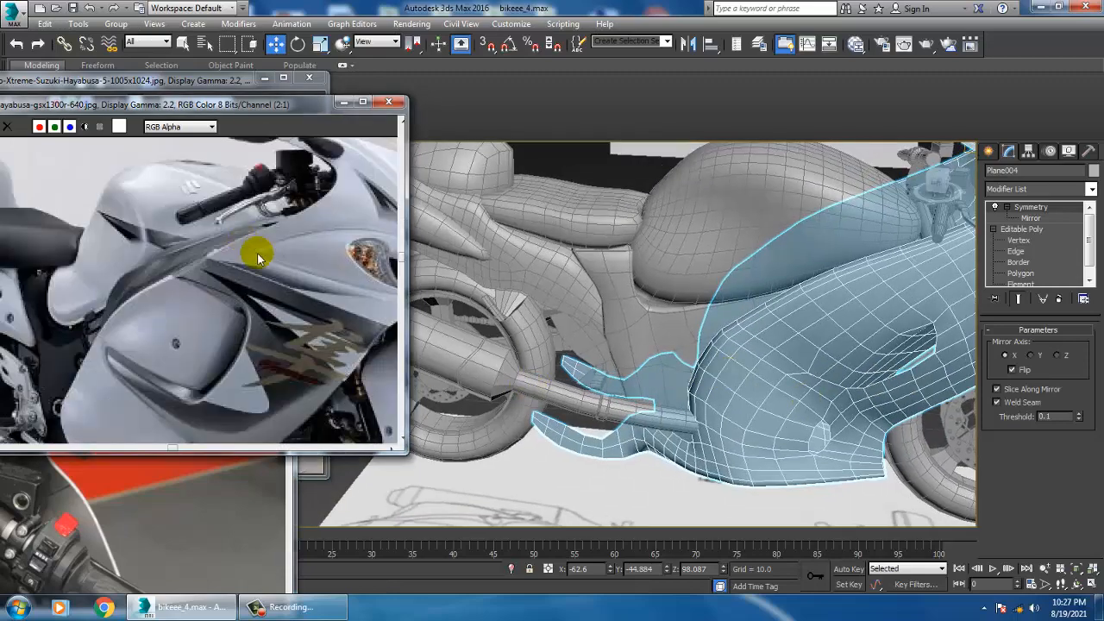
{"action": "scroll", "coordinate": [164, 296], "scroll_direction": "down", "scroll_amount": 1}
{"action": "middle_click_drag", "start_coordinate": [658, 312], "coordinate": [782, 291], "text": "alt"}
{"action": "key", "text": "alt+w"}
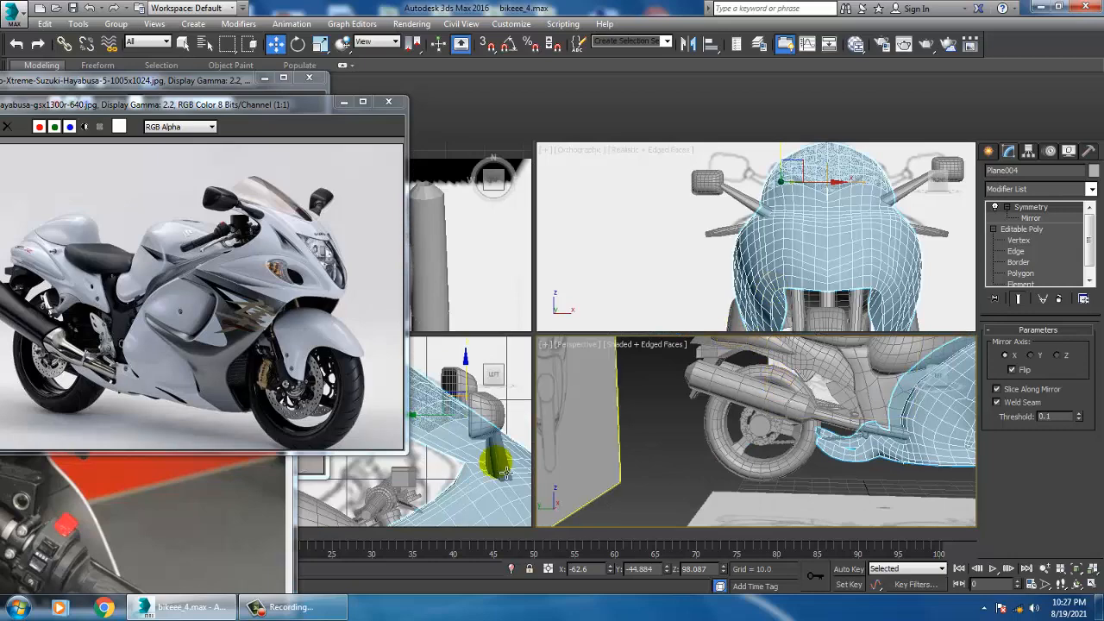
{"action": "key", "text": "alt+w"}
{"action": "scroll", "coordinate": [595, 285], "scroll_direction": "down", "scroll_amount": 3}
{"action": "scroll", "coordinate": [629, 320], "scroll_direction": "up", "scroll_amount": 6}
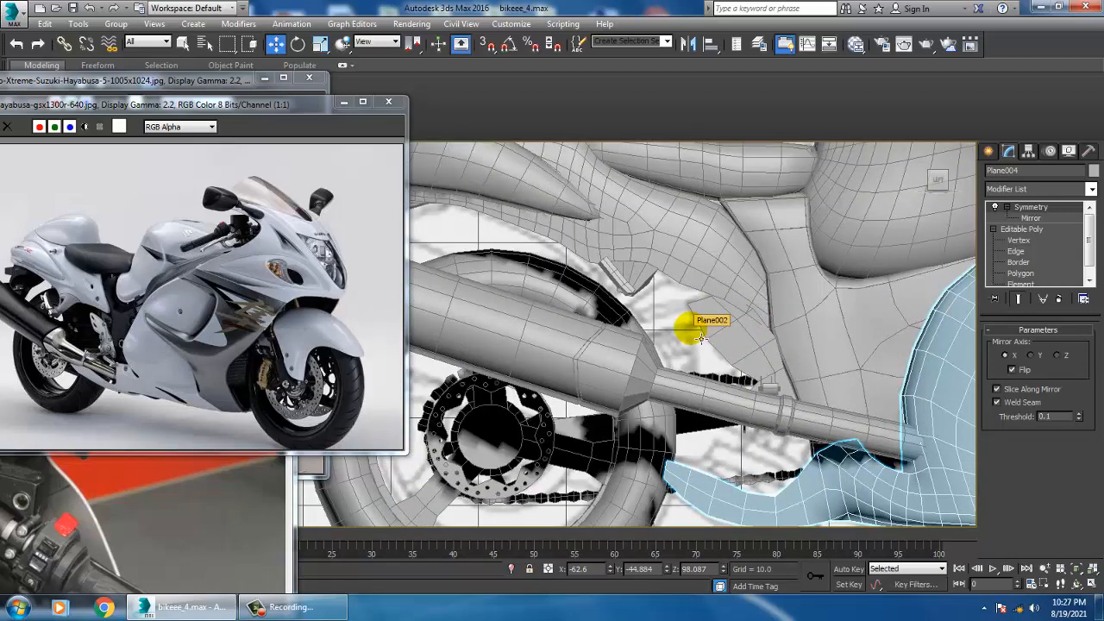
Open the reference photo "WhatsApp Image 2021-08-17 at 2.59.54 PM", enlarge it to 2:1 and place it beside the model.
{"action": "left_click", "coordinate": [142, 523]}
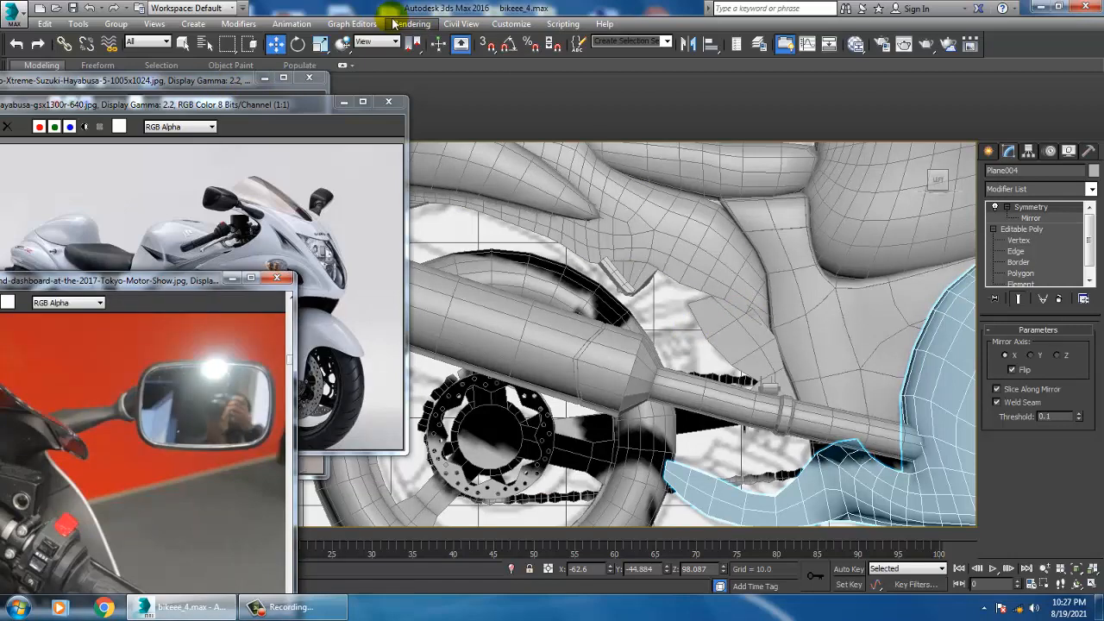
{"action": "left_click", "coordinate": [362, 23]}
{"action": "mouse_move", "coordinate": [415, 32]}
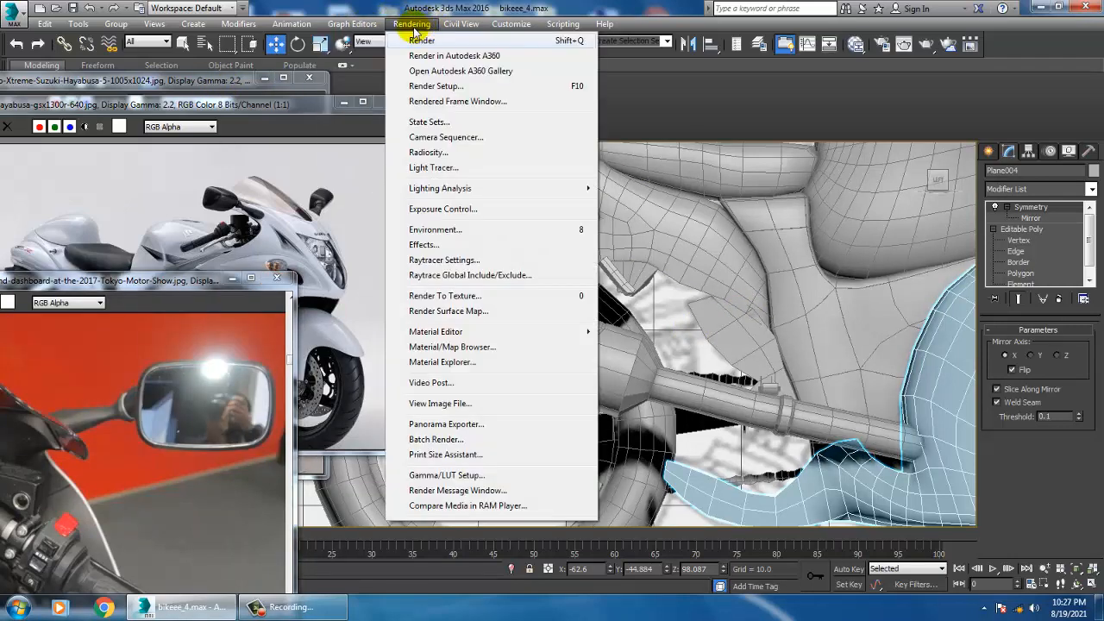
{"action": "left_click", "coordinate": [449, 404]}
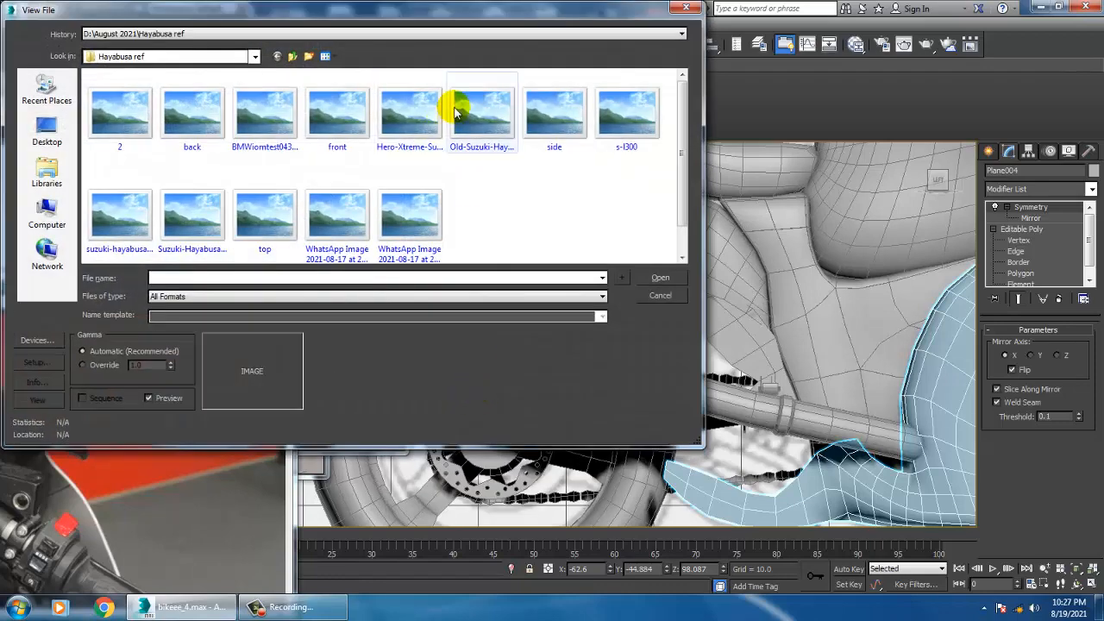
{"action": "left_click", "coordinate": [456, 112]}
{"action": "left_click", "coordinate": [410, 215]}
{"action": "left_click", "coordinate": [335, 213]}
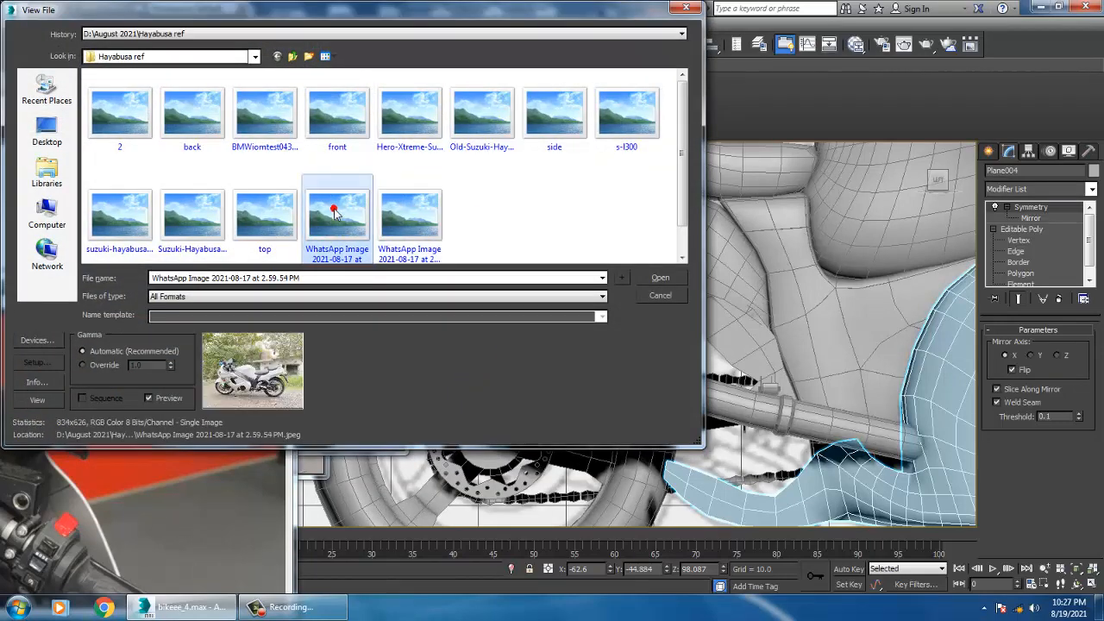
{"action": "double_click", "coordinate": [335, 213]}
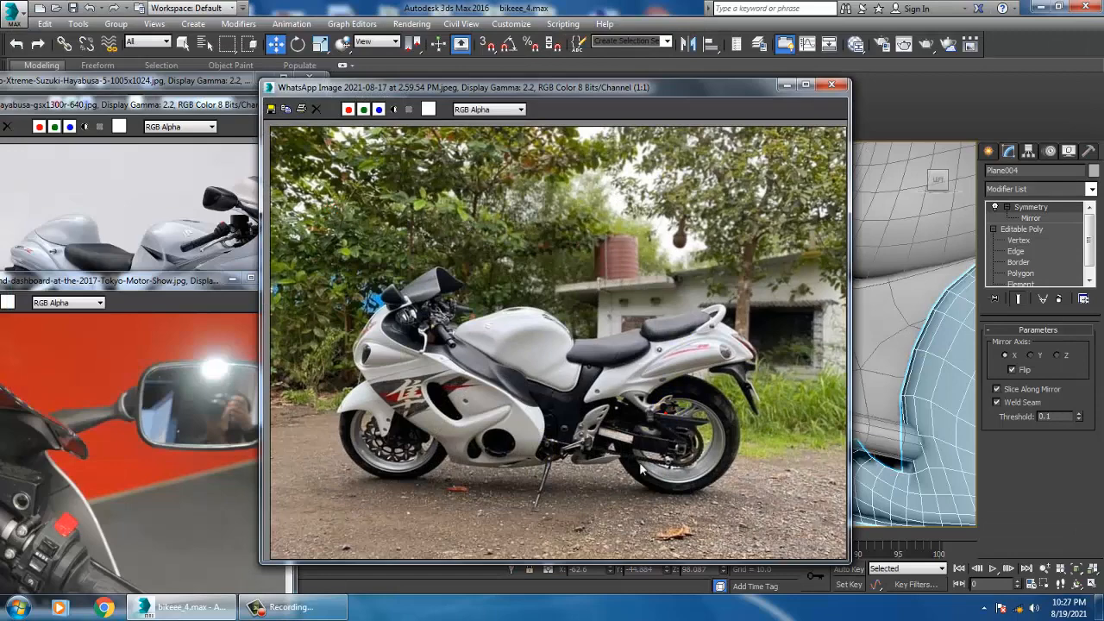
{"action": "scroll", "coordinate": [641, 469], "scroll_direction": "up", "scroll_amount": 1}
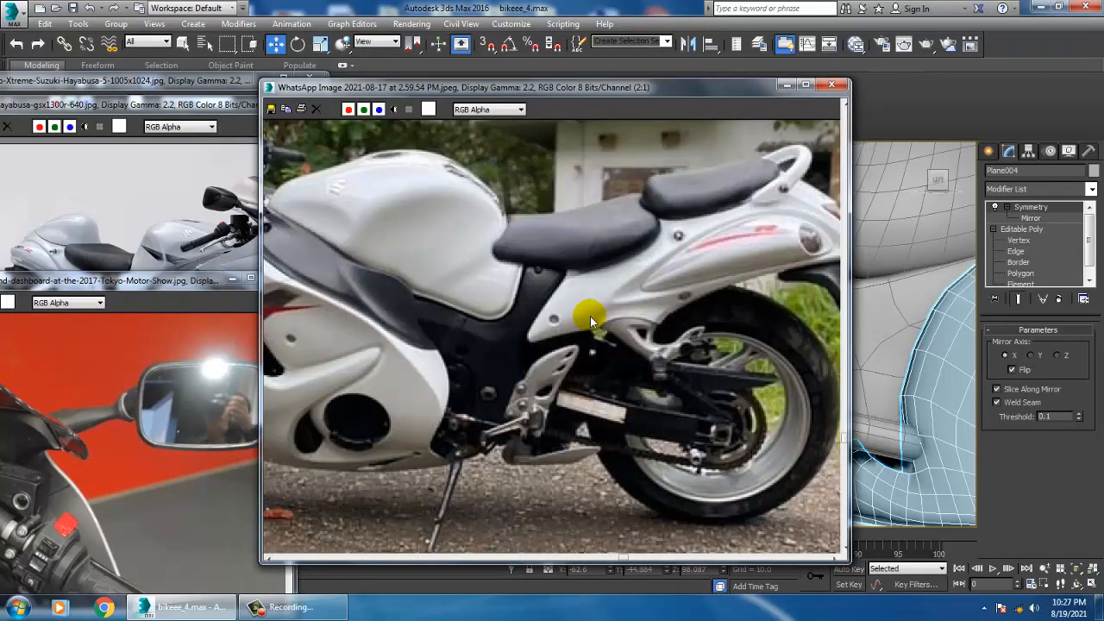
{"action": "left_click_drag", "start_coordinate": [626, 88], "coordinate": [213, 75]}
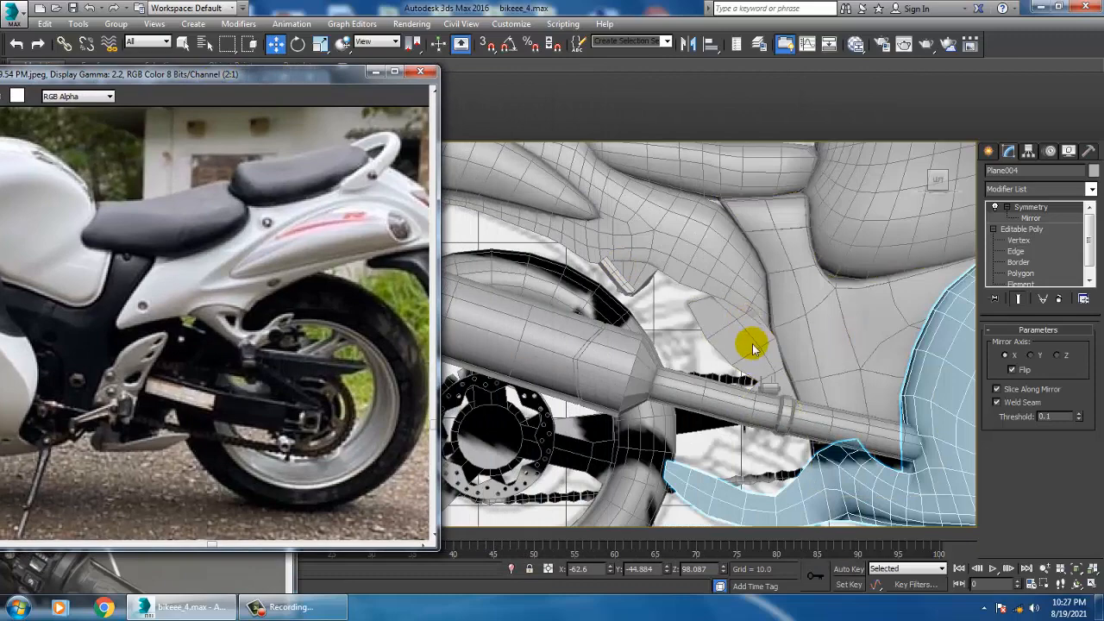
Select the seven footrest and bracket parts above the exhaust pipe, including the plates and the fan-shaped piece.
{"action": "key", "text": "alt+w"}
{"action": "key", "text": "alt+w"}
{"action": "scroll", "coordinate": [747, 335], "scroll_direction": "up", "scroll_amount": 5}
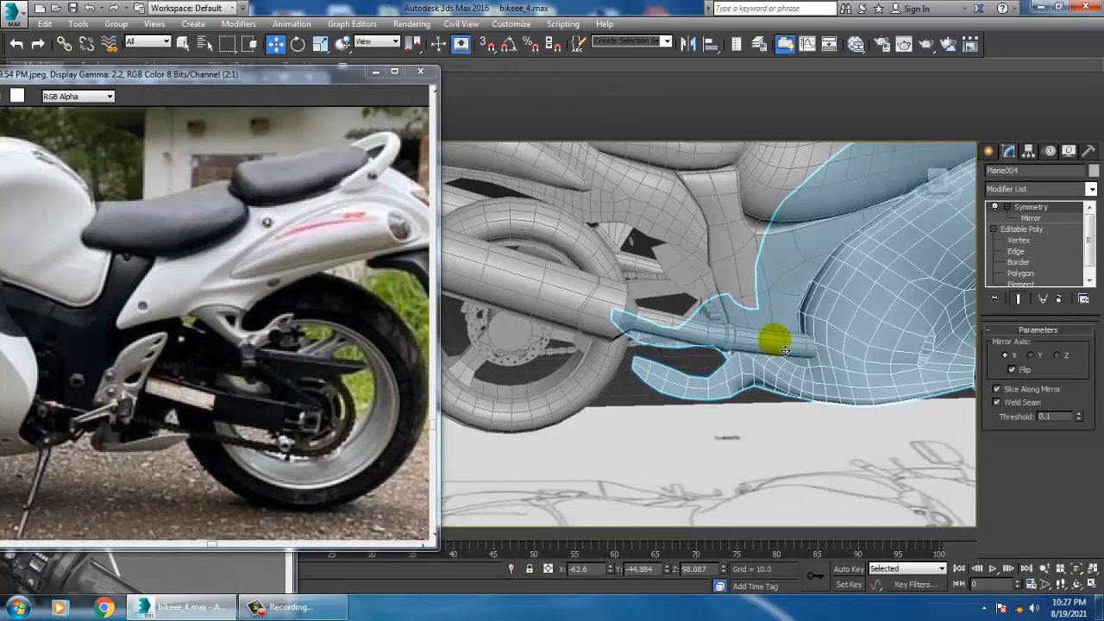
{"action": "left_click", "coordinate": [747, 345]}
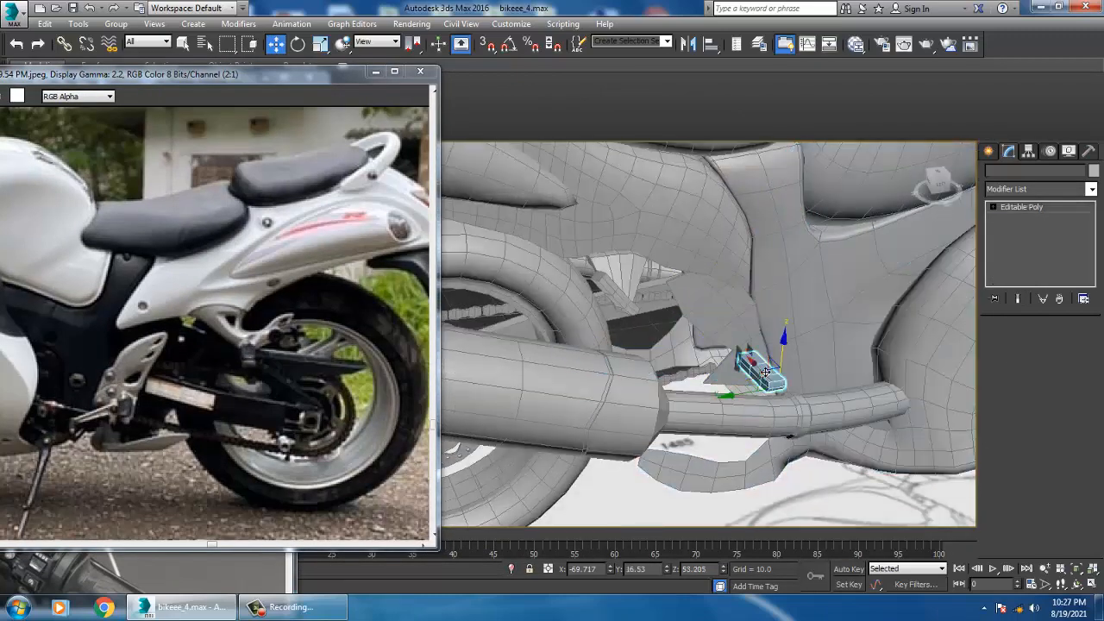
{"action": "scroll", "coordinate": [749, 354], "scroll_direction": "up", "scroll_amount": 2}
{"action": "left_click", "coordinate": [749, 354], "text": "ctrl"}
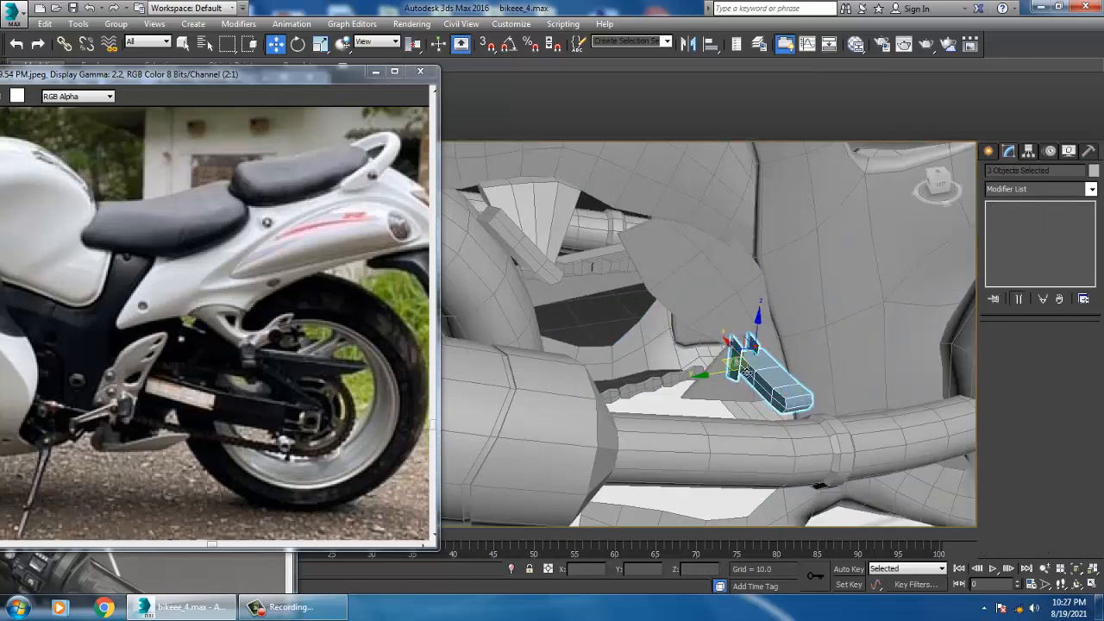
{"action": "mouse_move", "coordinate": [747, 373]}
{"action": "middle_mouse_down", "text": "alt"}
{"action": "mouse_move", "coordinate": [740, 363]}
{"action": "mouse_move", "coordinate": [774, 394]}
{"action": "mouse_move", "coordinate": [717, 377]}
{"action": "mouse_move", "coordinate": [873, 359]}
{"action": "mouse_move", "coordinate": [871, 339]}
{"action": "mouse_move", "coordinate": [736, 348]}
{"action": "mouse_move", "coordinate": [743, 386]}
{"action": "mouse_move", "coordinate": [752, 354]}
{"action": "mouse_move", "coordinate": [751, 389]}
{"action": "mouse_move", "coordinate": [748, 357]}
{"action": "middle_mouse_up", "text": "alt"}
{"action": "scroll", "coordinate": [774, 395], "scroll_direction": "down", "scroll_amount": 5}
{"action": "scroll", "coordinate": [760, 366], "scroll_direction": "up", "scroll_amount": 3}
{"action": "scroll", "coordinate": [751, 355], "scroll_direction": "up", "scroll_amount": 5}
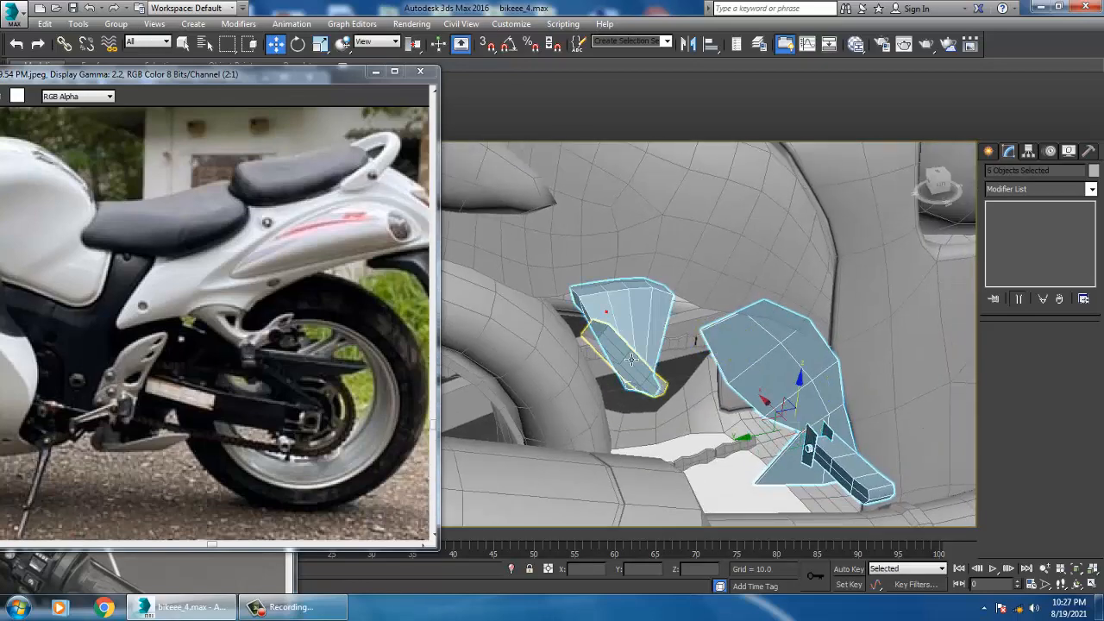
{"action": "left_click", "coordinate": [632, 360], "text": "ctrl"}
{"action": "scroll", "coordinate": [632, 360], "scroll_direction": "down", "scroll_amount": 3}
{"action": "middle_click_drag", "start_coordinate": [632, 359], "coordinate": [661, 366], "text": "alt"}
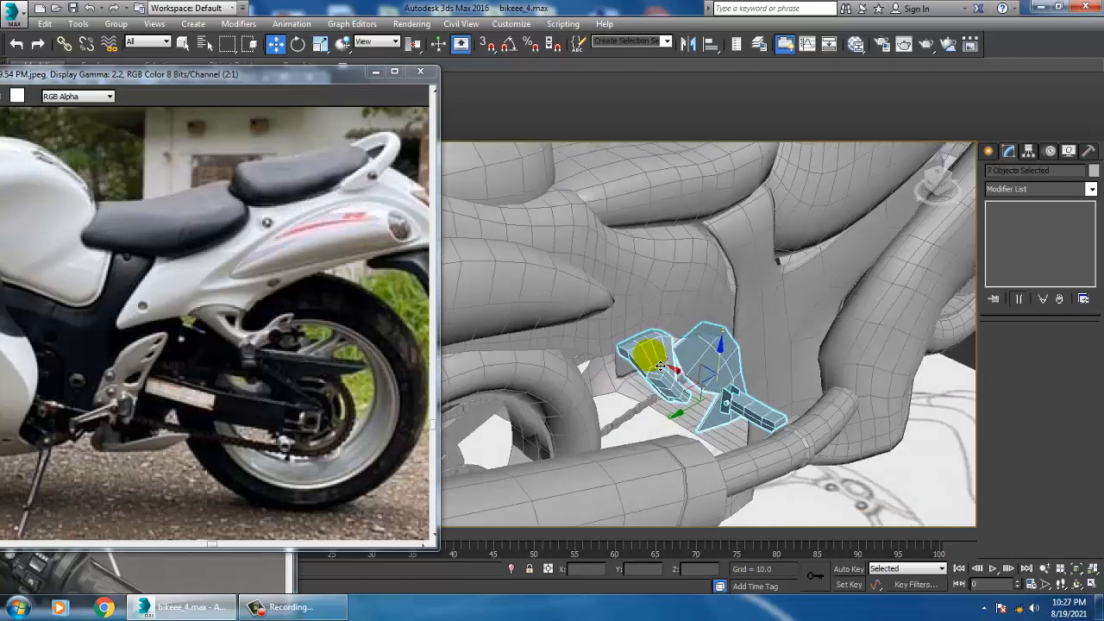
Mirror the selected footrest parts across the X axis as a copy and move the copy into position along X.
{"action": "left_click", "coordinate": [688, 45]}
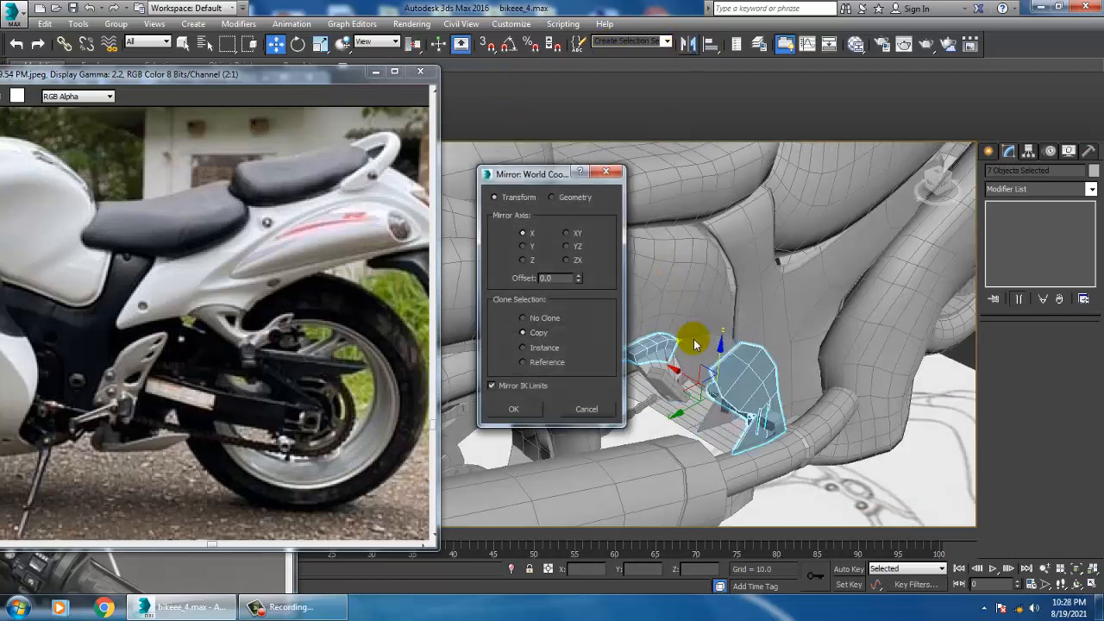
{"action": "left_click", "coordinate": [514, 409]}
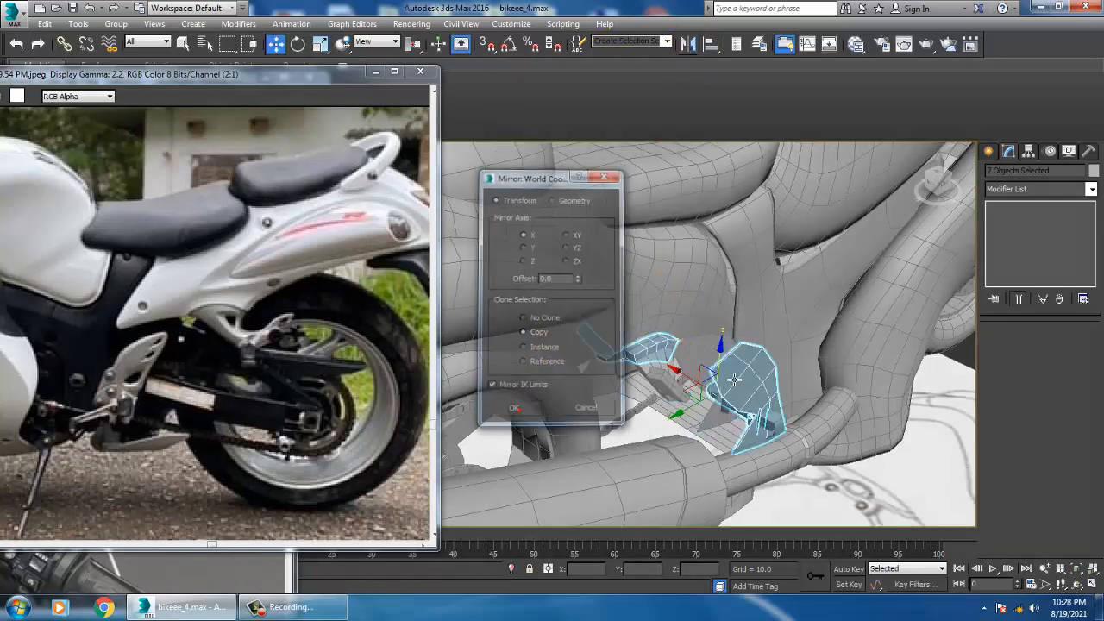
{"action": "middle_click_drag", "start_coordinate": [742, 371], "coordinate": [752, 376], "text": "alt"}
{"action": "middle_click_drag", "start_coordinate": [673, 390], "coordinate": [580, 348], "text": "alt"}
{"action": "scroll", "coordinate": [591, 334], "scroll_direction": "up", "scroll_amount": 3}
{"action": "left_click_drag", "start_coordinate": [592, 345], "coordinate": [616, 347]}
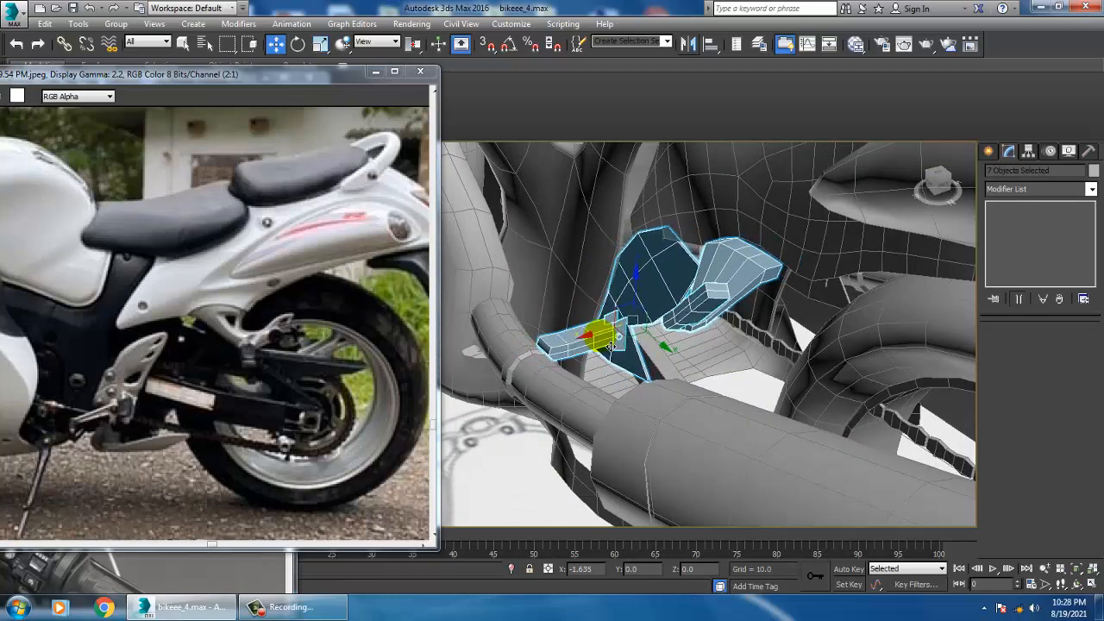
{"action": "middle_click_drag", "start_coordinate": [615, 345], "coordinate": [719, 273], "text": "alt"}
Examine the tail panel and the mirrored bracket plate, comparing the footrest area with the white Hayabusa reference photo.
{"action": "left_click", "coordinate": [679, 207]}
{"action": "scroll", "coordinate": [691, 224], "scroll_direction": "up", "scroll_amount": 3}
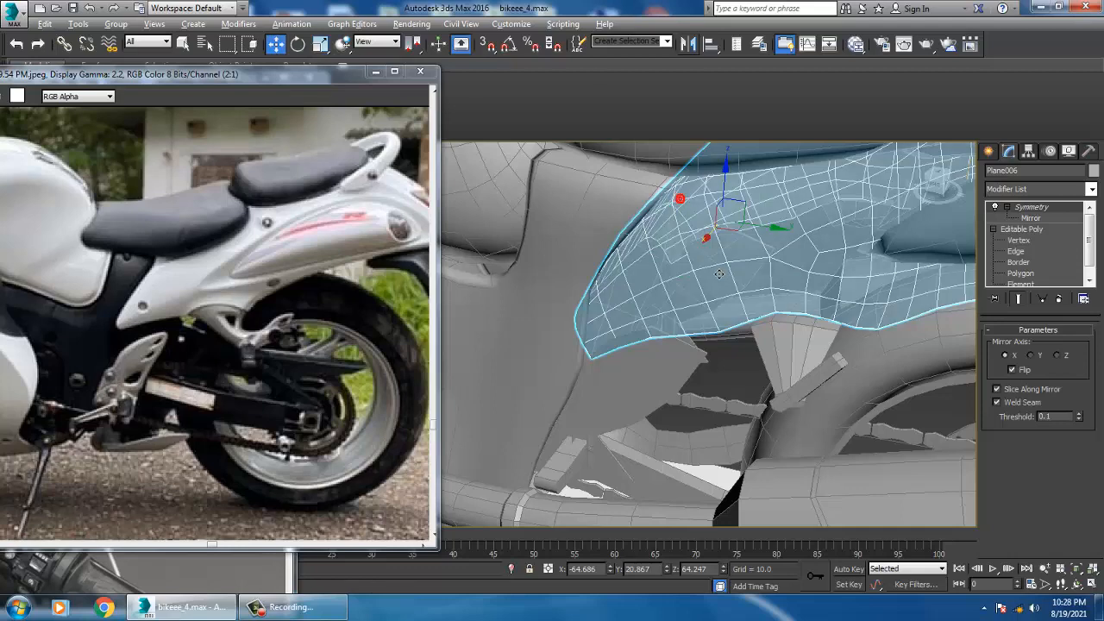
{"action": "left_click", "coordinate": [654, 361]}
{"action": "middle_click_drag", "start_coordinate": [654, 361], "coordinate": [786, 358], "text": "alt"}
{"action": "scroll", "coordinate": [794, 316], "scroll_direction": "down", "scroll_amount": 3}
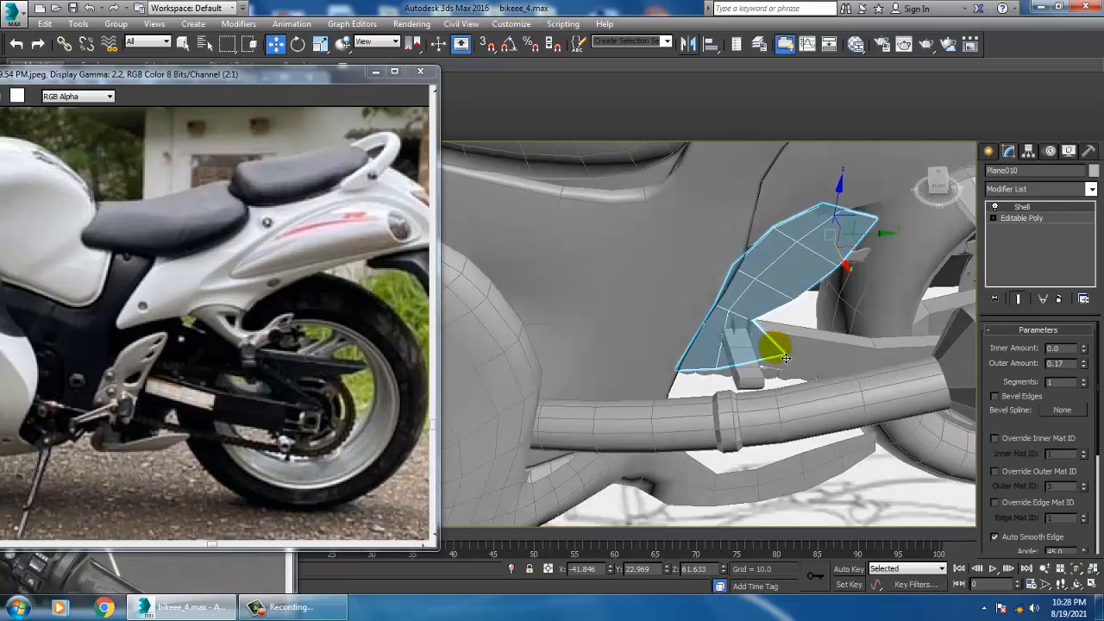
{"action": "scroll", "coordinate": [229, 314], "scroll_direction": "up", "scroll_amount": 2}
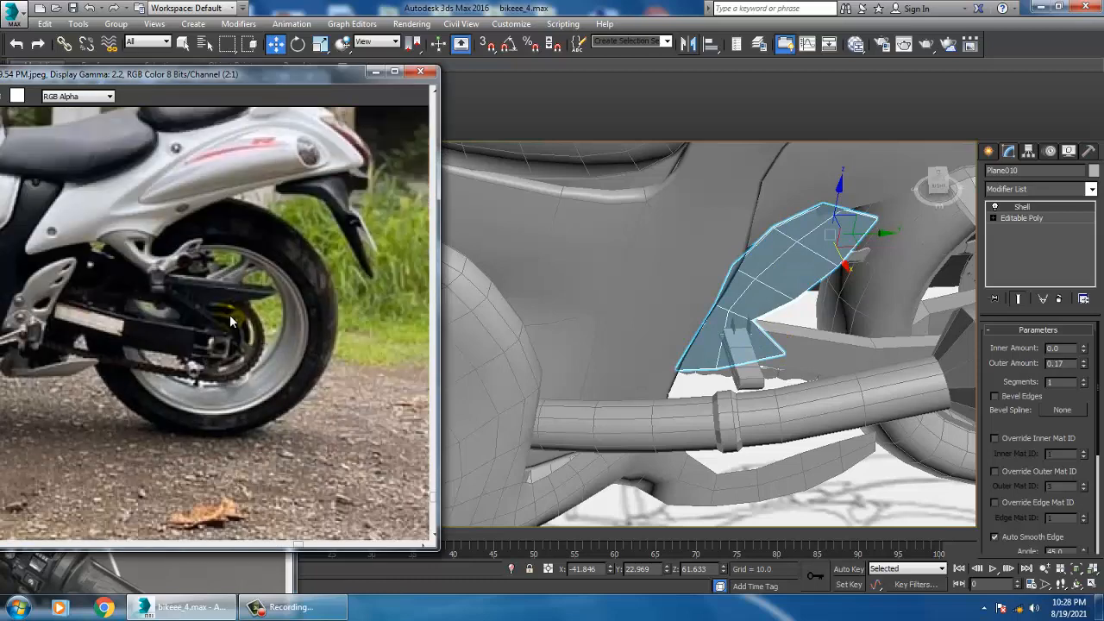
{"action": "scroll", "coordinate": [229, 314], "scroll_direction": "down", "scroll_amount": 1}
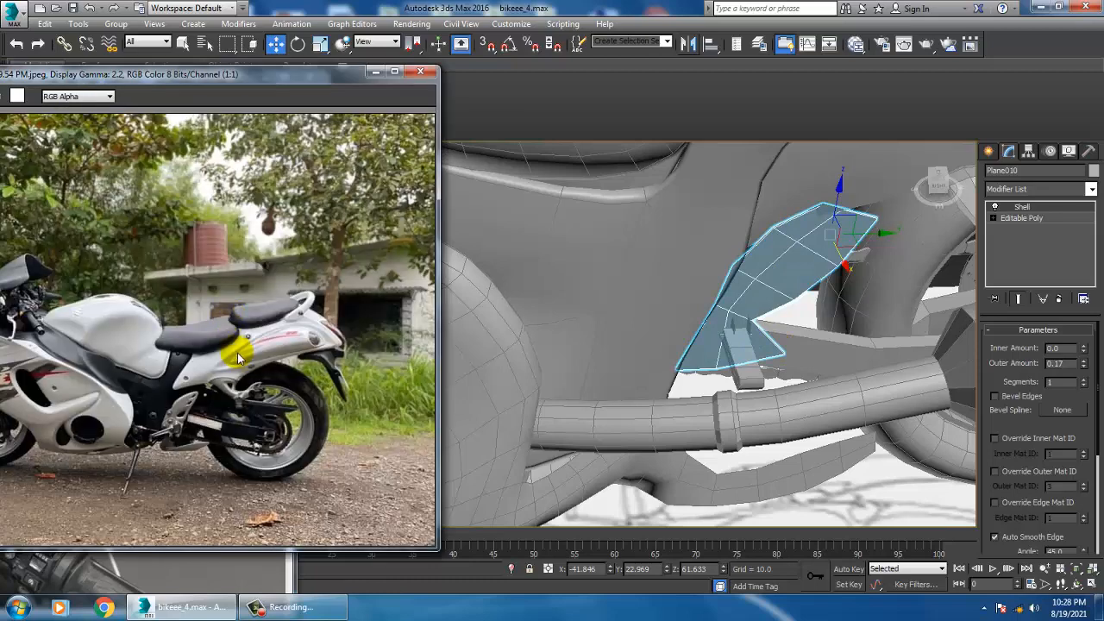
{"action": "scroll", "coordinate": [271, 403], "scroll_direction": "up", "scroll_amount": 1}
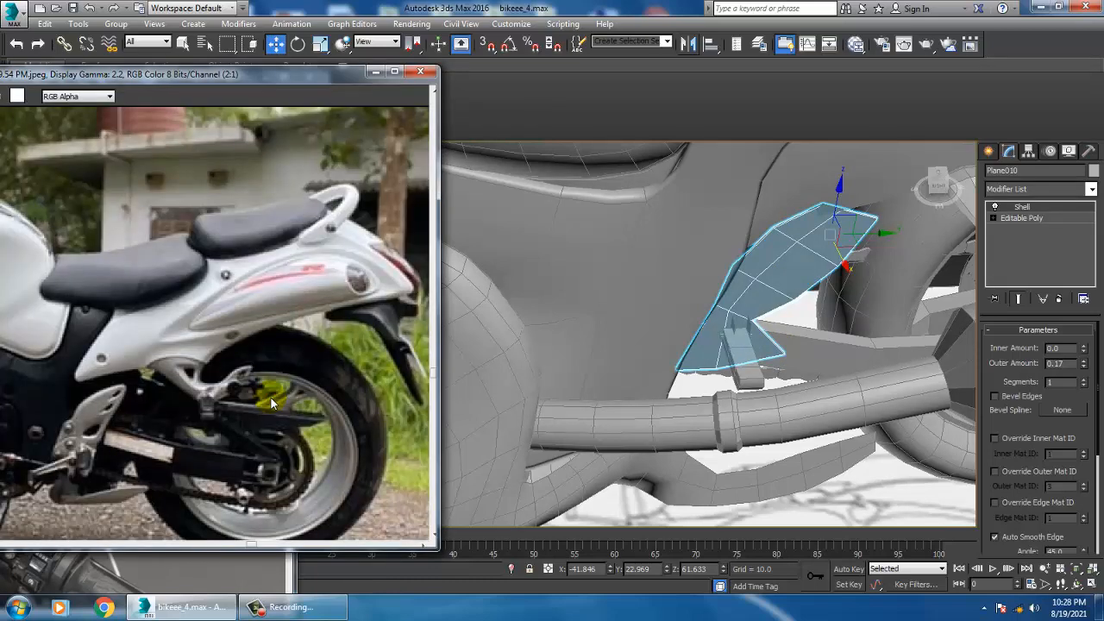
{"action": "scroll", "coordinate": [271, 403], "scroll_direction": "down", "scroll_amount": 1}
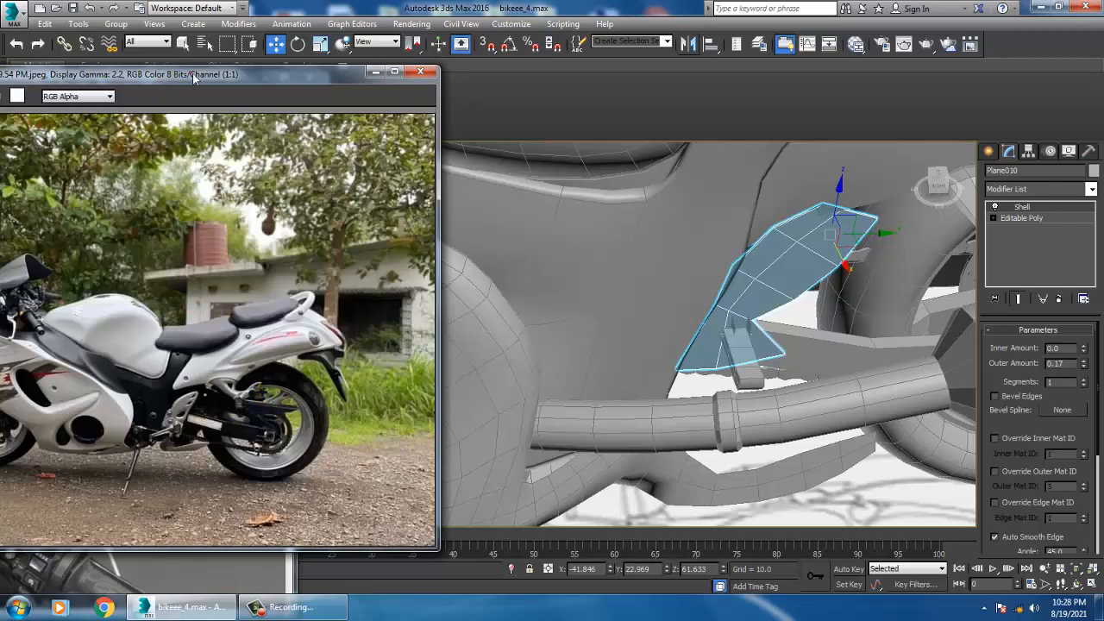
{"action": "left_click_drag", "start_coordinate": [192, 73], "coordinate": [168, 66]}
{"action": "scroll", "coordinate": [211, 400], "scroll_direction": "up", "scroll_amount": 1}
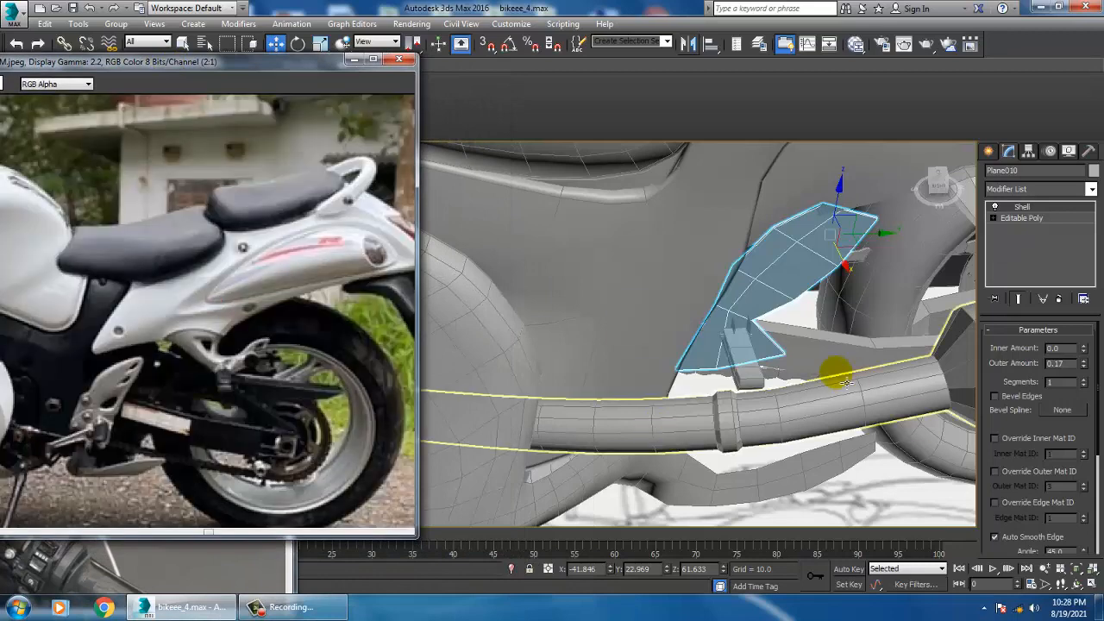
Create a six-sided cylinder with AutoGrid on the bracket plate beside the footrest, about 0.63 in radius and 3.03 in height.
{"action": "middle_click_drag", "start_coordinate": [845, 380], "coordinate": [831, 353]}
{"action": "scroll", "coordinate": [725, 354], "scroll_direction": "up", "scroll_amount": 4}
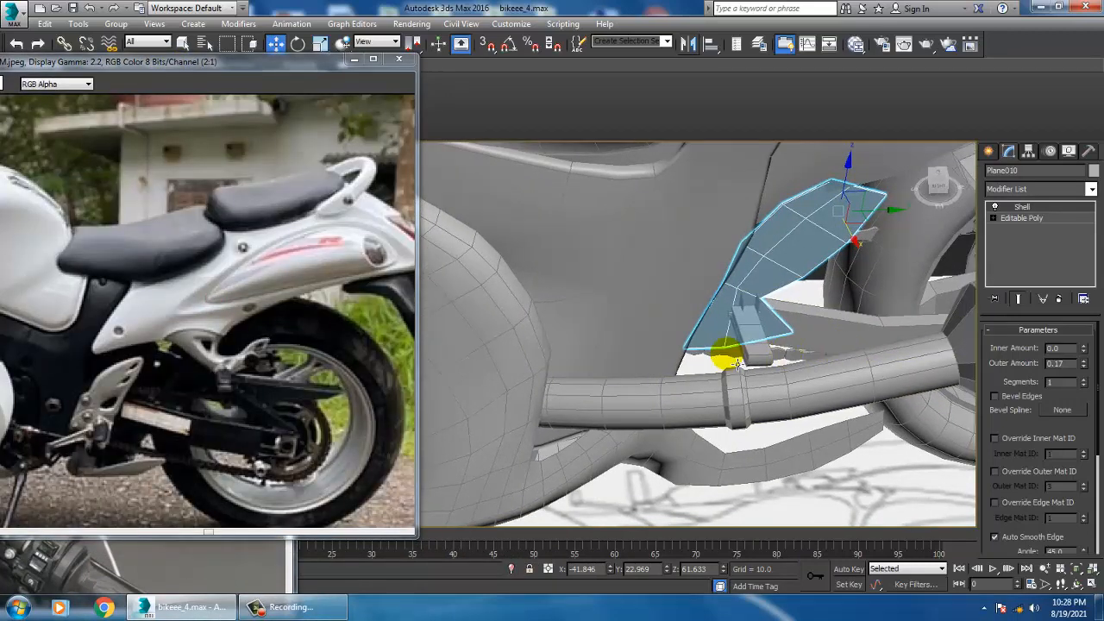
{"action": "left_click", "coordinate": [989, 151]}
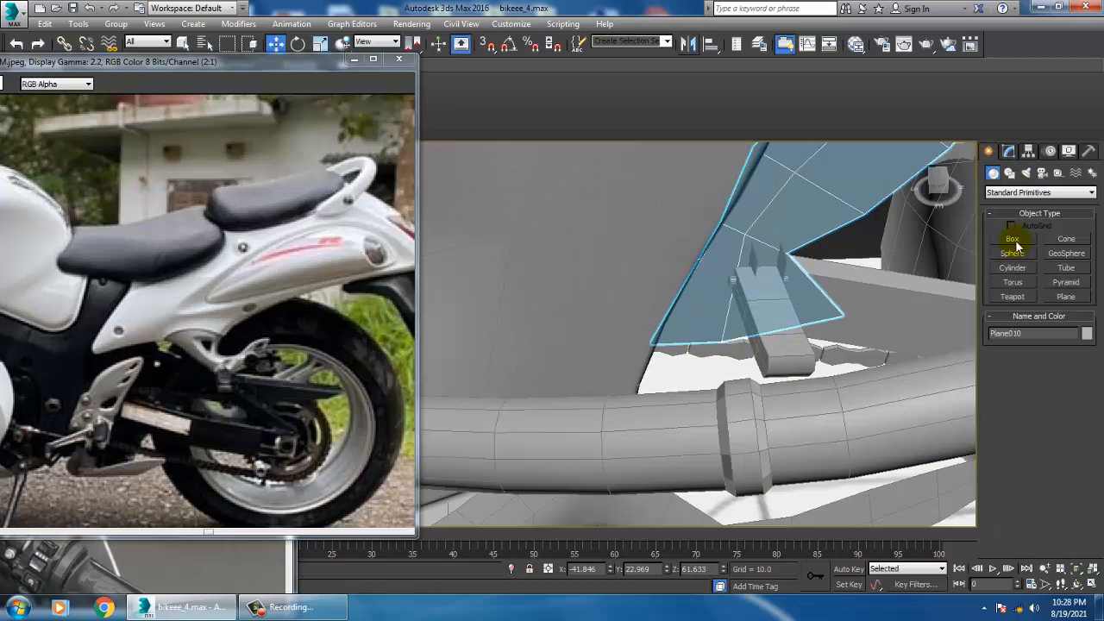
{"action": "left_click", "coordinate": [1011, 269]}
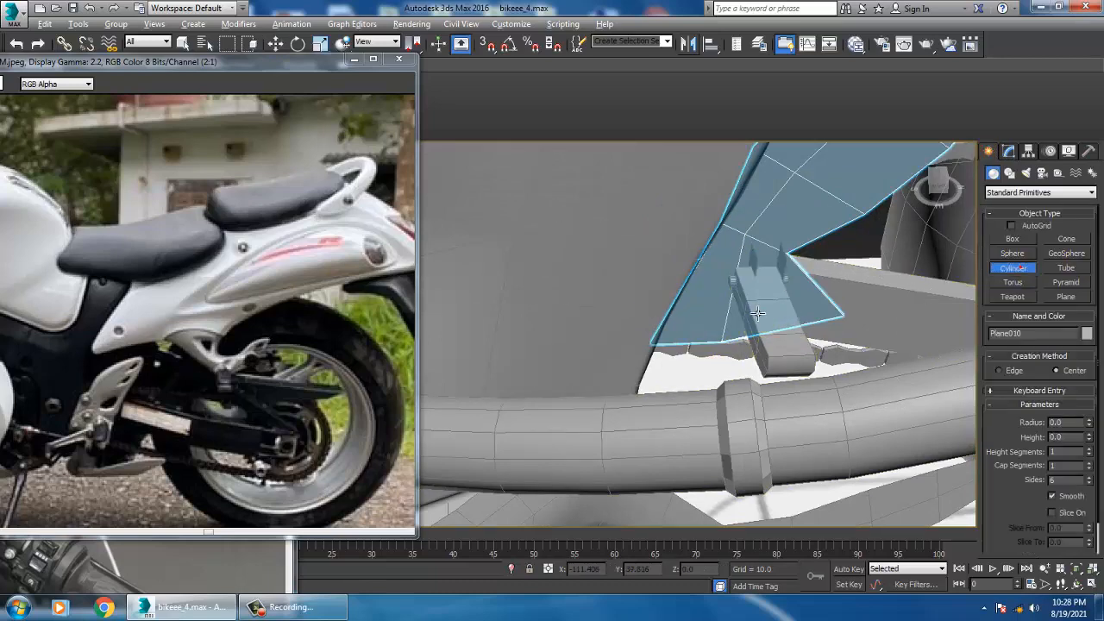
{"action": "middle_click_drag", "start_coordinate": [752, 313], "coordinate": [752, 286], "text": "alt"}
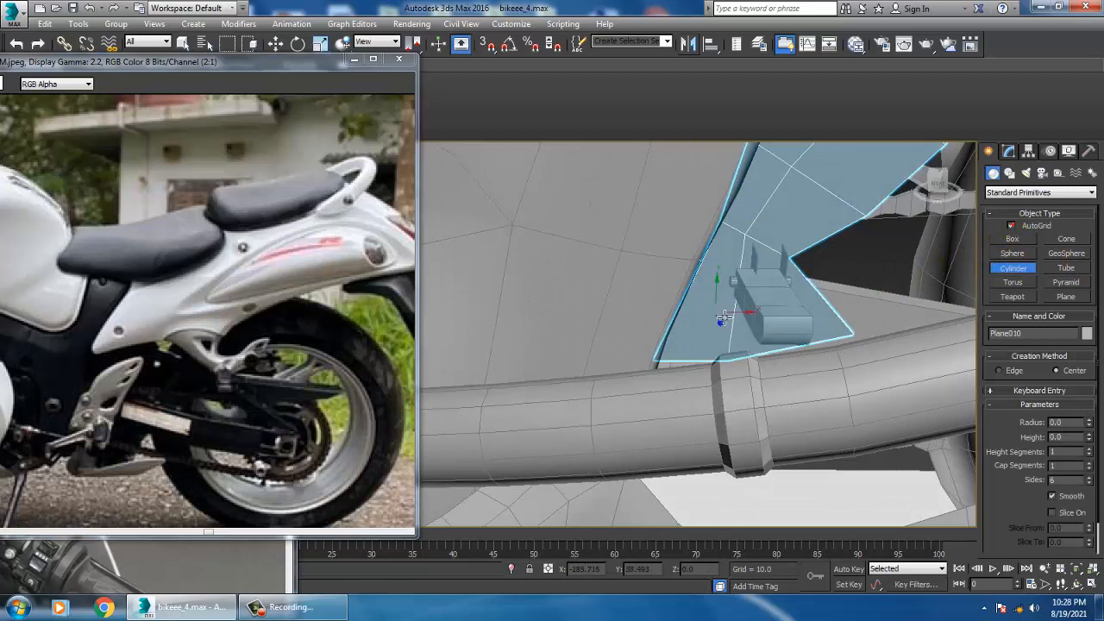
{"action": "left_click_drag", "start_coordinate": [707, 302], "coordinate": [714, 307]}
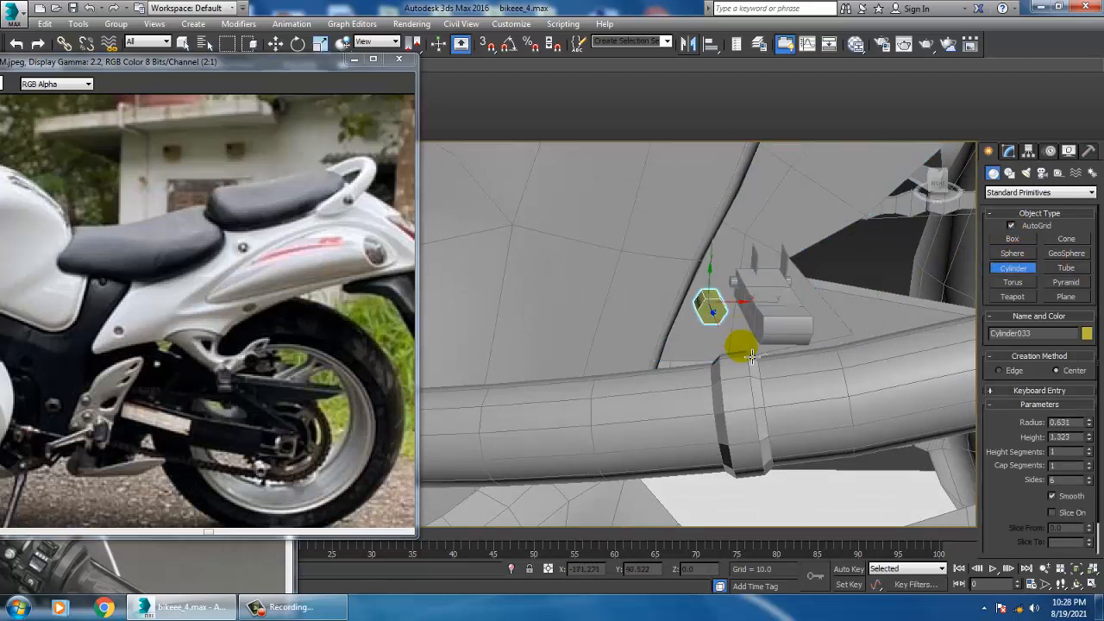
{"action": "left_click", "coordinate": [762, 392]}
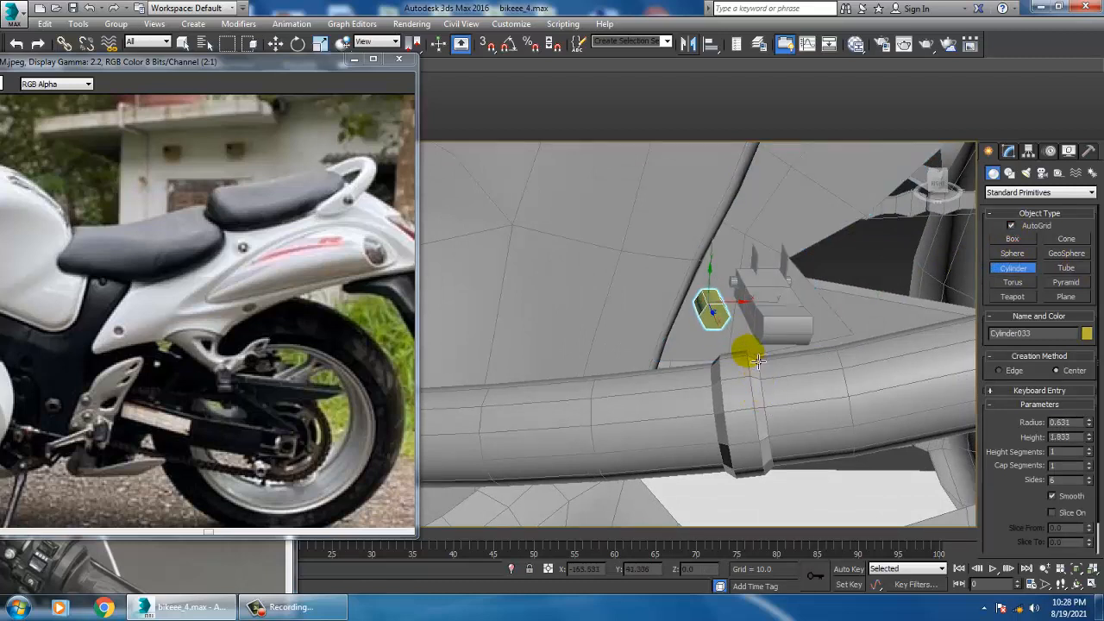
{"action": "right_click", "coordinate": [781, 391]}
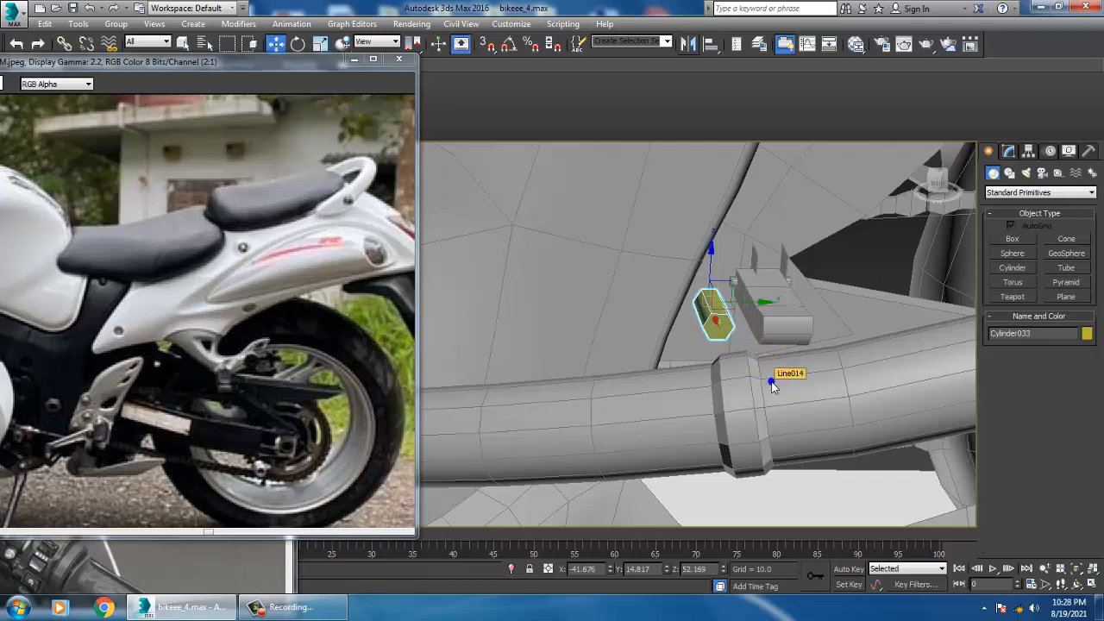
Move the new cylinder slightly along X into the bracket plate, to X -41.846.
{"action": "middle_click_drag", "start_coordinate": [748, 330], "coordinate": [798, 339], "text": "alt"}
{"action": "scroll", "coordinate": [720, 330], "scroll_direction": "up", "scroll_amount": 4}
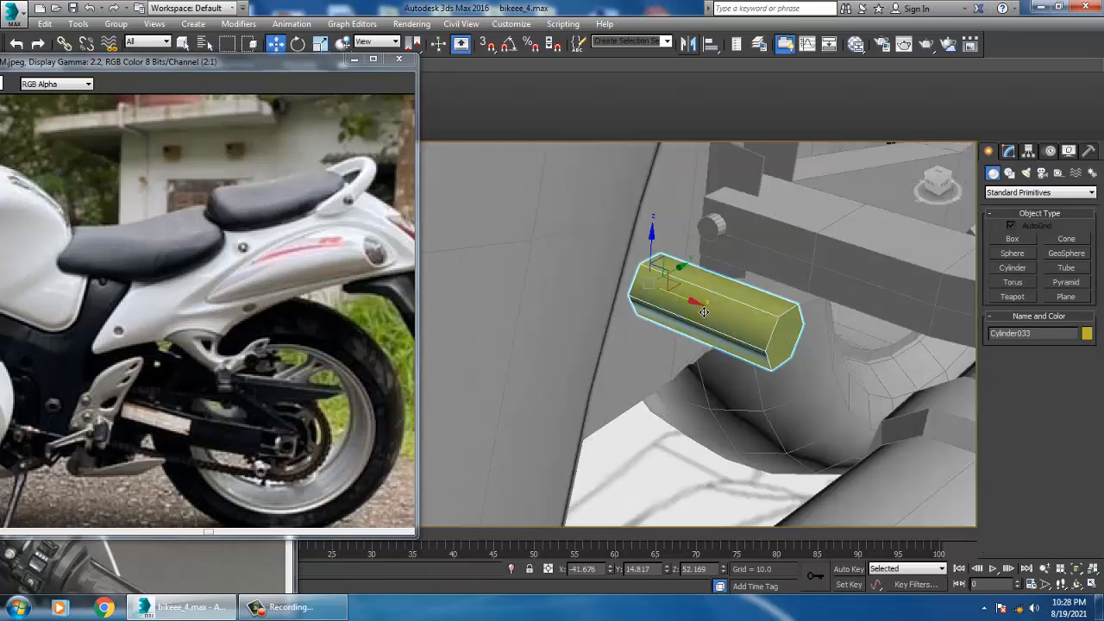
{"action": "left_click_drag", "start_coordinate": [704, 312], "coordinate": [697, 310]}
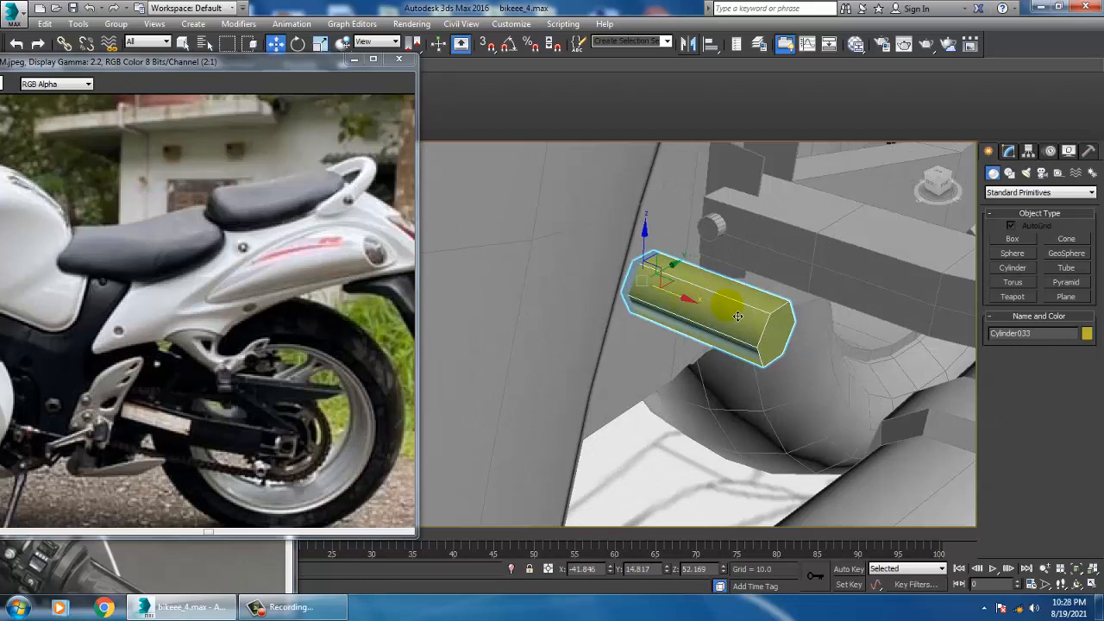
Convert the new cylinder beside the footrest to an Editable Poly.
{"action": "middle_click_drag", "start_coordinate": [738, 317], "coordinate": [683, 346], "text": "alt"}
{"action": "scroll", "coordinate": [683, 345], "scroll_direction": "down", "scroll_amount": 5}
{"action": "key", "text": "1"}
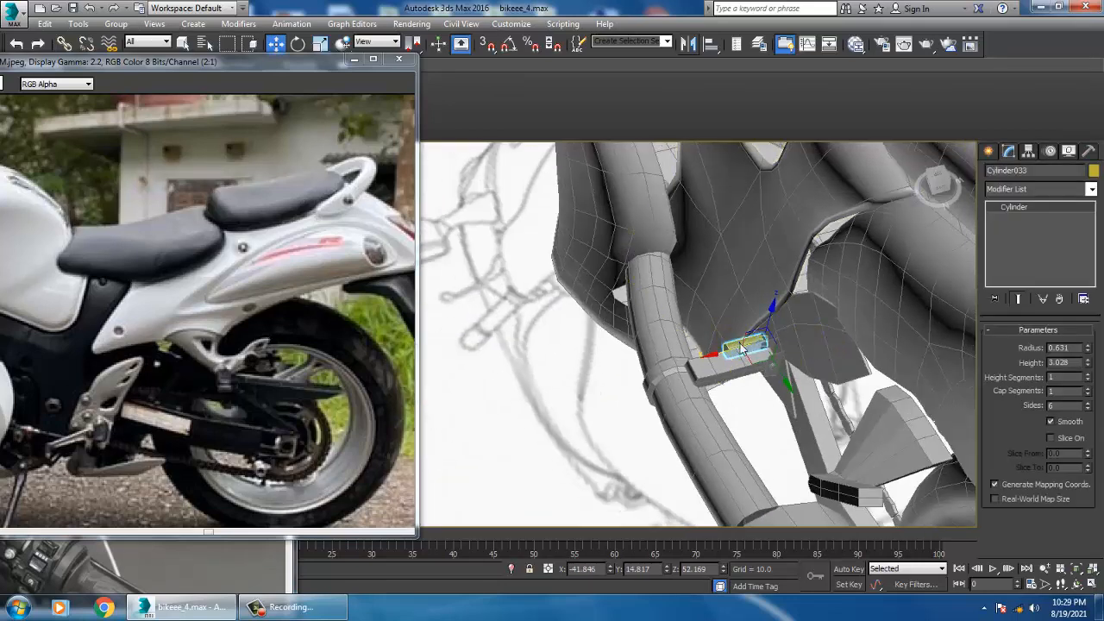
{"action": "right_click", "coordinate": [742, 348]}
{"action": "mouse_move", "coordinate": [789, 474]}
{"action": "left_click", "coordinate": [978, 497]}
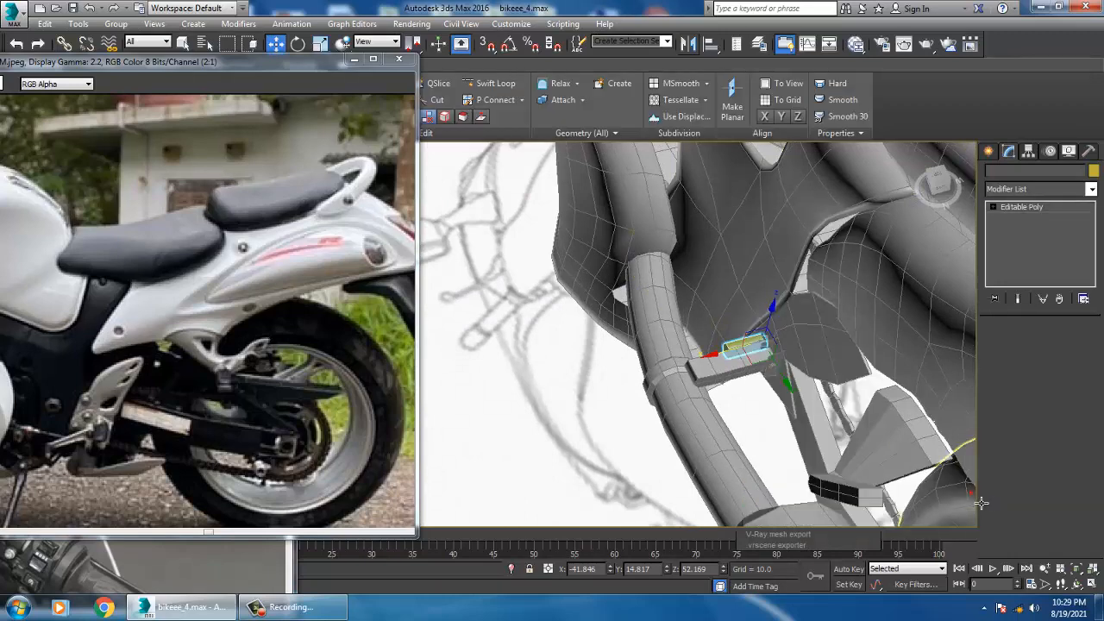
Lengthen the cylinder by moving its six outer end vertices outward along X to about -37.35.
{"action": "key", "text": "1"}
{"action": "scroll", "coordinate": [763, 381], "scroll_direction": "up", "scroll_amount": 5}
{"action": "left_click_drag", "start_coordinate": [653, 287], "coordinate": [732, 411]}
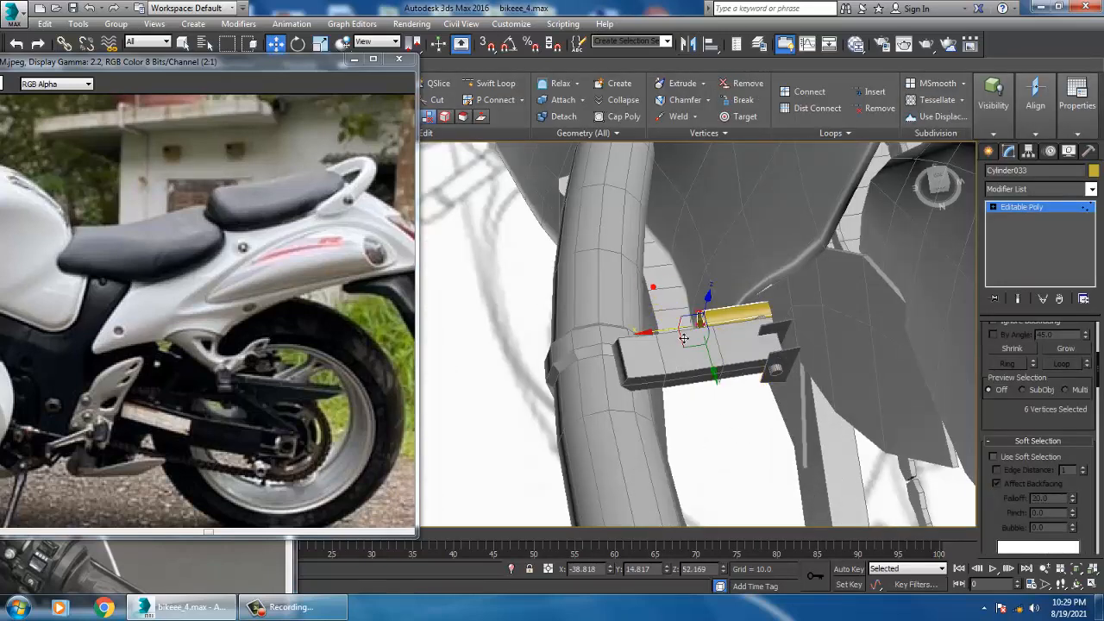
{"action": "middle_click_drag", "start_coordinate": [638, 338], "coordinate": [695, 330], "text": "alt"}
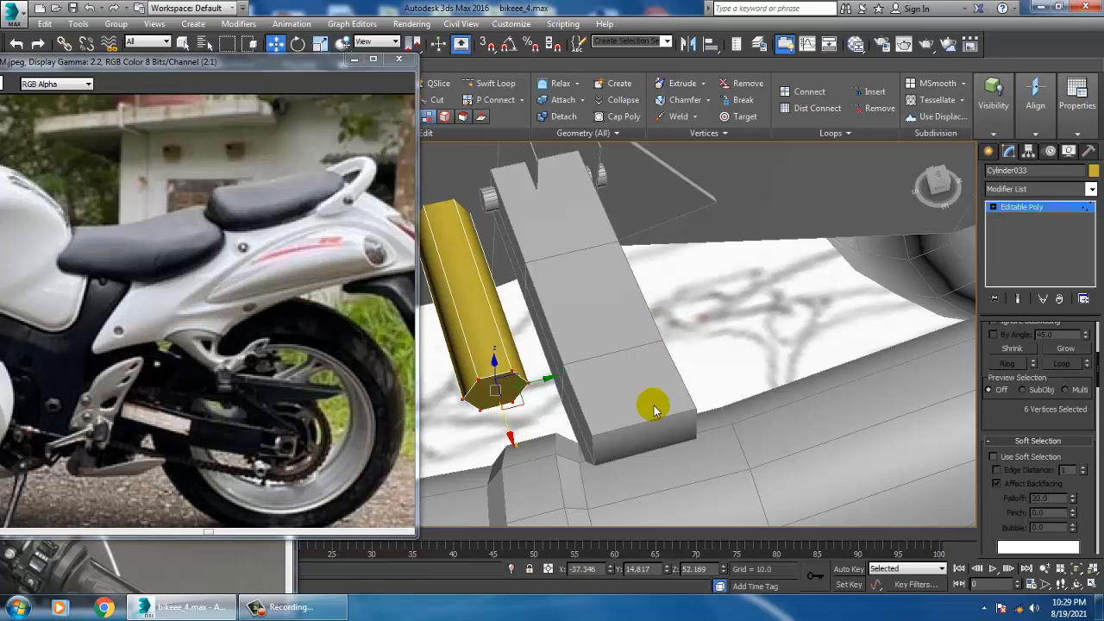
{"action": "left_click", "coordinate": [293, 607]}
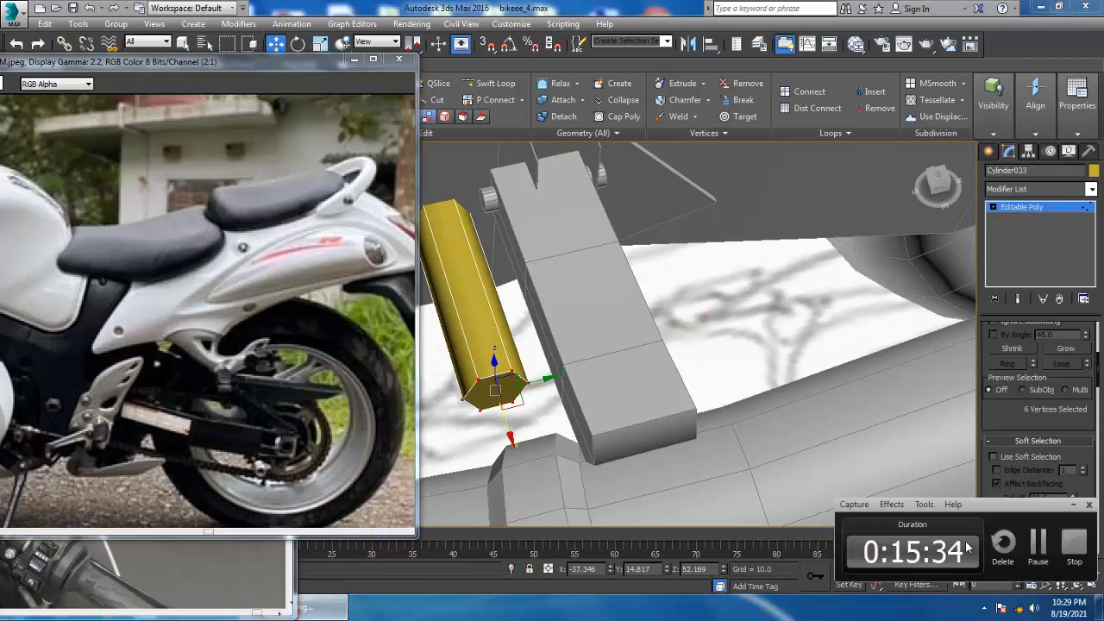
{"action": "left_click", "coordinate": [1040, 543]}
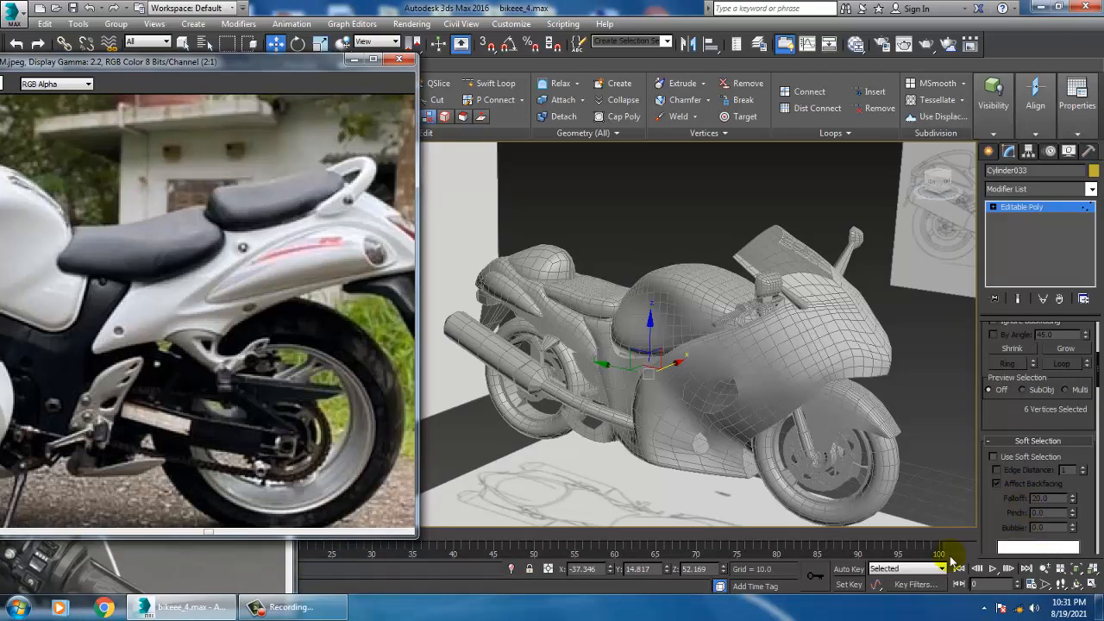
Move the cylinder's outer end vertices slightly further outward along X, to -37.094.
{"action": "middle_click_drag", "start_coordinate": [751, 386], "coordinate": [646, 365], "text": "alt"}
{"action": "scroll", "coordinate": [698, 443], "scroll_direction": "up", "scroll_amount": 5}
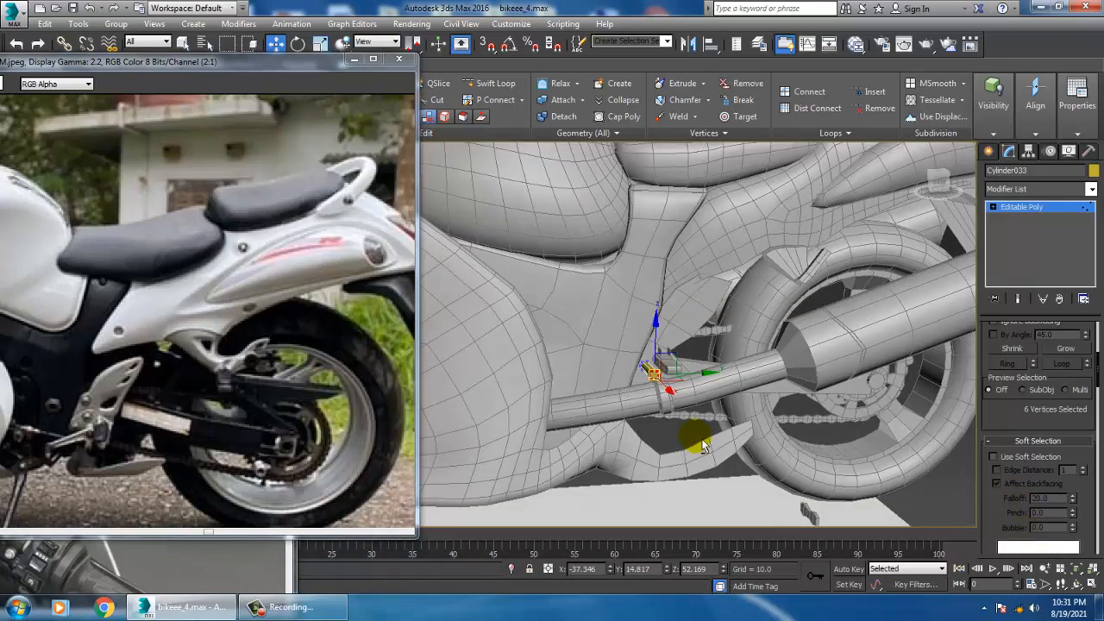
{"action": "middle_click_drag", "start_coordinate": [698, 443], "coordinate": [527, 284], "text": "alt"}
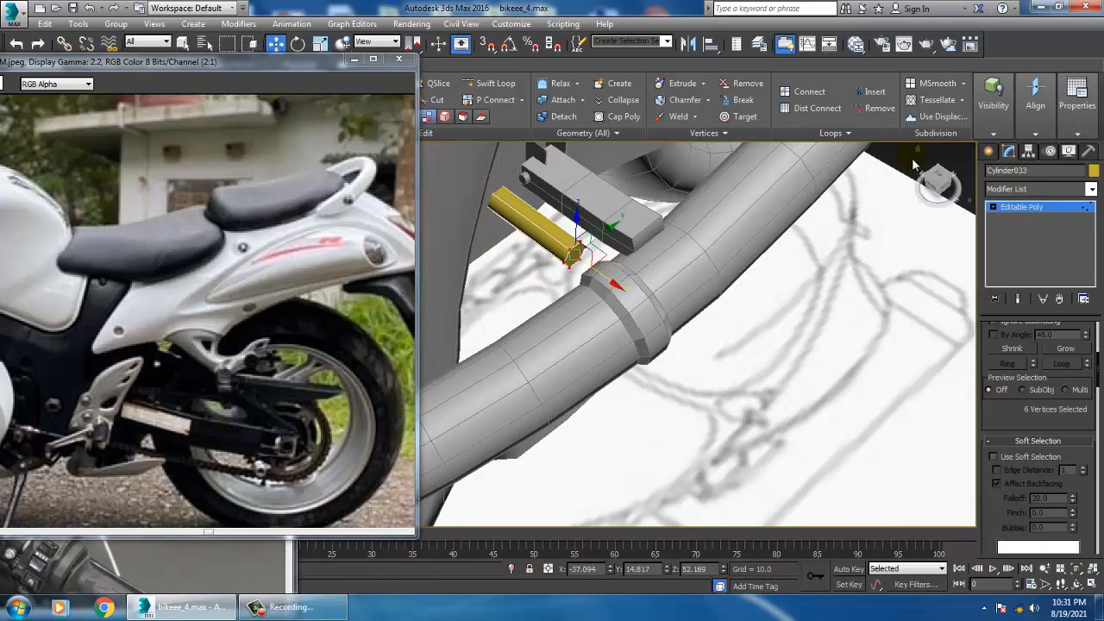
Connect the cylinder's lengthwise edges with two segments to add two loops around its middle.
{"action": "left_click", "coordinate": [990, 151]}
{"action": "middle_click_drag", "start_coordinate": [665, 276], "coordinate": [586, 230], "text": "alt"}
{"action": "right_click", "coordinate": [584, 226]}
{"action": "left_click", "coordinate": [566, 275]}
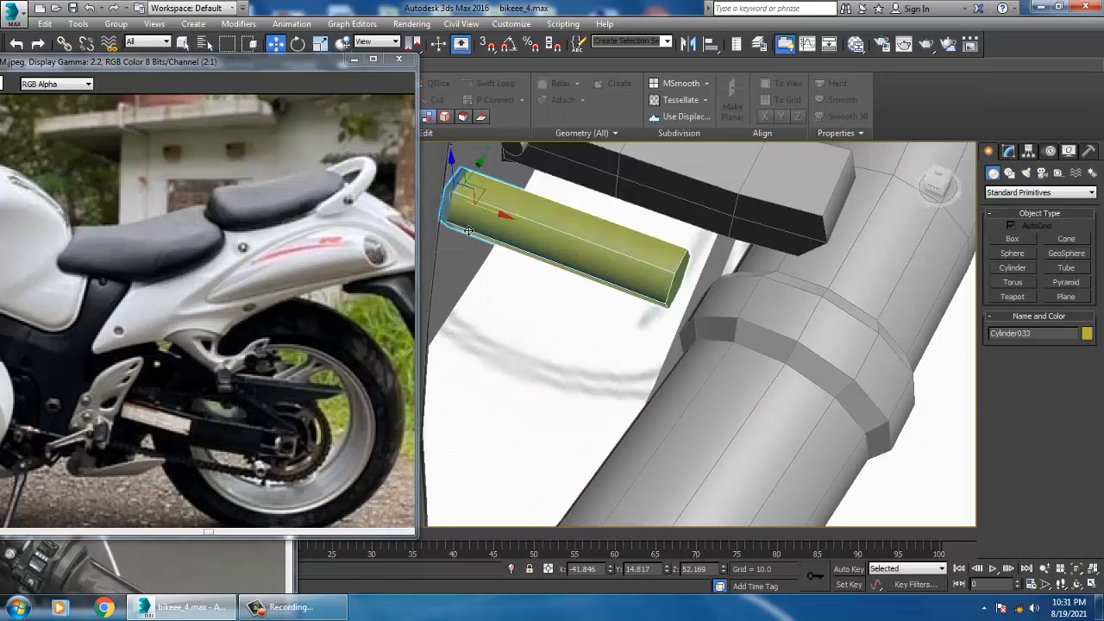
{"action": "left_click", "coordinate": [1008, 152]}
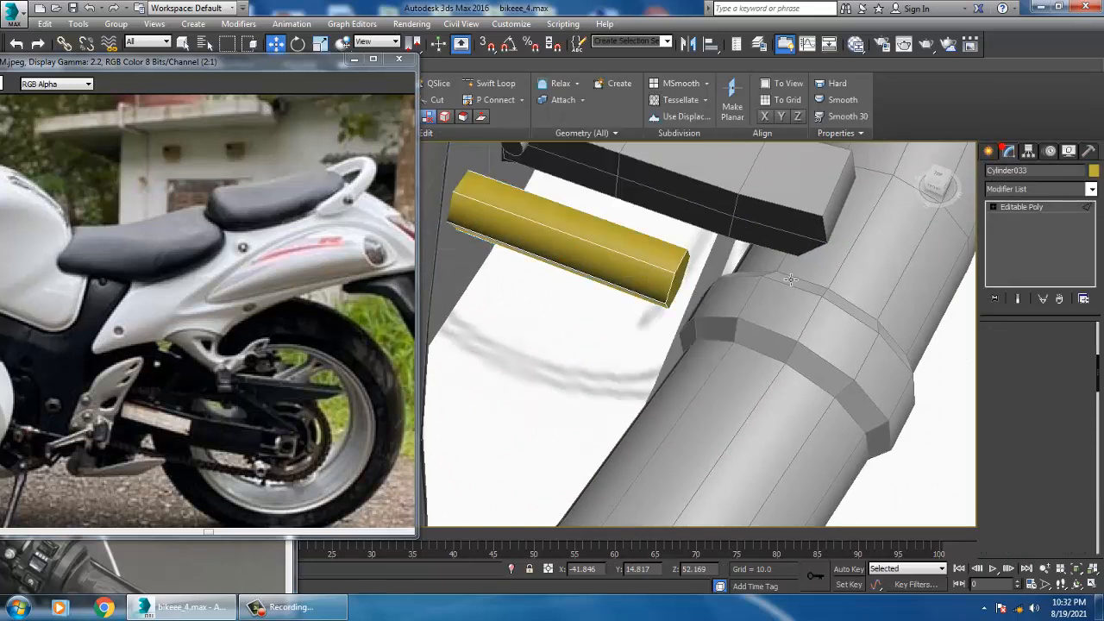
{"action": "key", "text": "2"}
{"action": "scroll", "coordinate": [1064, 482], "scroll_direction": "down", "scroll_amount": 5}
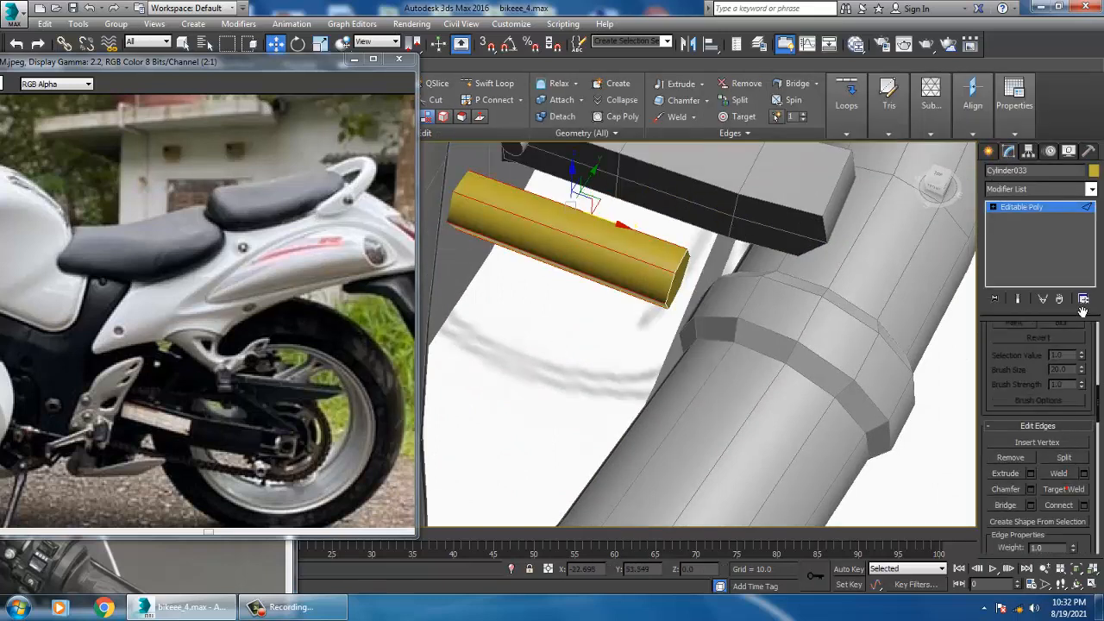
{"action": "left_click", "coordinate": [1084, 391]}
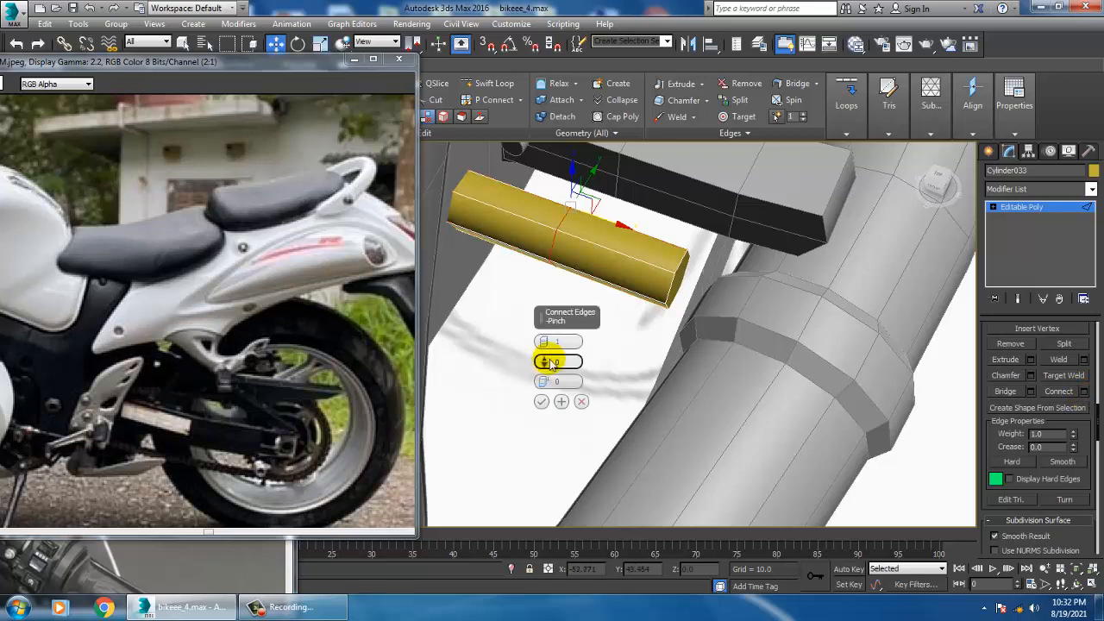
{"action": "left_click", "coordinate": [541, 401]}
Move the vertices of the two middle loops along X toward the cylinder's outer end, centred at about -38.87.
{"action": "key", "text": "1"}
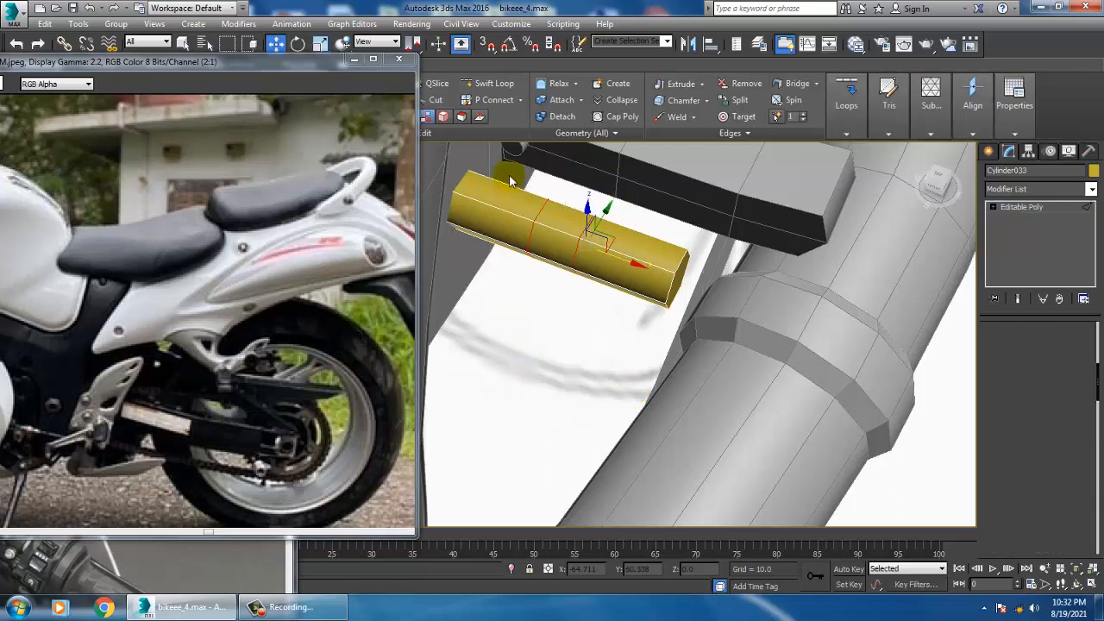
{"action": "left_click_drag", "start_coordinate": [509, 176], "coordinate": [542, 212]}
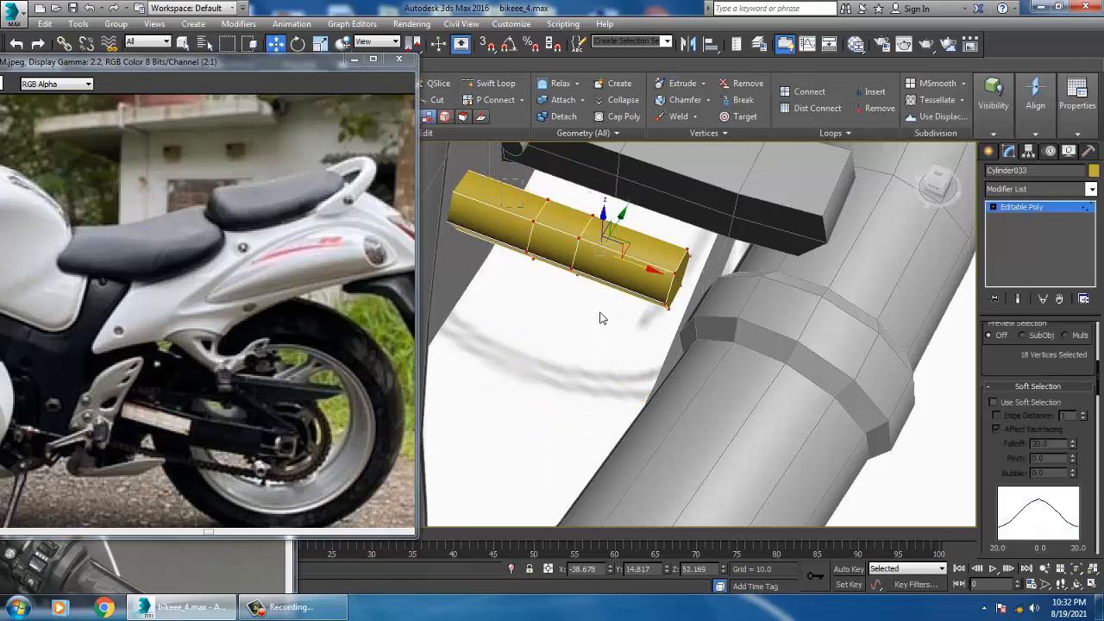
{"action": "key", "text": "4"}
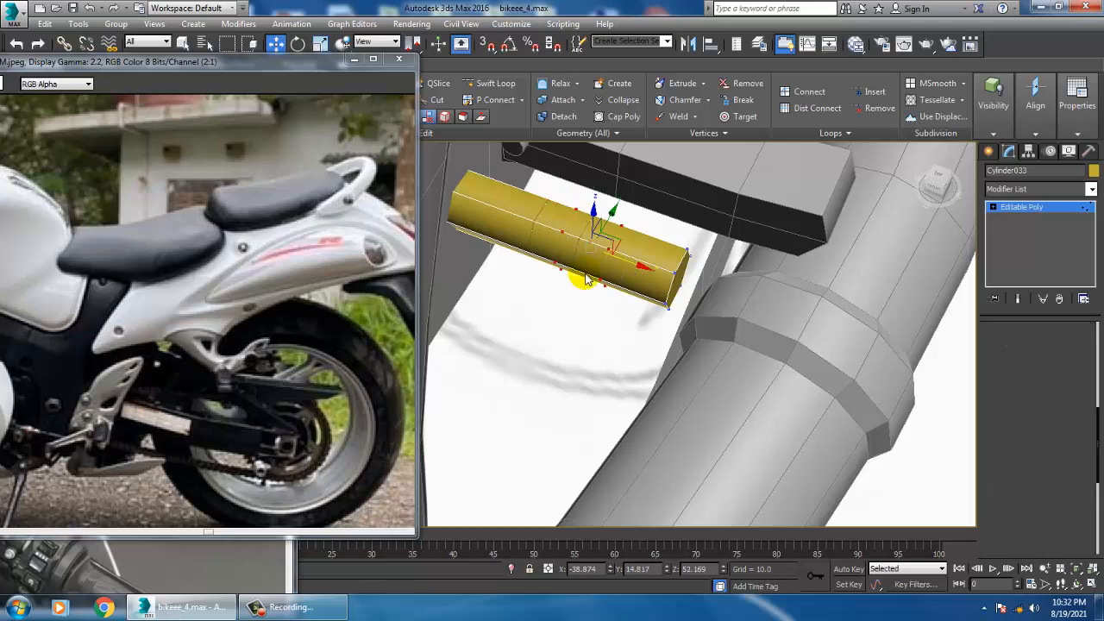
Extrude the two front-facing polygons between the cylinder's middle loops by about 7.5 to form a long lever arm.
{"action": "middle_click_drag", "start_coordinate": [604, 269], "coordinate": [630, 268], "text": "alt"}
{"action": "left_click", "coordinate": [586, 260]}
{"action": "scroll", "coordinate": [1019, 381], "scroll_direction": "down", "scroll_amount": 10}
{"action": "scroll", "coordinate": [1018, 412], "scroll_direction": "down", "scroll_amount": 8}
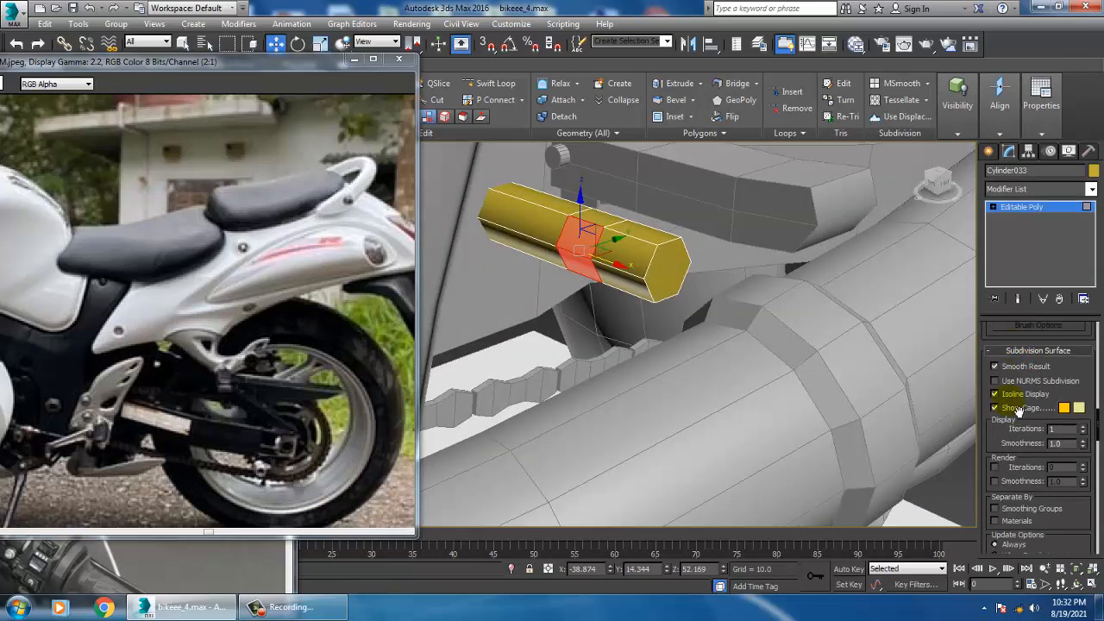
{"action": "left_click_drag", "start_coordinate": [1038, 312], "coordinate": [1039, 10]}
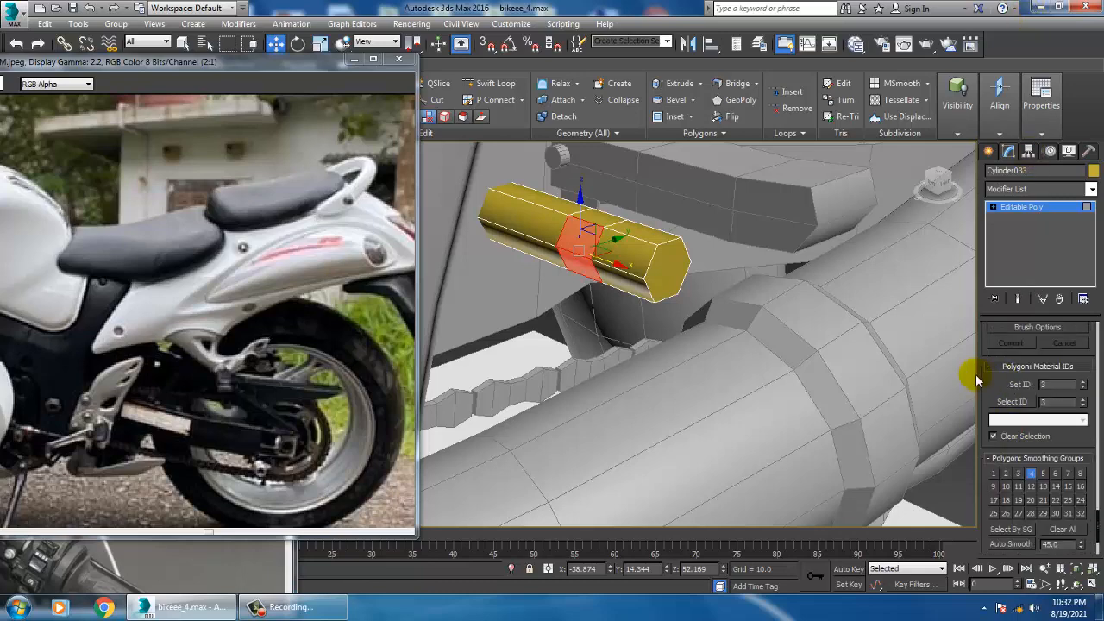
{"action": "left_click_drag", "start_coordinate": [985, 376], "coordinate": [736, 371]}
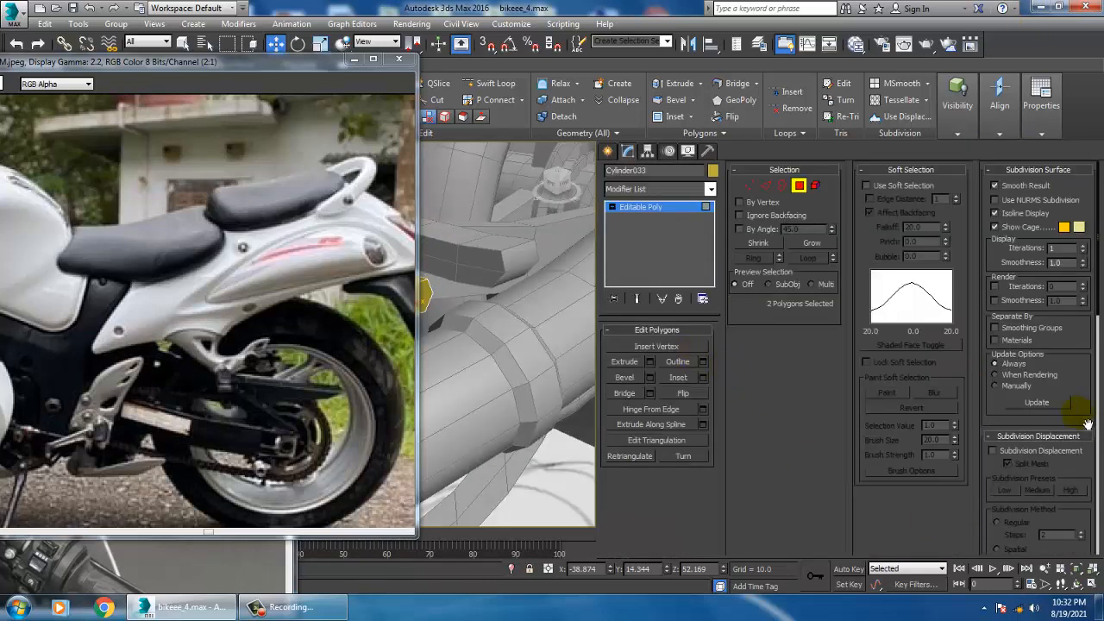
{"action": "left_click", "coordinate": [650, 361]}
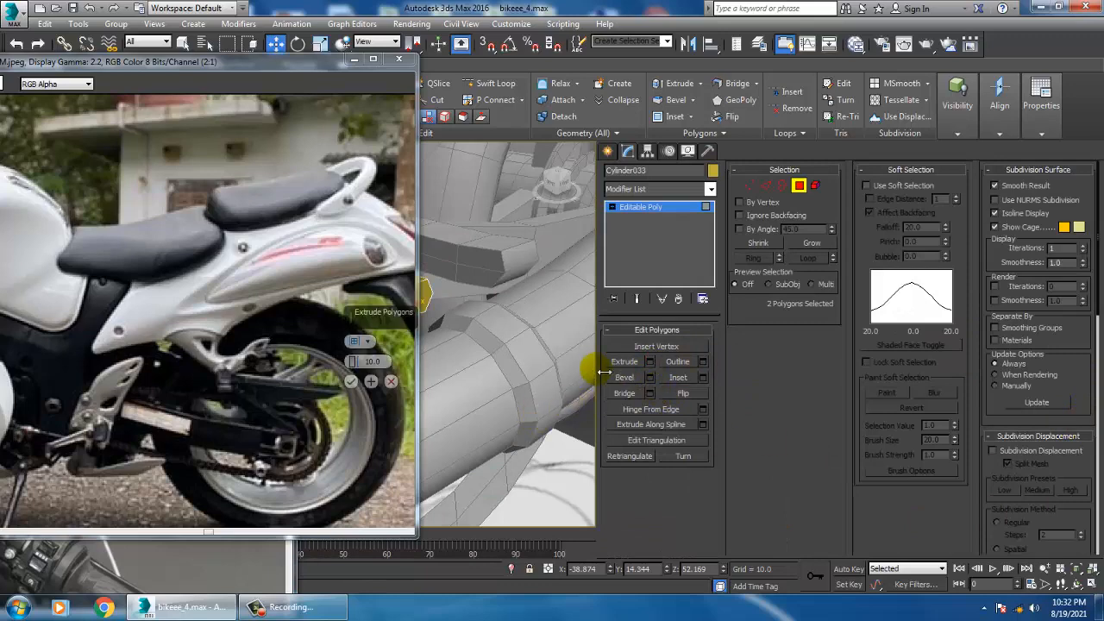
{"action": "left_click_drag", "start_coordinate": [604, 372], "coordinate": [979, 371]}
{"action": "middle_click_drag", "start_coordinate": [697, 345], "coordinate": [634, 332], "text": "alt"}
{"action": "left_click_drag", "start_coordinate": [553, 394], "coordinate": [541, 372]}
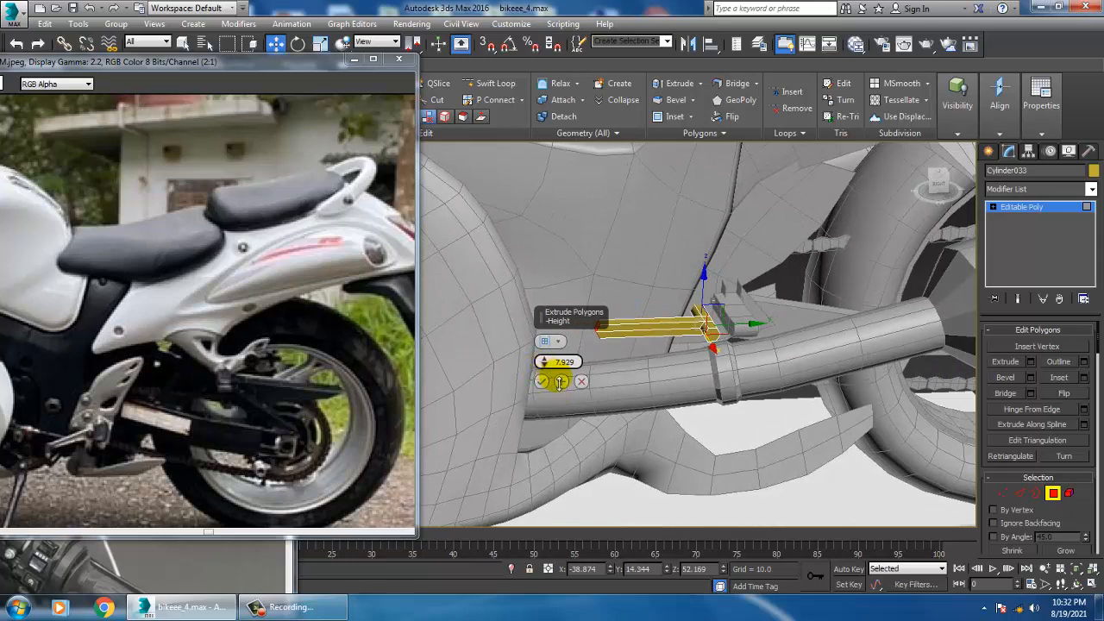
{"action": "left_click", "coordinate": [541, 382]}
Flatten the two end polygons of the extruded arm by scaling them along Y.
{"action": "middle_click_drag", "start_coordinate": [553, 371], "coordinate": [613, 333], "text": "alt"}
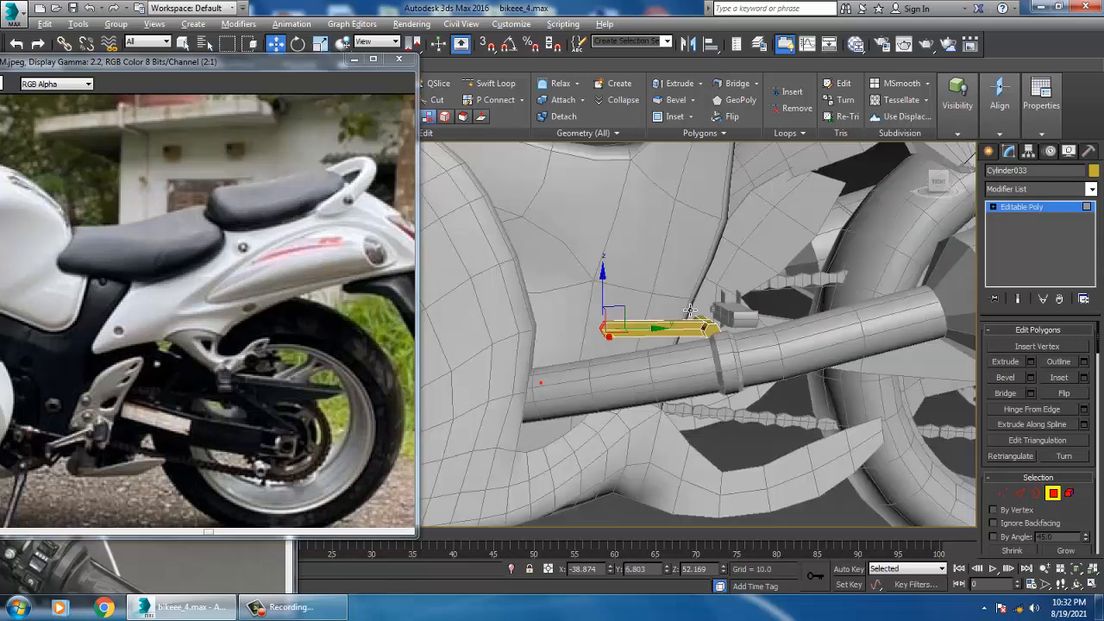
{"action": "scroll", "coordinate": [676, 306], "scroll_direction": "up", "scroll_amount": 3}
{"action": "middle_click_drag", "start_coordinate": [549, 309], "coordinate": [629, 345], "text": "alt"}
{"action": "scroll", "coordinate": [641, 352], "scroll_direction": "up", "scroll_amount": 3}
{"action": "key", "text": "r"}
{"action": "left_click_drag", "start_coordinate": [498, 377], "coordinate": [607, 335]}
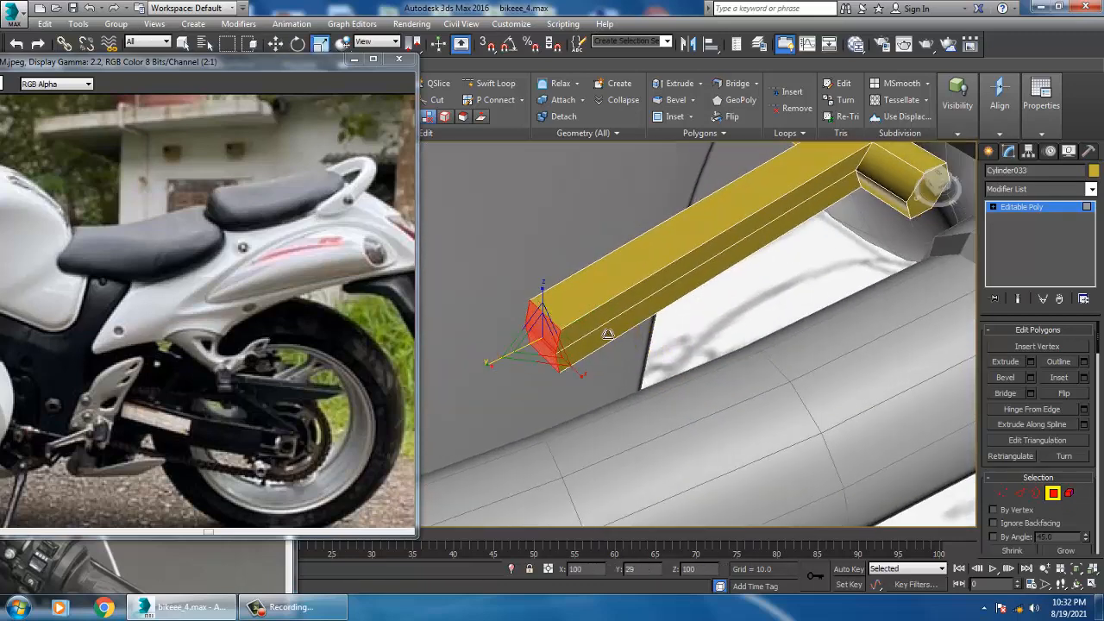
Add an edge loop across the lever arm close to its free end with Swift Loop.
{"action": "left_click", "coordinate": [490, 83]}
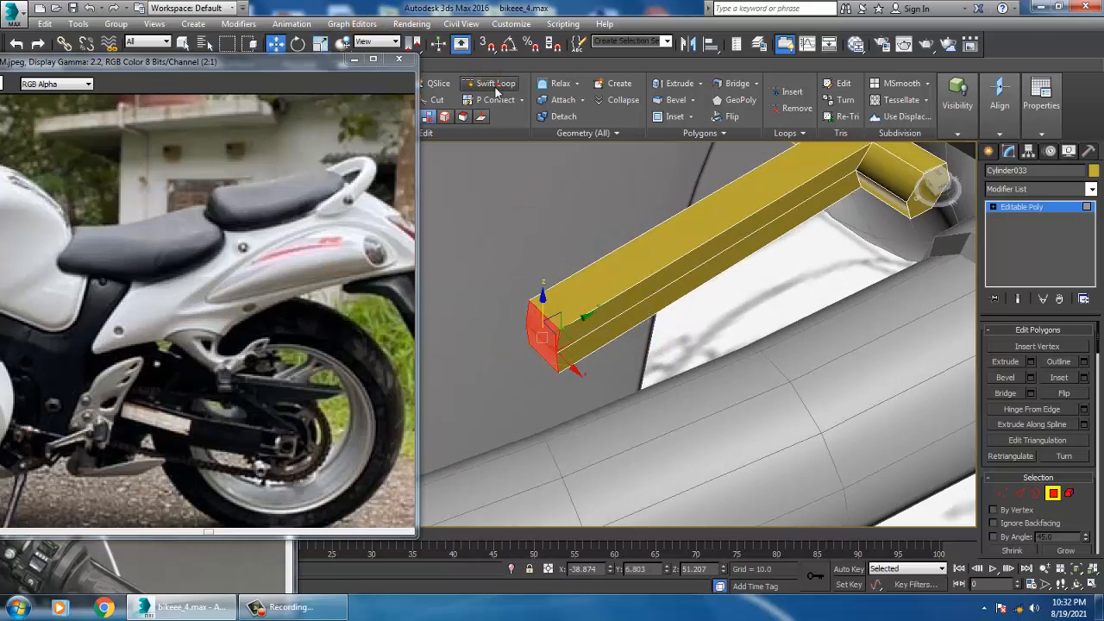
{"action": "right_click", "coordinate": [598, 335]}
{"action": "key", "text": "4"}
{"action": "key", "text": "w"}
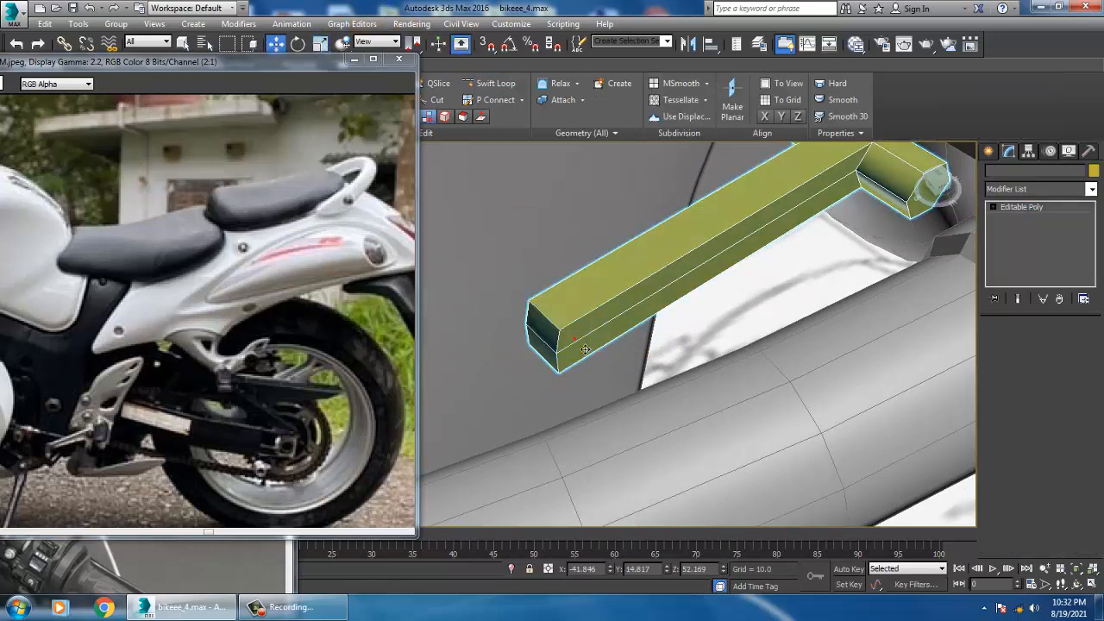
Extrude the two side polygons at the lever arm's free end outward by about 3.53 to form the pedal.
{"action": "key", "text": "4"}
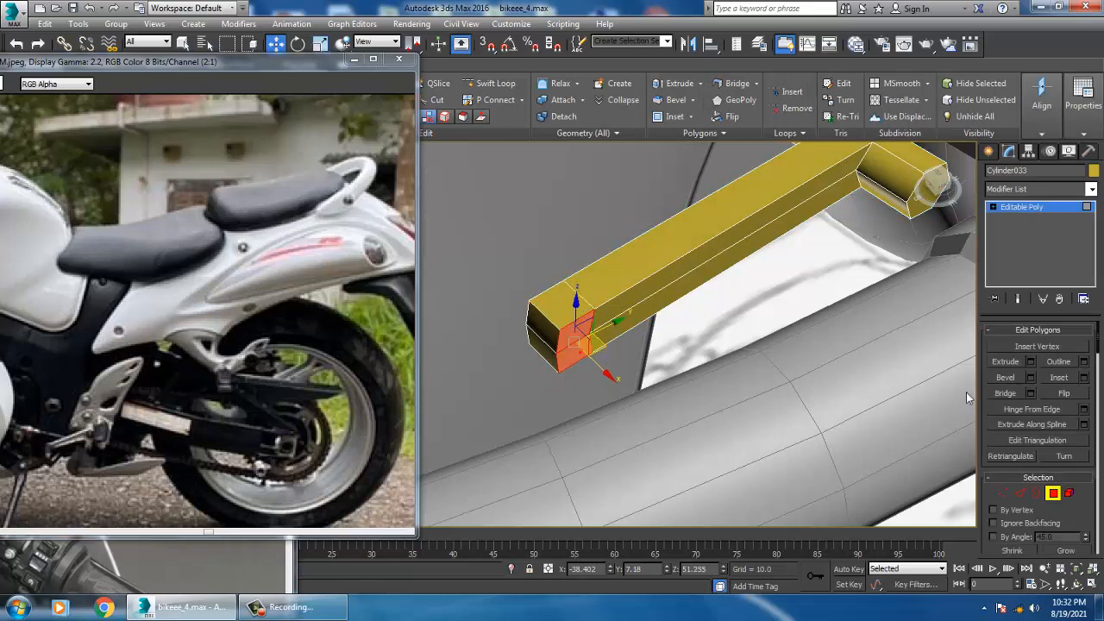
{"action": "left_click", "coordinate": [1031, 361]}
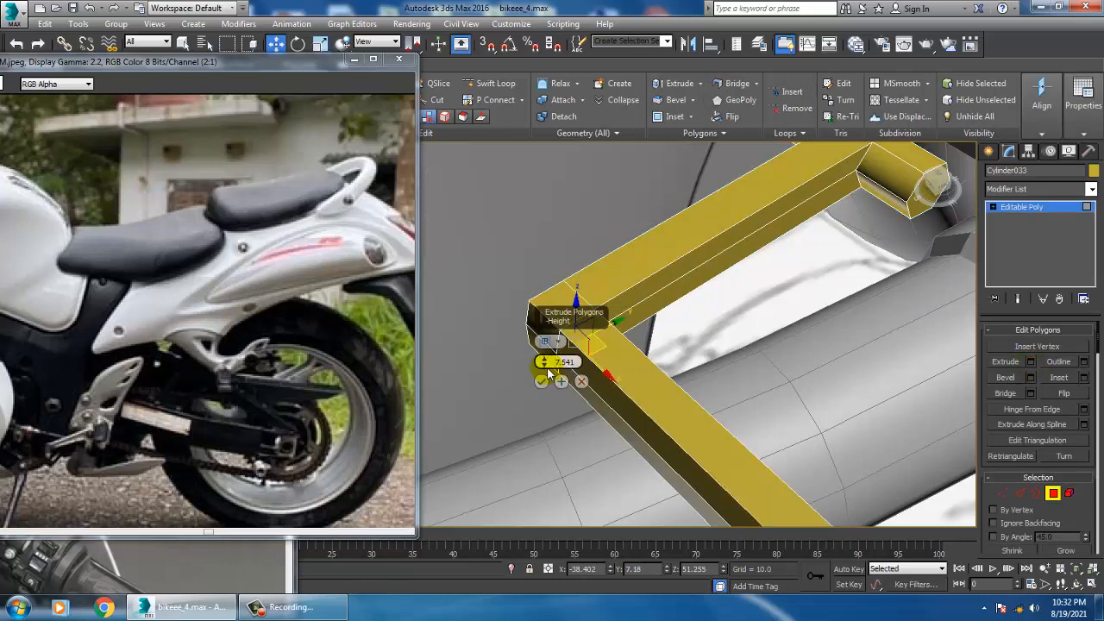
{"action": "left_click_drag", "start_coordinate": [550, 371], "coordinate": [564, 392]}
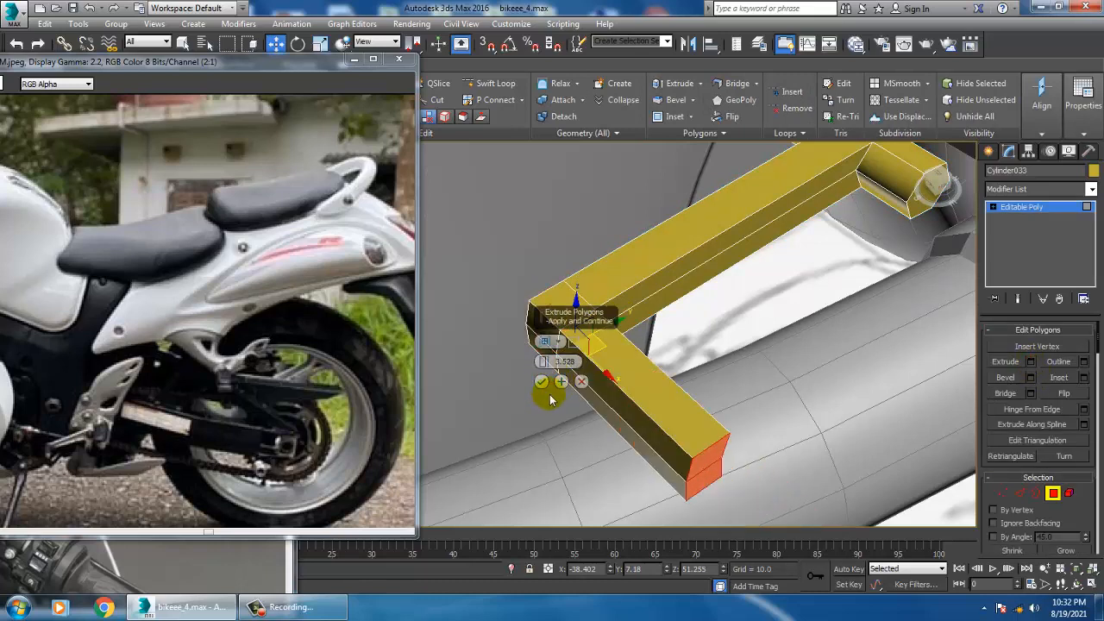
{"action": "left_click", "coordinate": [541, 382]}
Move the whole lever forward and up from the exhaust pipe, to about Y 13.78 and Z 53.04.
{"action": "middle_click_drag", "start_coordinate": [621, 290], "coordinate": [675, 324], "text": "alt"}
{"action": "key", "text": "1"}
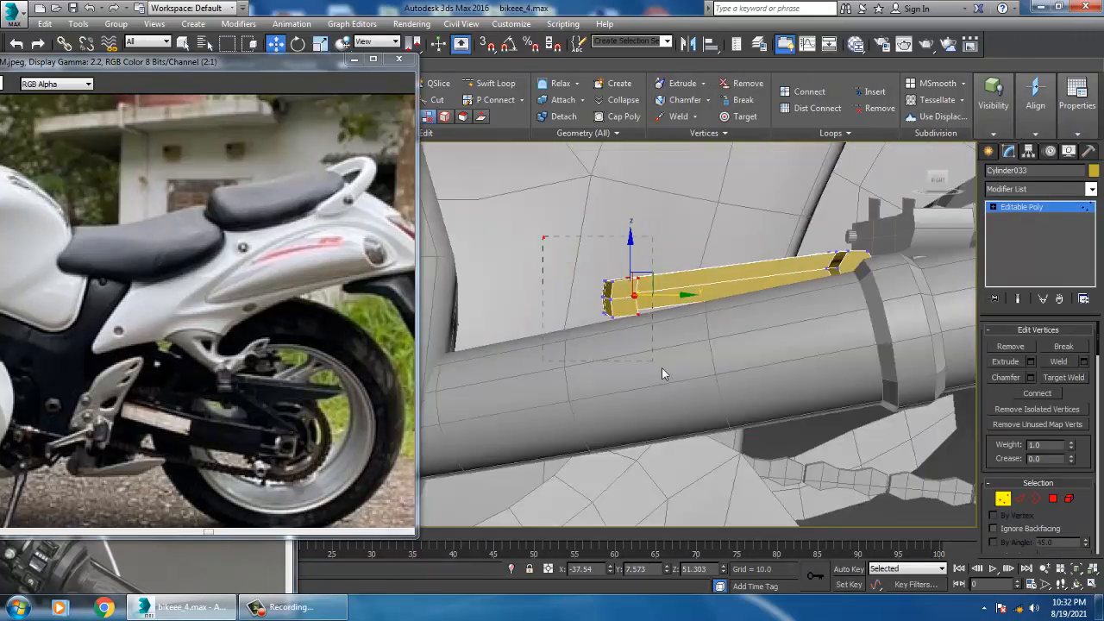
{"action": "left_click", "coordinate": [1061, 212]}
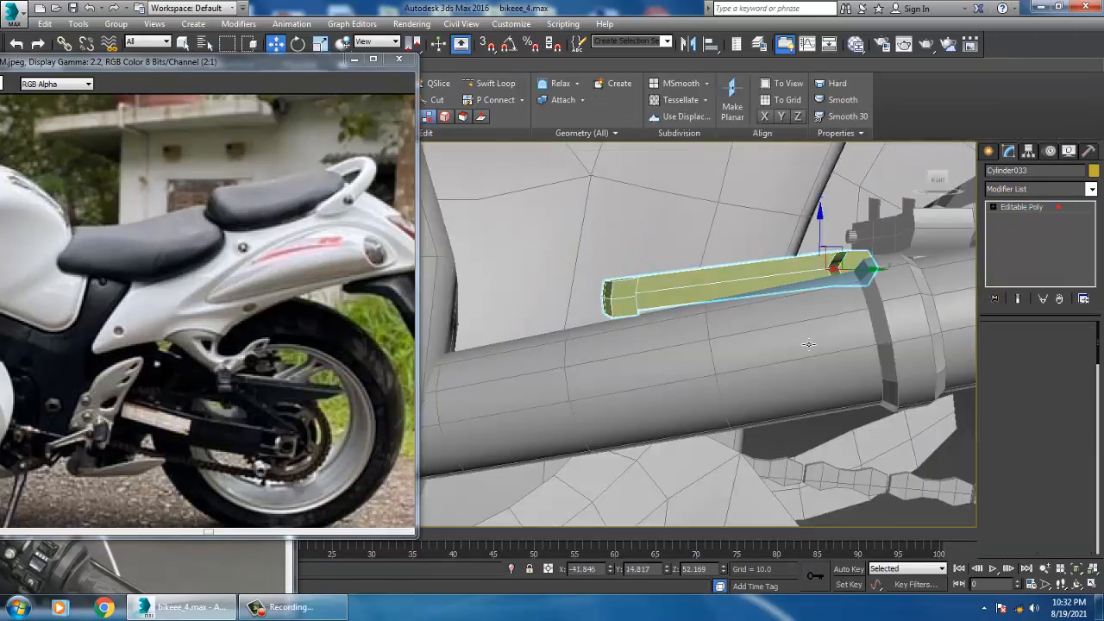
{"action": "mouse_move", "coordinate": [827, 246]}
{"action": "left_mouse_down"}
{"action": "mouse_move", "coordinate": [869, 254]}
{"action": "mouse_move", "coordinate": [841, 251]}
{"action": "left_mouse_up"}
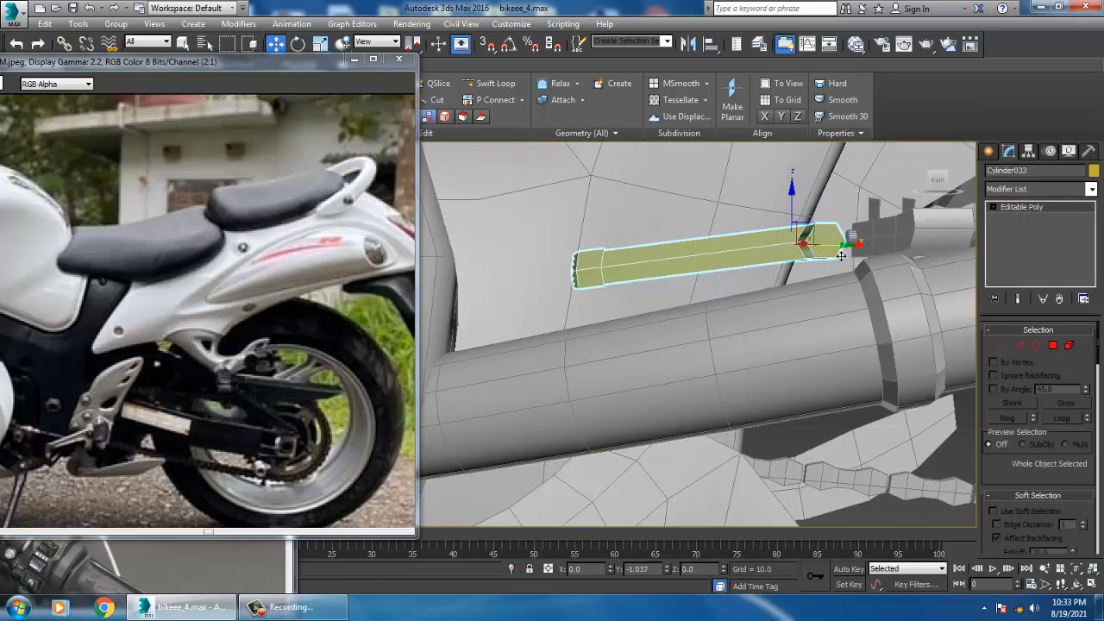
Widen the pedal by moving its two long side polygons facing the footrest along Y to about 7.34.
{"action": "middle_click_drag", "start_coordinate": [841, 252], "coordinate": [761, 344], "text": "alt"}
{"action": "scroll", "coordinate": [822, 292], "scroll_direction": "down", "scroll_amount": 5}
{"action": "scroll", "coordinate": [744, 303], "scroll_direction": "up", "scroll_amount": 3}
{"action": "scroll", "coordinate": [766, 334], "scroll_direction": "up", "scroll_amount": 3}
{"action": "scroll", "coordinate": [761, 343], "scroll_direction": "up", "scroll_amount": 3}
{"action": "key", "text": "4"}
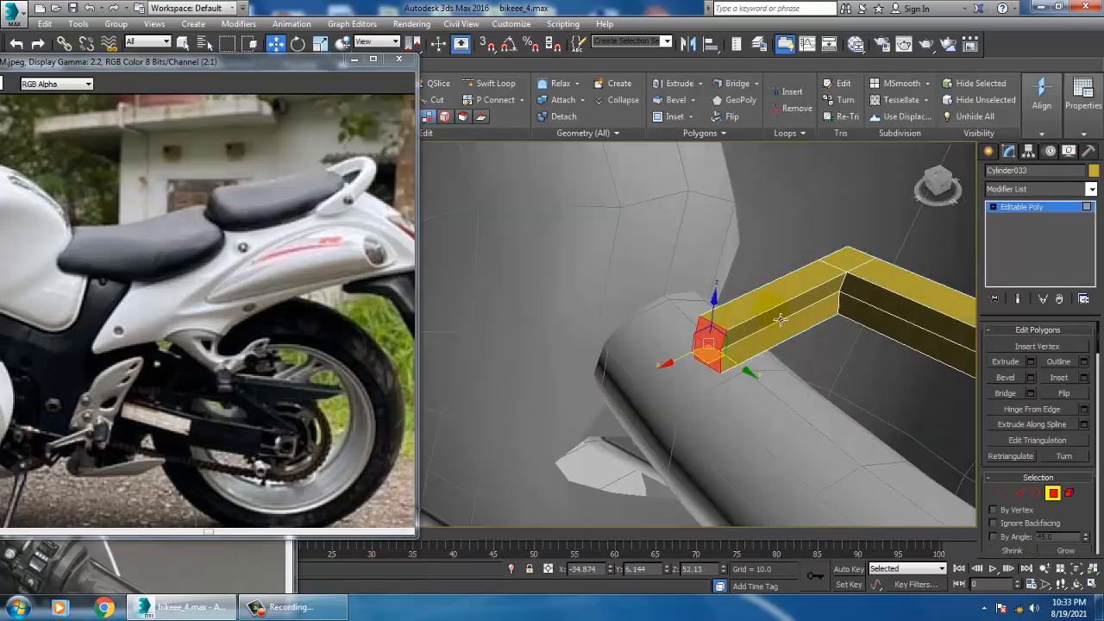
{"action": "left_click", "coordinate": [775, 295]}
{"action": "left_click", "coordinate": [780, 336], "text": "ctrl"}
{"action": "left_click", "coordinate": [783, 320]}
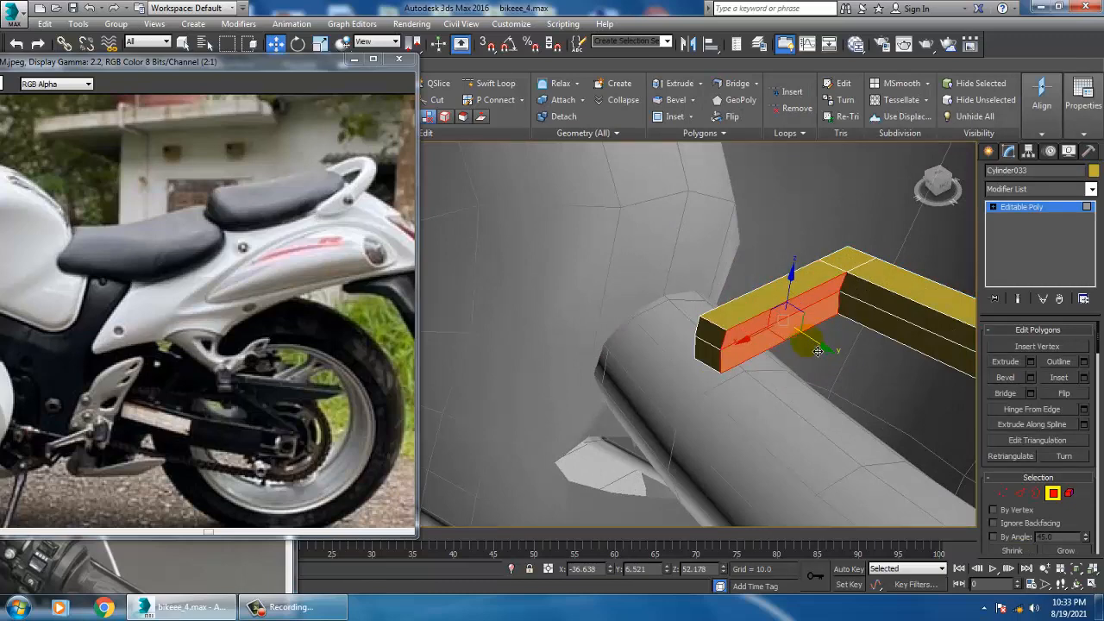
{"action": "left_click_drag", "start_coordinate": [830, 351], "coordinate": [860, 352]}
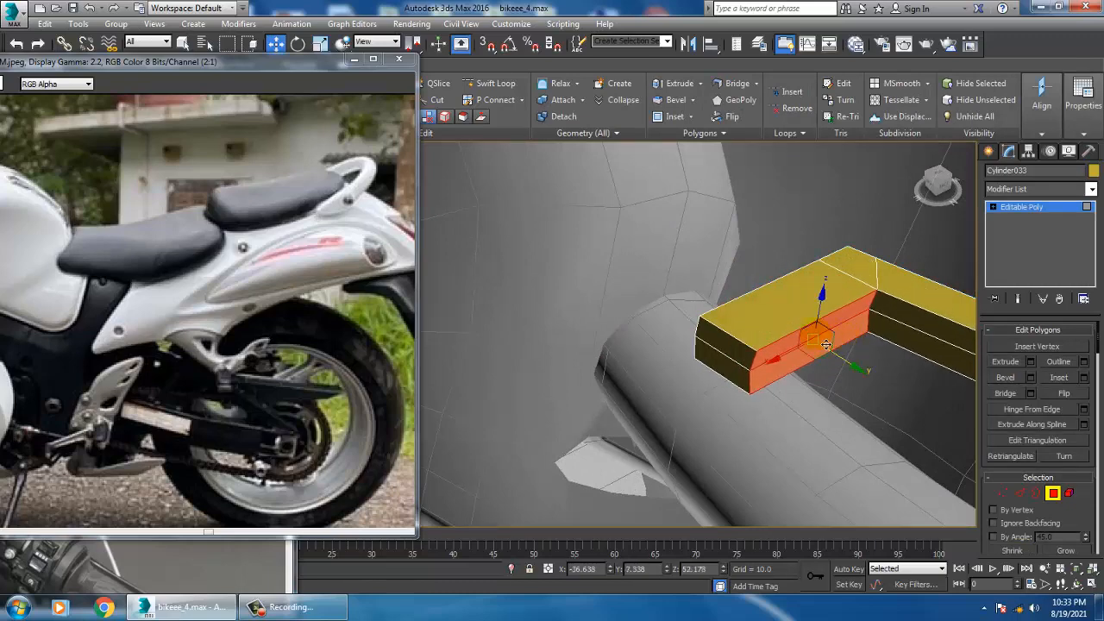
{"action": "mouse_move", "coordinate": [819, 340]}
{"action": "middle_mouse_down", "text": "alt"}
{"action": "mouse_move", "coordinate": [849, 318]}
{"action": "mouse_move", "coordinate": [820, 350]}
{"action": "middle_mouse_up", "text": "alt"}
{"action": "scroll", "coordinate": [849, 318], "scroll_direction": "down", "scroll_amount": 4}
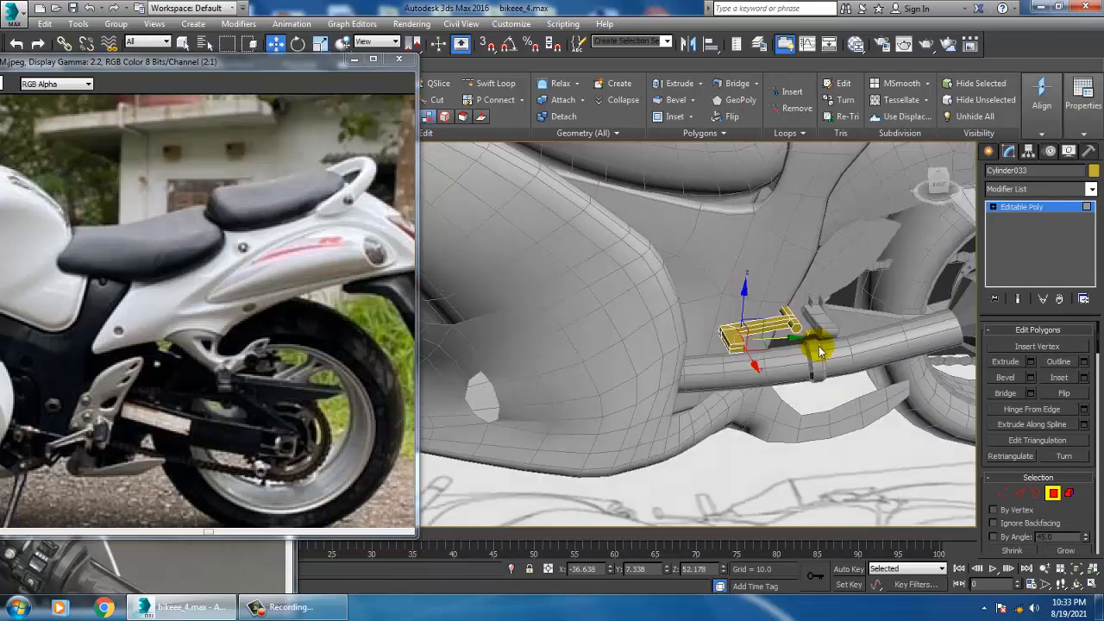
Change the lever's object colour to grey to match the rest of the motorcycle.
{"action": "left_click", "coordinate": [1036, 190]}
{"action": "left_click", "coordinate": [1090, 189]}
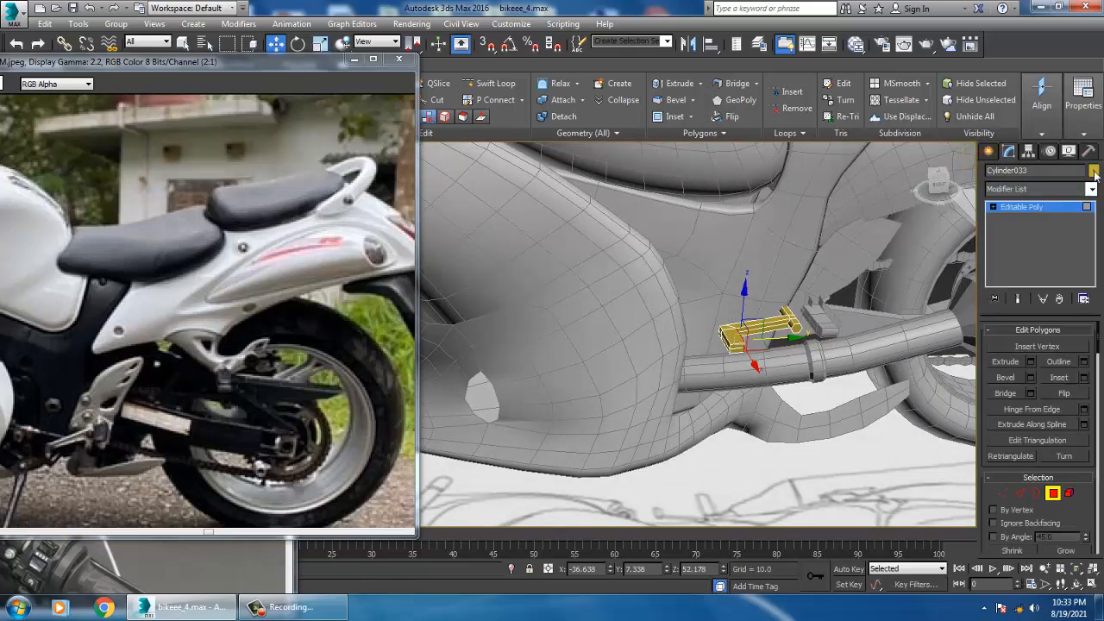
{"action": "left_click", "coordinate": [1093, 170]}
{"action": "left_click", "coordinate": [536, 333]}
{"action": "scroll", "coordinate": [647, 324], "scroll_direction": "down", "scroll_amount": 3}
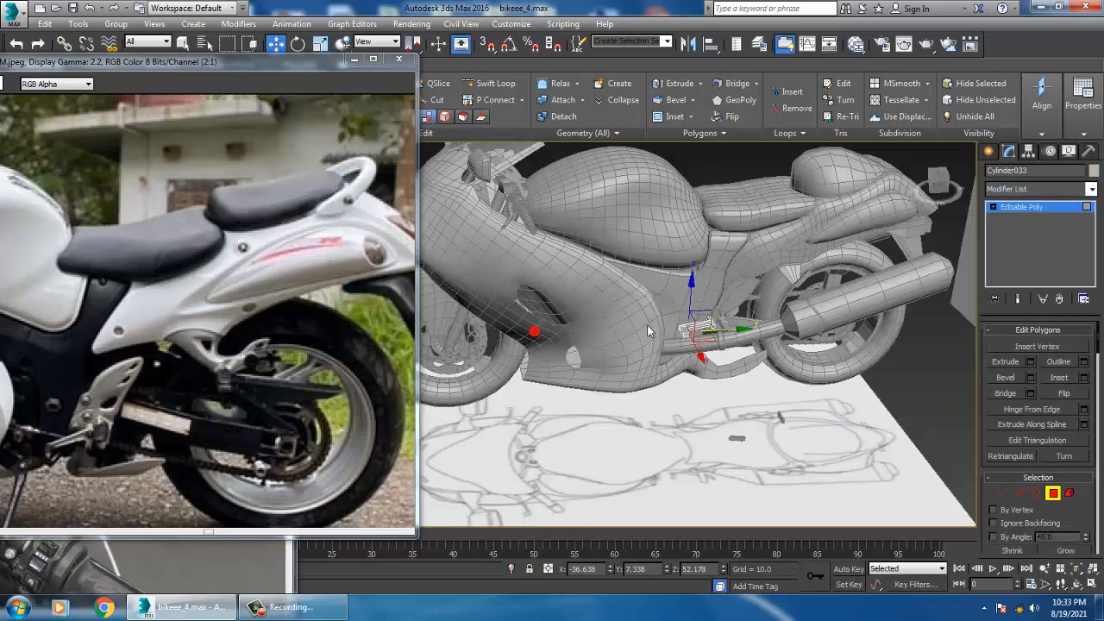
Compare the model with the side and front-wheel reference photos, examining the front brake caliper area for missing parts.
{"action": "middle_click_drag", "start_coordinate": [647, 324], "coordinate": [666, 388], "text": "alt"}
{"action": "left_click", "coordinate": [732, 210]}
{"action": "middle_click_drag", "start_coordinate": [733, 210], "coordinate": [655, 315], "text": "alt"}
{"action": "scroll", "coordinate": [706, 385], "scroll_direction": "up", "scroll_amount": 3}
{"action": "scroll", "coordinate": [737, 389], "scroll_direction": "down", "scroll_amount": 3}
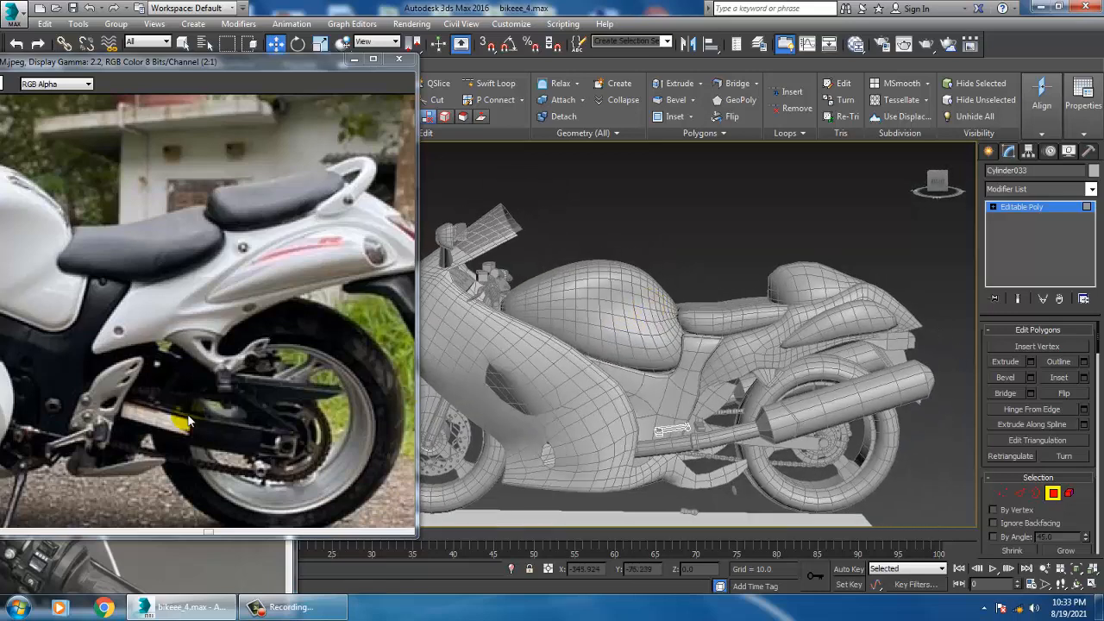
{"action": "left_click", "coordinate": [146, 570]}
{"action": "left_click_drag", "start_coordinate": [190, 66], "coordinate": [190, 428]}
{"action": "left_click", "coordinate": [174, 203]}
{"action": "scroll", "coordinate": [268, 388], "scroll_direction": "up", "scroll_amount": 1}
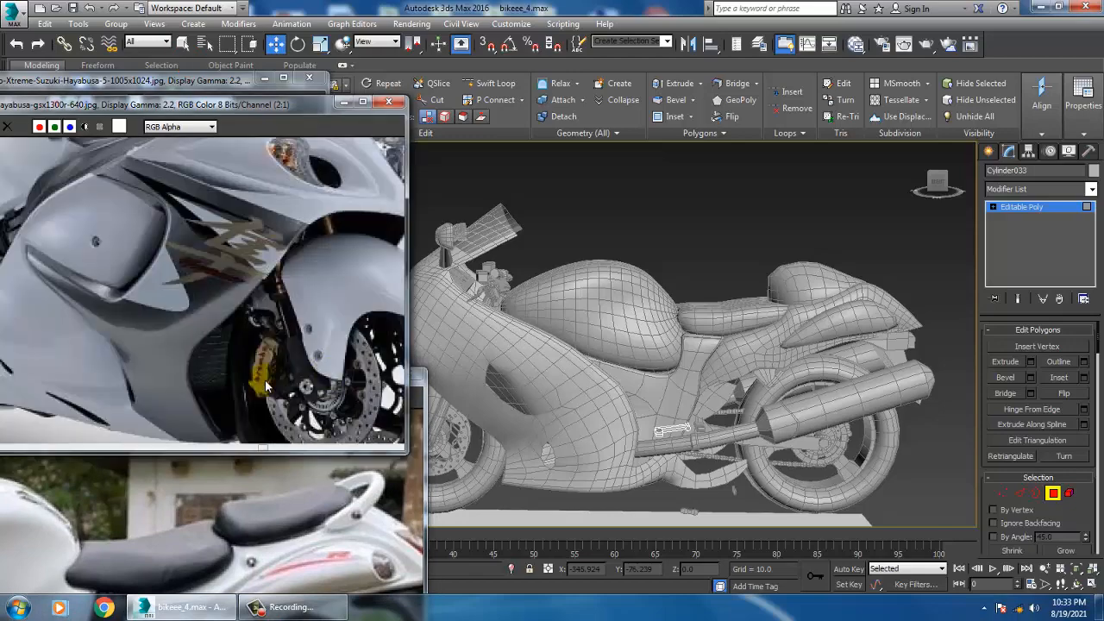
{"action": "middle_click_drag", "start_coordinate": [617, 361], "coordinate": [676, 302], "text": "alt"}
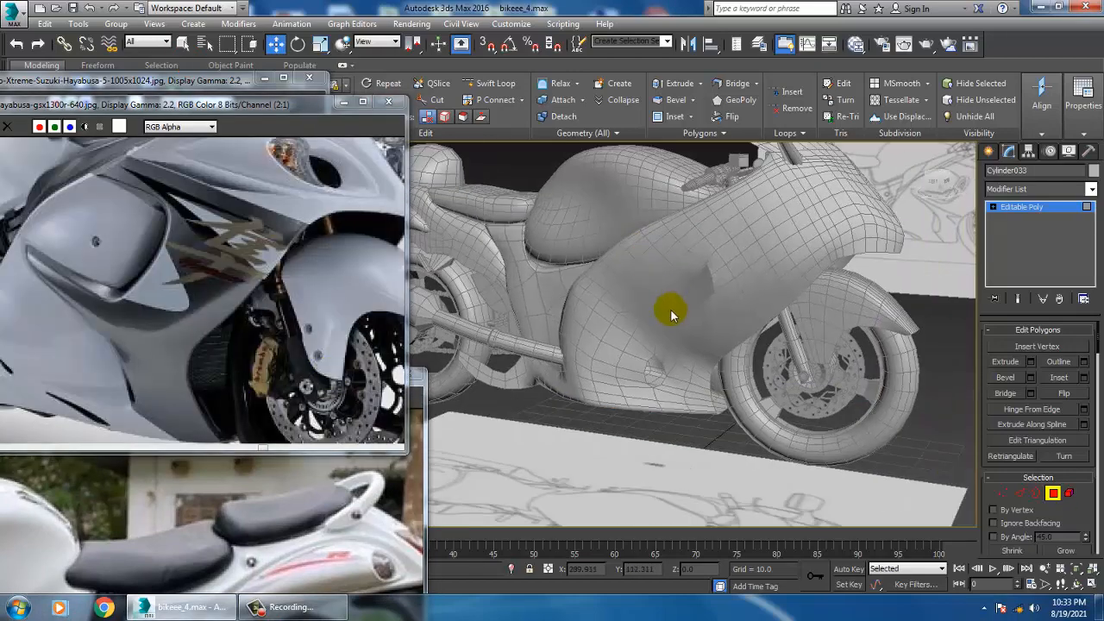
{"action": "middle_click_drag", "start_coordinate": [796, 341], "coordinate": [772, 326], "text": "alt"}
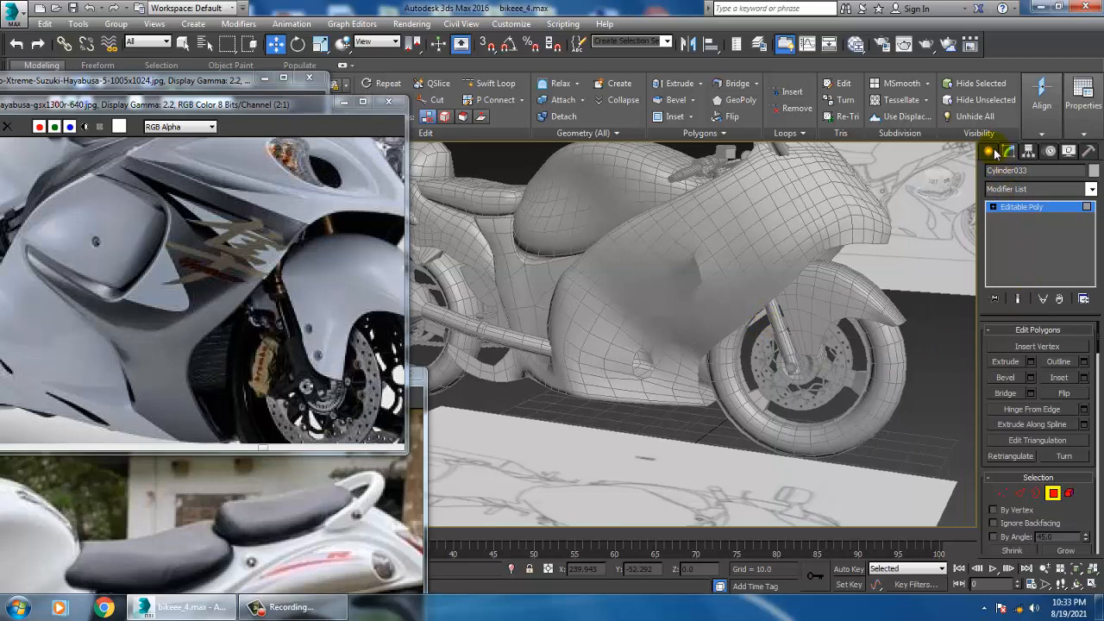
Draw a closed line spline of the front brake caliper's outline over the fork-side edge of the brake disc in the Left view.
{"action": "left_click", "coordinate": [992, 153]}
{"action": "left_click", "coordinate": [1012, 173]}
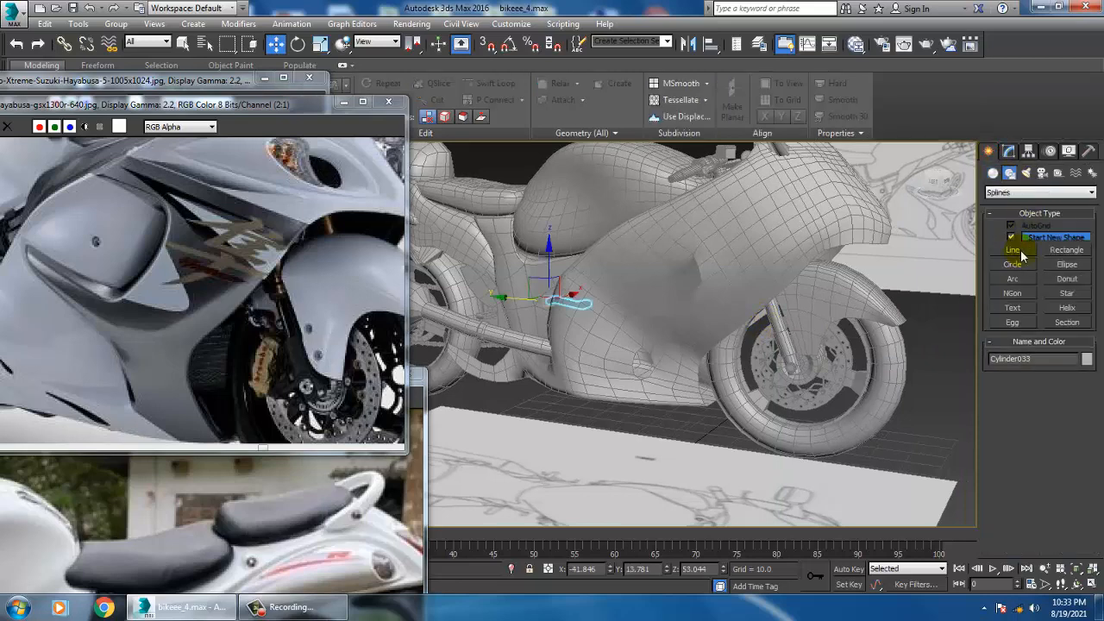
{"action": "left_click", "coordinate": [1018, 251]}
{"action": "key", "text": "alt+w"}
{"action": "middle_click", "coordinate": [791, 250]}
{"action": "middle_click", "coordinate": [460, 437]}
{"action": "key", "text": "alt+w"}
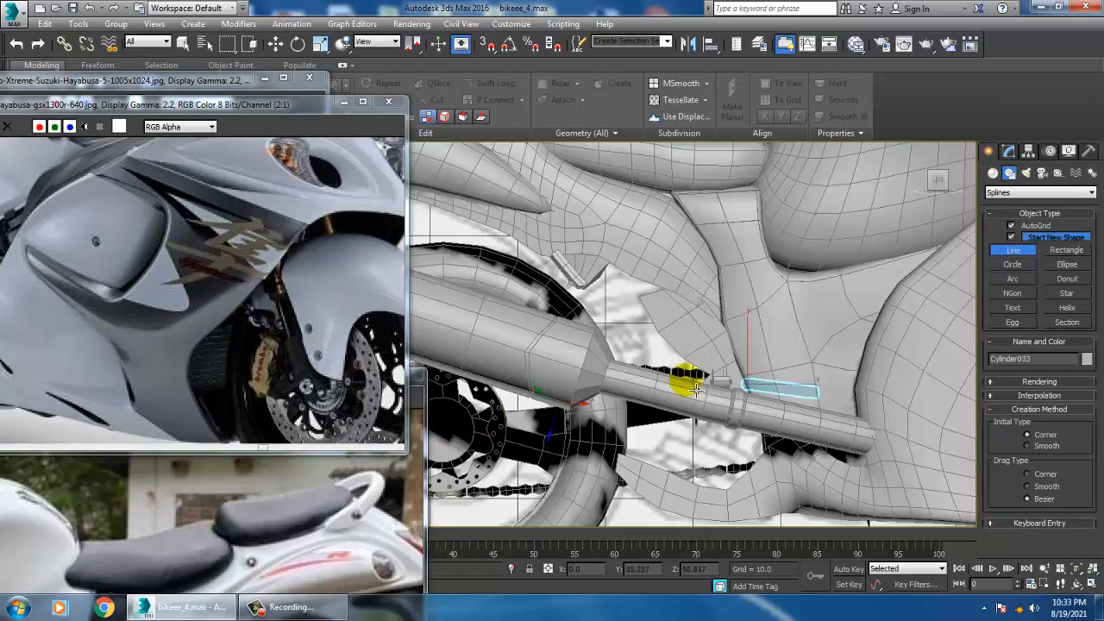
{"action": "scroll", "coordinate": [811, 397], "scroll_direction": "up", "scroll_amount": 8}
{"action": "scroll", "coordinate": [656, 332], "scroll_direction": "down", "scroll_amount": 4}
{"action": "middle_click_drag", "start_coordinate": [690, 329], "coordinate": [518, 335]}
{"action": "scroll", "coordinate": [535, 337], "scroll_direction": "down", "scroll_amount": 3}
{"action": "scroll", "coordinate": [901, 384], "scroll_direction": "down", "scroll_amount": 2}
{"action": "middle_click_drag", "start_coordinate": [914, 392], "coordinate": [487, 264]}
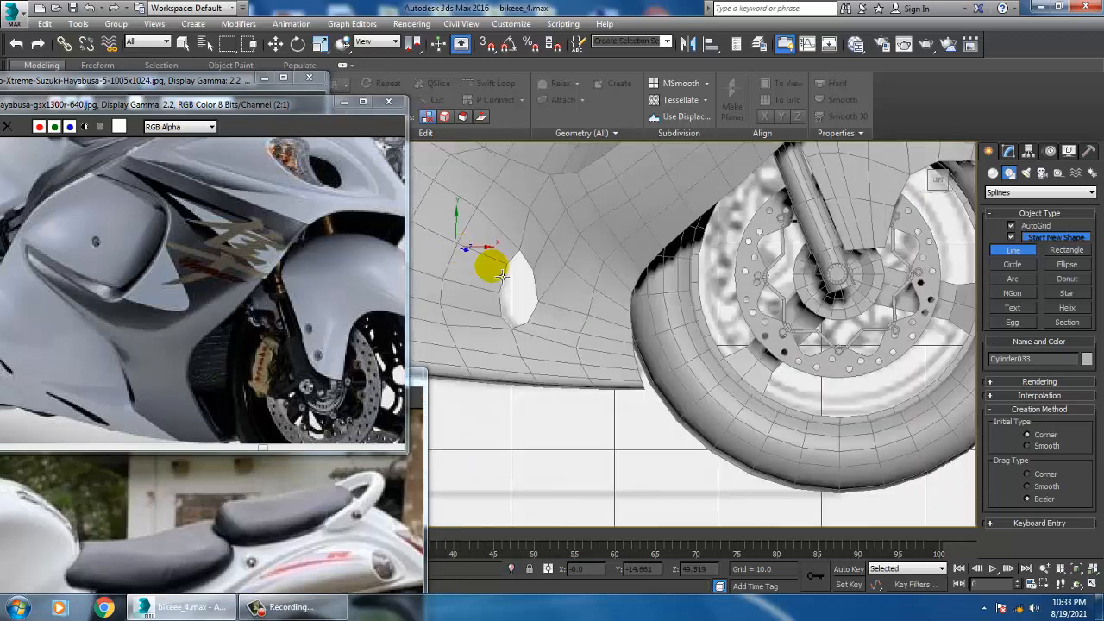
{"action": "scroll", "coordinate": [690, 288], "scroll_direction": "up", "scroll_amount": 3}
{"action": "scroll", "coordinate": [735, 299], "scroll_direction": "up", "scroll_amount": 3}
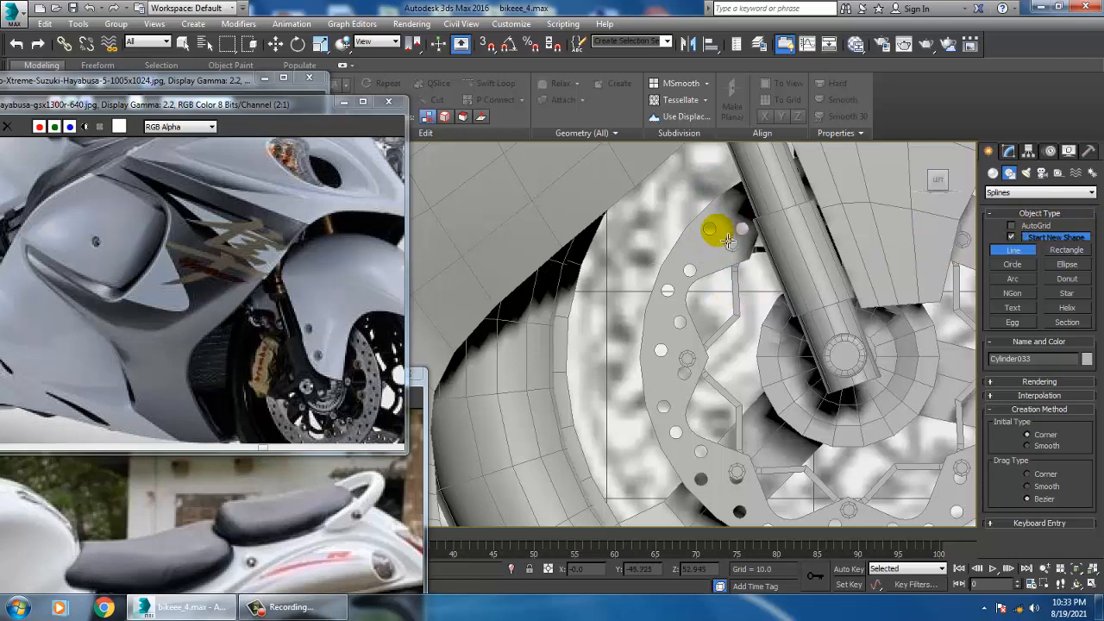
{"action": "left_click", "coordinate": [711, 233]}
{"action": "left_click", "coordinate": [729, 258]}
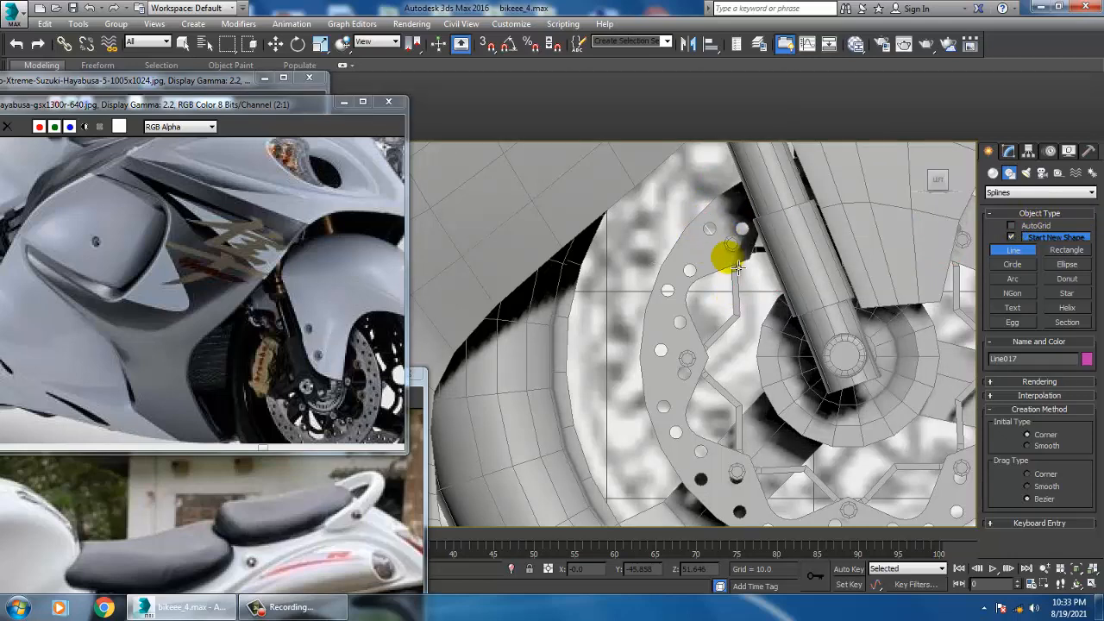
{"action": "key", "text": "F3"}
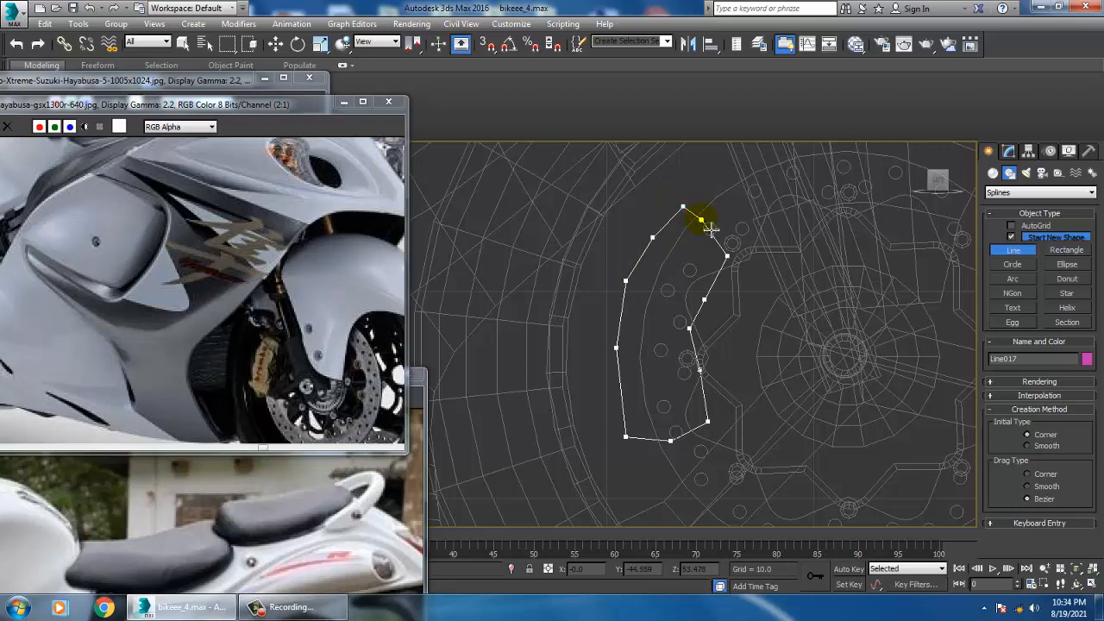
{"action": "left_click", "coordinate": [709, 227]}
{"action": "left_click", "coordinate": [530, 346]}
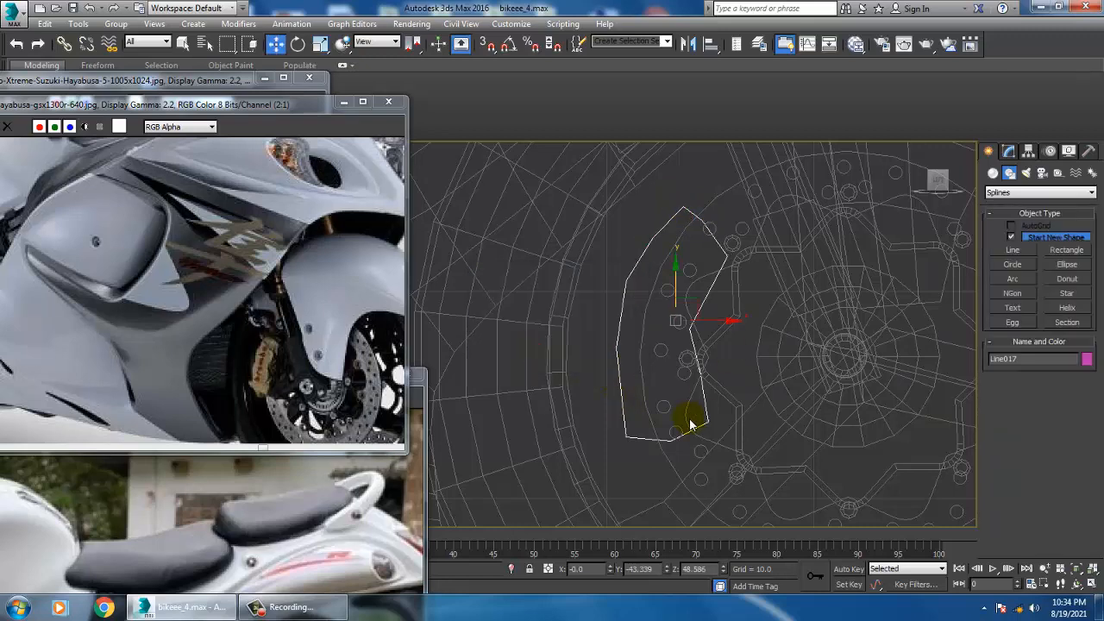
Apply an Extrude modifier with an amount of 3.0 to the caliper outline.
{"action": "key", "text": "alt+w"}
{"action": "middle_click_drag", "start_coordinate": [798, 452], "coordinate": [762, 442]}
{"action": "key", "text": "alt+w"}
{"action": "key", "text": "alt+q"}
{"action": "scroll", "coordinate": [726, 402], "scroll_direction": "down", "scroll_amount": 4}
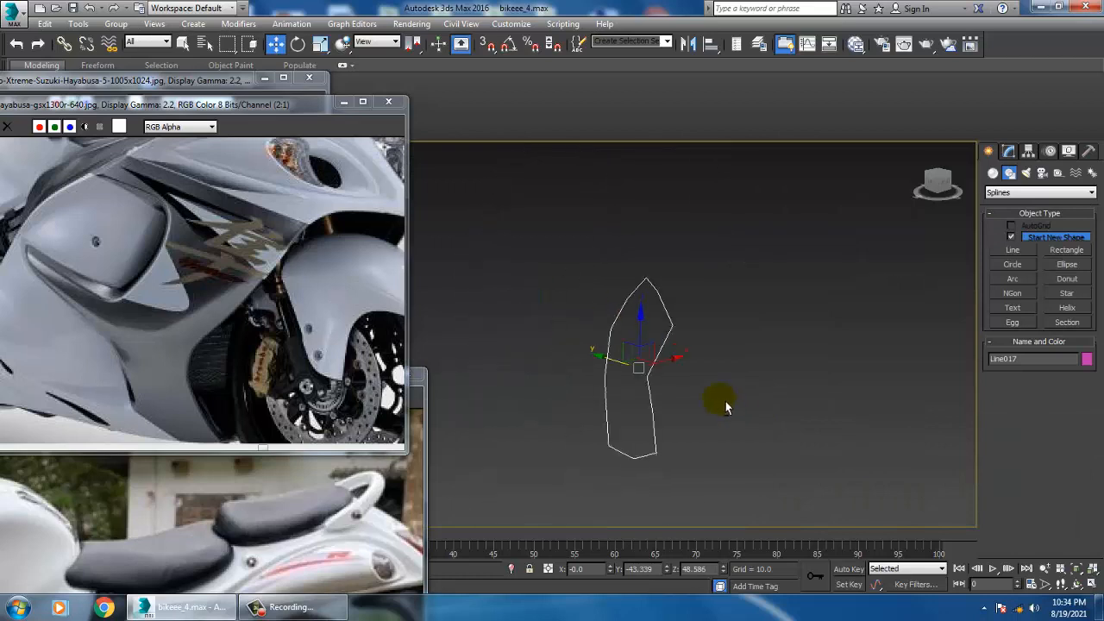
{"action": "key", "text": "alt+q"}
{"action": "left_click", "coordinate": [1009, 151]}
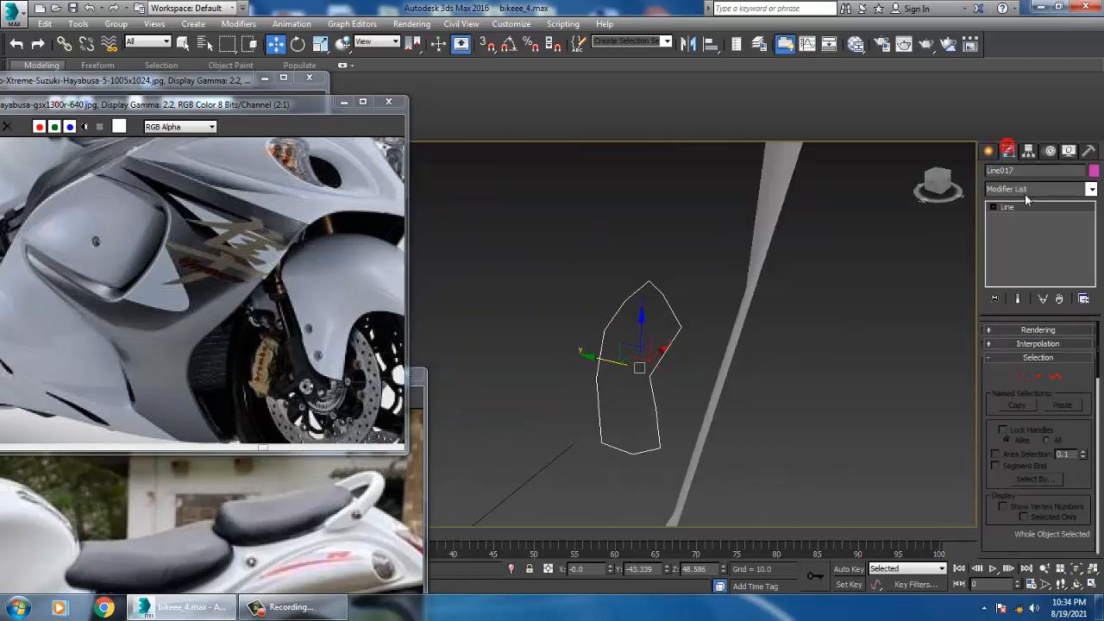
{"action": "left_click", "coordinate": [1026, 197]}
{"action": "type", "text": "ex"}
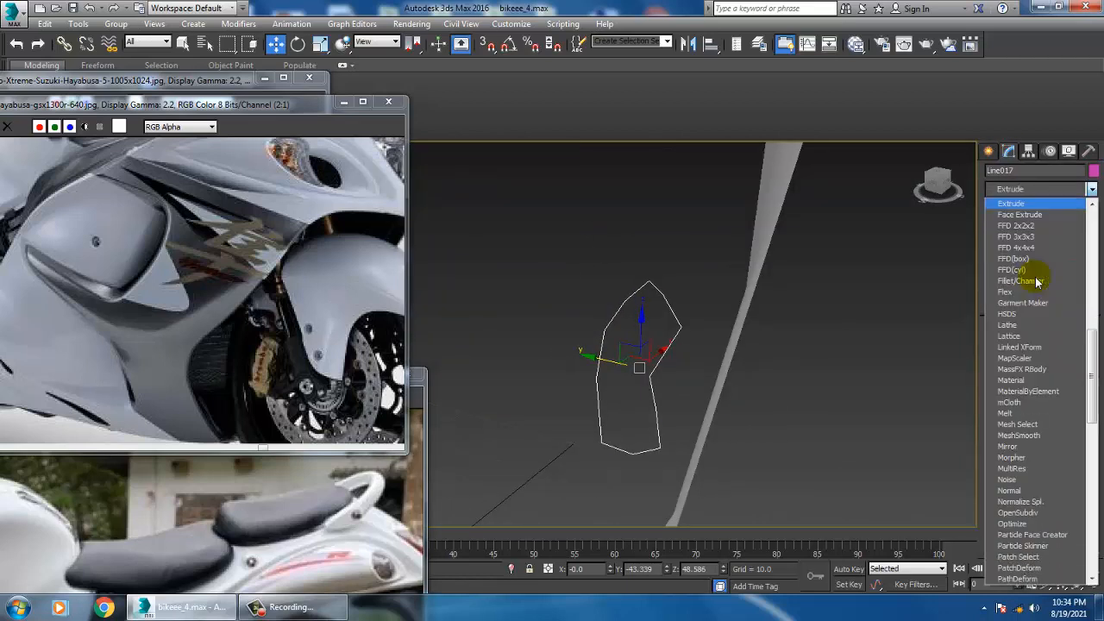
{"action": "key", "text": "Return"}
{"action": "left_click_drag", "start_coordinate": [1079, 349], "coordinate": [1090, 351]}
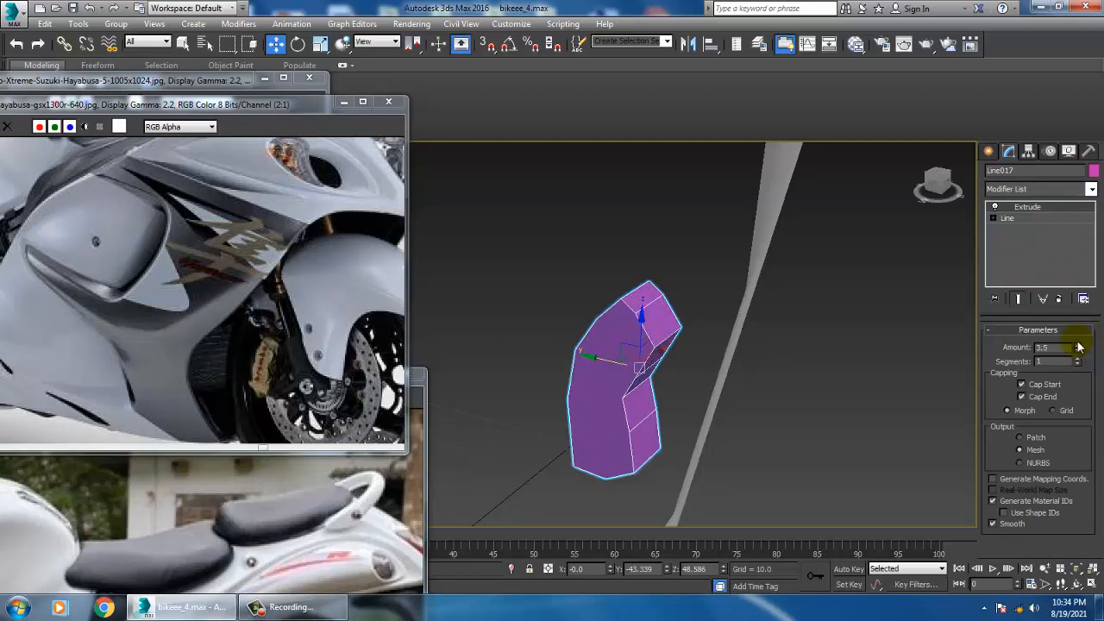
{"action": "left_click", "coordinate": [640, 363]}
{"action": "left_click", "coordinate": [1078, 352]}
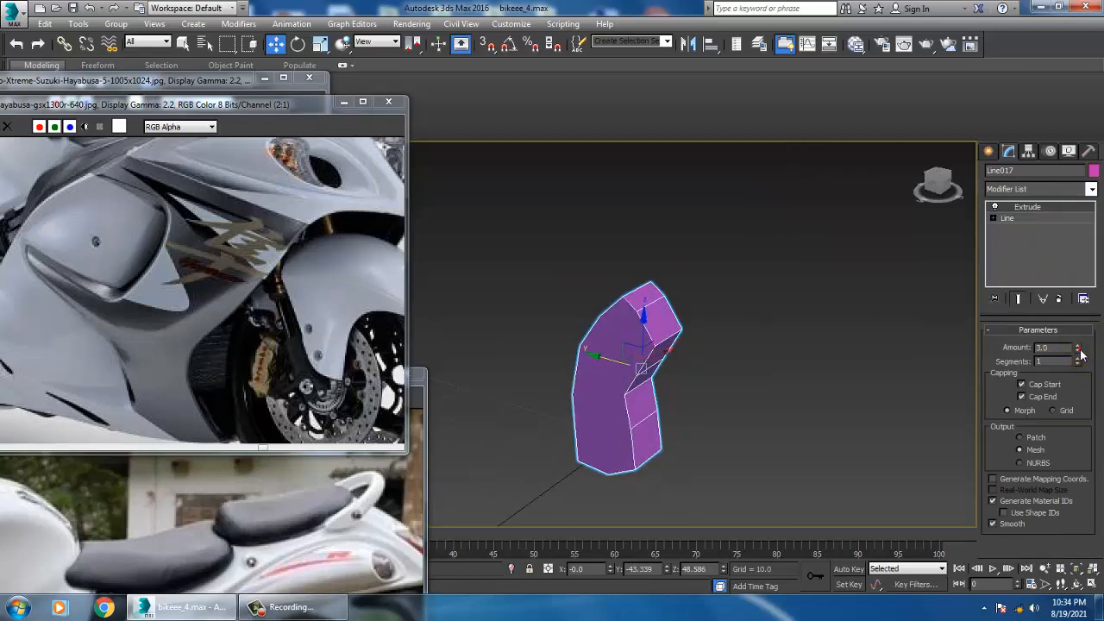
Move the extruded caliper beside the front brake disc, to about X -52.5 and Y -42.17.
{"action": "scroll", "coordinate": [720, 370], "scroll_direction": "down", "scroll_amount": 5}
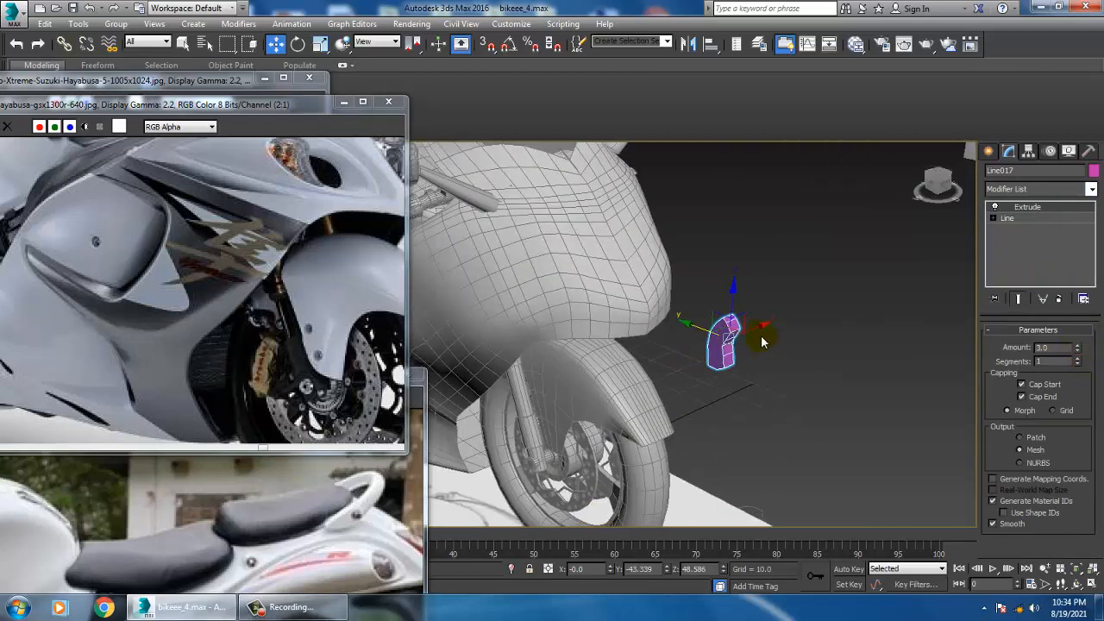
{"action": "left_click_drag", "start_coordinate": [752, 322], "coordinate": [552, 353]}
{"action": "scroll", "coordinate": [614, 358], "scroll_direction": "up", "scroll_amount": 10}
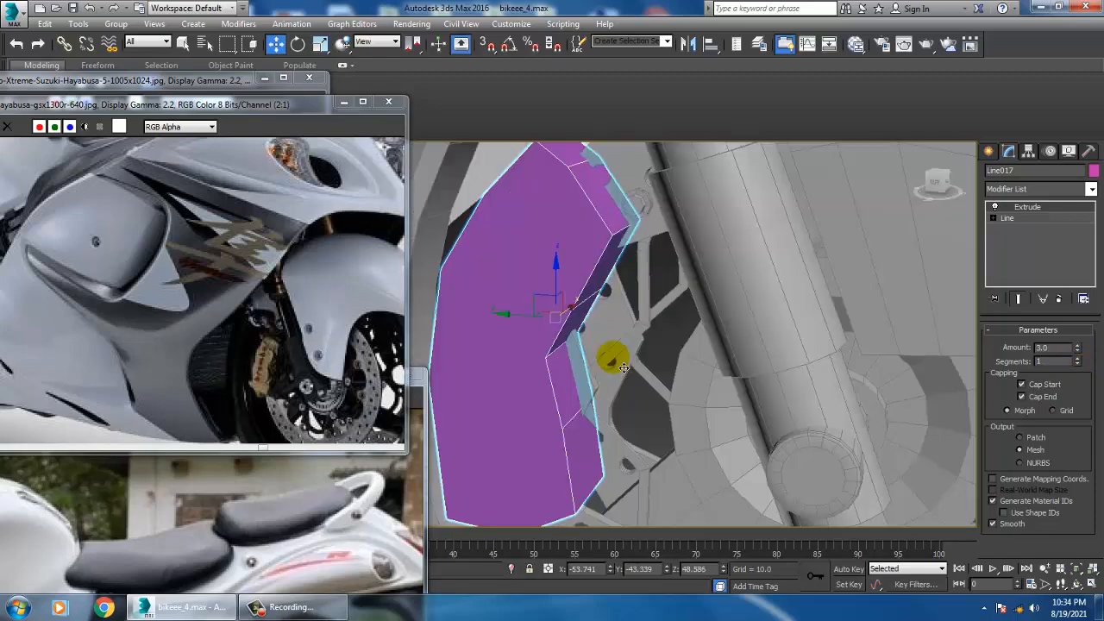
{"action": "middle_click_drag", "start_coordinate": [618, 370], "coordinate": [633, 333], "text": "alt"}
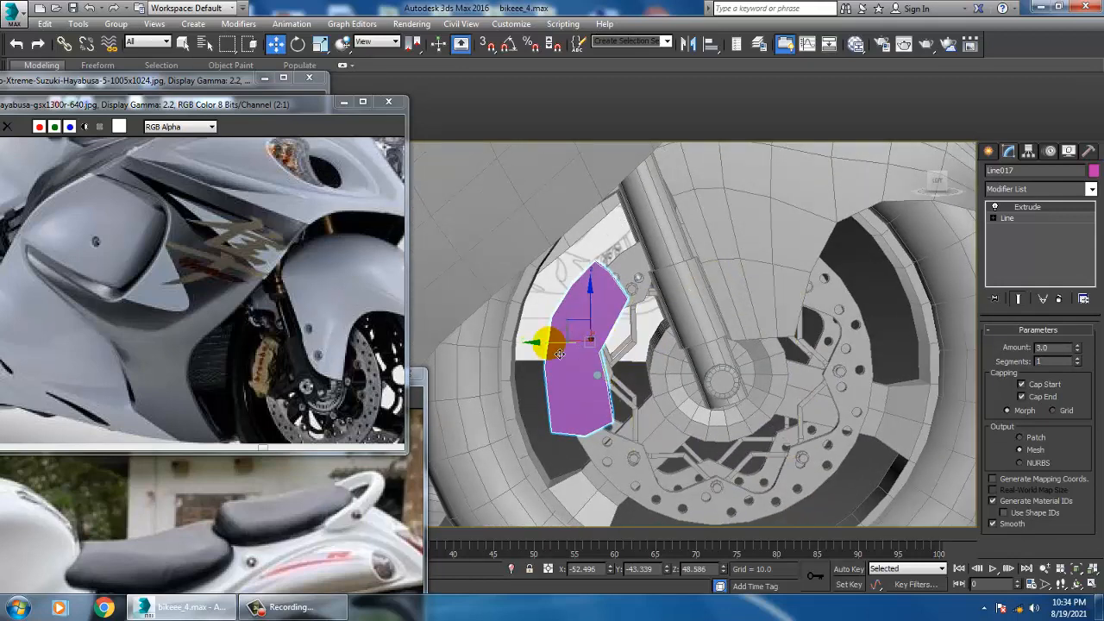
{"action": "left_click_drag", "start_coordinate": [560, 354], "coordinate": [553, 354]}
{"action": "scroll", "coordinate": [544, 352], "scroll_direction": "down", "scroll_amount": 10}
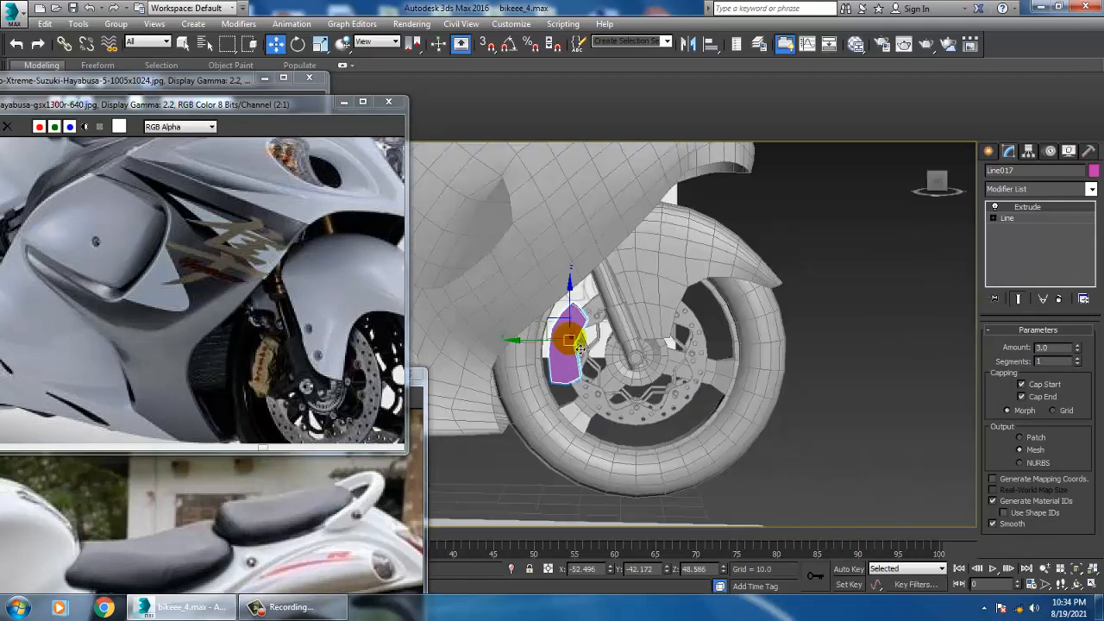
{"action": "scroll", "coordinate": [615, 347], "scroll_direction": "up", "scroll_amount": 10}
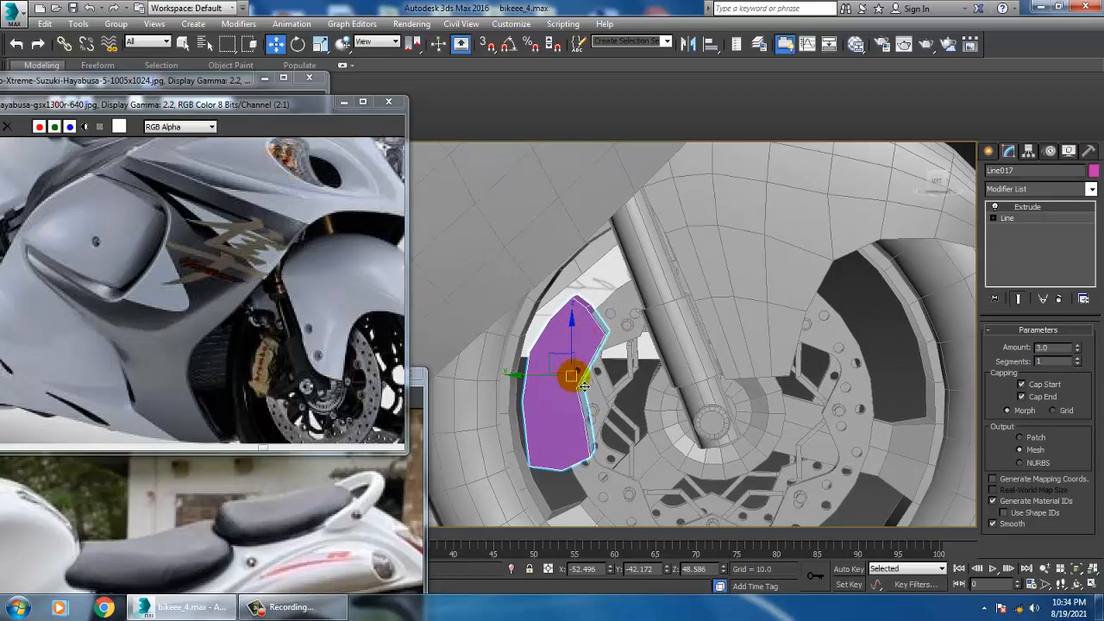
Move and tilt the front brake caliper in the Left view to follow the disc's edge, to about Y -43.02 and Z 51.16.
{"action": "key", "text": "alt+w"}
{"action": "left_click", "coordinate": [507, 423]}
{"action": "key", "text": "alt+w"}
{"action": "scroll", "coordinate": [623, 344], "scroll_direction": "down", "scroll_amount": 2}
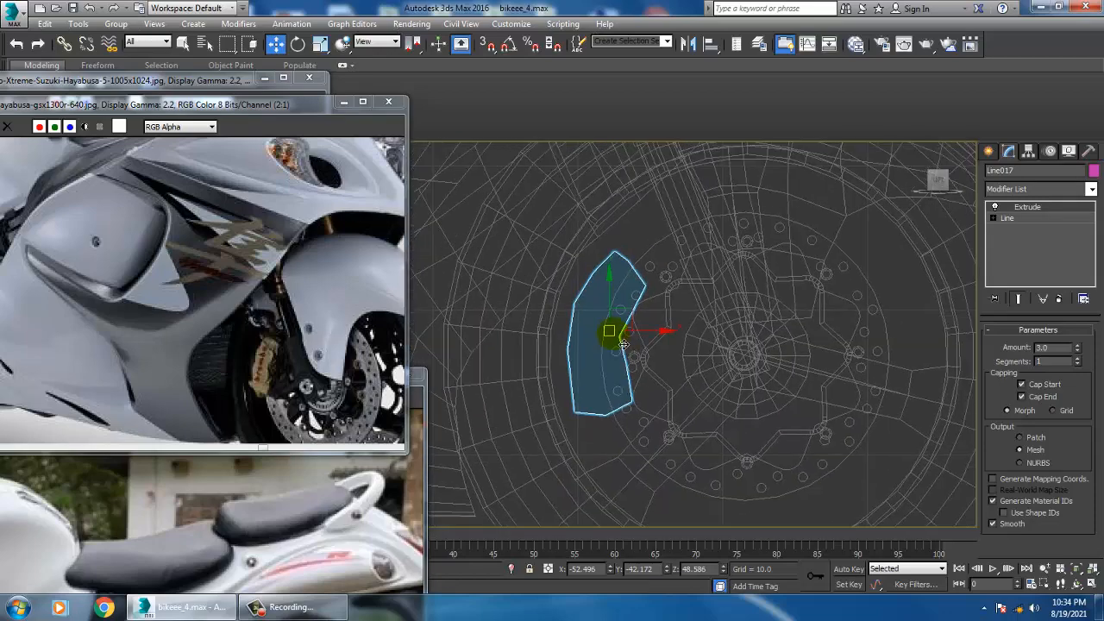
{"action": "left_click_drag", "start_coordinate": [635, 327], "coordinate": [636, 279]}
{"action": "key", "text": "e"}
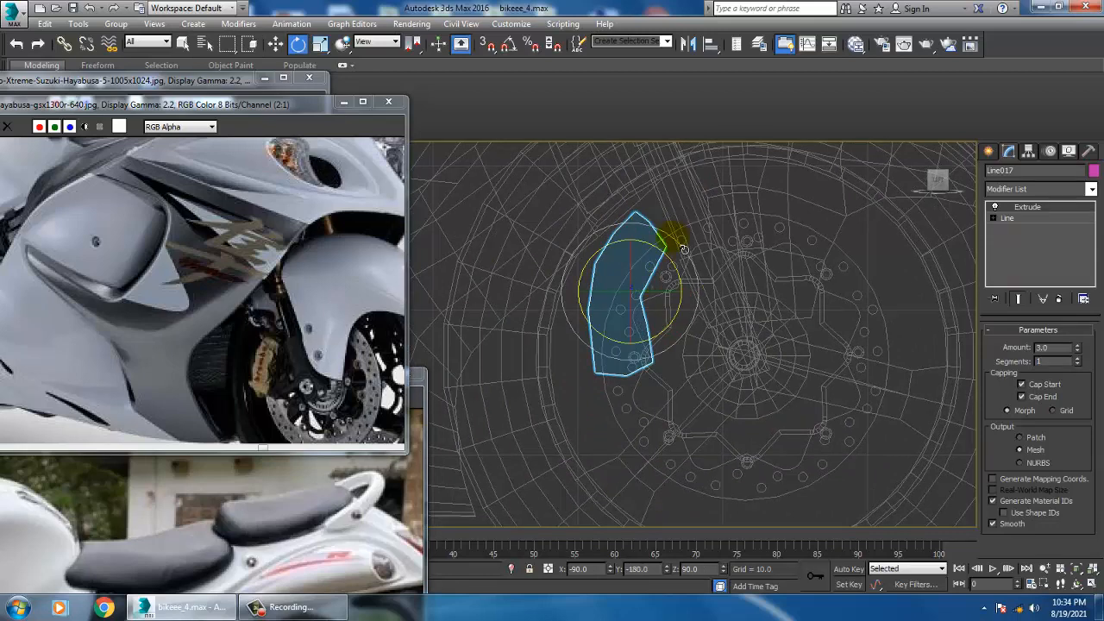
{"action": "left_click_drag", "start_coordinate": [665, 239], "coordinate": [645, 285]}
{"action": "key", "text": "w"}
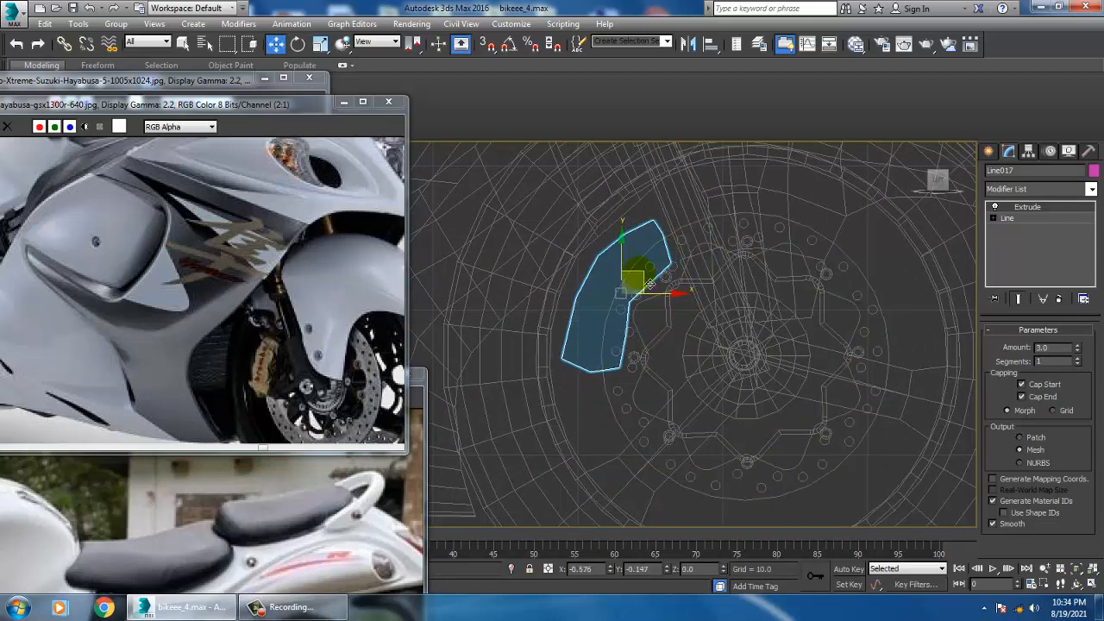
Draw a curved open line spline in the Left view from the caliper's upper end up along the front fork as a brake hose.
{"action": "left_click", "coordinate": [989, 151]}
{"action": "left_click", "coordinate": [1009, 172]}
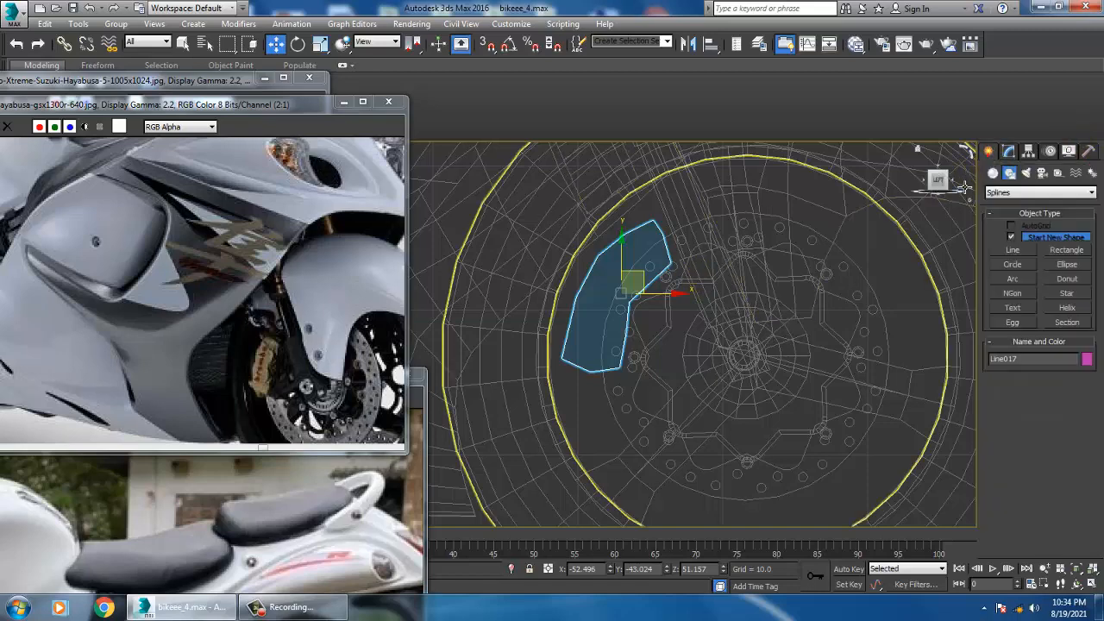
{"action": "left_click", "coordinate": [1012, 250]}
{"action": "middle_click_drag", "start_coordinate": [662, 253], "coordinate": [646, 280]}
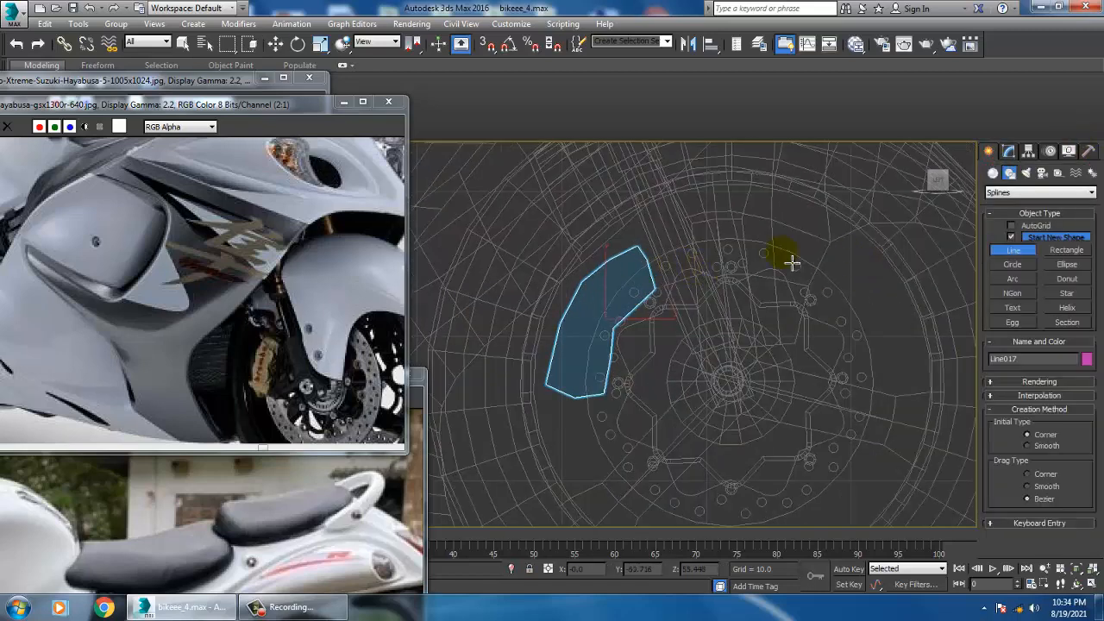
{"action": "left_click", "coordinate": [637, 273]}
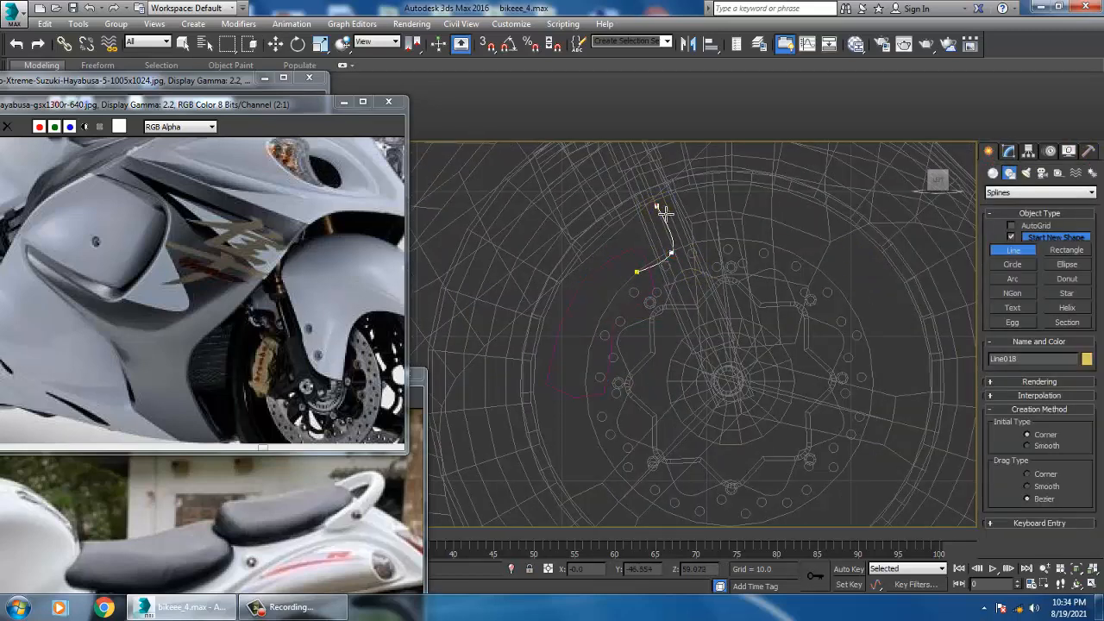
{"action": "left_click", "coordinate": [645, 170]}
{"action": "right_click", "coordinate": [645, 170]}
{"action": "right_click", "coordinate": [645, 170]}
Enable viewport rendering for the hose line in the perspective view so it displays as a radial tube.
{"action": "key", "text": "alt+w"}
{"action": "right_click", "coordinate": [734, 424]}
{"action": "key", "text": "alt+q"}
{"action": "key", "text": "alt+w"}
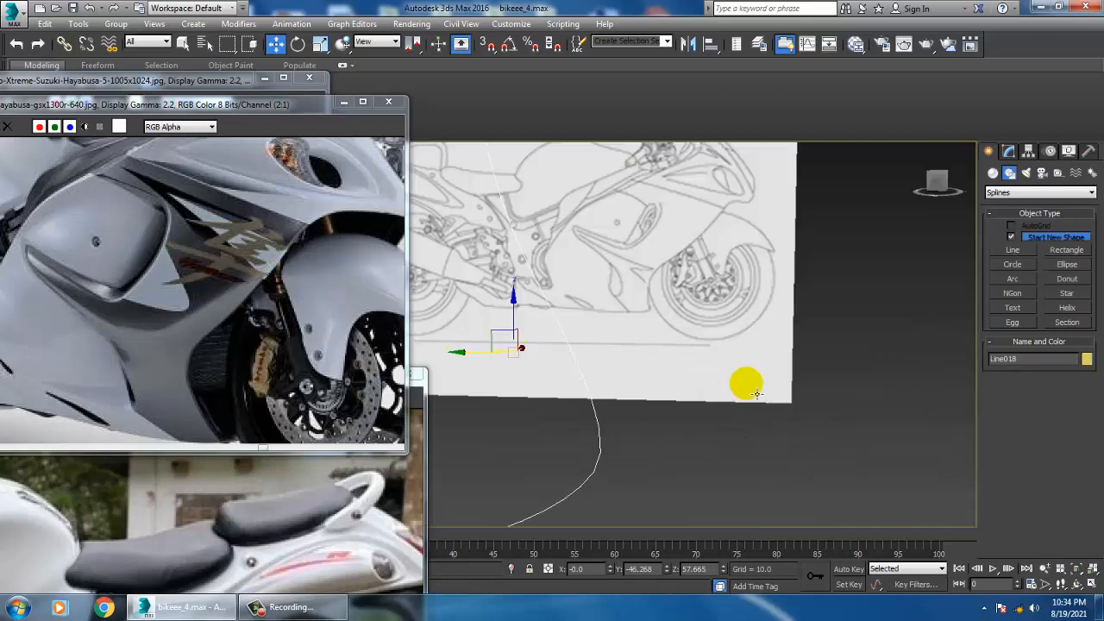
{"action": "middle_click_drag", "start_coordinate": [744, 385], "coordinate": [676, 402], "text": "alt"}
{"action": "left_click", "coordinate": [1009, 151]}
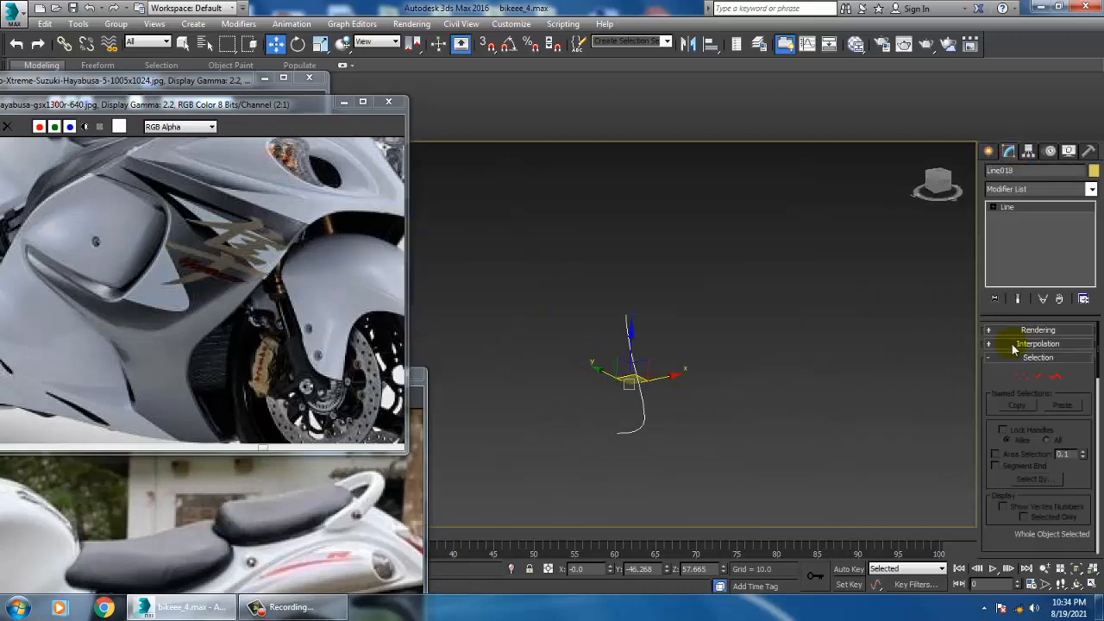
{"action": "left_click", "coordinate": [992, 351]}
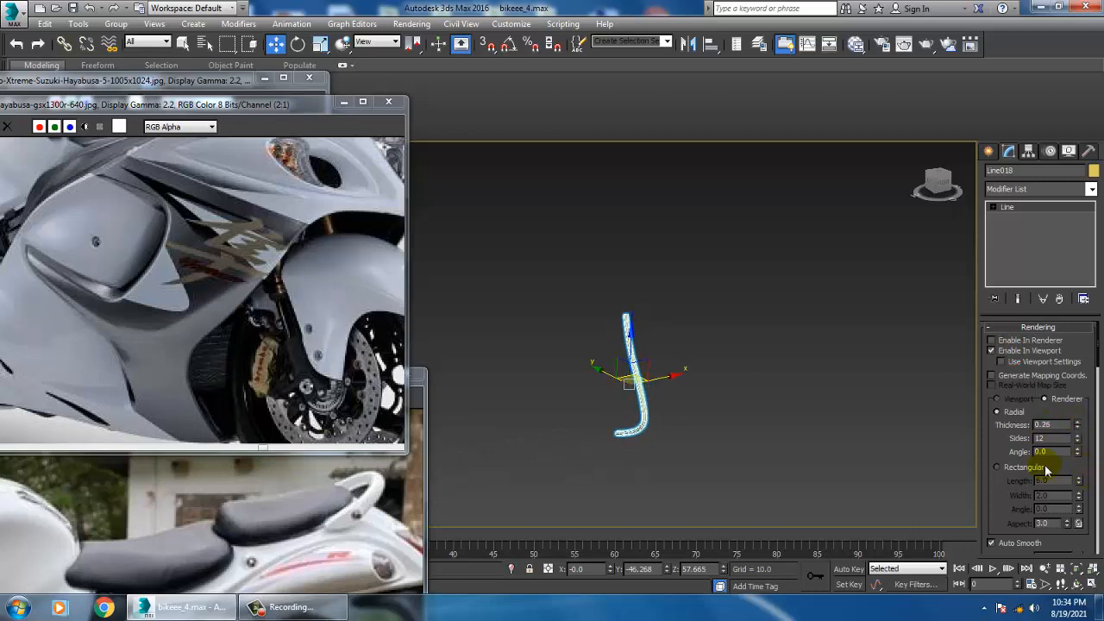
Move the brake hose across to the front fork and caliper, to about X -55.17.
{"action": "middle_click_drag", "start_coordinate": [752, 383], "coordinate": [813, 340]}
{"action": "scroll", "coordinate": [781, 341], "scroll_direction": "down", "scroll_amount": 5}
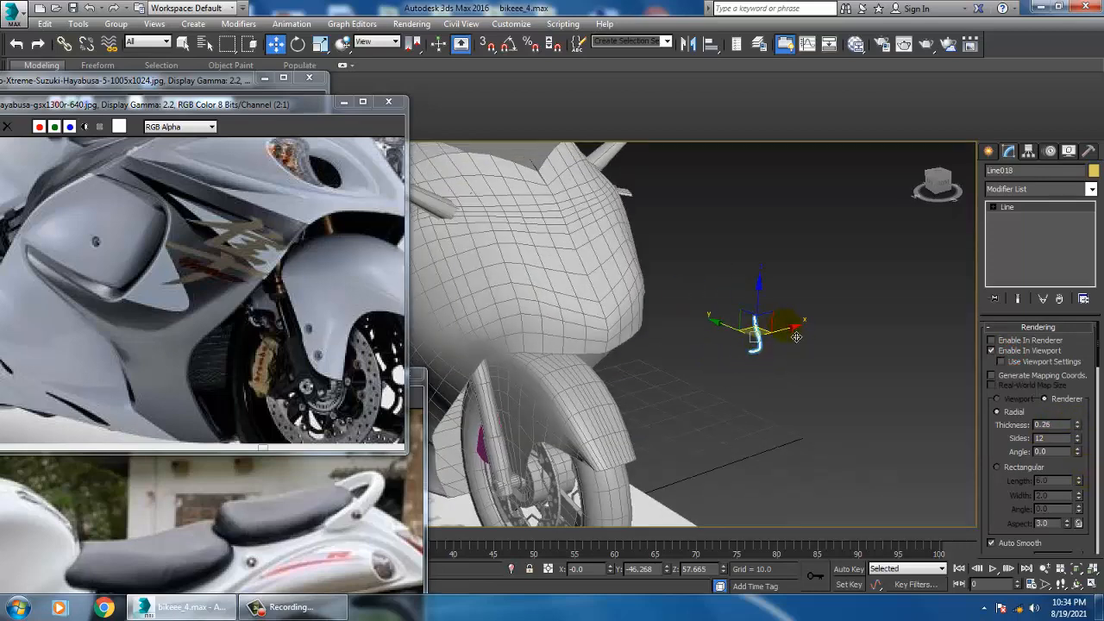
{"action": "key", "text": "z"}
{"action": "middle_click_drag", "start_coordinate": [545, 413], "coordinate": [585, 397], "text": "alt"}
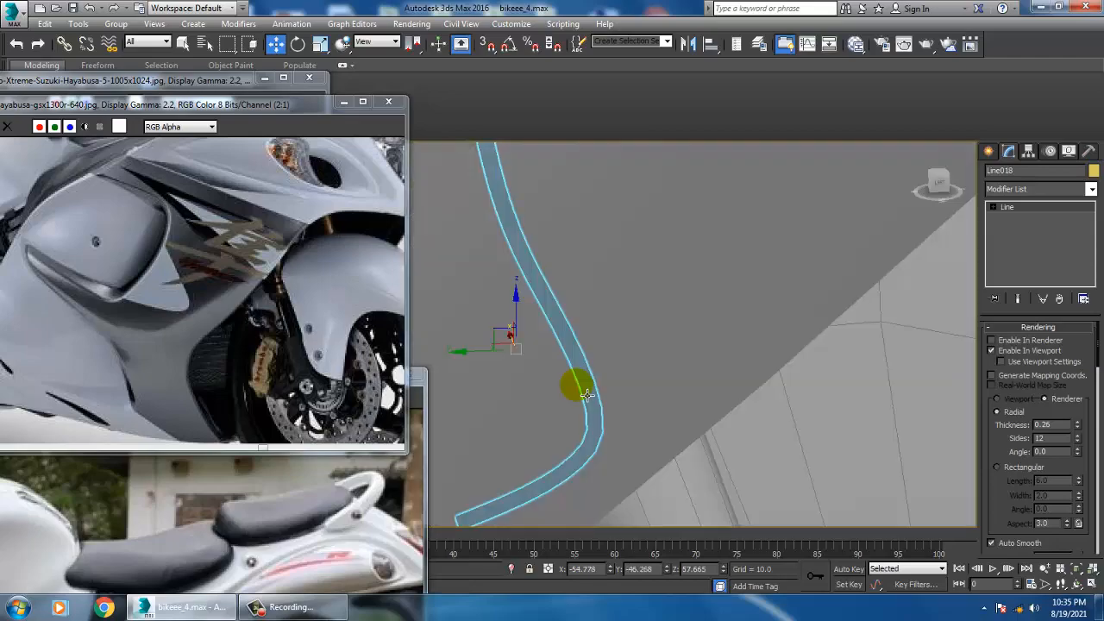
{"action": "mouse_move", "coordinate": [506, 387]}
{"action": "middle_mouse_down"}
{"action": "mouse_move", "coordinate": [592, 382]}
{"action": "mouse_move", "coordinate": [729, 339]}
{"action": "mouse_move", "coordinate": [749, 316]}
{"action": "mouse_move", "coordinate": [727, 305]}
{"action": "mouse_move", "coordinate": [703, 316]}
{"action": "mouse_move", "coordinate": [682, 370]}
{"action": "mouse_move", "coordinate": [664, 378]}
{"action": "mouse_move", "coordinate": [736, 339]}
{"action": "middle_mouse_up"}
{"action": "scroll", "coordinate": [592, 382], "scroll_direction": "down", "scroll_amount": 4}
{"action": "key", "text": "F3"}
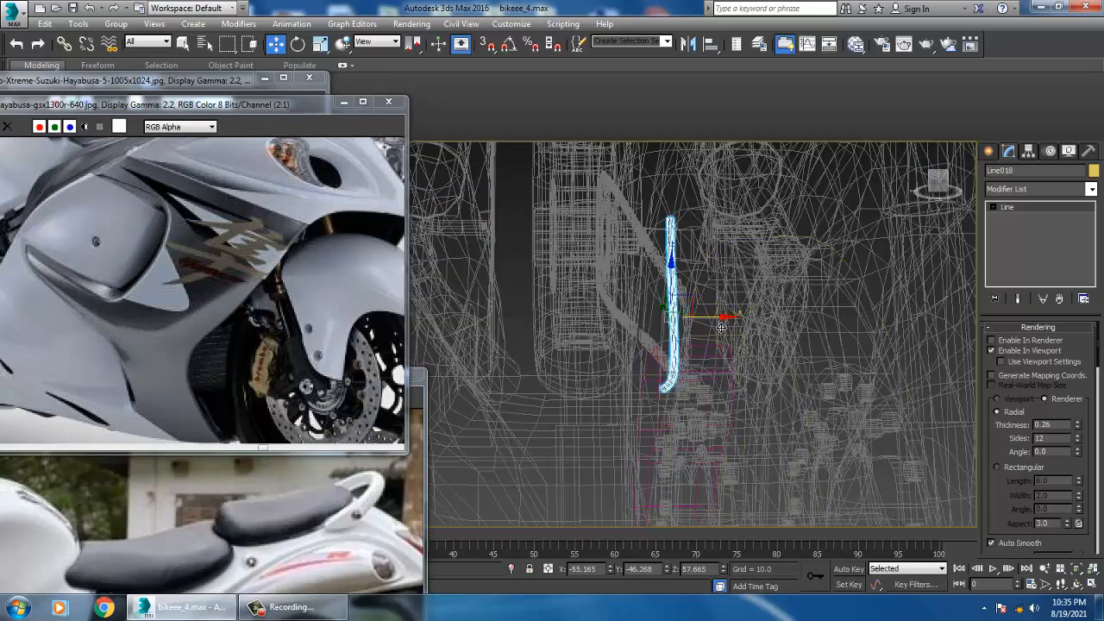
Clone the brake hose sideways as one independent copy at about X -53.26.
{"action": "left_click_drag", "start_coordinate": [729, 328], "coordinate": [768, 328], "text": "shift"}
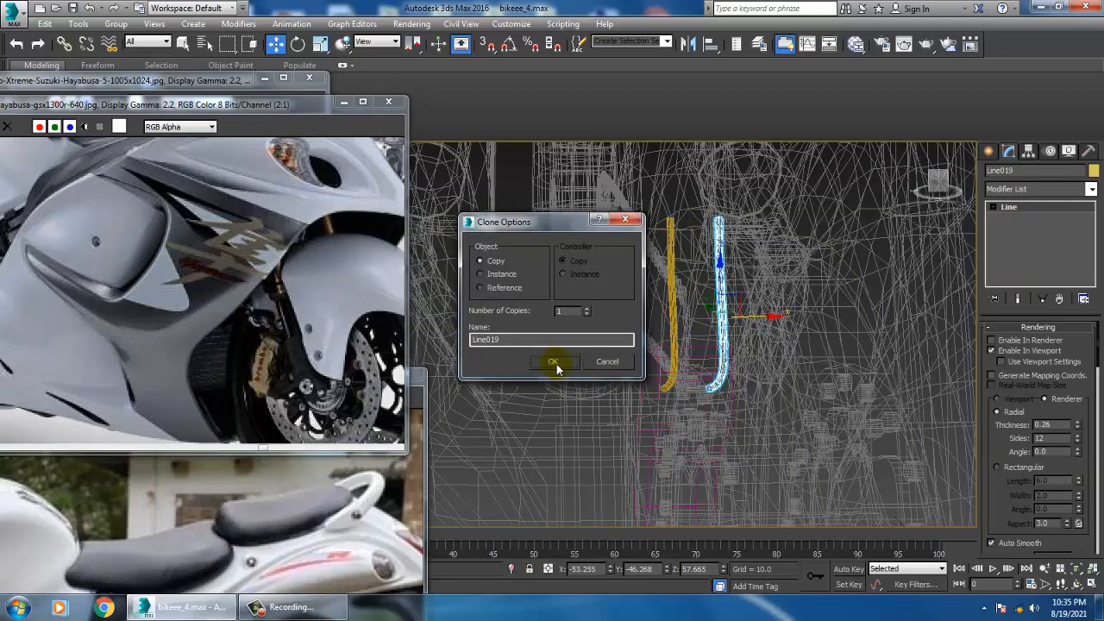
{"action": "left_click", "coordinate": [555, 359]}
{"action": "key", "text": "F3"}
{"action": "mouse_move", "coordinate": [661, 353]}
{"action": "middle_mouse_down", "text": "alt"}
{"action": "mouse_move", "coordinate": [719, 354]}
{"action": "mouse_move", "coordinate": [732, 301]}
{"action": "mouse_move", "coordinate": [765, 354]}
{"action": "mouse_move", "coordinate": [743, 377]}
{"action": "mouse_move", "coordinate": [728, 343]}
{"action": "middle_mouse_up", "text": "alt"}
{"action": "scroll", "coordinate": [743, 377], "scroll_direction": "down", "scroll_amount": 7}
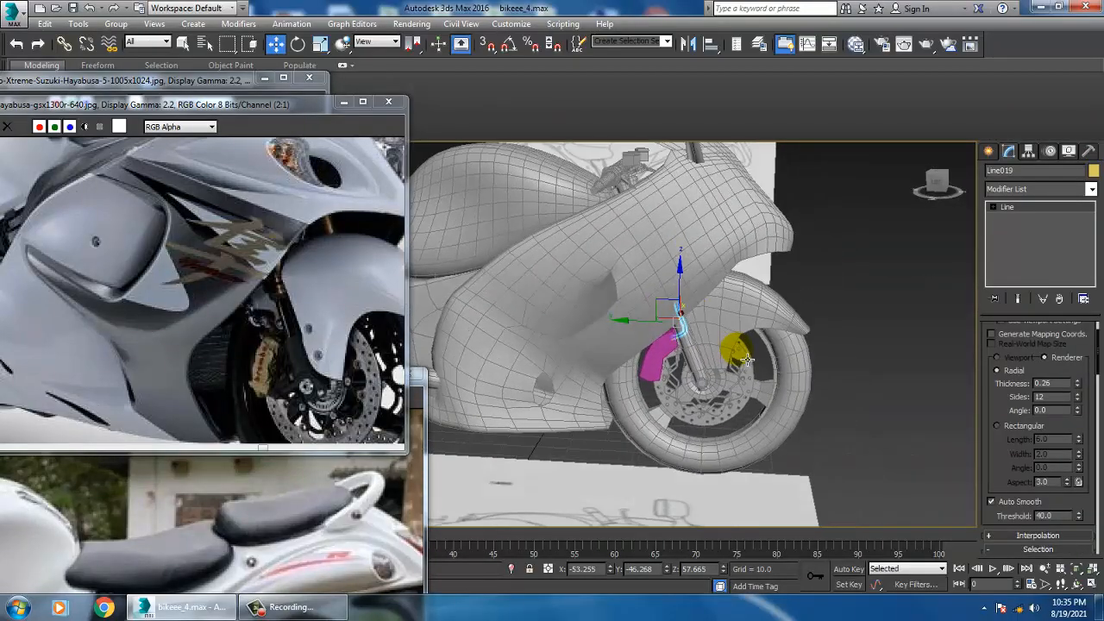
Select all objects and assign them the same light grey object color.
{"action": "key", "text": "ctrl+a"}
{"action": "left_click", "coordinate": [1094, 171]}
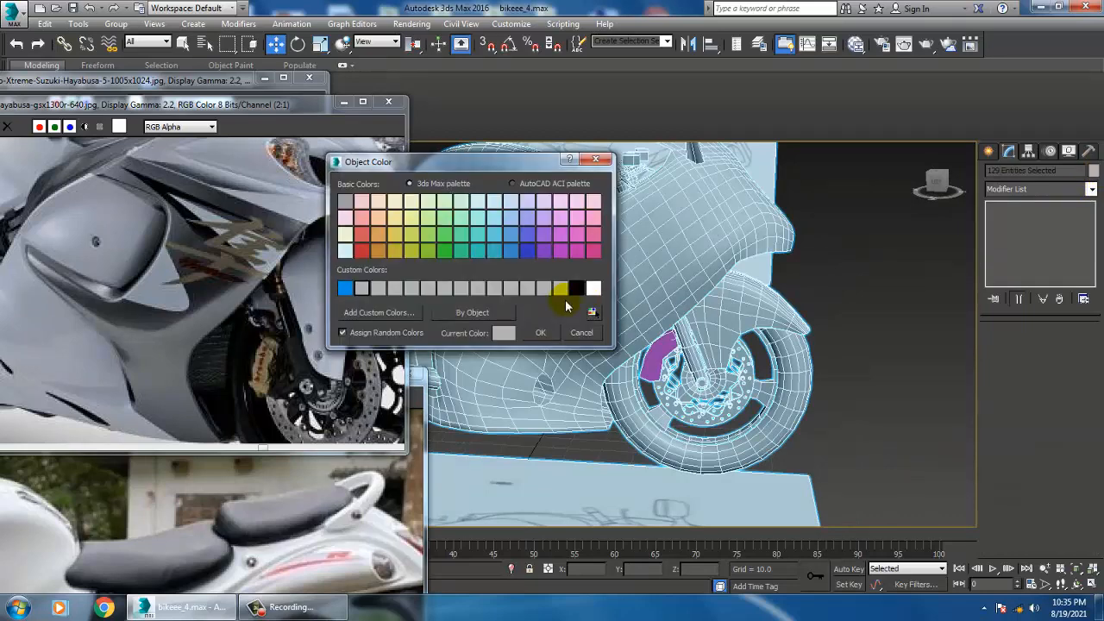
{"action": "left_click", "coordinate": [540, 333]}
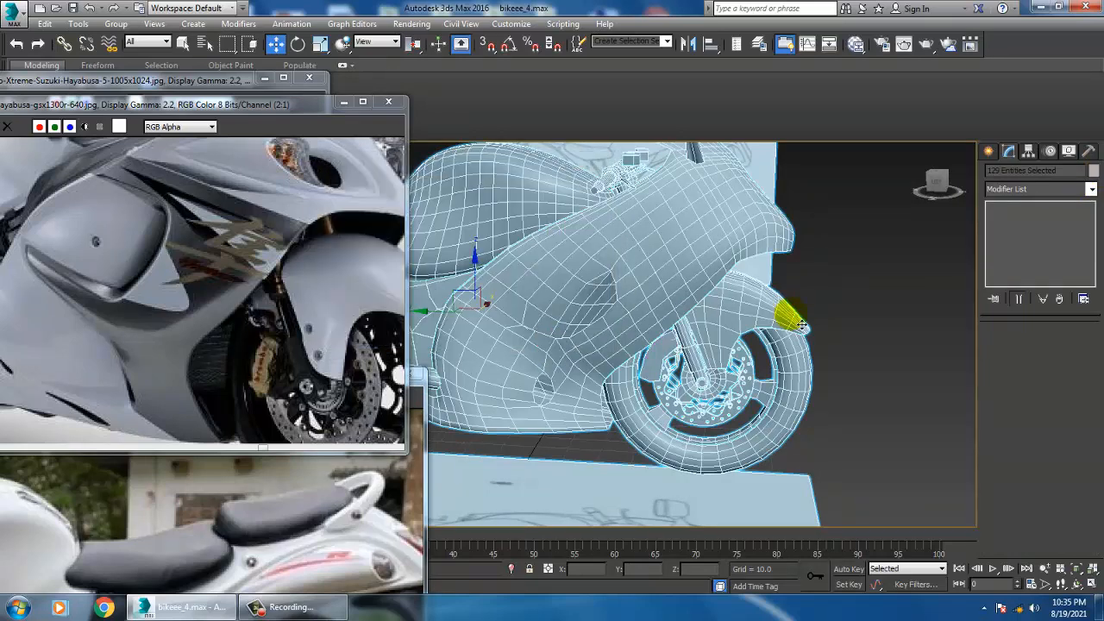
{"action": "left_click", "coordinate": [784, 313]}
Compare the front caliper and the lower side of the bike with the side reference photo.
{"action": "scroll", "coordinate": [735, 298], "scroll_direction": "up", "scroll_amount": 3}
{"action": "scroll", "coordinate": [824, 299], "scroll_direction": "down", "scroll_amount": 3}
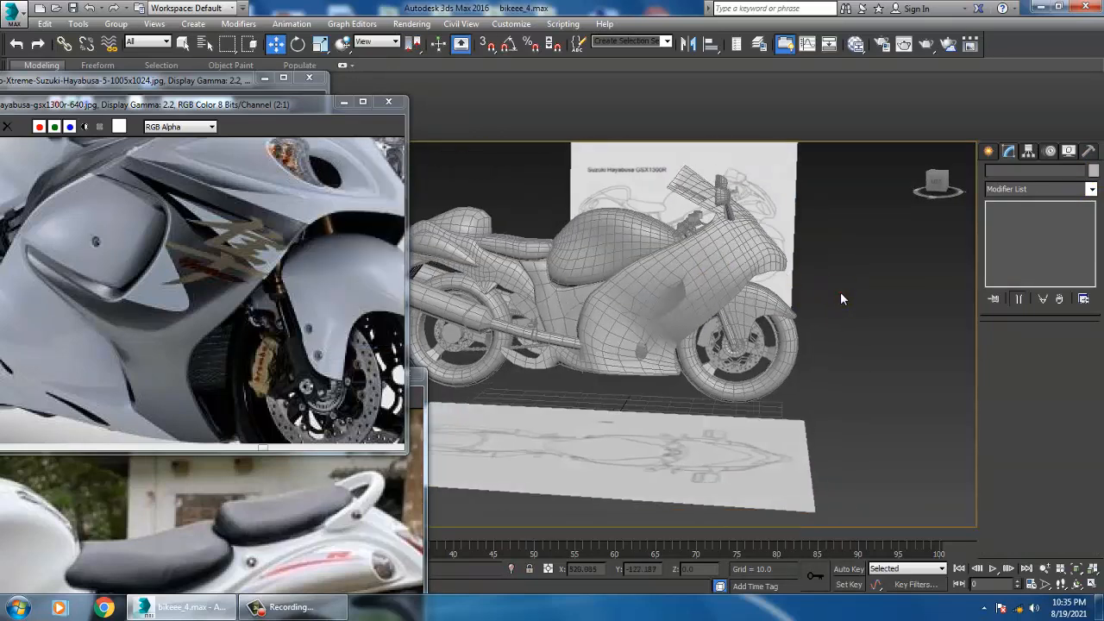
{"action": "middle_click_drag", "start_coordinate": [801, 295], "coordinate": [840, 294]}
{"action": "scroll", "coordinate": [717, 302], "scroll_direction": "up", "scroll_amount": 4}
{"action": "middle_click_drag", "start_coordinate": [717, 302], "coordinate": [680, 304]}
{"action": "middle_click_drag", "start_coordinate": [147, 323], "coordinate": [279, 296]}
{"action": "left_click", "coordinate": [792, 353]}
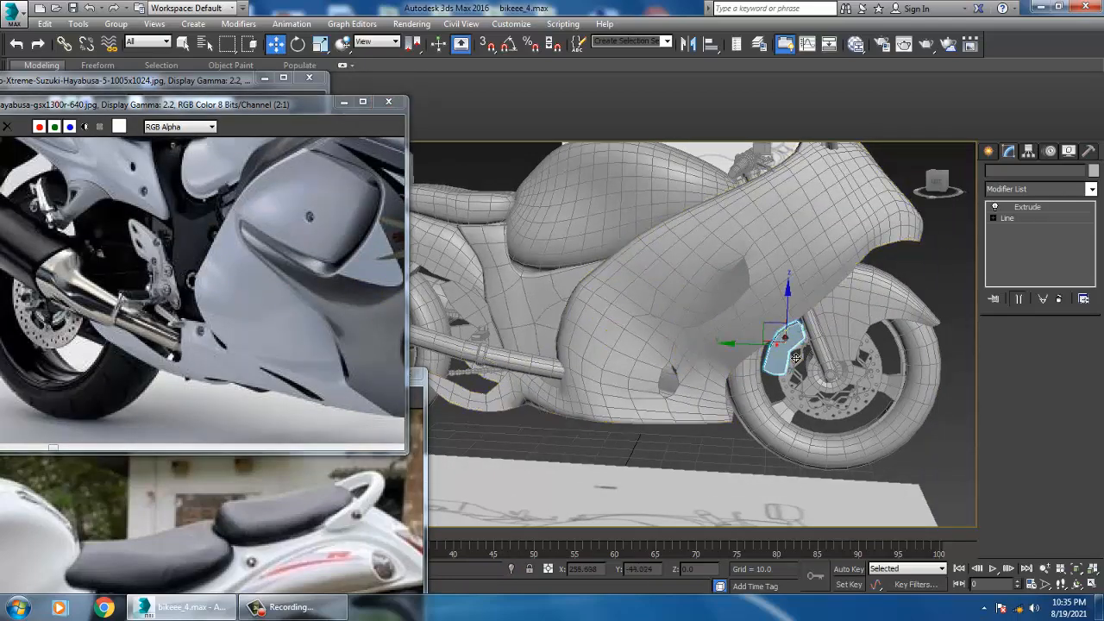
{"action": "middle_click_drag", "start_coordinate": [680, 352], "coordinate": [696, 348]}
{"action": "middle_click_drag", "start_coordinate": [861, 342], "coordinate": [830, 351], "text": "alt"}
{"action": "scroll", "coordinate": [828, 359], "scroll_direction": "down", "scroll_amount": 5}
{"action": "scroll", "coordinate": [828, 354], "scroll_direction": "up", "scroll_amount": 3}
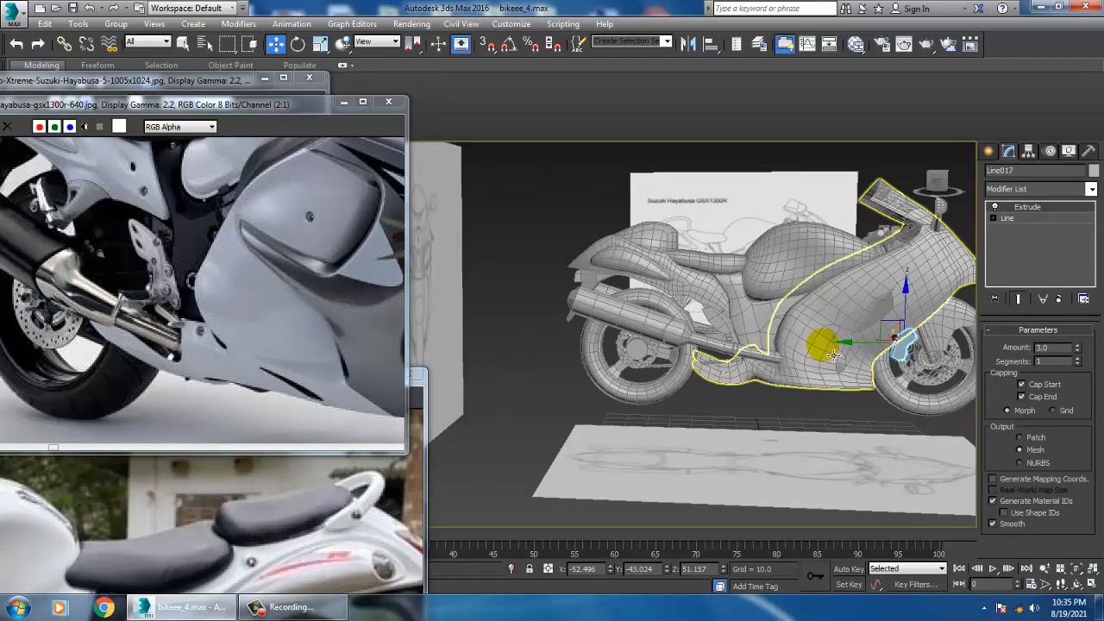
{"action": "middle_click_drag", "start_coordinate": [267, 333], "coordinate": [45, 254]}
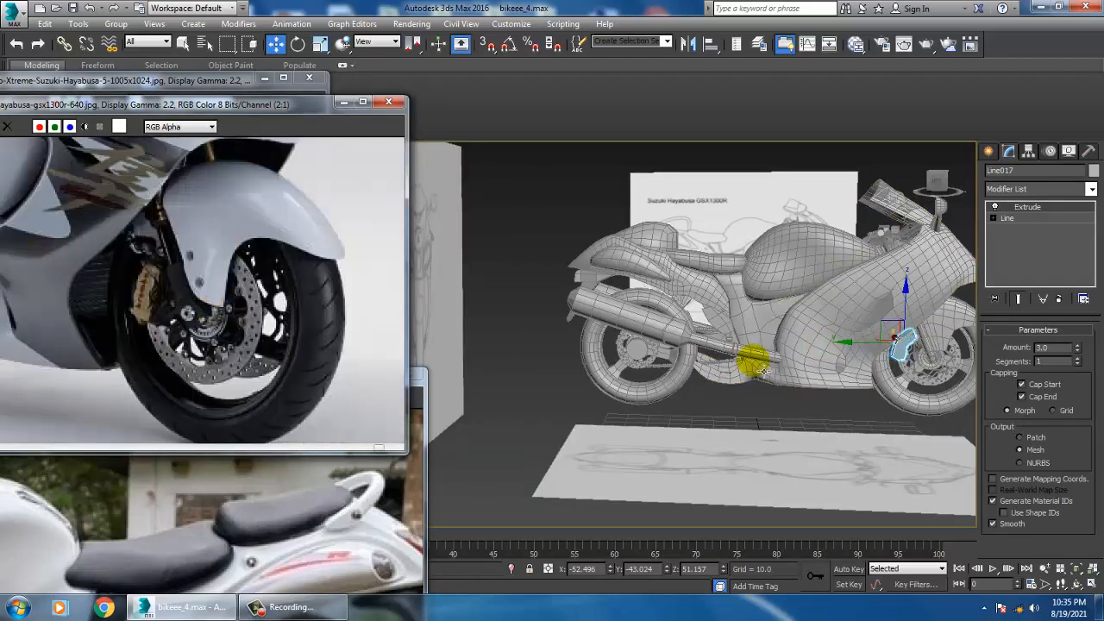
Clone the front caliper as a copy across to the opposite front brake disc and adjust its sideways position.
{"action": "middle_click_drag", "start_coordinate": [806, 337], "coordinate": [630, 343], "text": "alt"}
{"action": "scroll", "coordinate": [702, 342], "scroll_direction": "up", "scroll_amount": 4}
{"action": "middle_click_drag", "start_coordinate": [702, 342], "coordinate": [437, 339]}
{"action": "middle_click_drag", "start_coordinate": [608, 369], "coordinate": [631, 372], "text": "alt"}
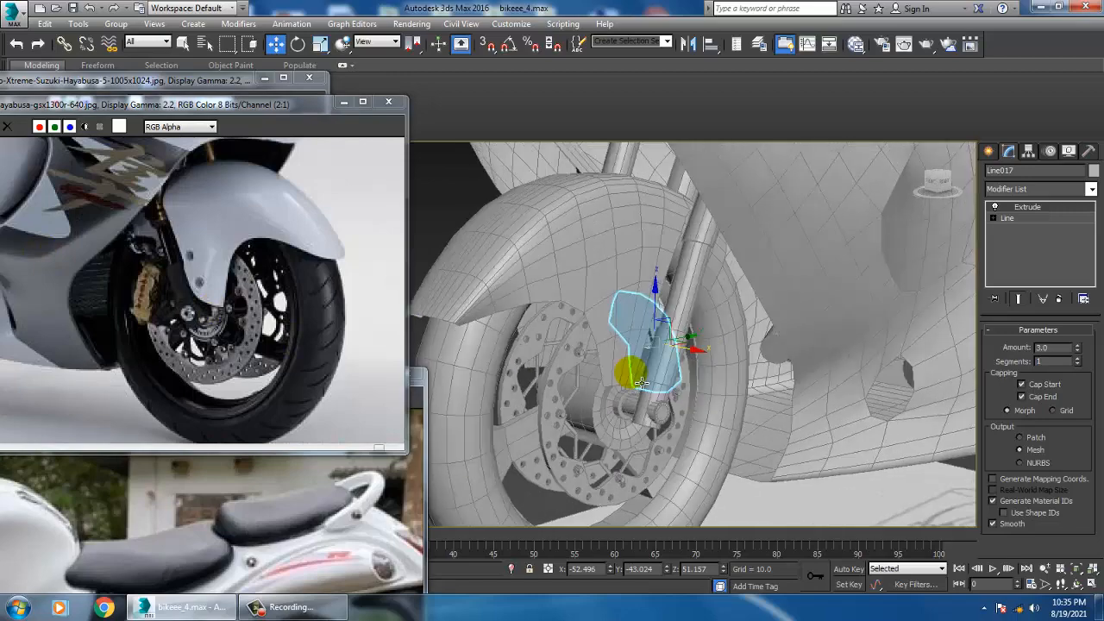
{"action": "scroll", "coordinate": [631, 373], "scroll_direction": "up", "scroll_amount": 5}
{"action": "middle_click_drag", "start_coordinate": [694, 357], "coordinate": [738, 304], "text": "alt"}
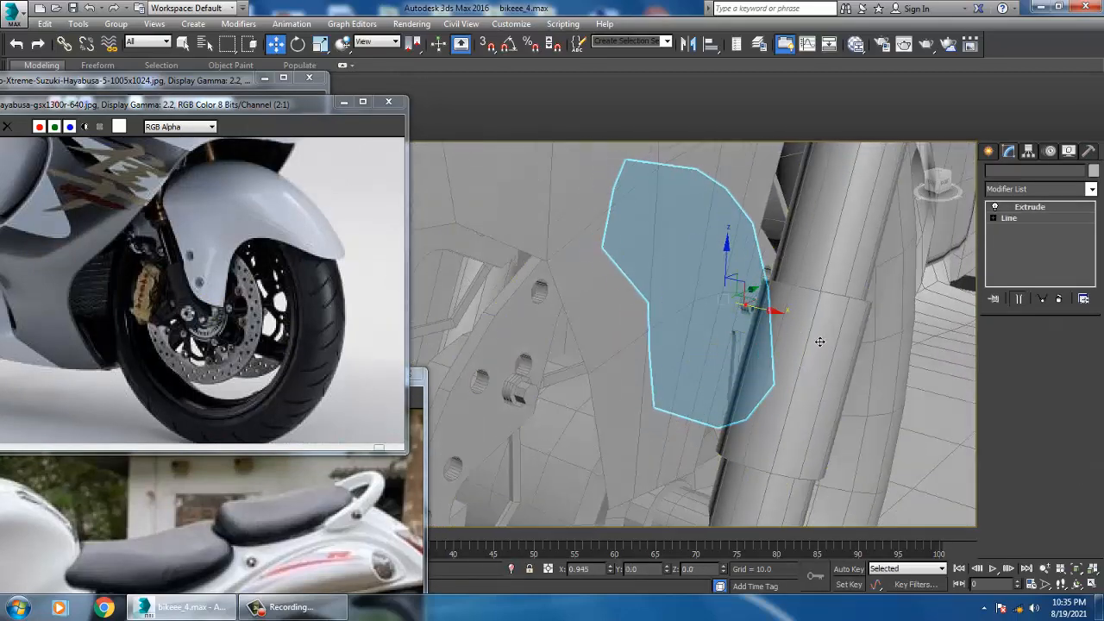
{"action": "left_click_drag", "start_coordinate": [766, 309], "coordinate": [883, 355], "text": "shift"}
{"action": "left_click", "coordinate": [538, 356]}
{"action": "mouse_move", "coordinate": [604, 367]}
{"action": "middle_mouse_down", "text": "alt"}
{"action": "mouse_move", "coordinate": [682, 372]}
{"action": "mouse_move", "coordinate": [587, 303]}
{"action": "mouse_move", "coordinate": [561, 306]}
{"action": "mouse_move", "coordinate": [869, 347]}
{"action": "mouse_move", "coordinate": [732, 343]}
{"action": "middle_mouse_up", "text": "alt"}
{"action": "mouse_move", "coordinate": [718, 333]}
{"action": "left_mouse_down"}
{"action": "mouse_move", "coordinate": [755, 333]}
{"action": "mouse_move", "coordinate": [740, 332]}
{"action": "left_mouse_up"}
Clone the front caliper as a copy to the rear brake disc, at about Y 55.81.
{"action": "scroll", "coordinate": [738, 337], "scroll_direction": "down", "scroll_amount": 6}
{"action": "middle_click_drag", "start_coordinate": [744, 351], "coordinate": [792, 370], "text": "alt"}
{"action": "scroll", "coordinate": [788, 374], "scroll_direction": "down", "scroll_amount": 8}
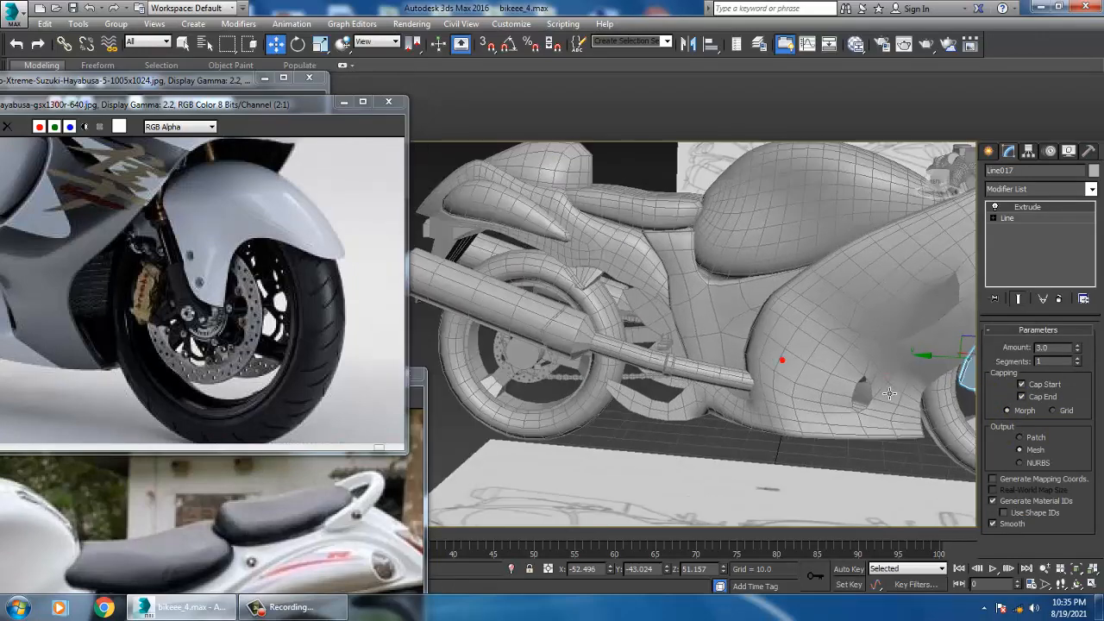
{"action": "mouse_move", "coordinate": [876, 380]}
{"action": "left_mouse_down"}
{"action": "mouse_move", "coordinate": [726, 383]}
{"action": "mouse_move", "coordinate": [694, 371]}
{"action": "left_mouse_up"}
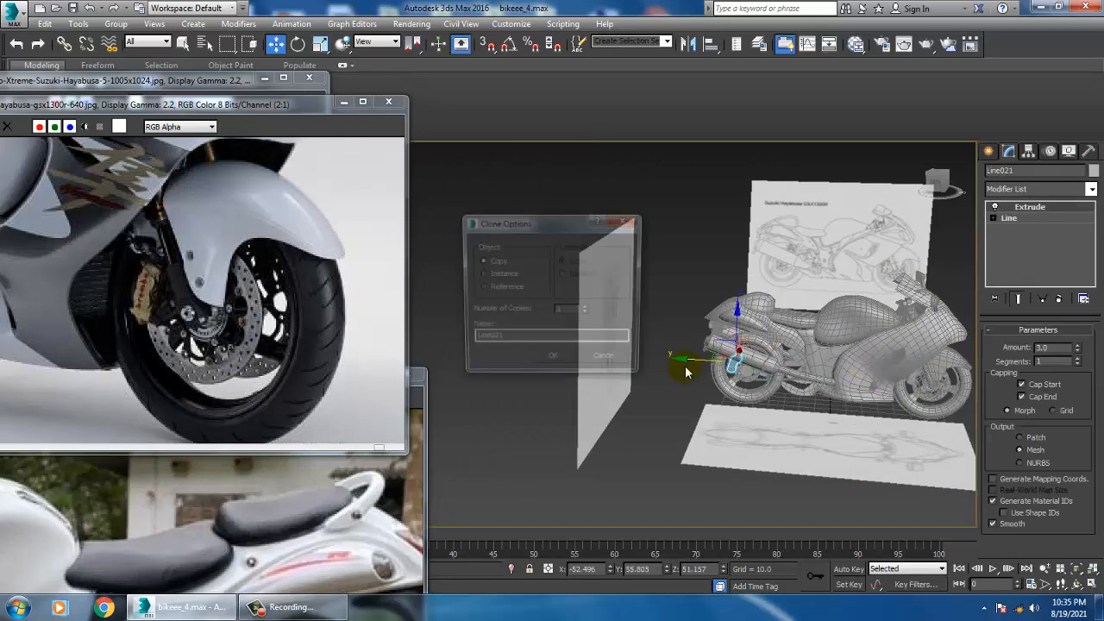
{"action": "left_click", "coordinate": [552, 362]}
{"action": "scroll", "coordinate": [569, 349], "scroll_direction": "up", "scroll_amount": 10}
Scale the rear caliper slightly and move it sideways against the rear brake disc, to about X -54.13.
{"action": "key", "text": "r"}
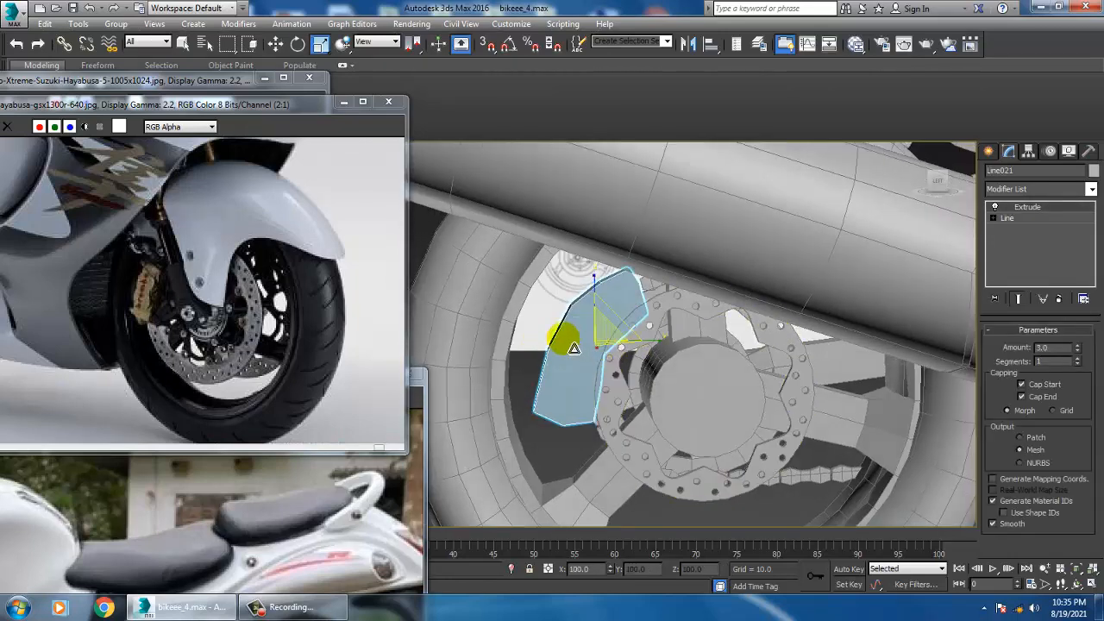
{"action": "left_click_drag", "start_coordinate": [614, 340], "coordinate": [609, 341]}
{"action": "key", "text": "w"}
{"action": "middle_click_drag", "start_coordinate": [609, 340], "coordinate": [551, 340], "text": "alt"}
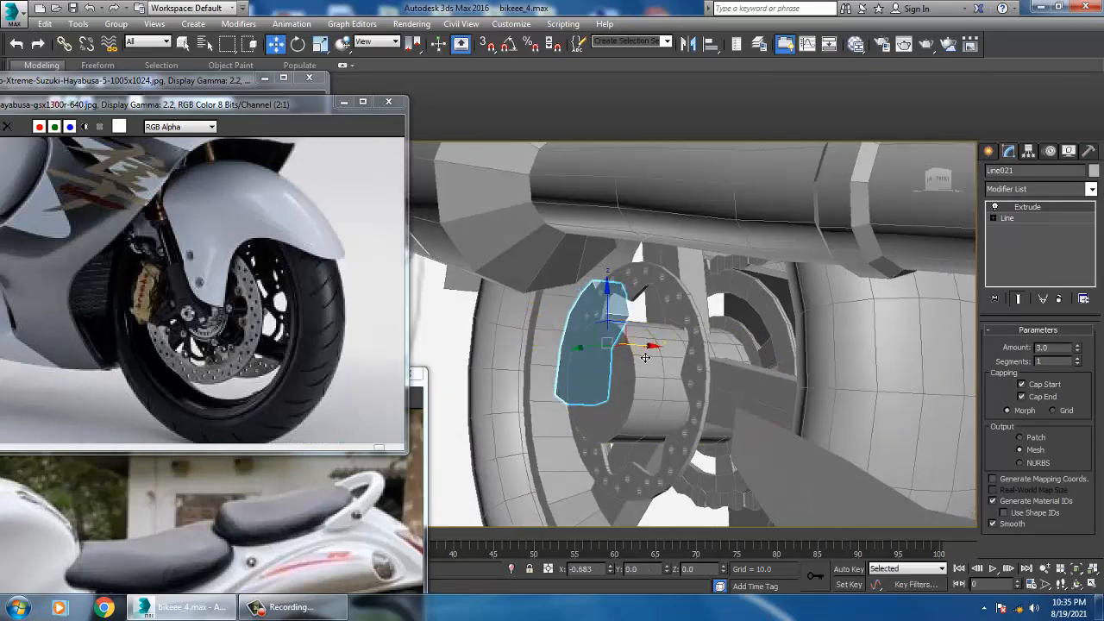
{"action": "left_click_drag", "start_coordinate": [646, 357], "coordinate": [635, 358]}
{"action": "middle_click_drag", "start_coordinate": [572, 357], "coordinate": [639, 371], "text": "alt"}
{"action": "scroll", "coordinate": [639, 371], "scroll_direction": "down", "scroll_amount": 10}
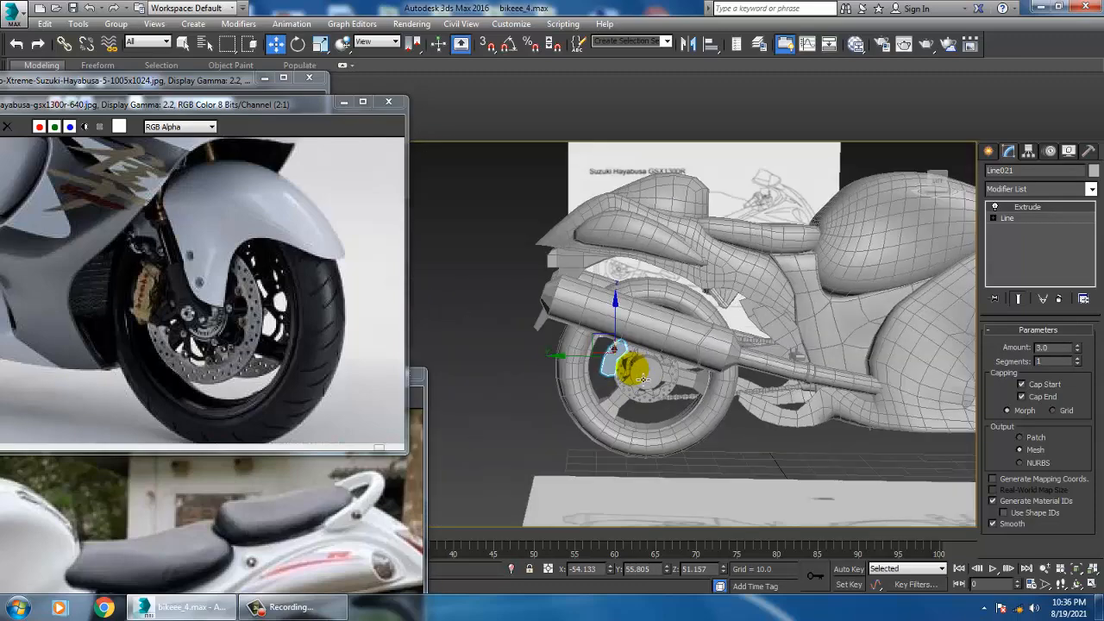
Select the rear hub cylinder and compare it with the rear wheel in the side reference photo.
{"action": "left_click", "coordinate": [654, 388]}
{"action": "mouse_move", "coordinate": [654, 389]}
{"action": "middle_mouse_down", "text": "alt"}
{"action": "mouse_move", "coordinate": [694, 382]}
{"action": "mouse_move", "coordinate": [632, 385]}
{"action": "middle_mouse_up", "text": "alt"}
{"action": "middle_click_drag", "start_coordinate": [214, 319], "coordinate": [309, 373]}
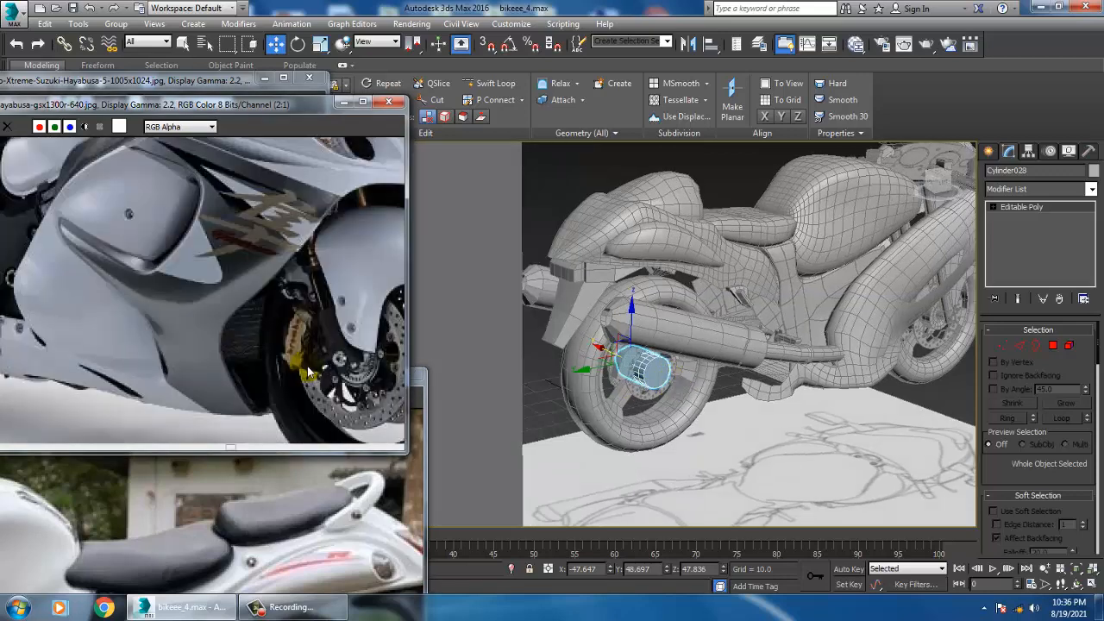
{"action": "middle_click_drag", "start_coordinate": [240, 348], "coordinate": [356, 370]}
{"action": "left_click_drag", "start_coordinate": [125, 108], "coordinate": [262, 104]}
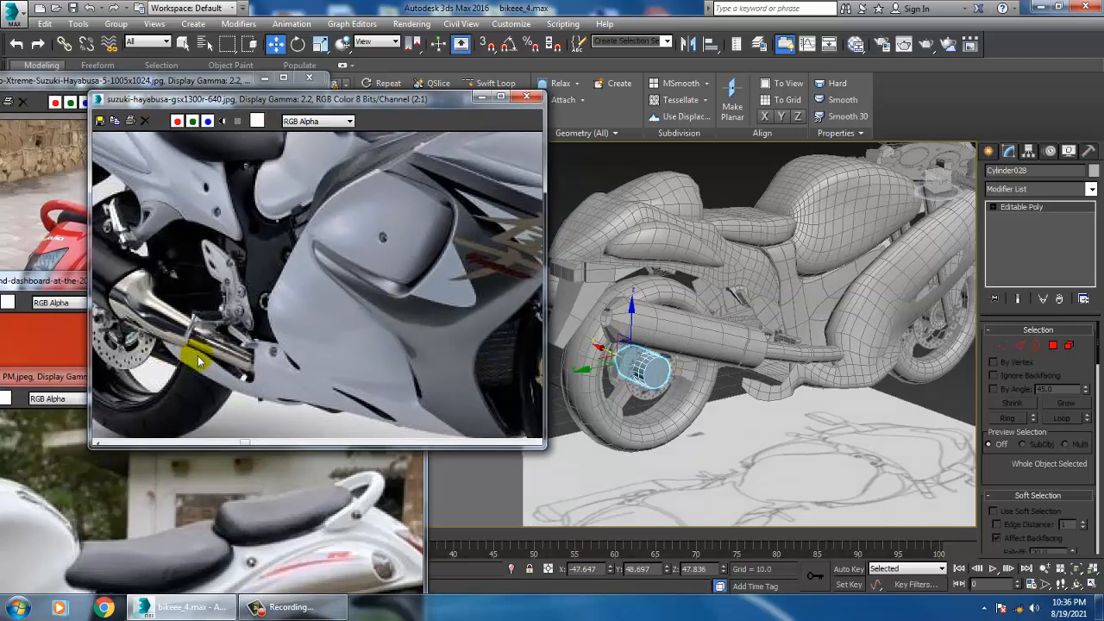
{"action": "middle_click_drag", "start_coordinate": [195, 353], "coordinate": [302, 360]}
{"action": "middle_click_drag", "start_coordinate": [870, 448], "coordinate": [829, 380], "text": "alt"}
{"action": "scroll", "coordinate": [753, 394], "scroll_direction": "up", "scroll_amount": 3}
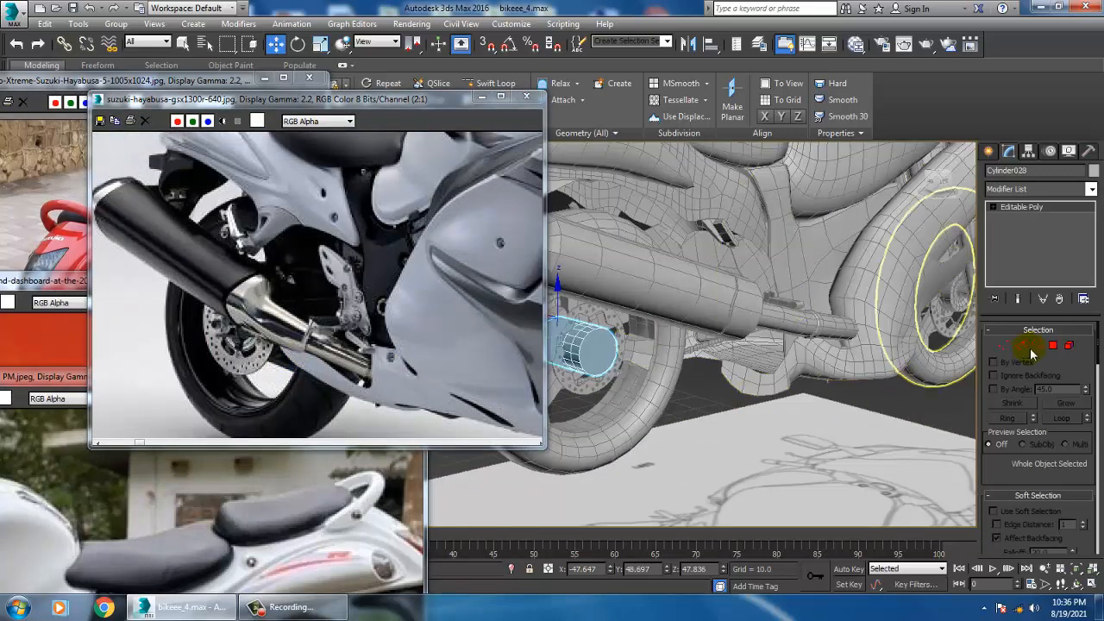
Scale down the outer end polygon of the rear hub cylinder and move it inward to about X -56.74.
{"action": "left_click", "coordinate": [1052, 346]}
{"action": "middle_click_drag", "start_coordinate": [621, 369], "coordinate": [707, 382], "text": "alt"}
{"action": "left_click", "coordinate": [679, 377]}
{"action": "scroll", "coordinate": [744, 389], "scroll_direction": "up", "scroll_amount": 3}
{"action": "key", "text": "r"}
{"action": "left_click_drag", "start_coordinate": [677, 360], "coordinate": [715, 399]}
{"action": "key", "text": "w"}
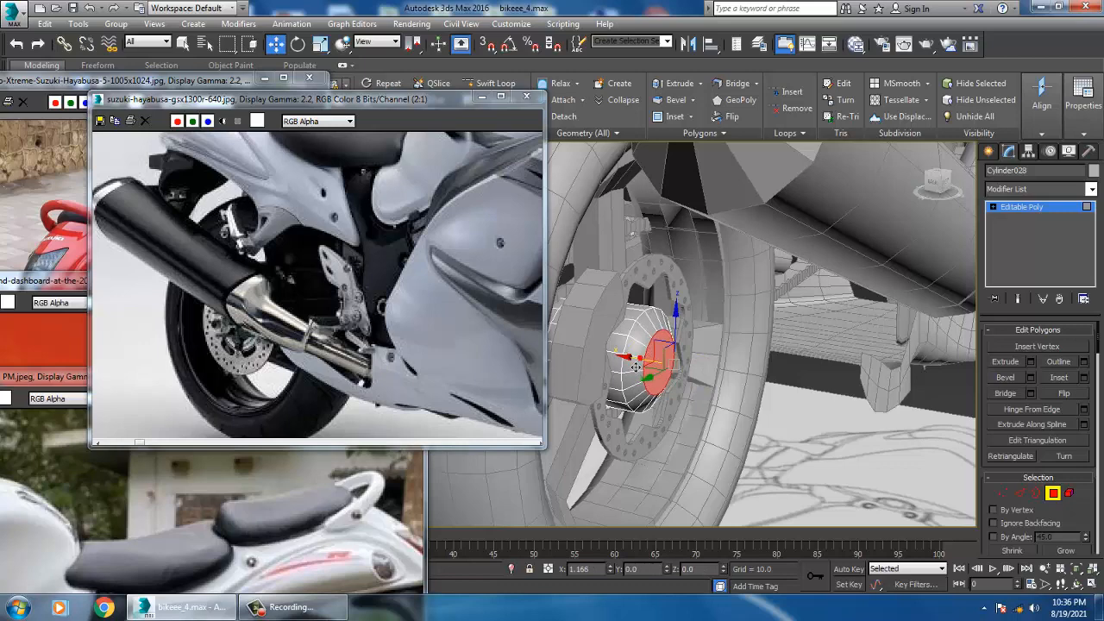
{"action": "middle_click_drag", "start_coordinate": [636, 367], "coordinate": [710, 405], "text": "alt"}
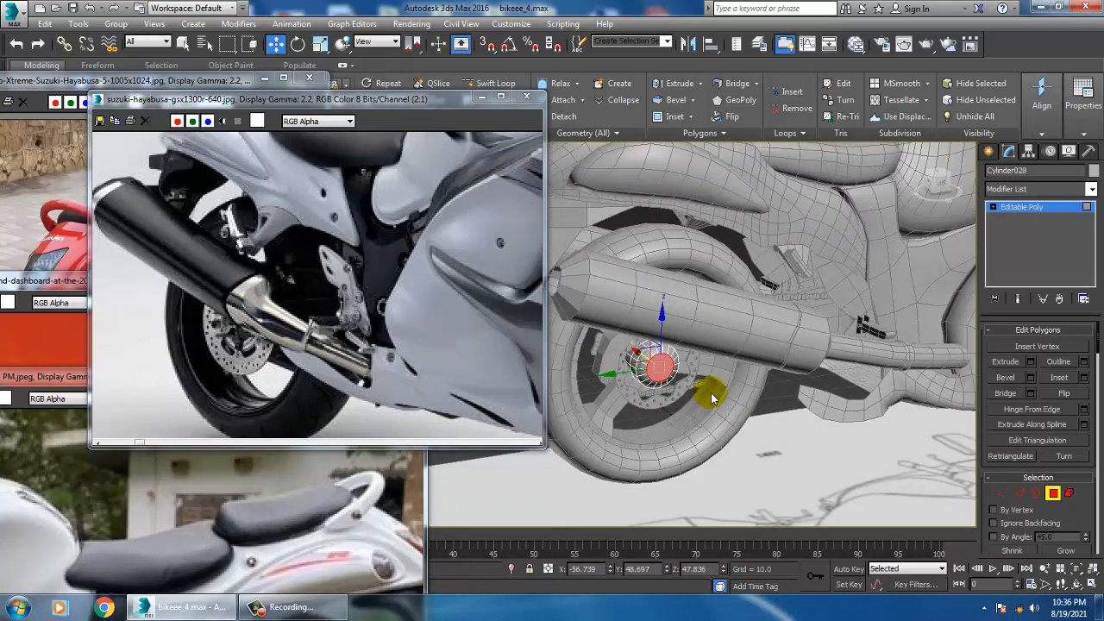
Bring the white bike's seat and rear reference photo forward and compare it with the whole model.
{"action": "left_click", "coordinate": [227, 521]}
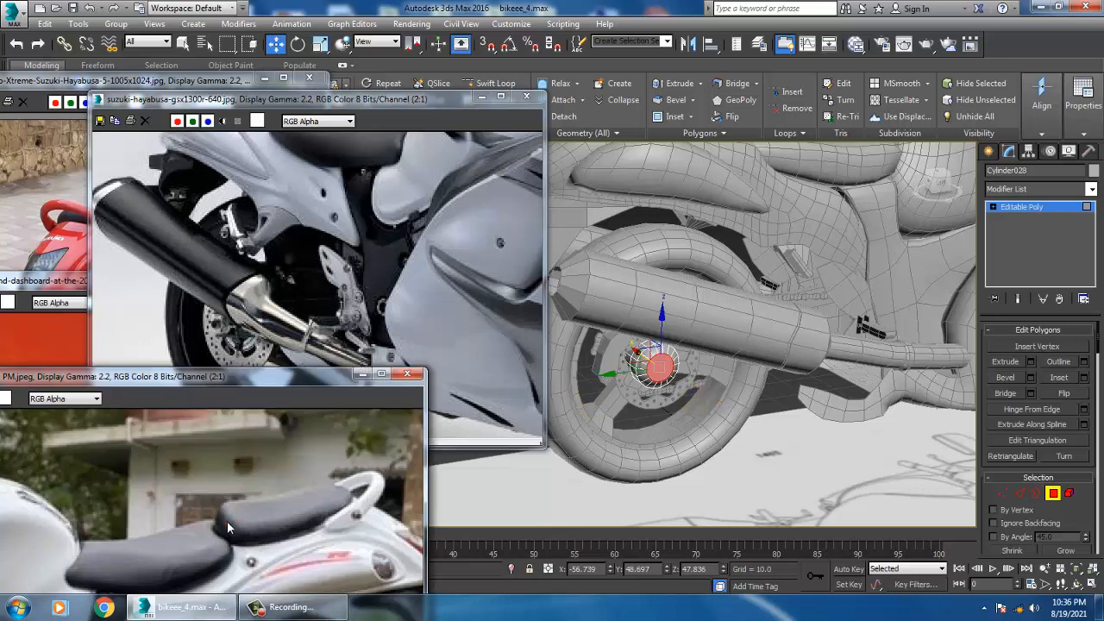
{"action": "left_click_drag", "start_coordinate": [229, 381], "coordinate": [253, 244]}
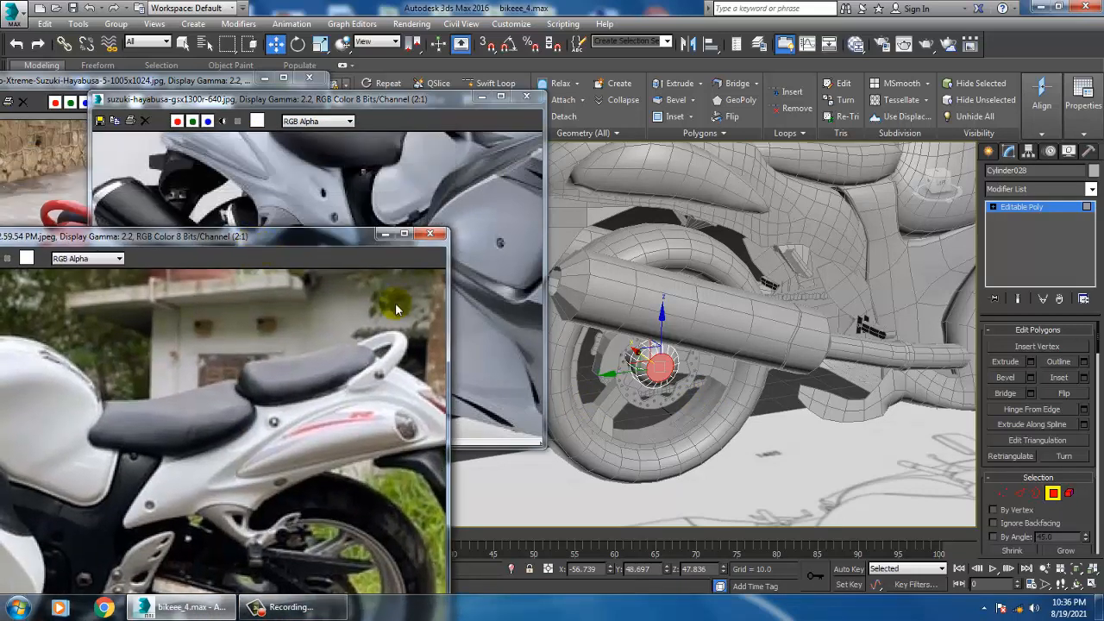
{"action": "scroll", "coordinate": [688, 392], "scroll_direction": "down", "scroll_amount": 5}
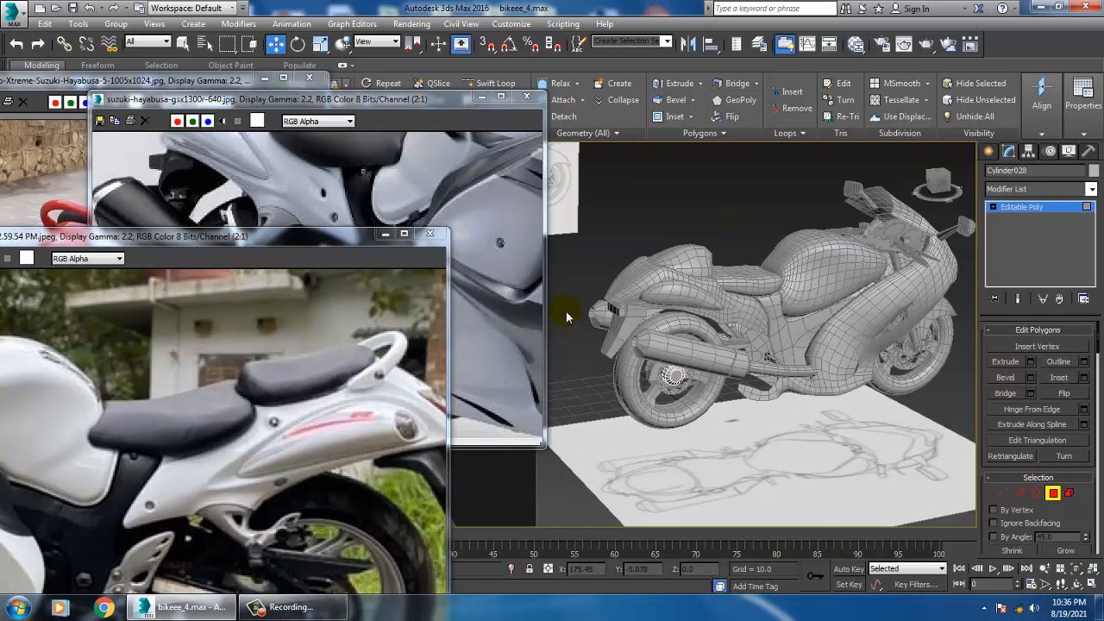
Finish editing the hub cylinder's polygons and bring the red bike's rear reference photo forward to compare it with the model's tail.
{"action": "middle_click_drag", "start_coordinate": [701, 294], "coordinate": [804, 356], "text": "alt"}
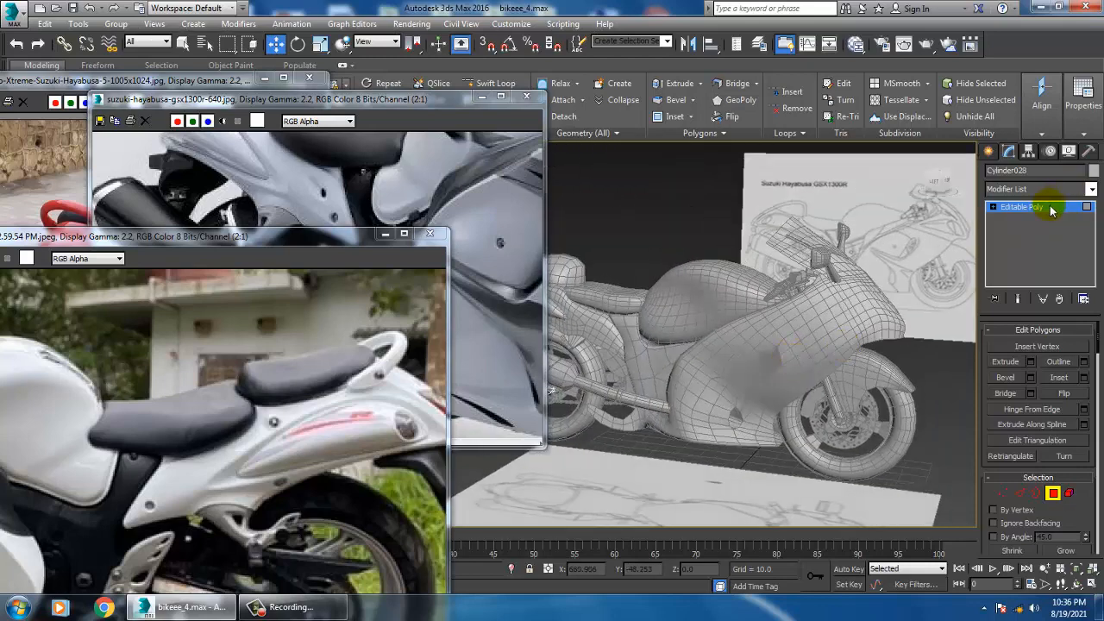
{"action": "left_click", "coordinate": [1050, 210]}
{"action": "left_click", "coordinate": [205, 393]}
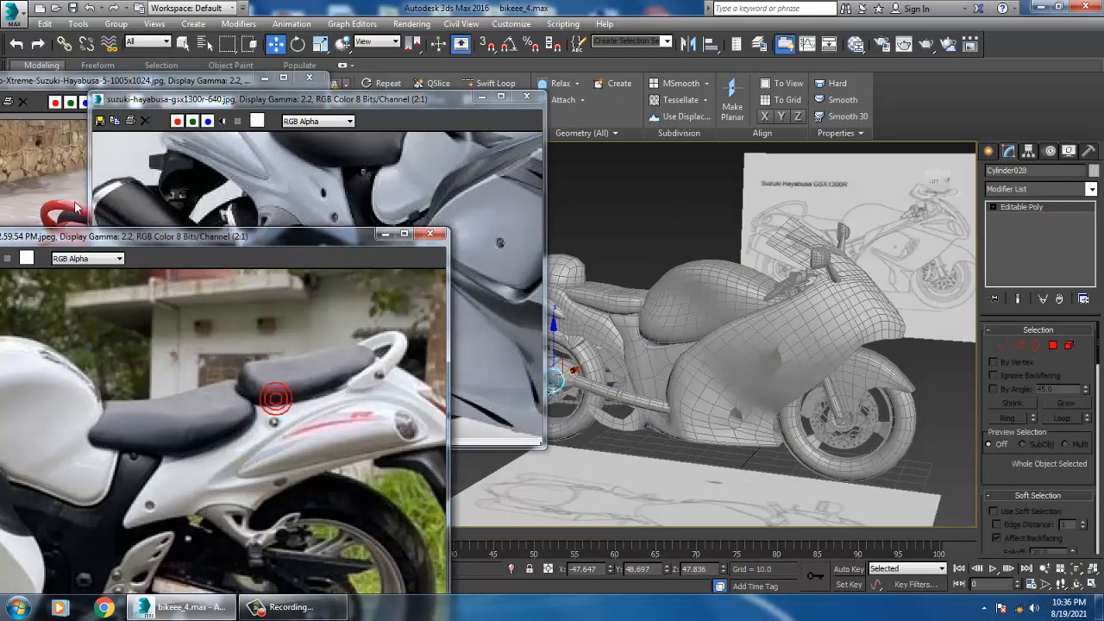
{"action": "left_click", "coordinate": [76, 207]}
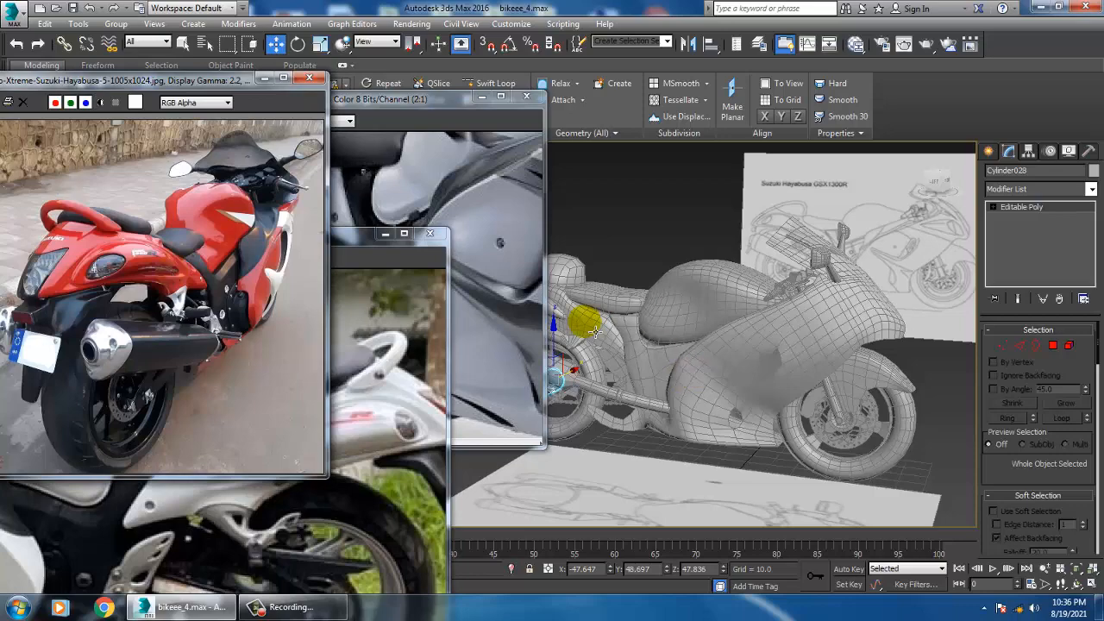
{"action": "middle_click_drag", "start_coordinate": [596, 332], "coordinate": [763, 381], "text": "alt"}
{"action": "scroll", "coordinate": [780, 372], "scroll_direction": "up", "scroll_amount": 3}
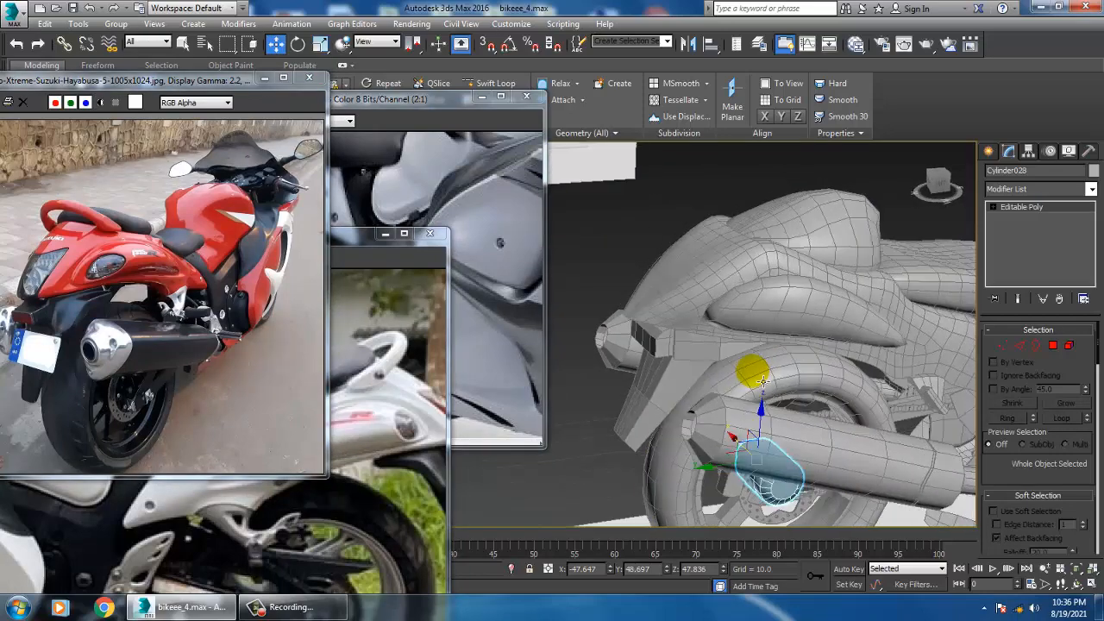
Select the tail fairing's rear polygons that form the taillight area, covering both columns beside the centre line down to the tip.
{"action": "left_click", "coordinate": [697, 209]}
{"action": "middle_click_drag", "start_coordinate": [697, 209], "coordinate": [714, 319], "text": "alt"}
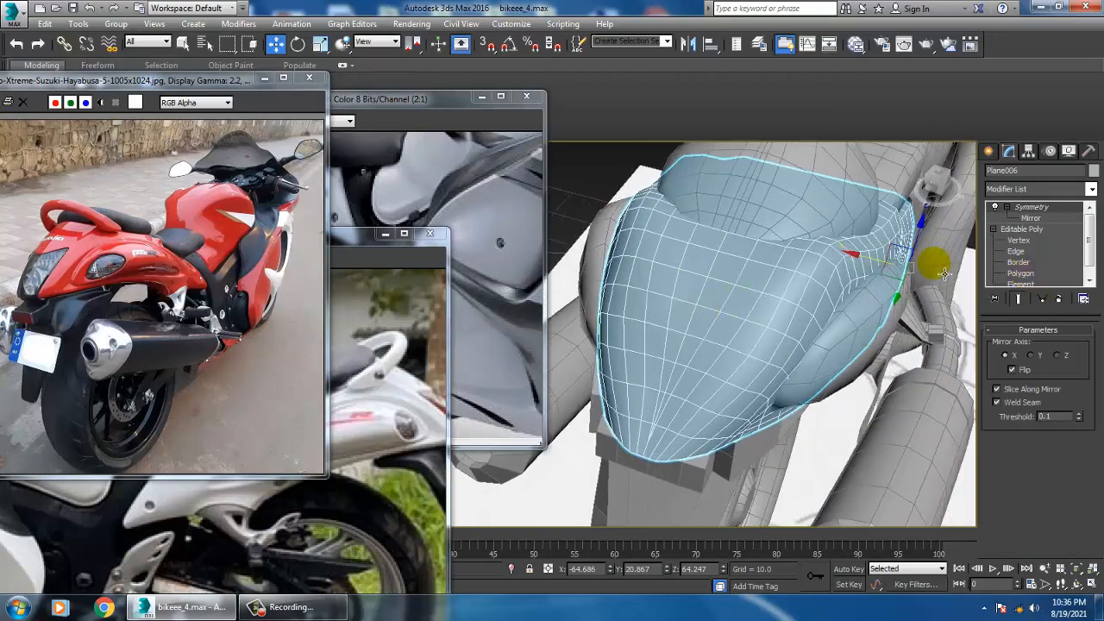
{"action": "middle_click_drag", "start_coordinate": [944, 272], "coordinate": [966, 273], "text": "alt"}
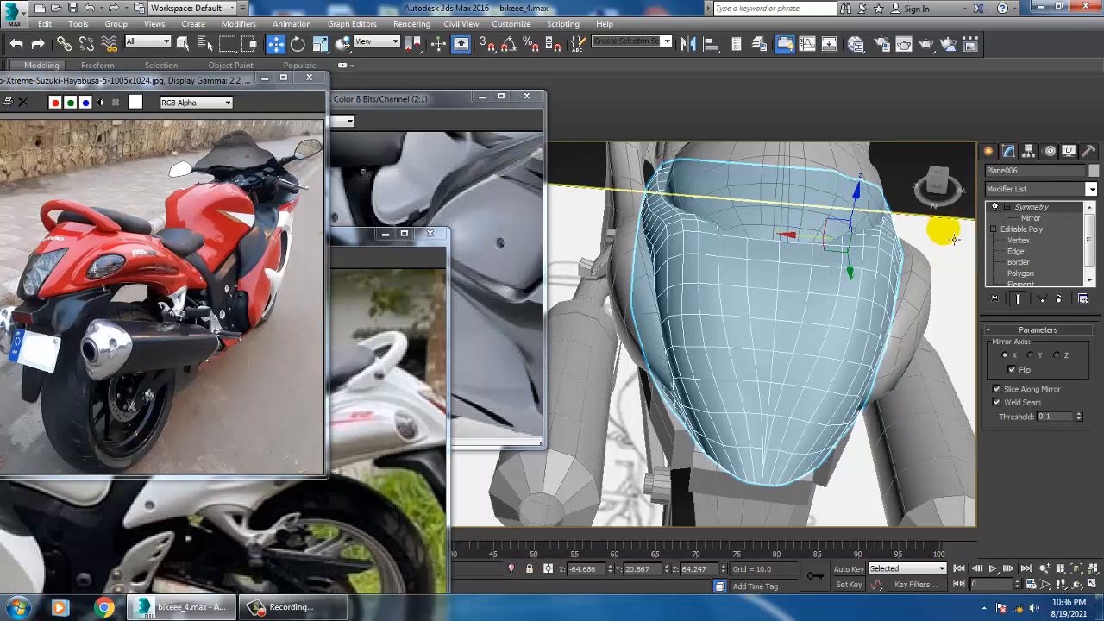
{"action": "left_click", "coordinate": [1022, 274]}
{"action": "middle_click_drag", "start_coordinate": [791, 362], "coordinate": [783, 360], "text": "alt"}
{"action": "left_click", "coordinate": [750, 312]}
{"action": "left_click", "coordinate": [746, 352], "text": "ctrl"}
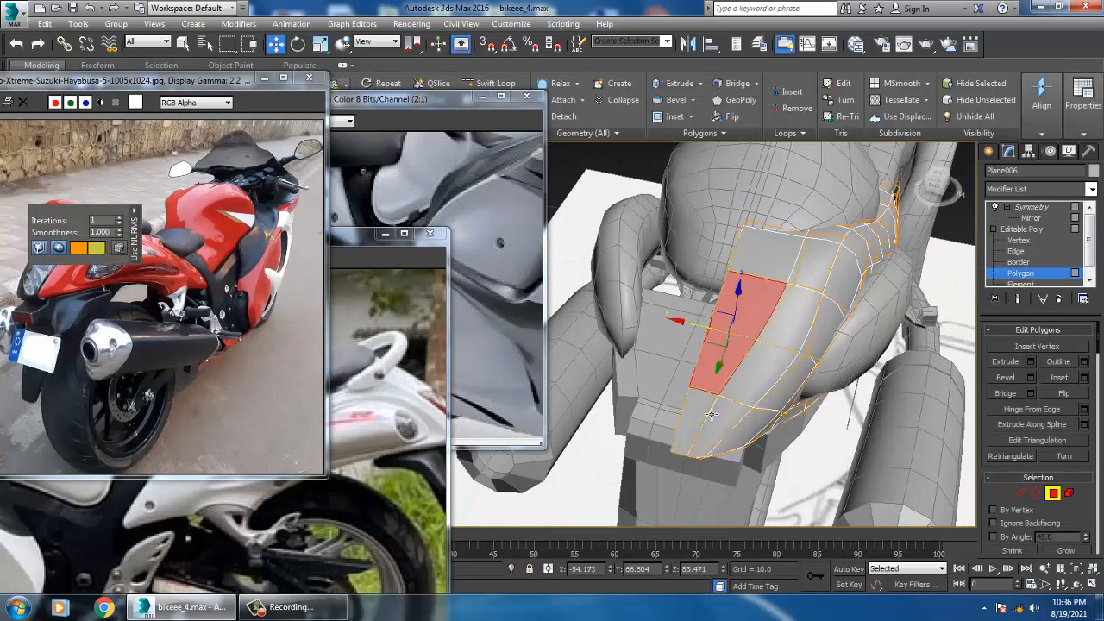
{"action": "left_click", "coordinate": [710, 422], "text": "ctrl"}
{"action": "middle_click_drag", "start_coordinate": [698, 412], "coordinate": [749, 393], "text": "alt"}
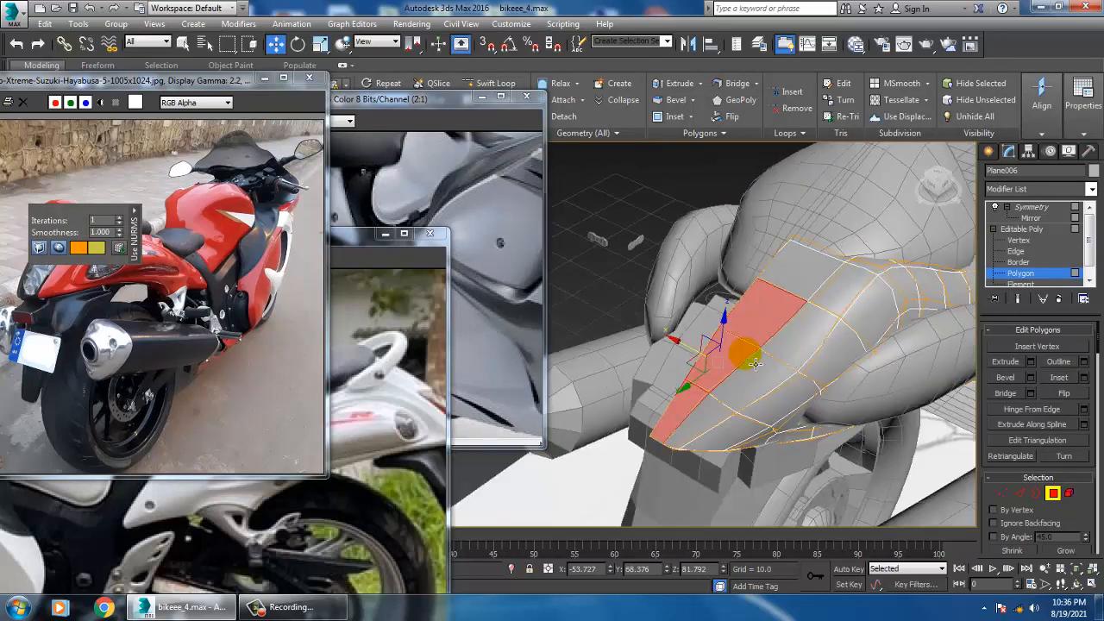
{"action": "left_click", "coordinate": [763, 391], "text": "ctrl"}
{"action": "left_click", "coordinate": [802, 338], "text": "ctrl"}
{"action": "mouse_move", "coordinate": [859, 347]}
{"action": "middle_mouse_down", "text": "alt"}
{"action": "mouse_move", "coordinate": [821, 327]}
{"action": "mouse_move", "coordinate": [880, 349]}
{"action": "middle_mouse_up", "text": "alt"}
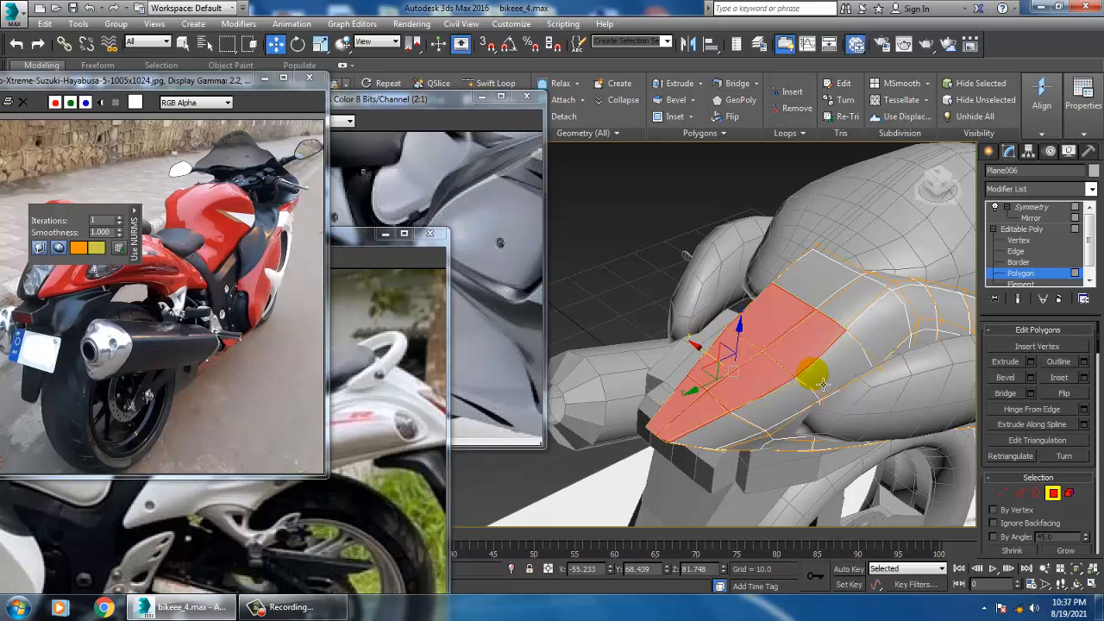
Create a Standard material with a light red self-illumination colour and assign it to the selected taillight polygons.
{"action": "key", "text": "m"}
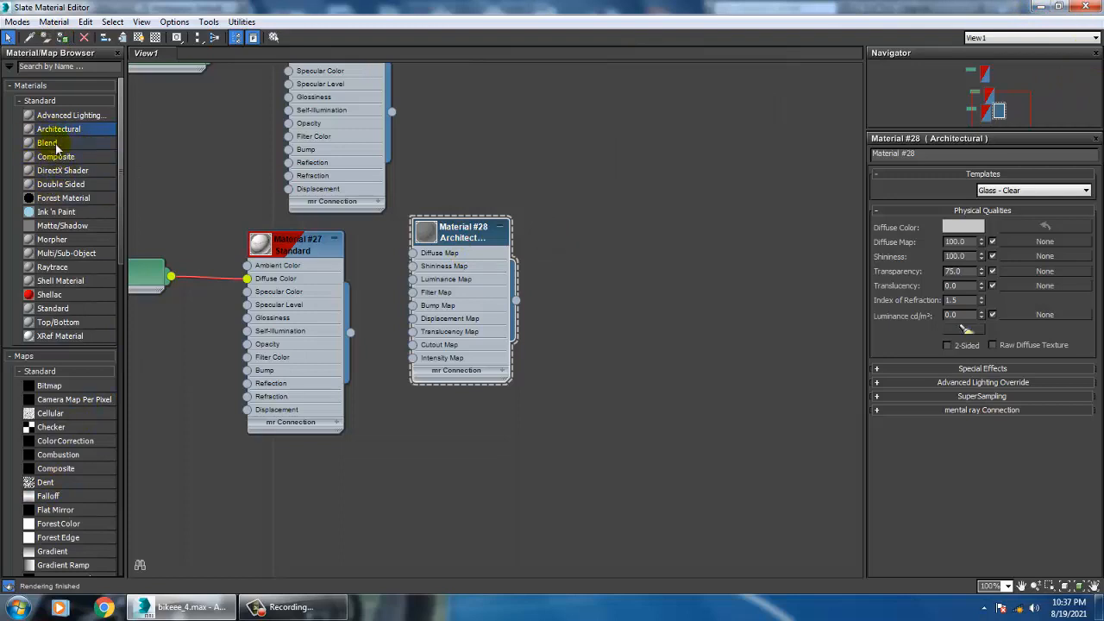
{"action": "left_click_drag", "start_coordinate": [121, 164], "coordinate": [110, 116]}
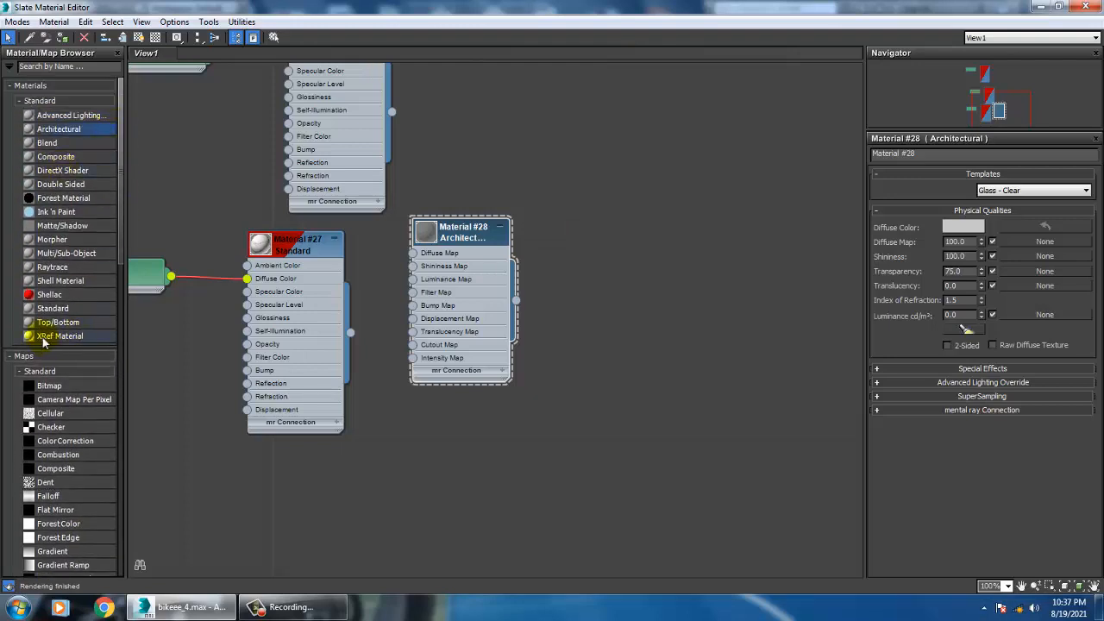
{"action": "left_click", "coordinate": [683, 268]}
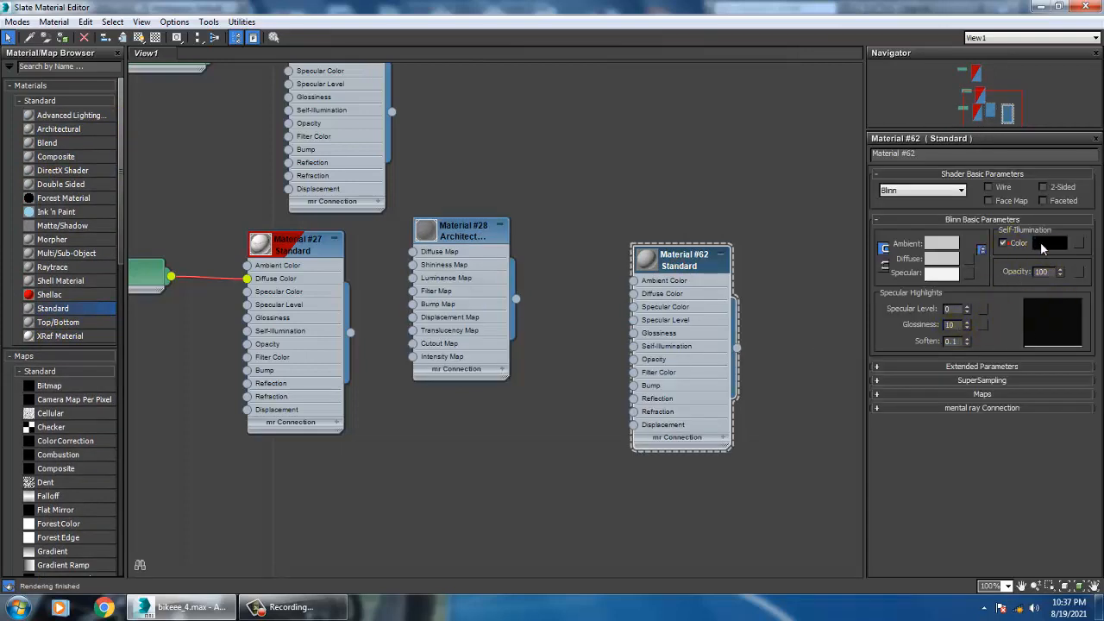
{"action": "left_click", "coordinate": [1042, 244]}
{"action": "left_click_drag", "start_coordinate": [362, 134], "coordinate": [384, 111]}
{"action": "left_click", "coordinate": [399, 103]}
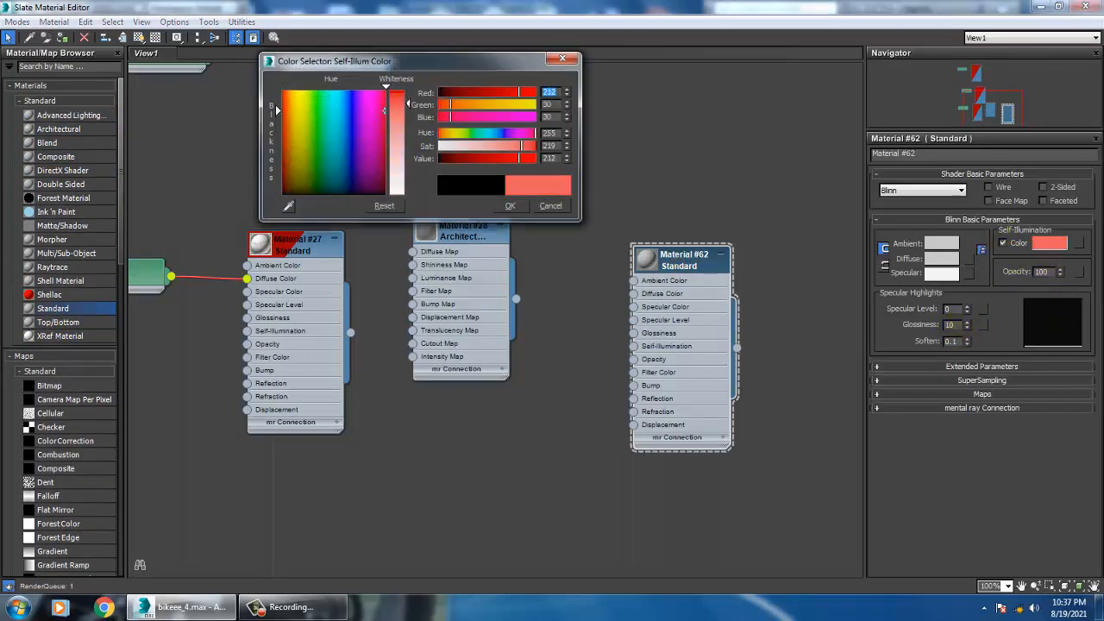
{"action": "left_click", "coordinate": [510, 206]}
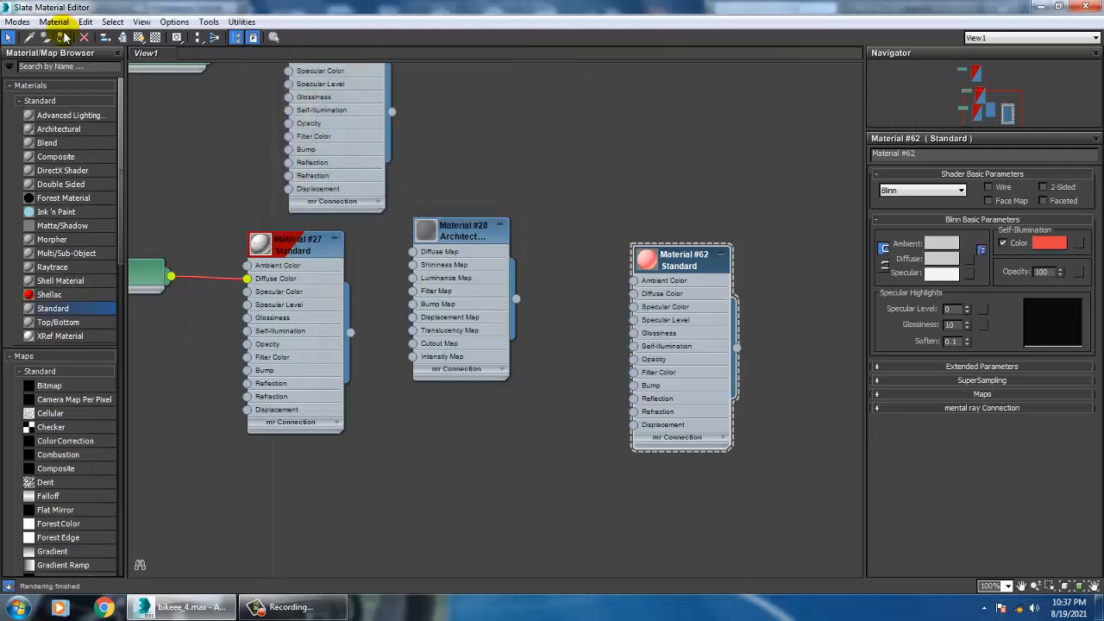
{"action": "left_click", "coordinate": [1046, 8]}
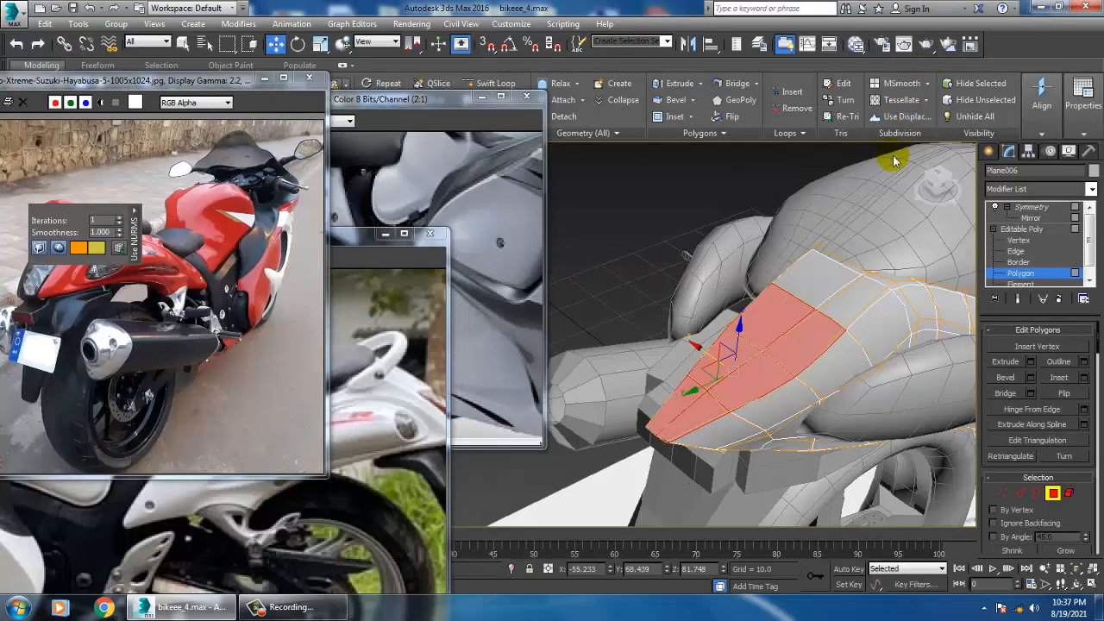
Return the tail fairing to its Symmetry result, deselect it and examine the coloured taillight on the bike's rear.
{"action": "left_click", "coordinate": [1031, 207]}
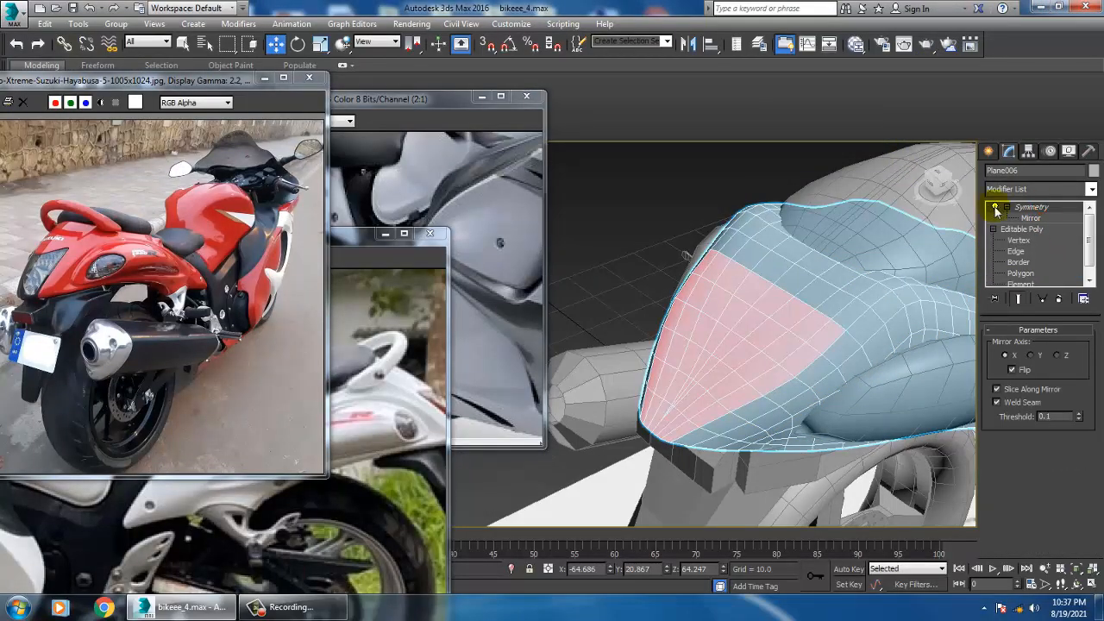
{"action": "left_click", "coordinate": [678, 189]}
{"action": "scroll", "coordinate": [677, 189], "scroll_direction": "down", "scroll_amount": 4}
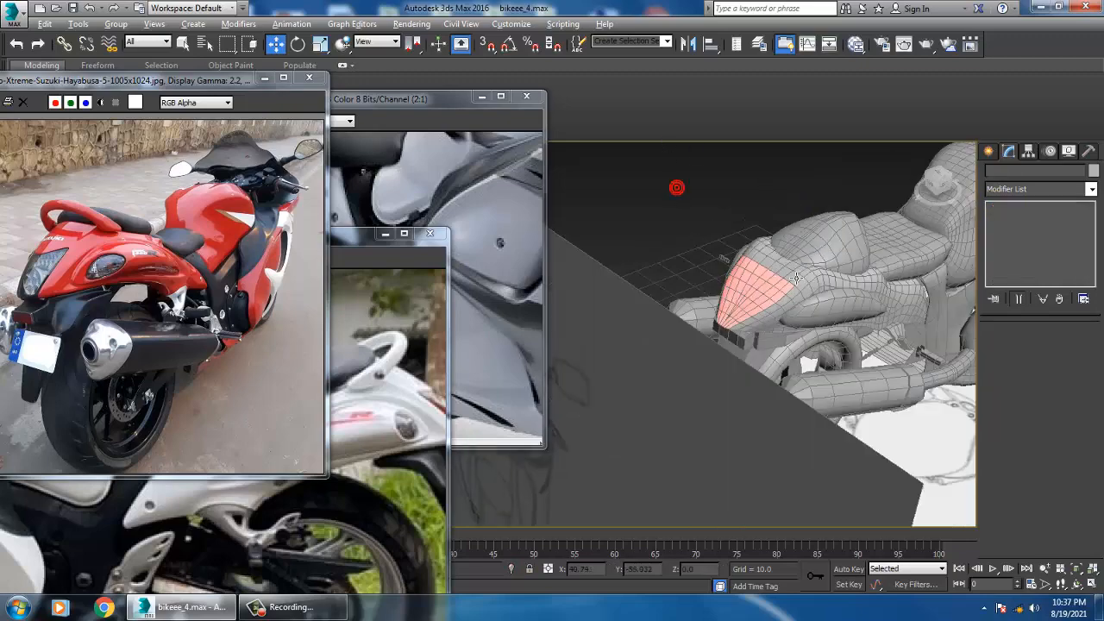
{"action": "middle_click_drag", "start_coordinate": [677, 189], "coordinate": [730, 259], "text": "alt"}
{"action": "scroll", "coordinate": [747, 278], "scroll_direction": "up", "scroll_amount": 1}
{"action": "middle_click_drag", "start_coordinate": [747, 302], "coordinate": [767, 247]}
Lengthen the rear mudguard by moving its lower end vertices down about 3 units in the side view, and restore its Symmetry level.
{"action": "left_click", "coordinate": [818, 321]}
{"action": "scroll", "coordinate": [683, 311], "scroll_direction": "up", "scroll_amount": 2}
{"action": "middle_click_drag", "start_coordinate": [683, 310], "coordinate": [685, 276], "text": "alt"}
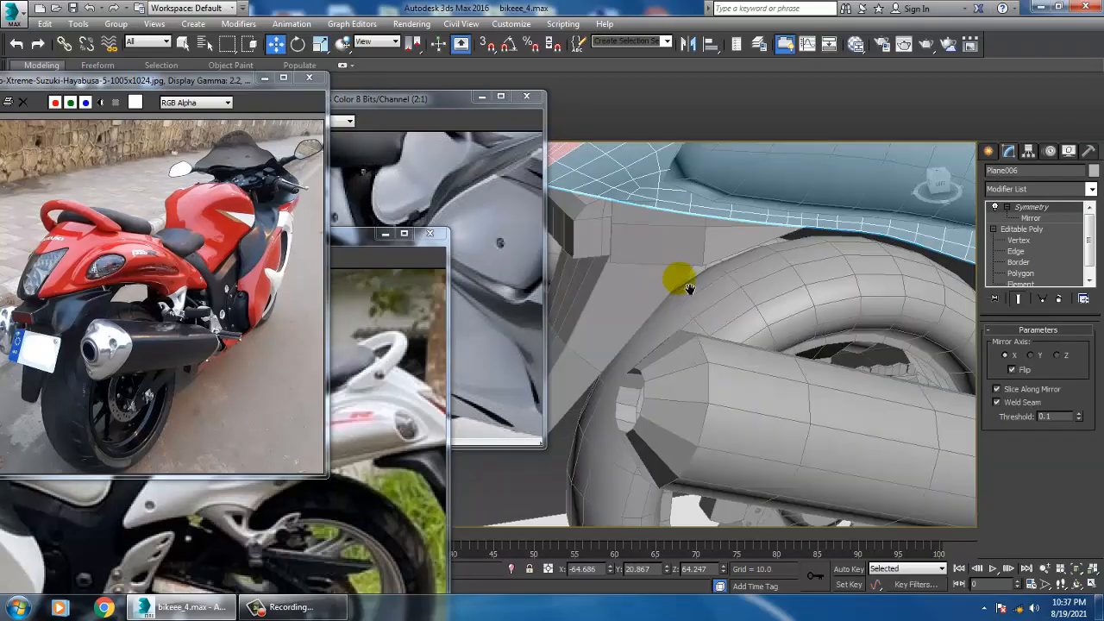
{"action": "left_click", "coordinate": [685, 276]}
{"action": "key", "text": "alt+w"}
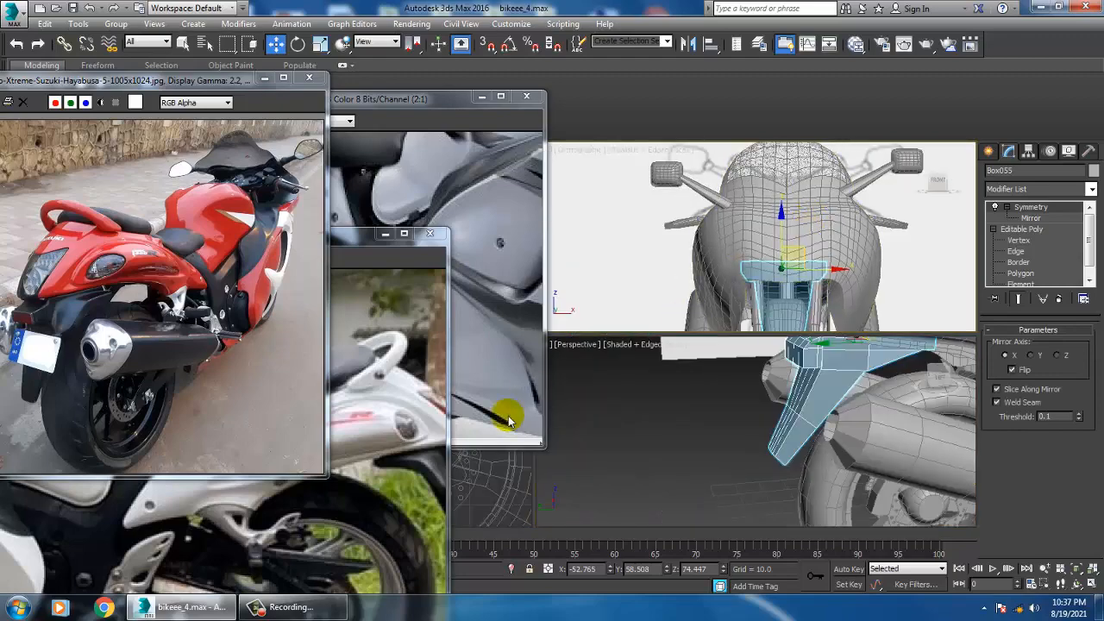
{"action": "middle_click", "coordinate": [517, 504]}
{"action": "key", "text": "alt+w"}
{"action": "scroll", "coordinate": [813, 264], "scroll_direction": "down", "scroll_amount": 3}
{"action": "middle_click_drag", "start_coordinate": [813, 264], "coordinate": [807, 287]}
{"action": "scroll", "coordinate": [807, 287], "scroll_direction": "up", "scroll_amount": 3}
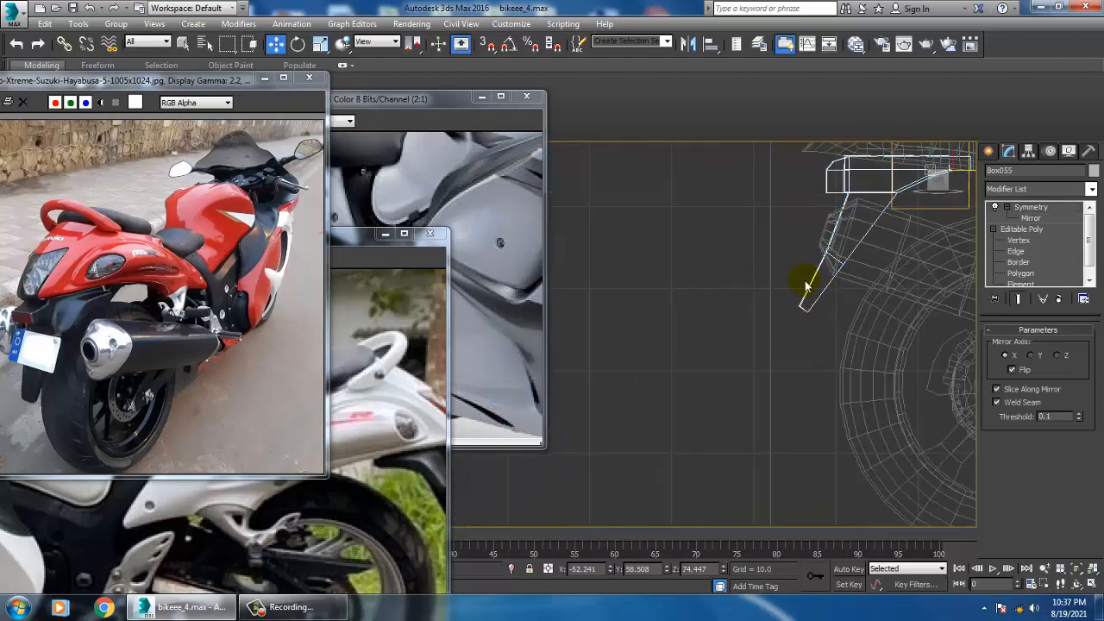
{"action": "left_click", "coordinate": [1019, 239]}
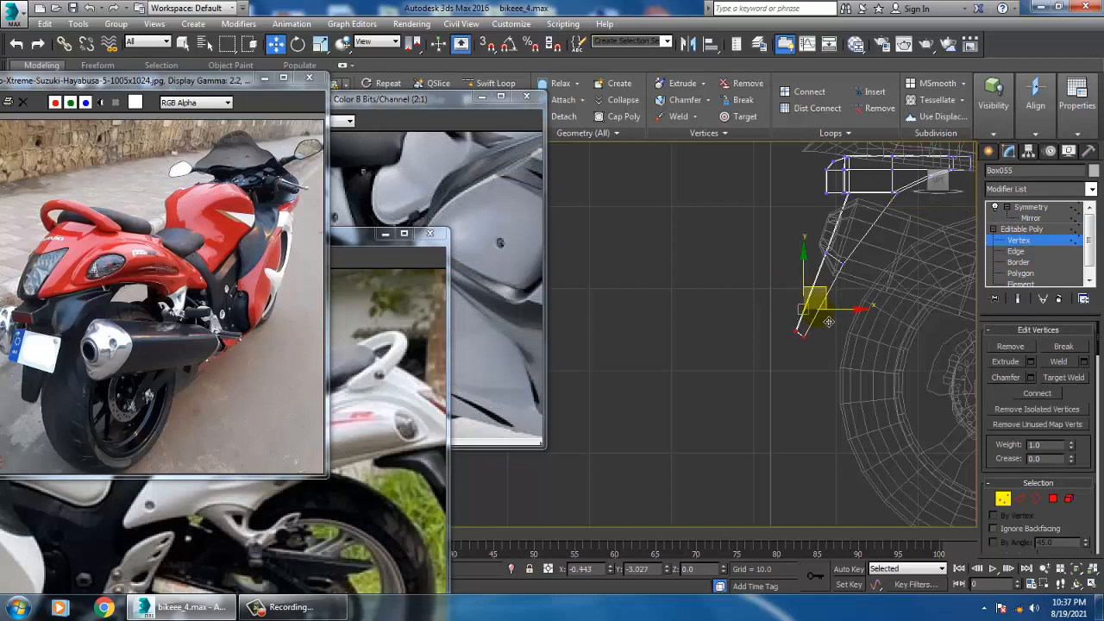
{"action": "left_click_drag", "start_coordinate": [829, 322], "coordinate": [830, 322]}
{"action": "left_click", "coordinate": [1031, 218]}
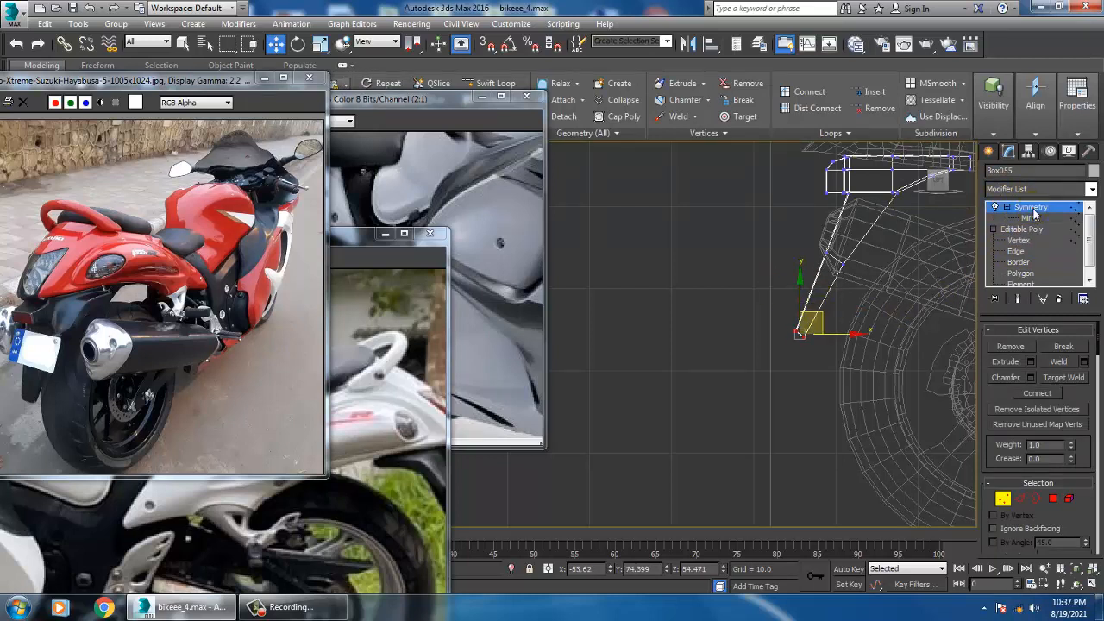
Create a thin upright box for the number plate, about 0.75 long and 9.44 wide, on the ground behind the rear wheel.
{"action": "left_click", "coordinate": [988, 152]}
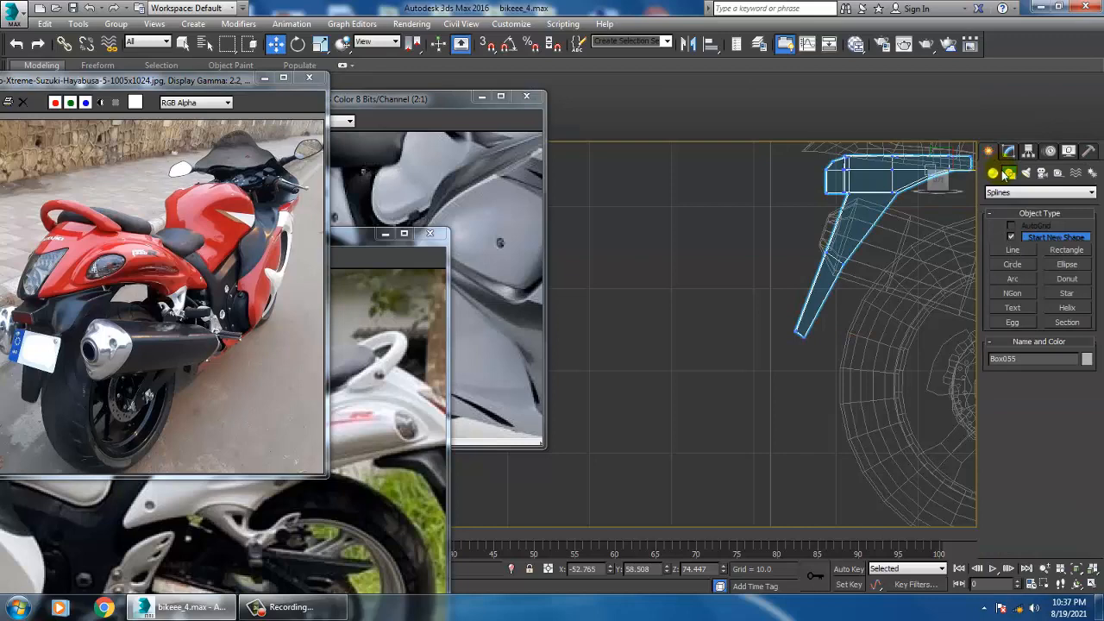
{"action": "left_click", "coordinate": [993, 172]}
{"action": "left_click", "coordinate": [1018, 238]}
{"action": "key", "text": "alt+w"}
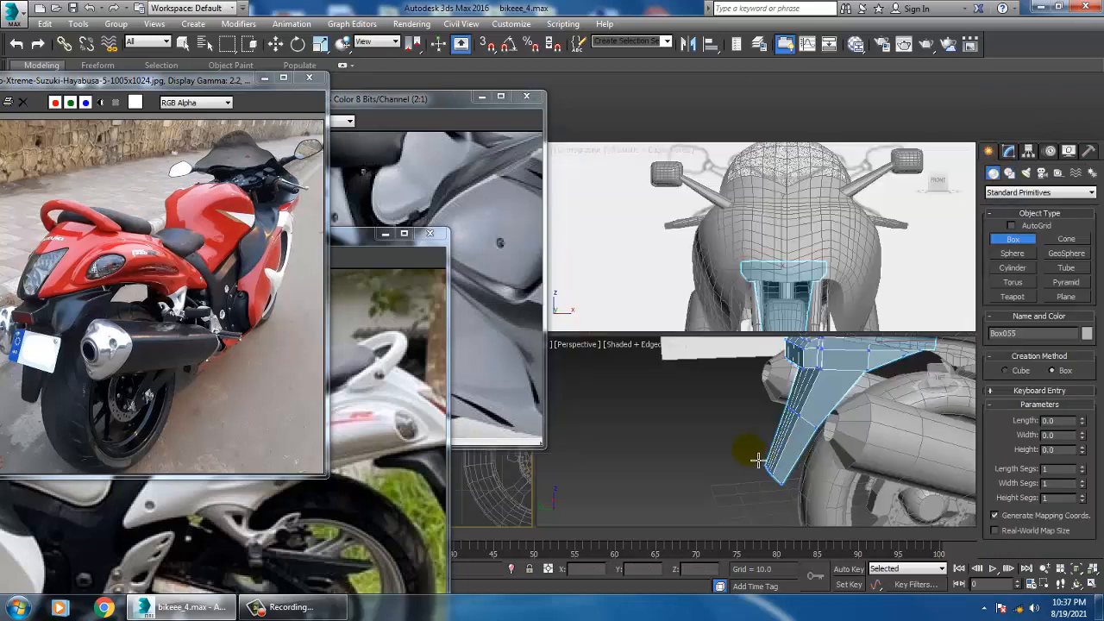
{"action": "middle_click", "coordinate": [758, 460]}
{"action": "key", "text": "alt+w"}
{"action": "mouse_move", "coordinate": [750, 459]}
{"action": "middle_mouse_down", "text": "alt"}
{"action": "mouse_move", "coordinate": [642, 385]}
{"action": "mouse_move", "coordinate": [673, 343]}
{"action": "mouse_move", "coordinate": [731, 327]}
{"action": "mouse_move", "coordinate": [673, 387]}
{"action": "middle_mouse_up", "text": "alt"}
{"action": "left_click_drag", "start_coordinate": [638, 367], "coordinate": [682, 430]}
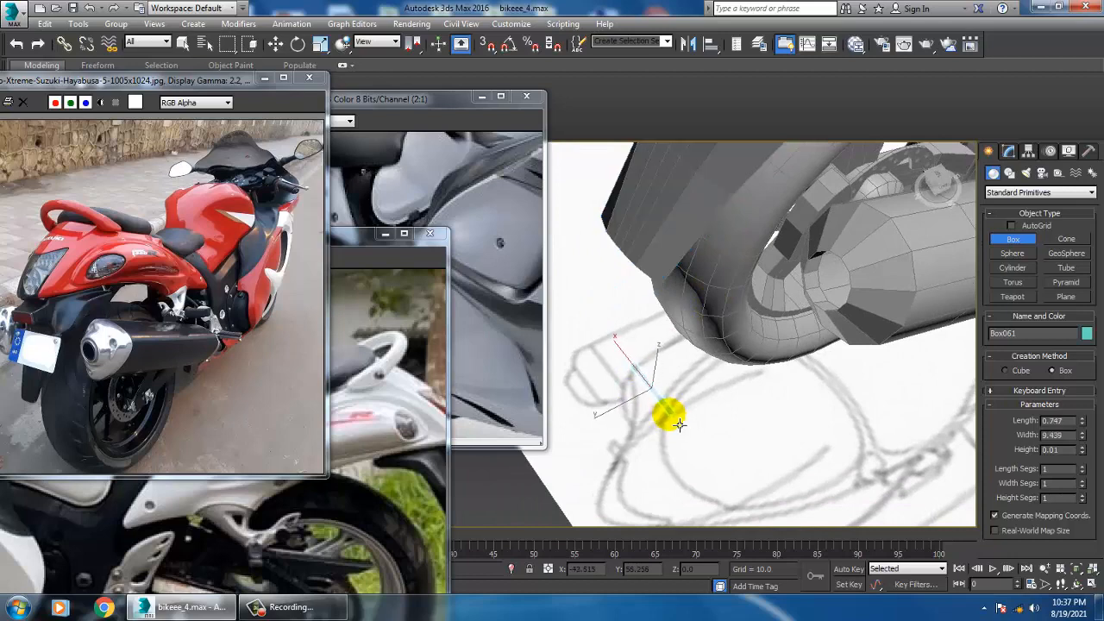
{"action": "left_click", "coordinate": [677, 370]}
{"action": "right_click", "coordinate": [695, 378]}
{"action": "middle_click_drag", "start_coordinate": [696, 378], "coordinate": [661, 328], "text": "alt"}
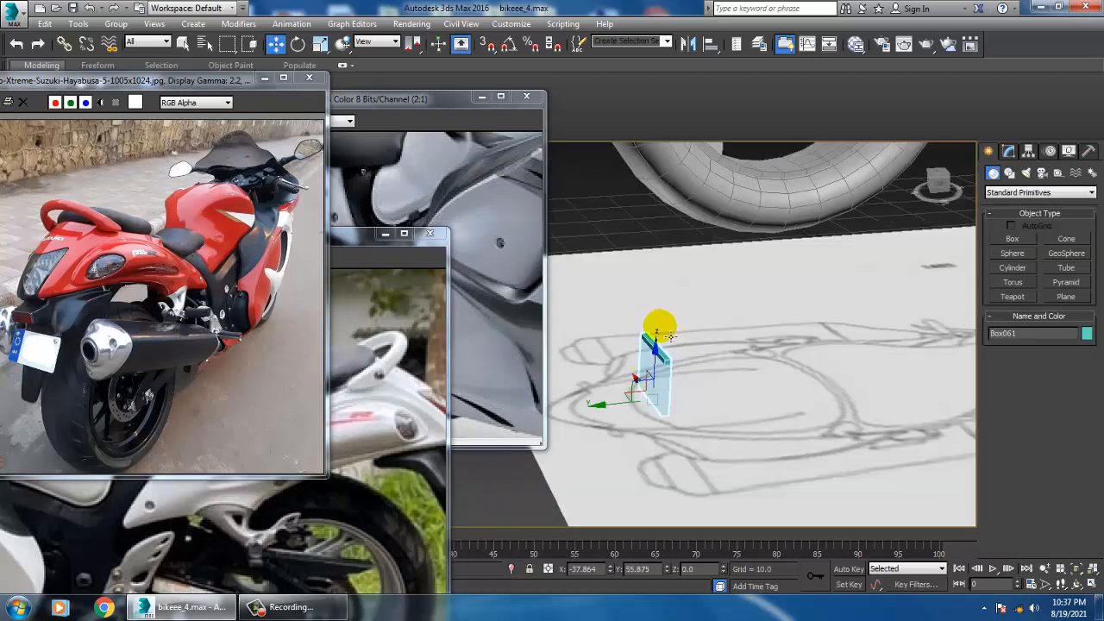
Move the number plate box up and back beside the rear mudguard in the side view, to about Y 73.54, Z 56.8.
{"action": "key", "text": "alt+w"}
{"action": "scroll", "coordinate": [804, 247], "scroll_direction": "down", "scroll_amount": 2}
{"action": "key", "text": "alt+w"}
{"action": "key", "text": "z"}
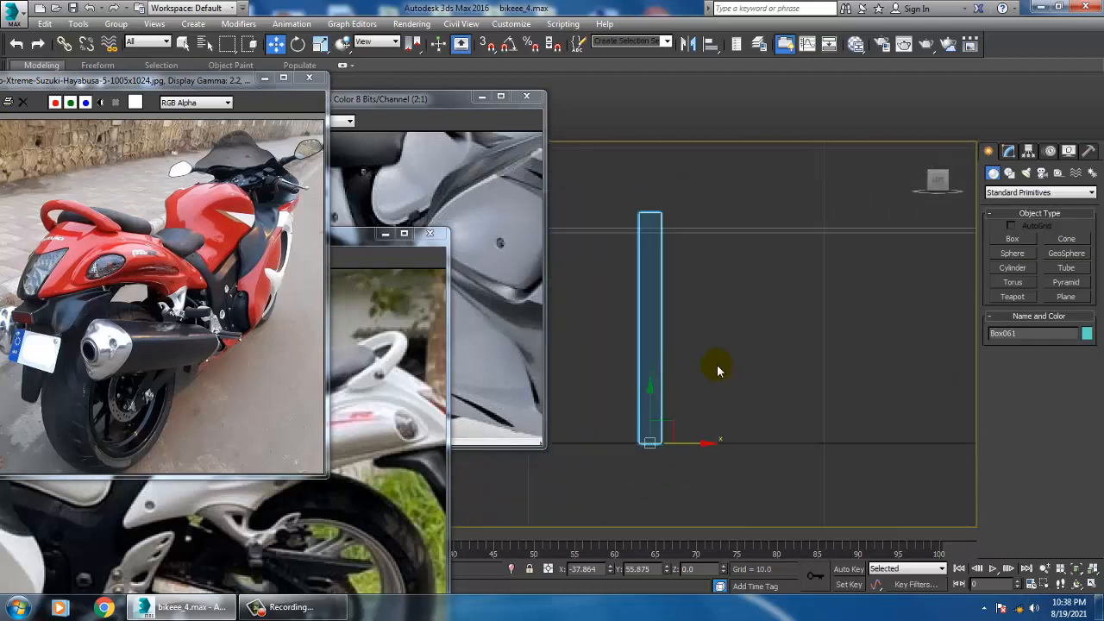
{"action": "scroll", "coordinate": [717, 367], "scroll_direction": "down", "scroll_amount": 4}
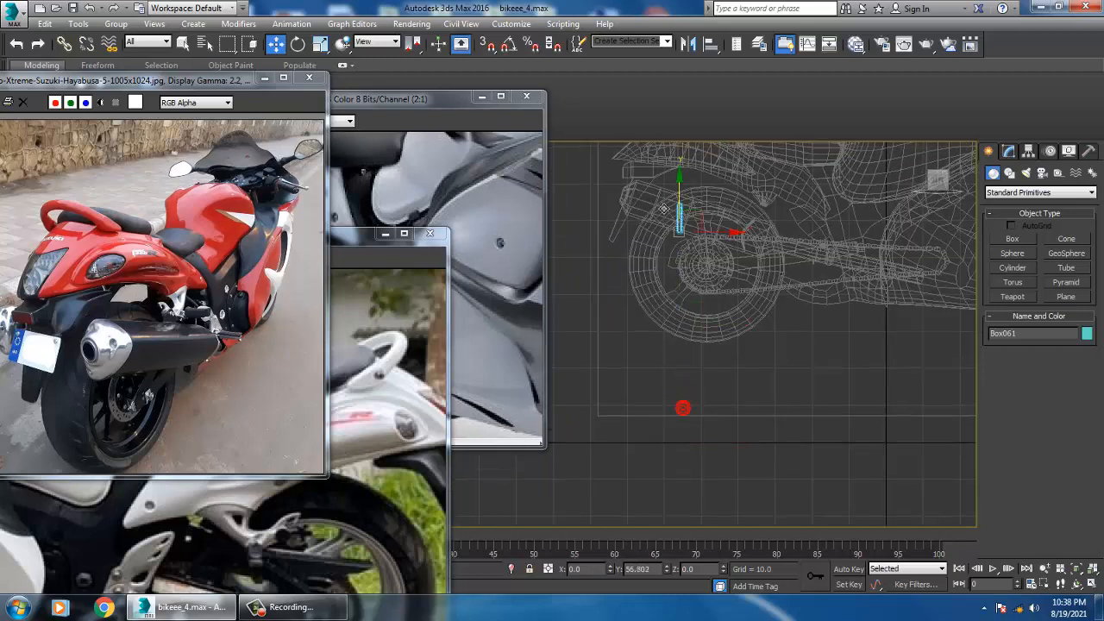
{"action": "scroll", "coordinate": [664, 210], "scroll_direction": "up", "scroll_amount": 3}
{"action": "middle_click_drag", "start_coordinate": [664, 212], "coordinate": [756, 277]}
{"action": "left_click_drag", "start_coordinate": [832, 304], "coordinate": [734, 304]}
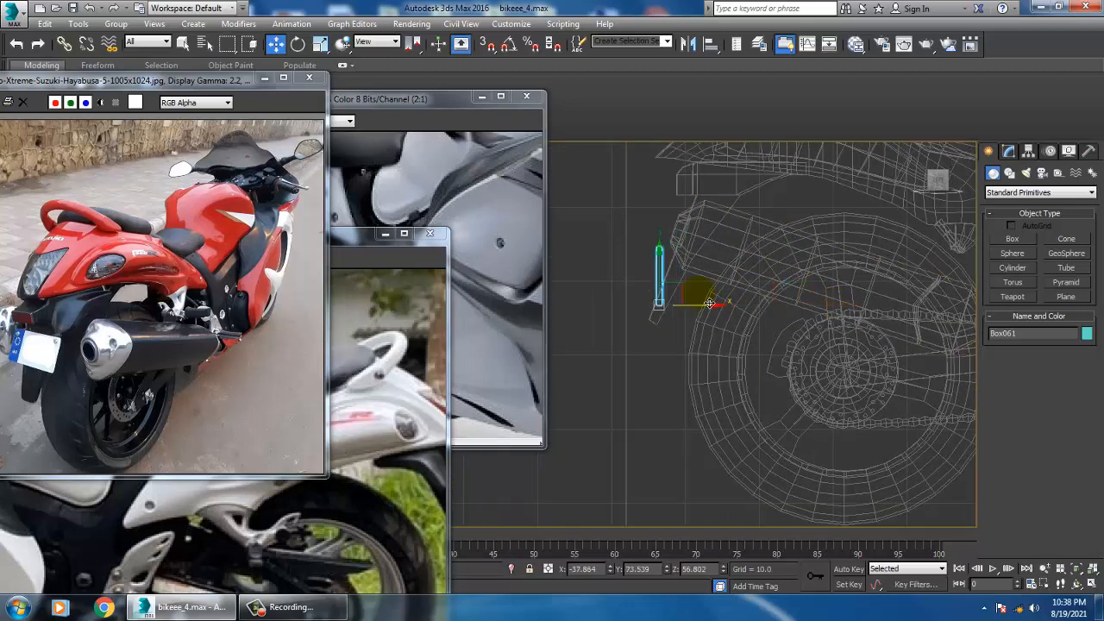
Tilt the number plate box parallel to the rear mudguard and position it against the mudguard at about Y 74.14, Z 57.99.
{"action": "scroll", "coordinate": [709, 304], "scroll_direction": "up", "scroll_amount": 2}
{"action": "key", "text": "e"}
{"action": "left_click_drag", "start_coordinate": [675, 248], "coordinate": [704, 269]}
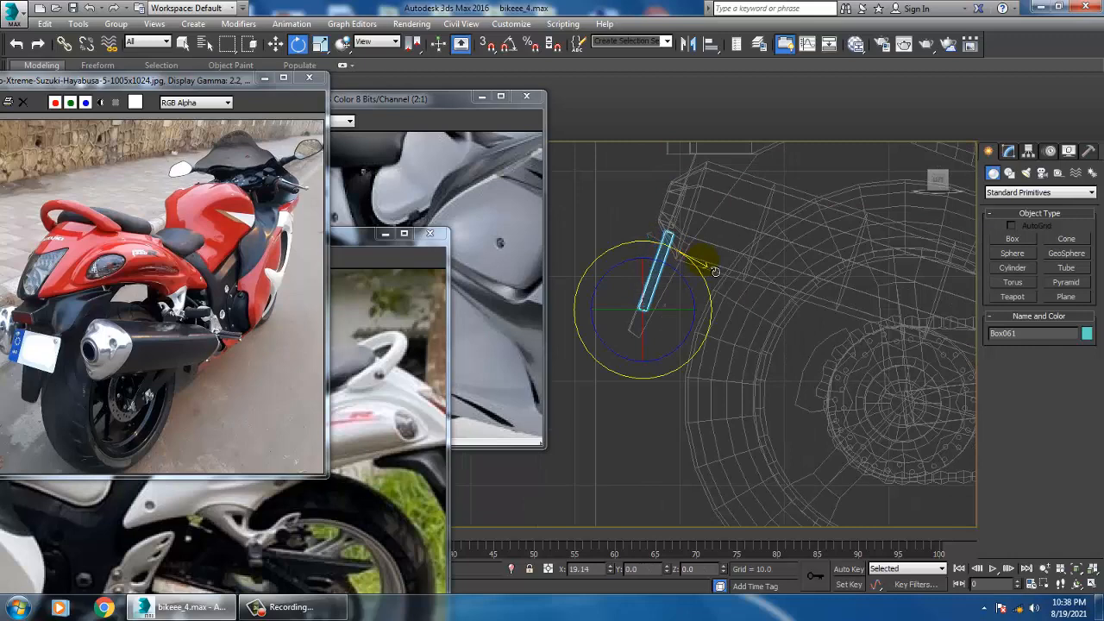
{"action": "key", "text": "w"}
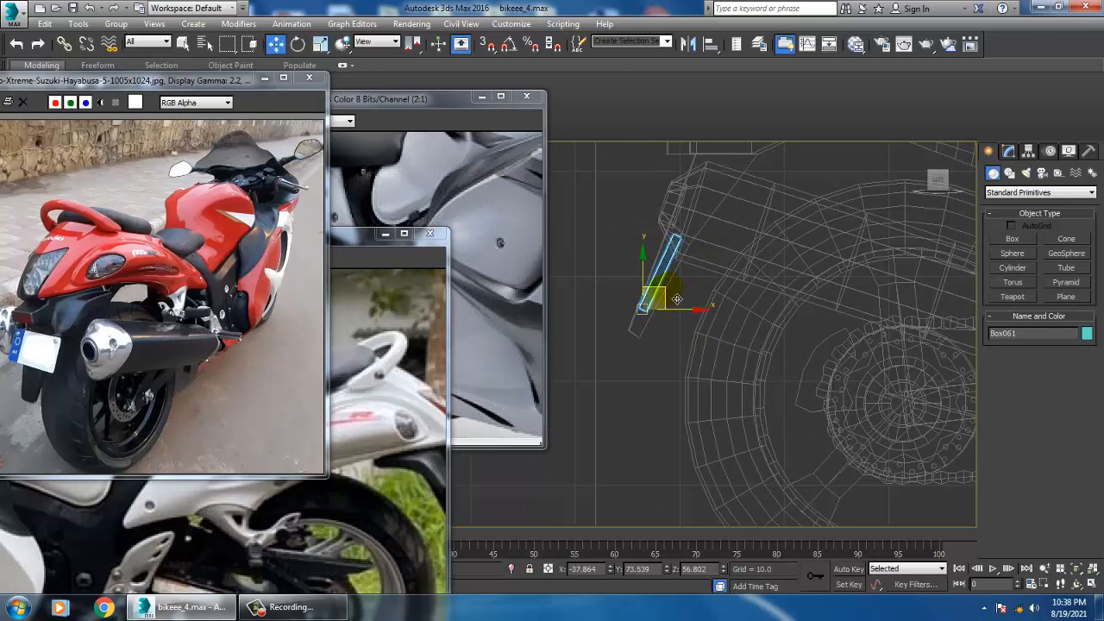
{"action": "mouse_move", "coordinate": [663, 292]}
{"action": "left_mouse_down"}
{"action": "mouse_move", "coordinate": [651, 275]}
{"action": "mouse_move", "coordinate": [657, 281]}
{"action": "left_mouse_up"}
Centre the number plate box sideways over the rear mudguard and scale its width to about 138 percent.
{"action": "key", "text": "alt+w"}
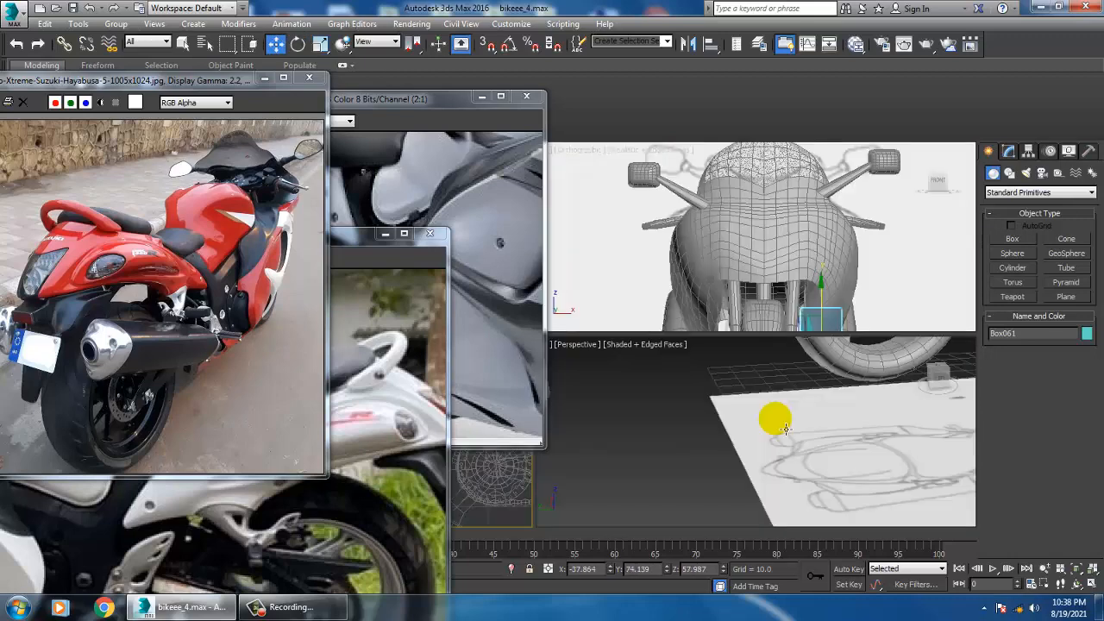
{"action": "right_click", "coordinate": [780, 424]}
{"action": "key", "text": "z"}
{"action": "key", "text": "alt+w"}
{"action": "scroll", "coordinate": [764, 385], "scroll_direction": "down", "scroll_amount": 3}
{"action": "mouse_move", "coordinate": [765, 385]}
{"action": "middle_mouse_down", "text": "alt"}
{"action": "mouse_move", "coordinate": [785, 380]}
{"action": "mouse_move", "coordinate": [774, 399]}
{"action": "middle_mouse_up", "text": "alt"}
{"action": "scroll", "coordinate": [781, 380], "scroll_direction": "down", "scroll_amount": 3}
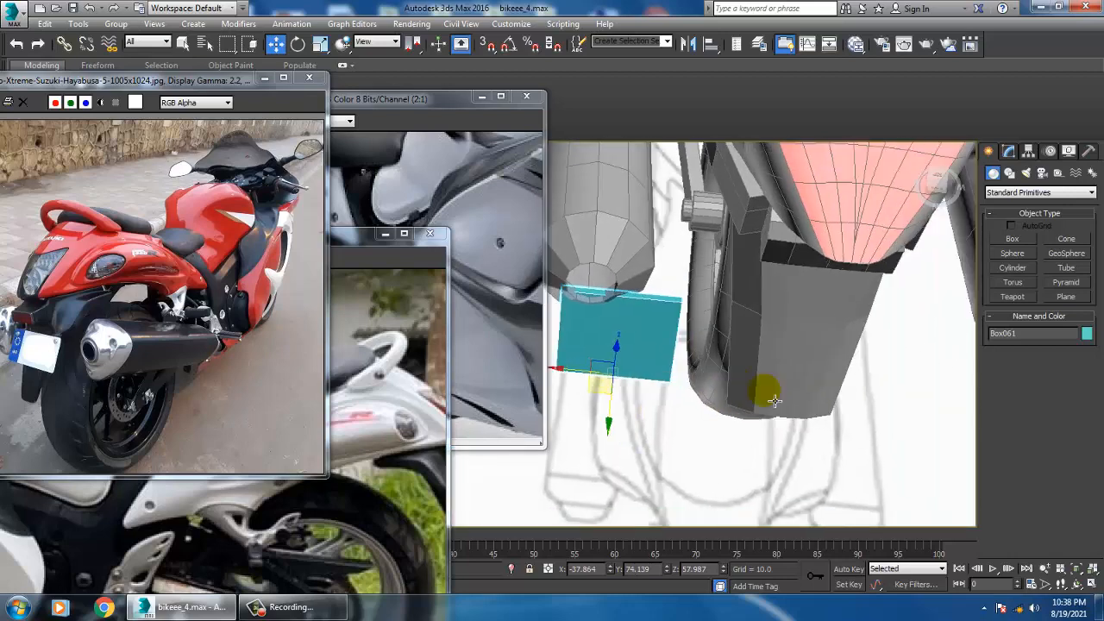
{"action": "left_click_drag", "start_coordinate": [607, 376], "coordinate": [854, 394]}
{"action": "key", "text": "r"}
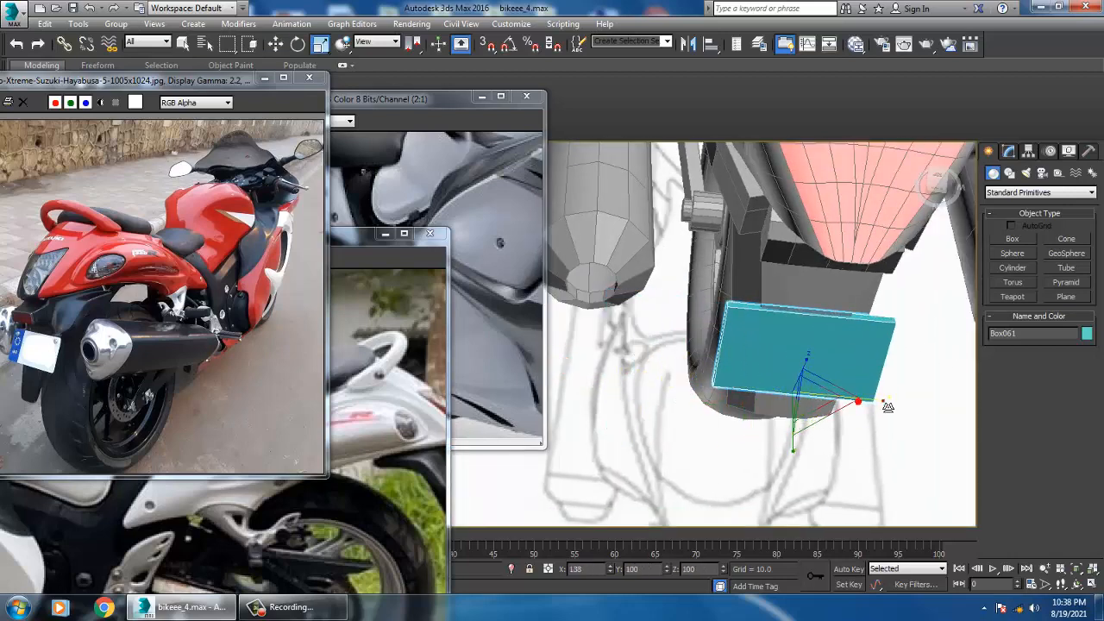
{"action": "middle_click_drag", "start_coordinate": [854, 395], "coordinate": [733, 337], "text": "alt"}
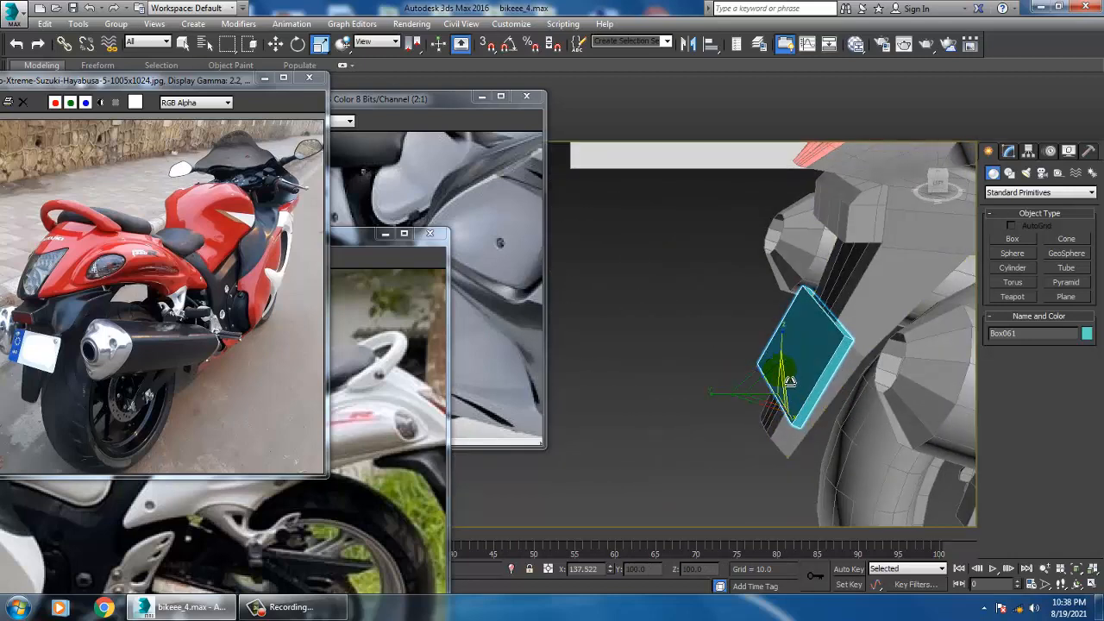
Select every object in the scene and give them all the same light grey object colour.
{"action": "middle_click_drag", "start_coordinate": [788, 382], "coordinate": [742, 390], "text": "alt"}
{"action": "key", "text": "w"}
{"action": "key", "text": "ctrl+a"}
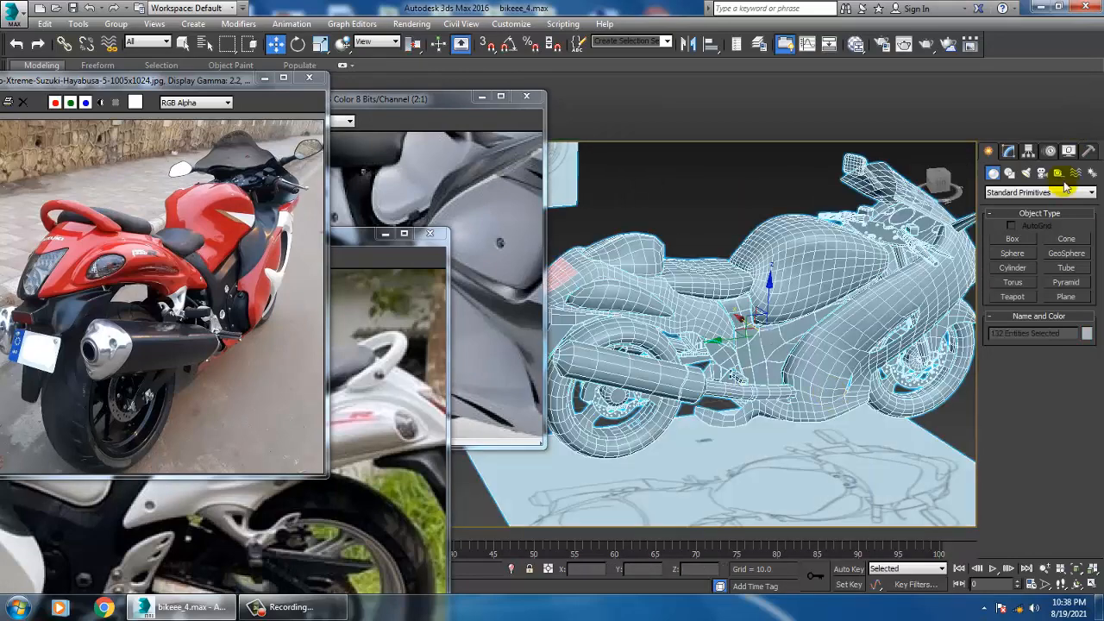
{"action": "left_click", "coordinate": [1088, 334]}
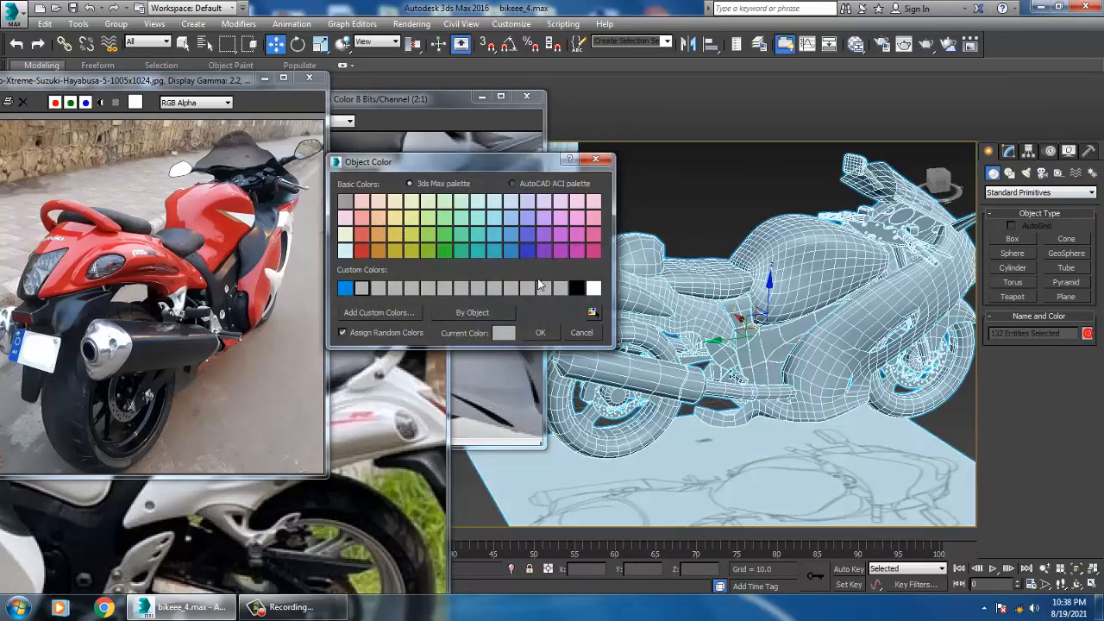
{"action": "left_click", "coordinate": [543, 333]}
{"action": "left_click", "coordinate": [758, 192]}
{"action": "middle_click_drag", "start_coordinate": [757, 192], "coordinate": [842, 335], "text": "alt"}
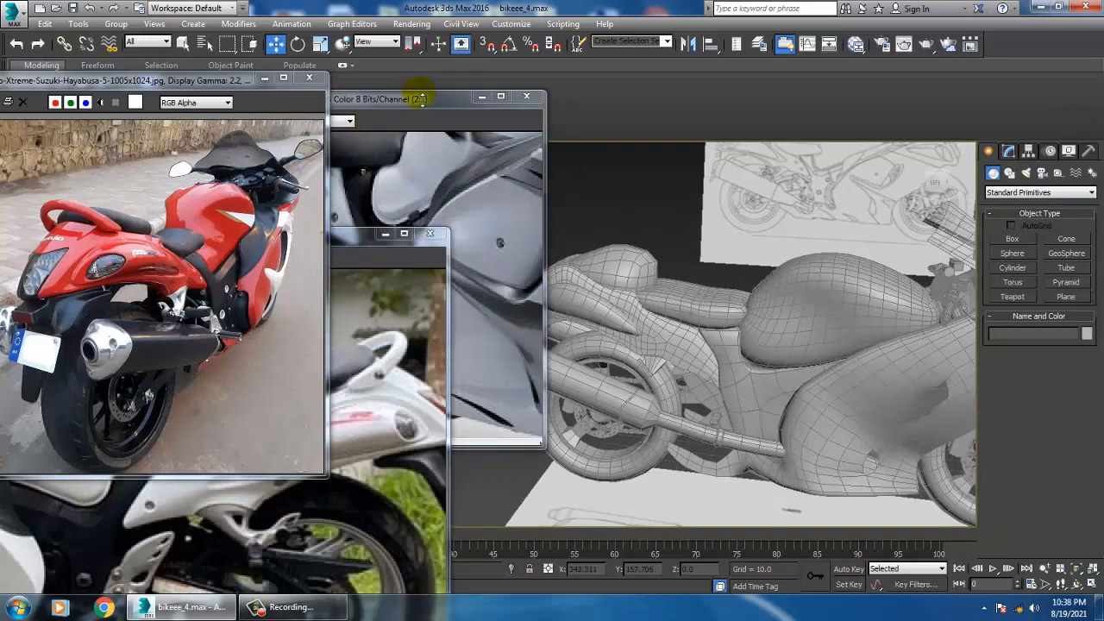
Minimise the grey fairing reference image and compare the exhaust area in the red bike photo with the model's rear wheel in the side view.
{"action": "left_click", "coordinate": [480, 96]}
{"action": "middle_click_drag", "start_coordinate": [733, 390], "coordinate": [792, 354], "text": "alt"}
{"action": "left_click", "coordinate": [125, 373], "text": "ctrl"}
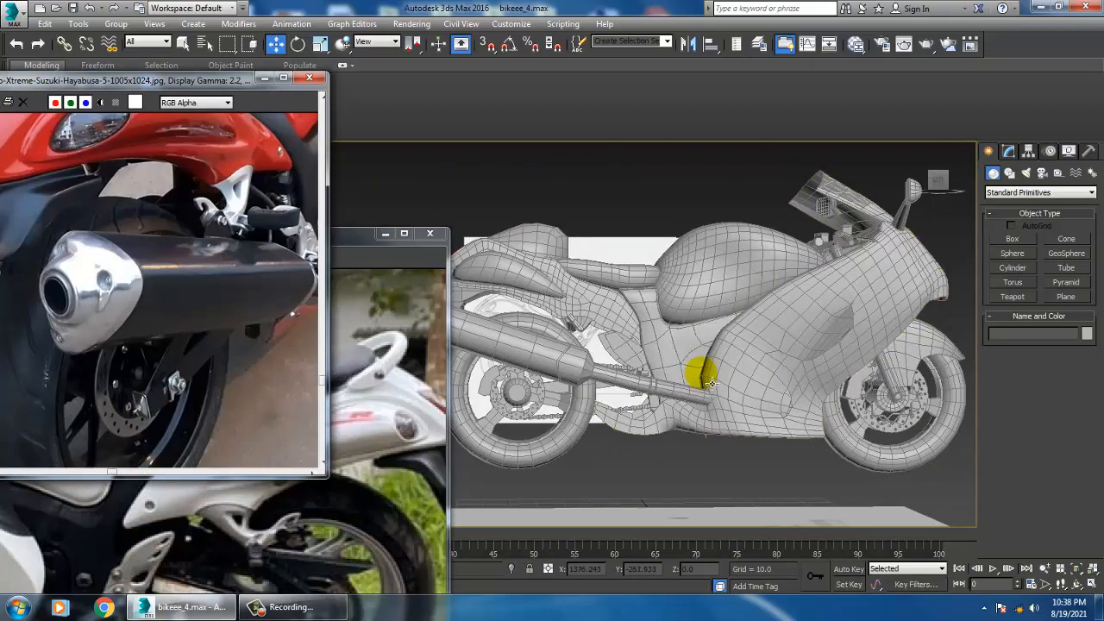
{"action": "scroll", "coordinate": [708, 380], "scroll_direction": "up", "scroll_amount": 6}
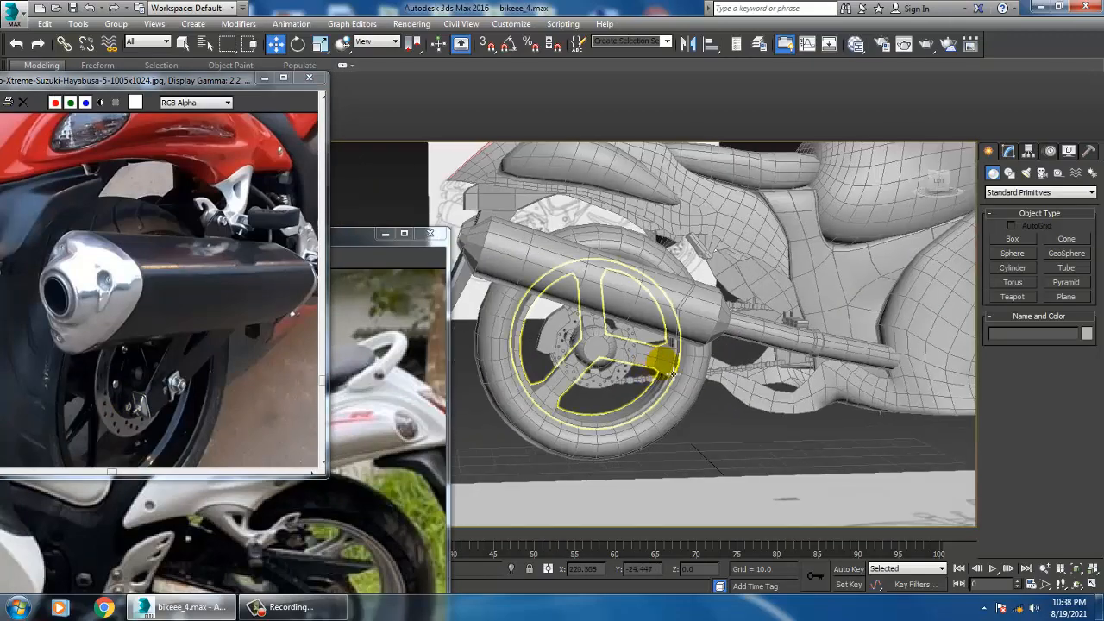
{"action": "key", "text": "alt+w"}
{"action": "left_click", "coordinate": [488, 461]}
{"action": "key", "text": "alt+w"}
{"action": "key", "text": "z"}
{"action": "middle_click_drag", "start_coordinate": [489, 440], "coordinate": [642, 380]}
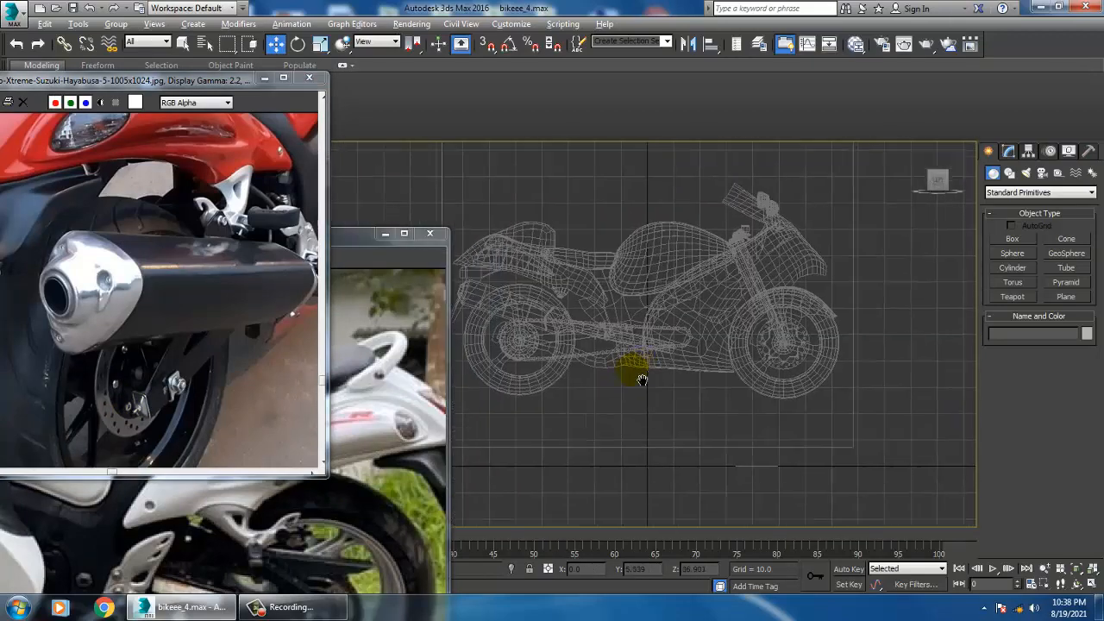
{"action": "scroll", "coordinate": [735, 382], "scroll_direction": "up", "scroll_amount": 3}
{"action": "key", "text": "alt+w"}
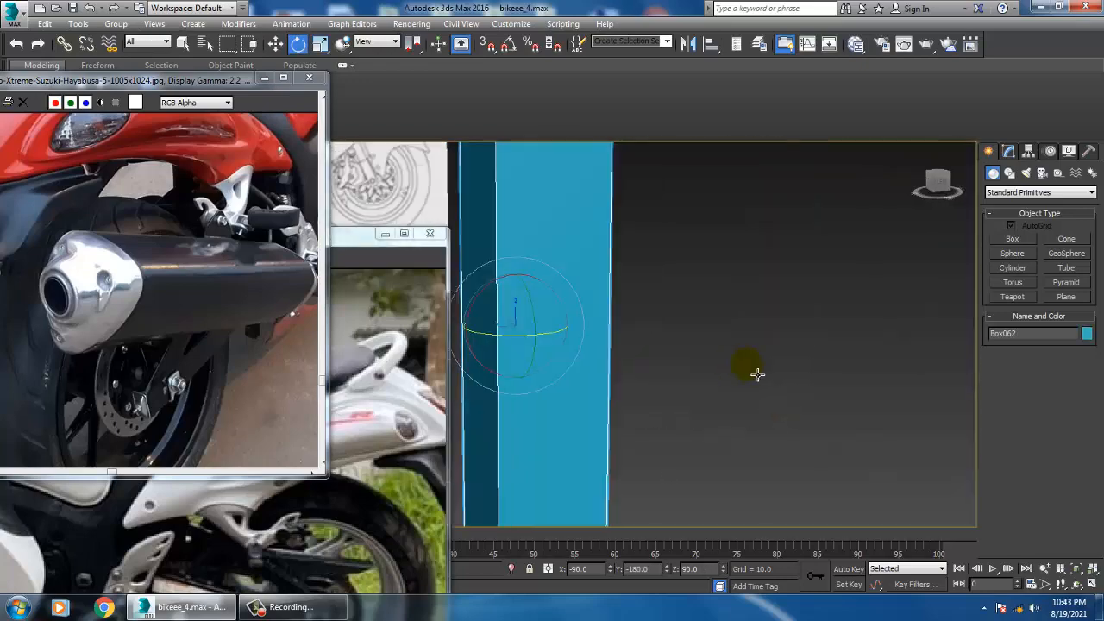
Tilt the new upright box to a Y rotation of about 132.92 and move it above the rear wheel, at about Y 36.58, Z 63.01.
{"action": "scroll", "coordinate": [716, 369], "scroll_direction": "down", "scroll_amount": 3}
{"action": "key", "text": "alt+w"}
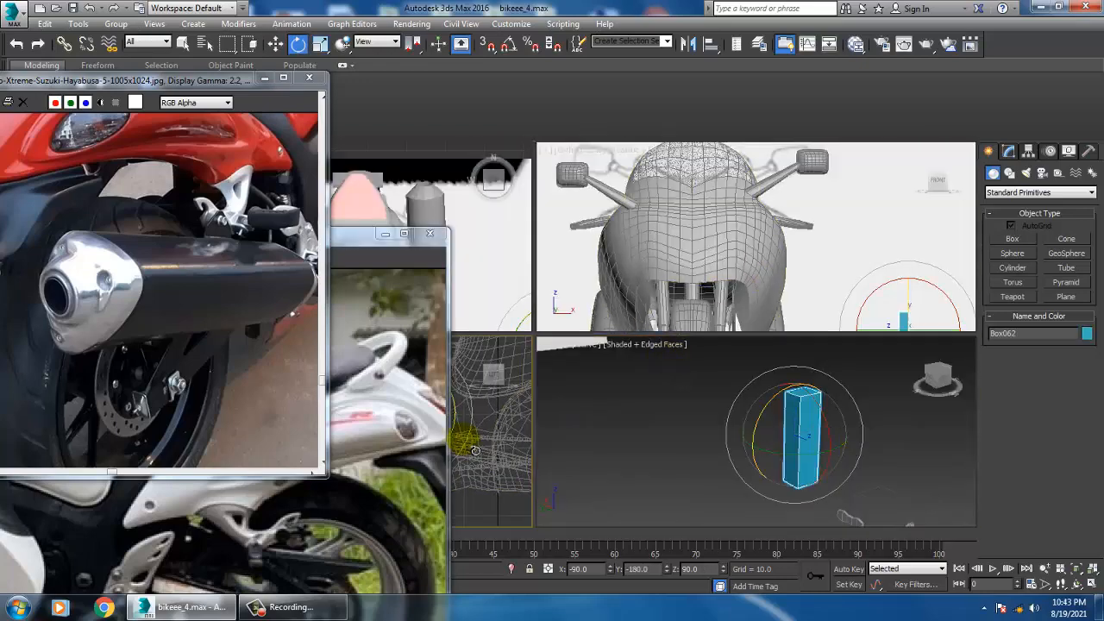
{"action": "key", "text": "alt+w"}
{"action": "scroll", "coordinate": [610, 358], "scroll_direction": "down", "scroll_amount": 5}
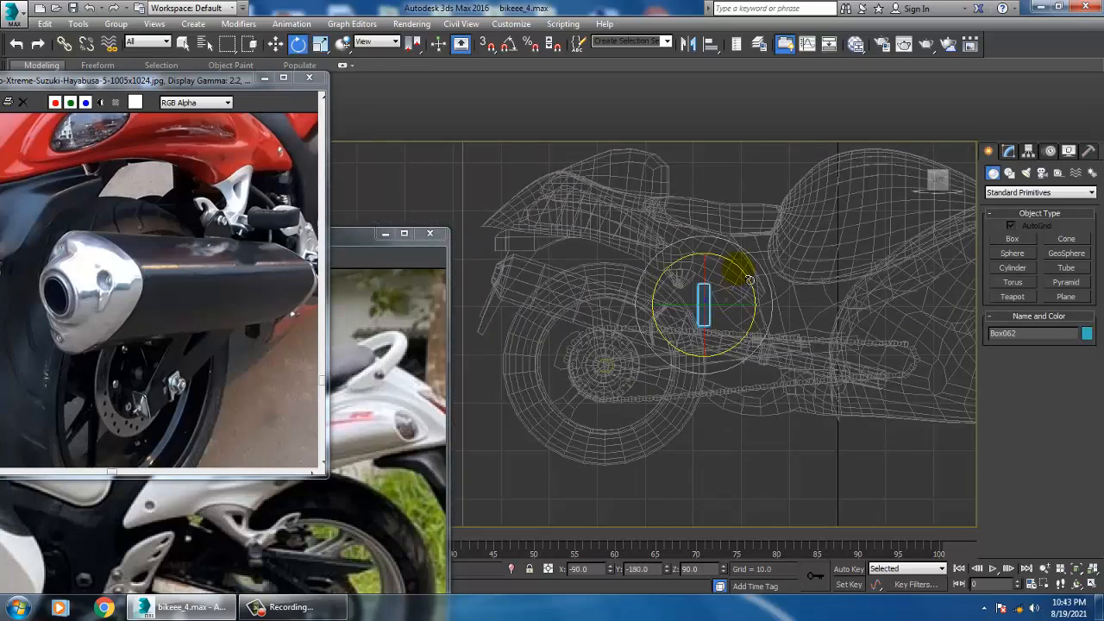
{"action": "scroll", "coordinate": [791, 326], "scroll_direction": "up", "scroll_amount": 4}
{"action": "key", "text": "w"}
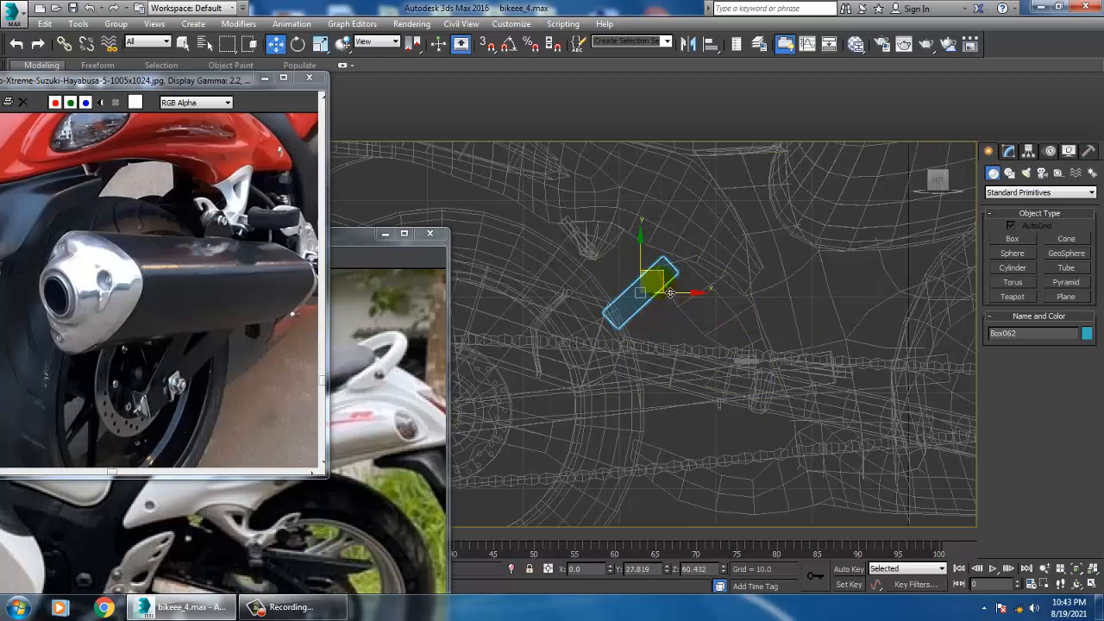
{"action": "left_click_drag", "start_coordinate": [661, 312], "coordinate": [586, 257]}
Examine the tilted box in the perspective view and check its placement over the rear wheel in the side view.
{"action": "key", "text": "e"}
{"action": "key", "text": "alt+w"}
{"action": "left_click", "coordinate": [747, 399]}
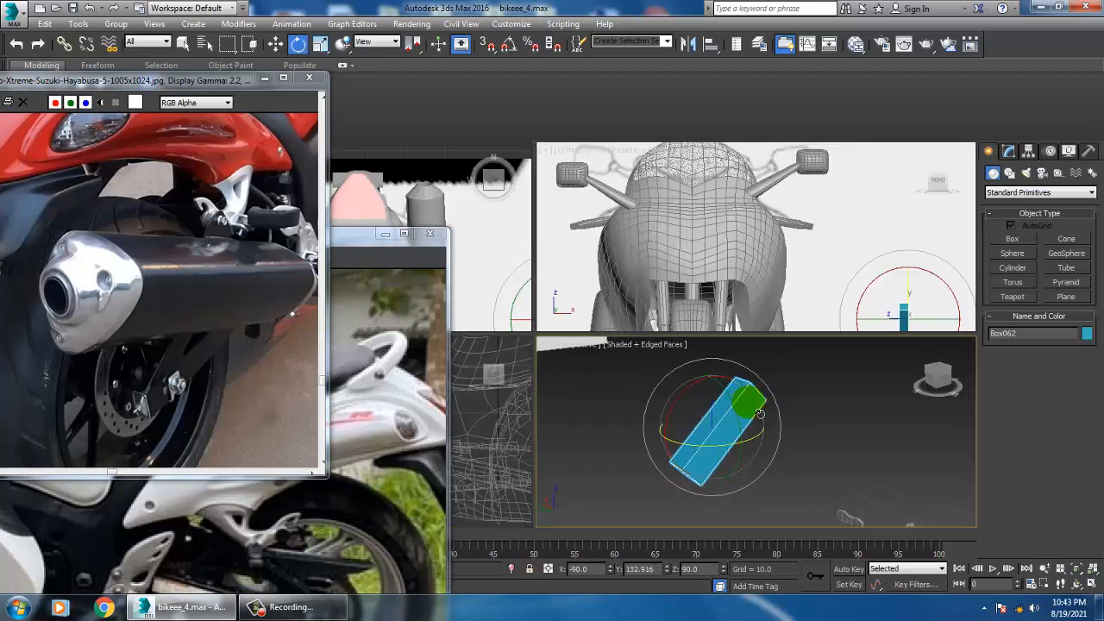
{"action": "key", "text": "alt+w"}
{"action": "middle_click_drag", "start_coordinate": [748, 399], "coordinate": [664, 397], "text": "alt"}
{"action": "key", "text": "alt+w"}
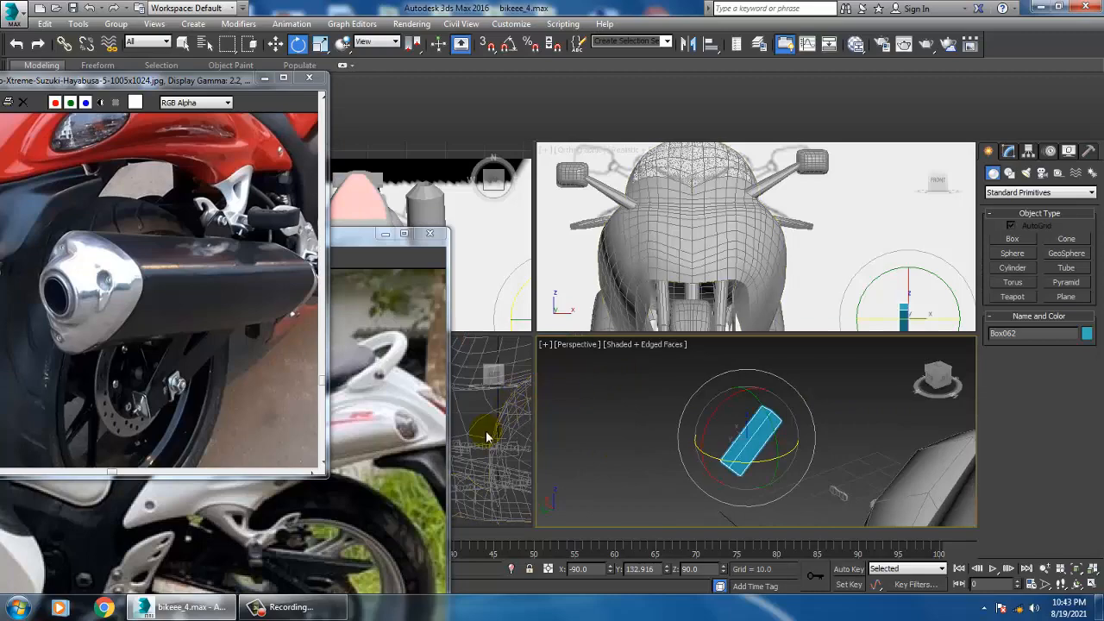
{"action": "left_click", "coordinate": [486, 475]}
{"action": "key", "text": "alt+w"}
{"action": "scroll", "coordinate": [493, 419], "scroll_direction": "up", "scroll_amount": 5}
{"action": "scroll", "coordinate": [649, 334], "scroll_direction": "down", "scroll_amount": 5}
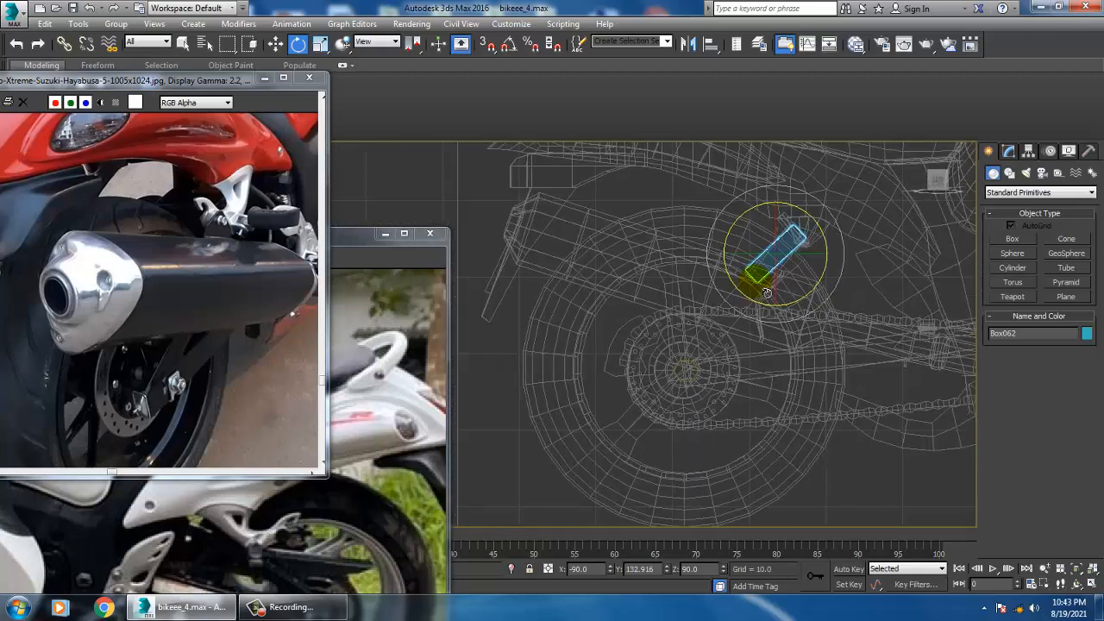
Convert the tilted box to an Editable Poly and enter polygon editing.
{"action": "key", "text": "w"}
{"action": "right_click", "coordinate": [774, 246]}
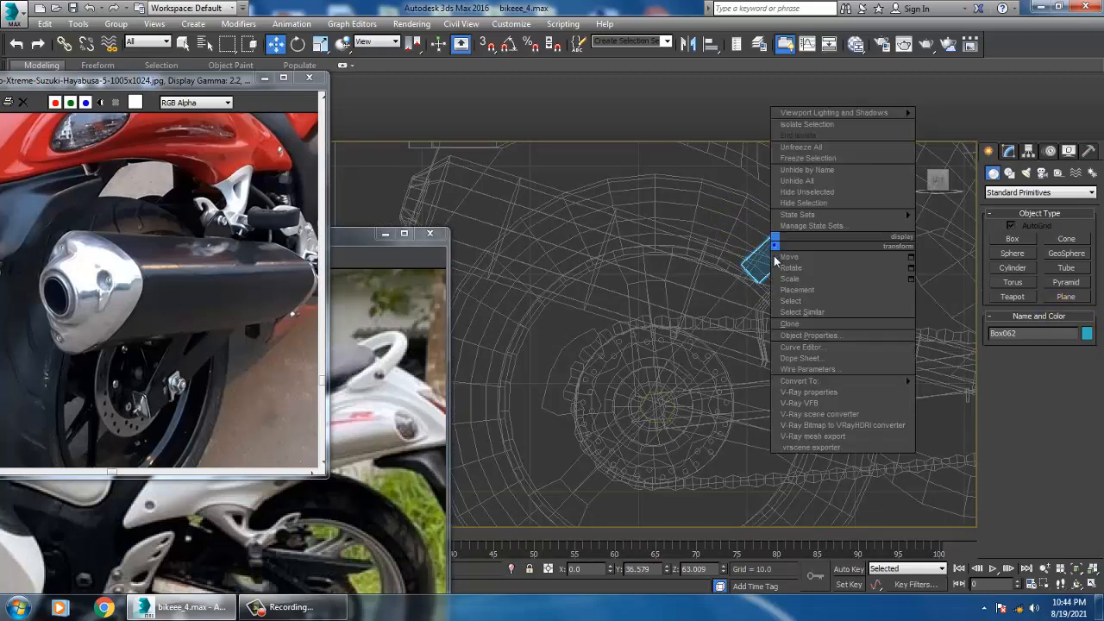
{"action": "mouse_move", "coordinate": [828, 380]}
{"action": "left_click", "coordinate": [984, 391]}
{"action": "key", "text": "e"}
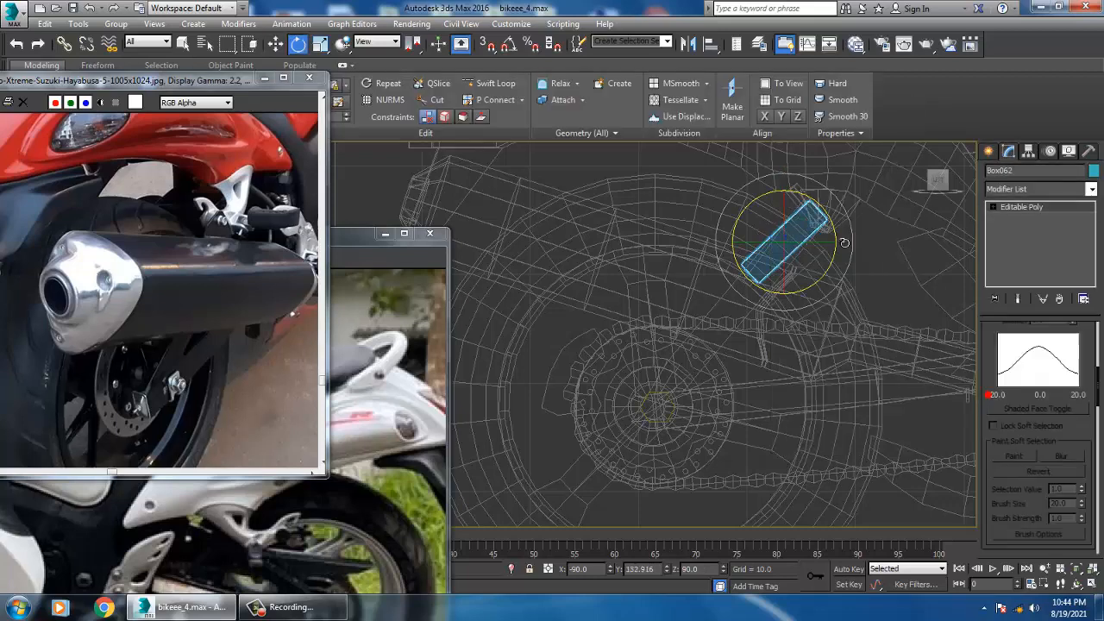
{"action": "key", "text": "q"}
{"action": "key", "text": "4"}
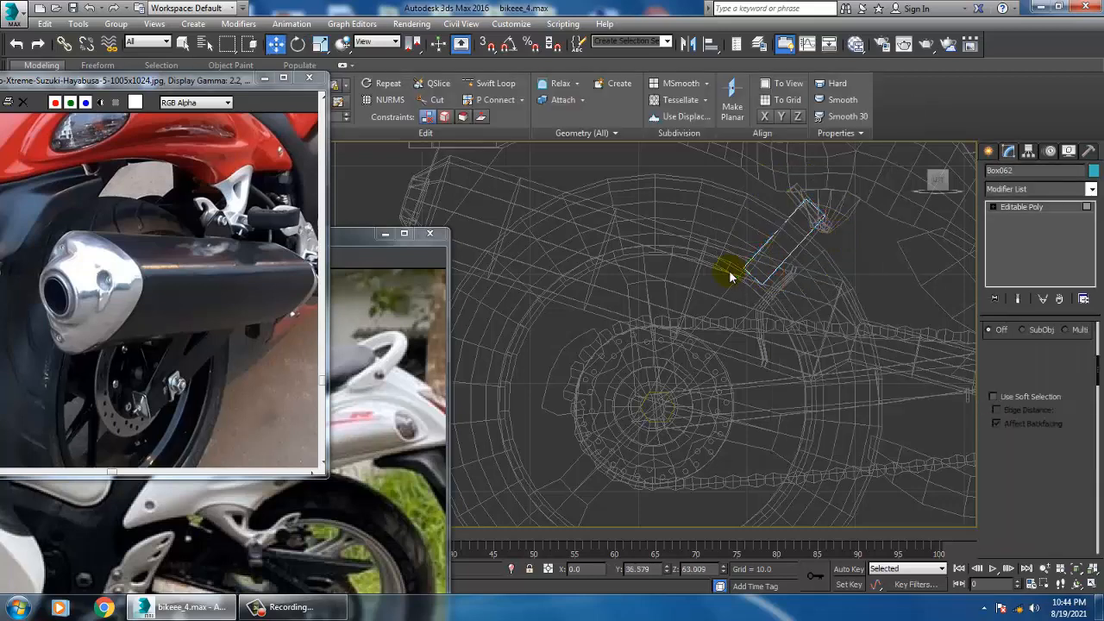
Extrude the box's lower end polygon by 10, move it towards the rear hub at about Y 49.47, Z 47.36, and leave polygon editing.
{"action": "left_click_drag", "start_coordinate": [719, 257], "coordinate": [793, 325]}
{"action": "scroll", "coordinate": [1019, 434], "scroll_direction": "down", "scroll_amount": 5}
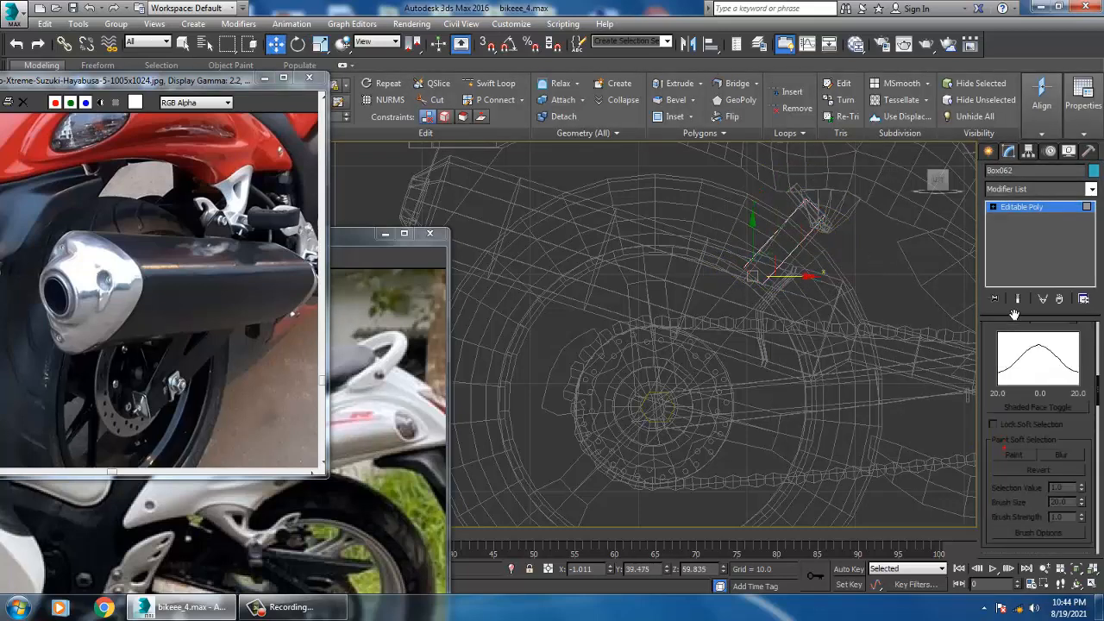
{"action": "scroll", "coordinate": [1010, 436], "scroll_direction": "up", "scroll_amount": 5}
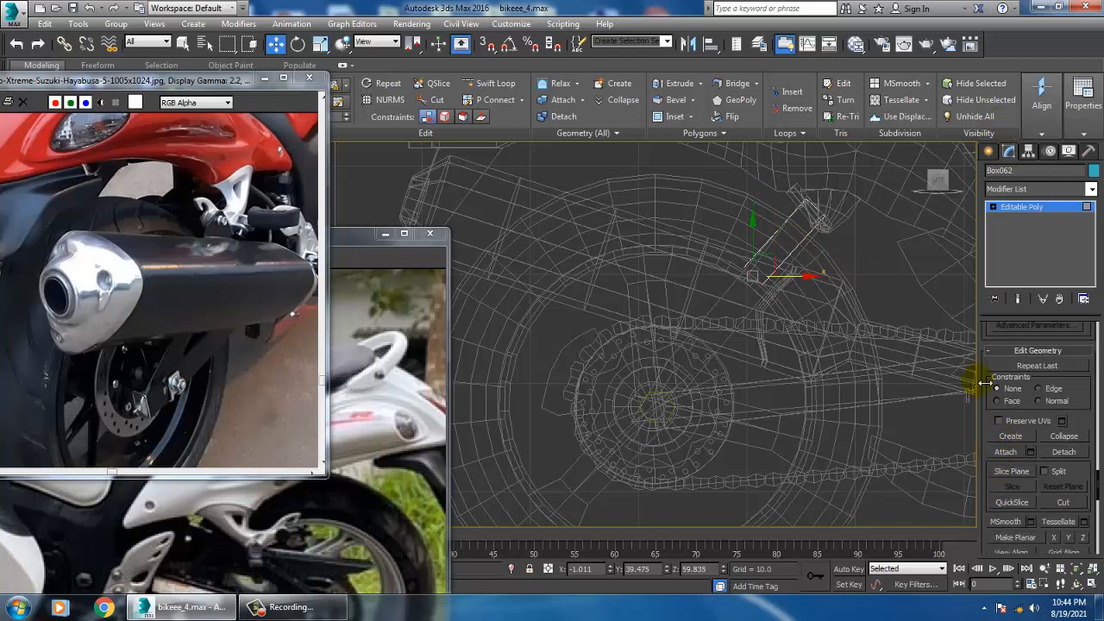
{"action": "left_click_drag", "start_coordinate": [984, 382], "coordinate": [784, 383]}
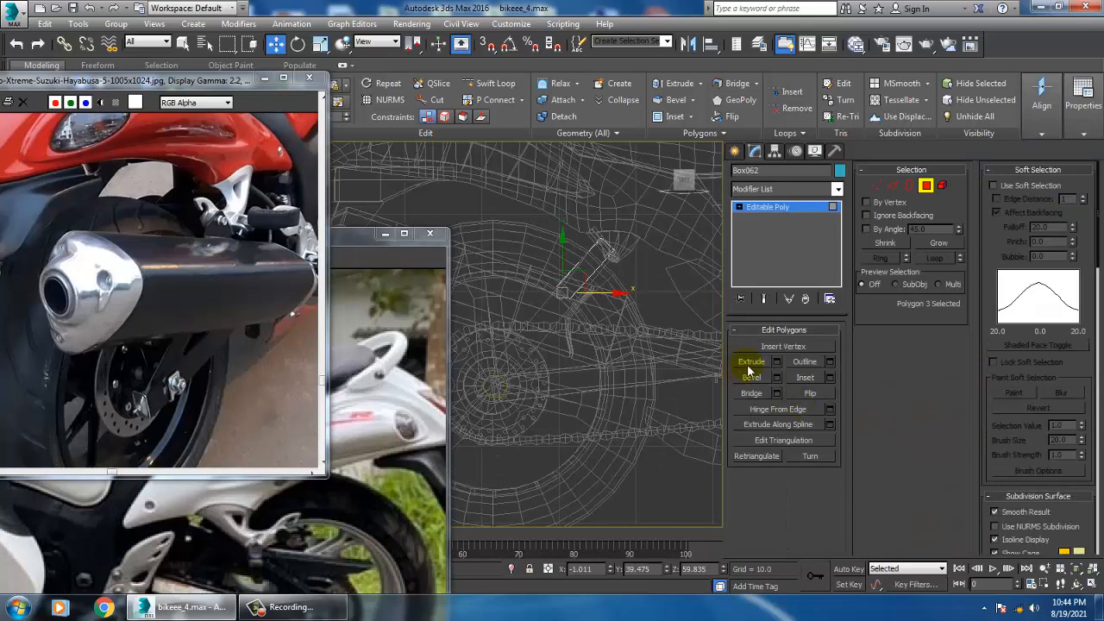
{"action": "left_click", "coordinate": [779, 362]}
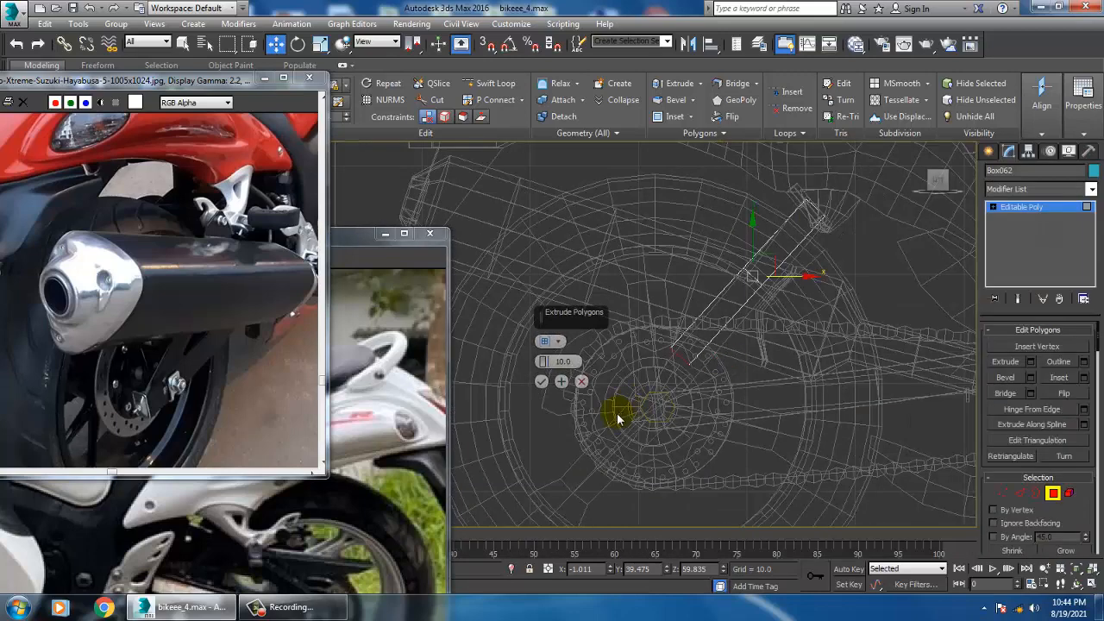
{"action": "left_click", "coordinate": [541, 381]}
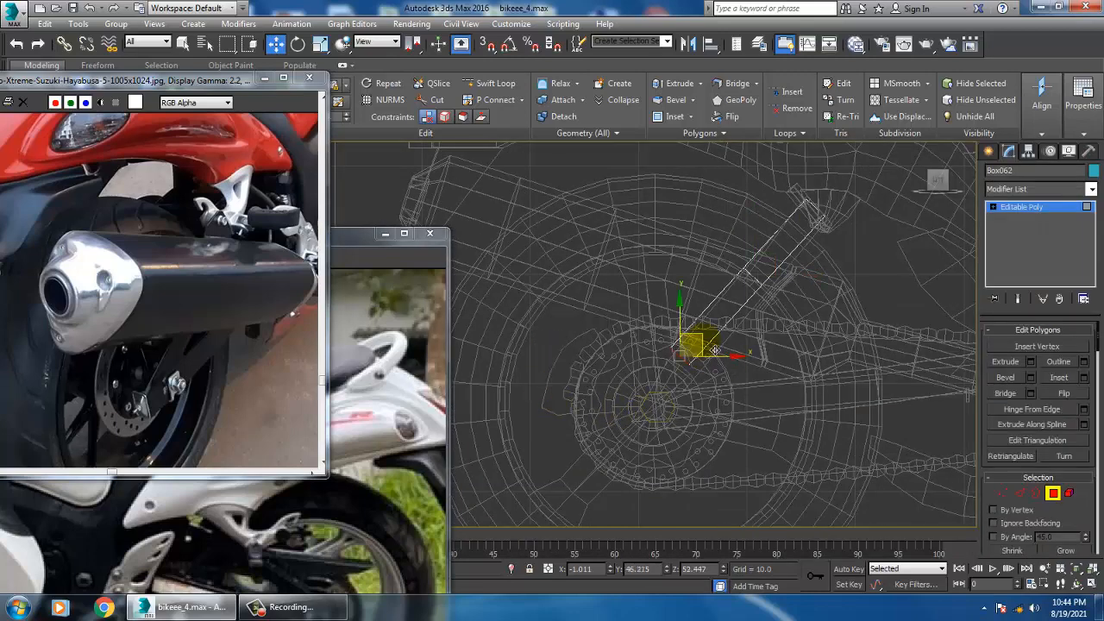
{"action": "left_click_drag", "start_coordinate": [675, 404], "coordinate": [669, 403]}
{"action": "key", "text": "alt+w"}
{"action": "right_click", "coordinate": [724, 428]}
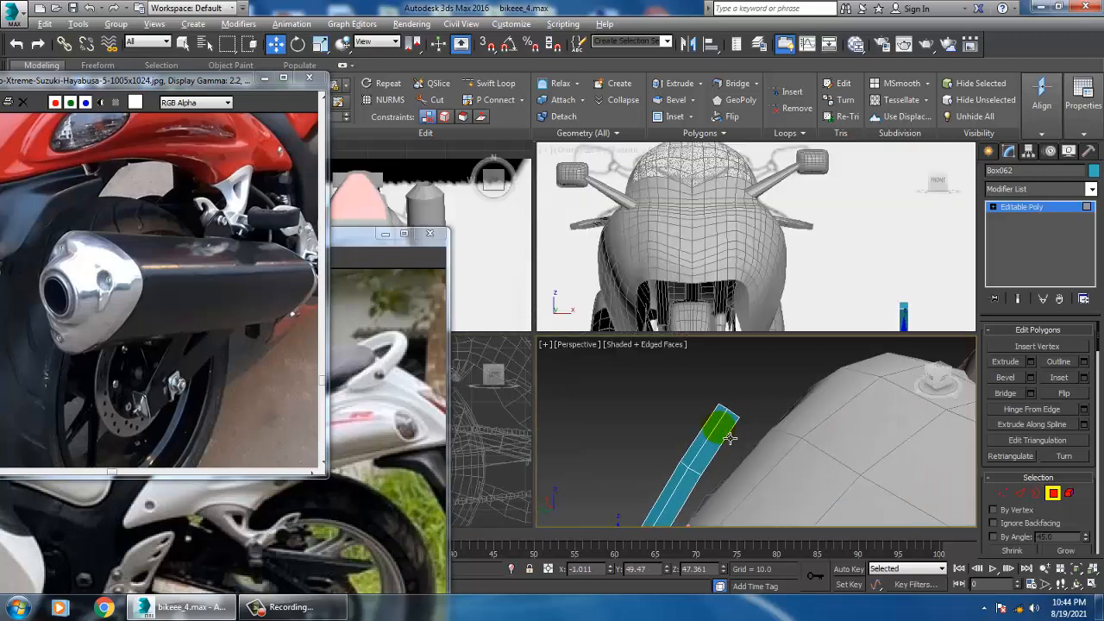
{"action": "key", "text": "alt+w"}
{"action": "middle_click_drag", "start_coordinate": [736, 340], "coordinate": [743, 354], "text": "alt"}
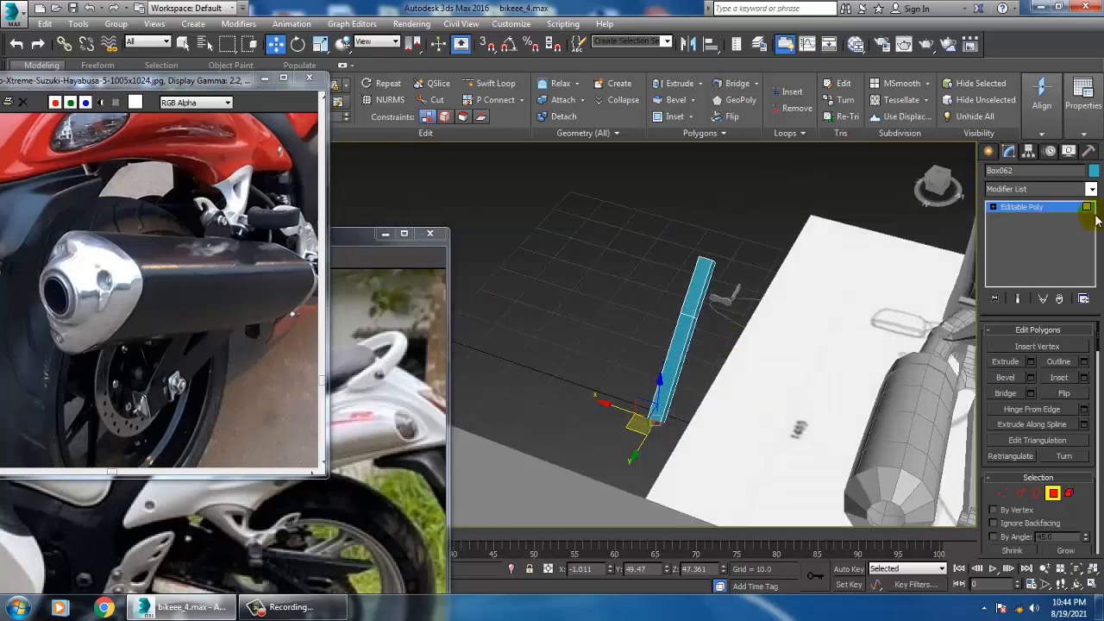
{"action": "left_click", "coordinate": [1038, 208]}
Delete the old diagonal support bar between the rear wheel and the exhaust.
{"action": "scroll", "coordinate": [796, 315], "scroll_direction": "down", "scroll_amount": 3}
{"action": "middle_click_drag", "start_coordinate": [797, 316], "coordinate": [747, 325]}
{"action": "scroll", "coordinate": [567, 353], "scroll_direction": "up", "scroll_amount": 5}
{"action": "middle_click_drag", "start_coordinate": [567, 353], "coordinate": [784, 323], "text": "alt"}
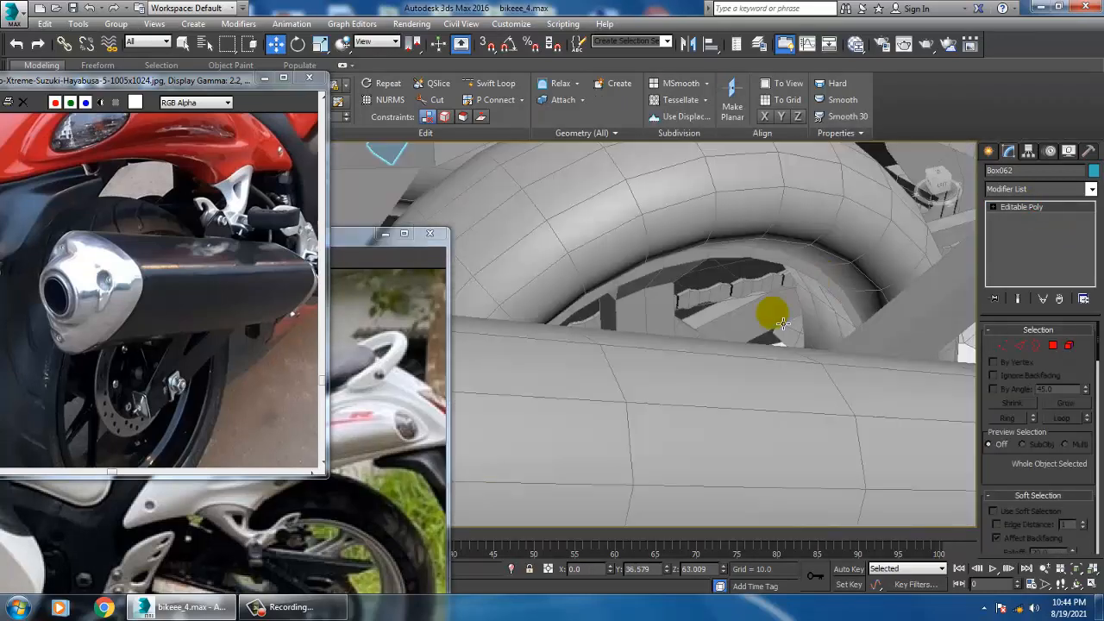
{"action": "scroll", "coordinate": [809, 284], "scroll_direction": "down", "scroll_amount": 4}
{"action": "middle_click_drag", "start_coordinate": [809, 284], "coordinate": [838, 308], "text": "alt"}
{"action": "left_click", "coordinate": [864, 328]}
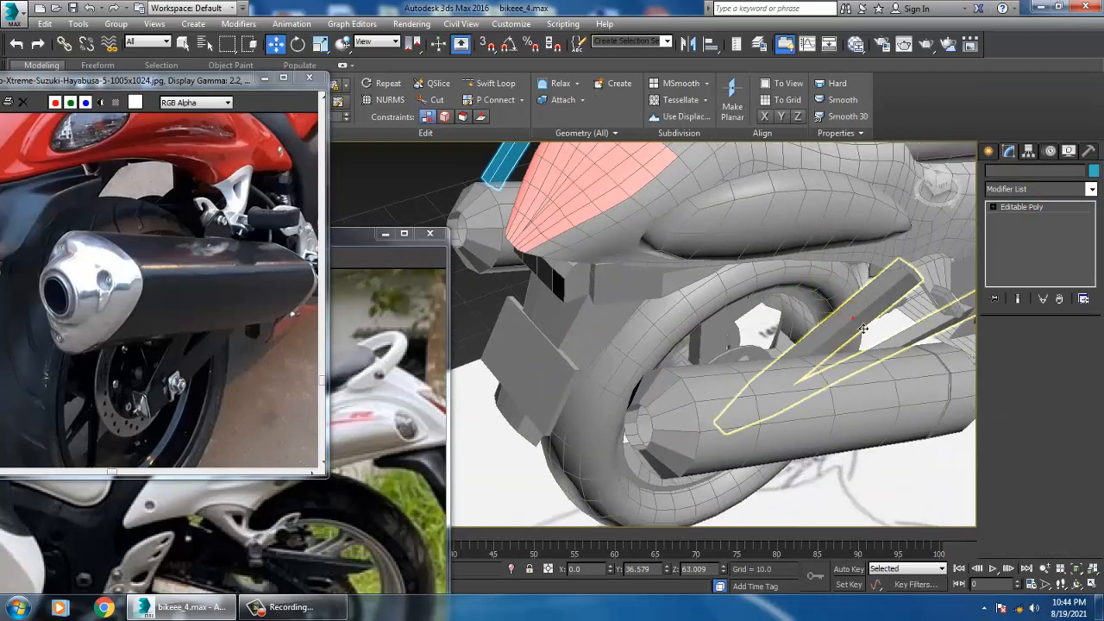
{"action": "left_click", "coordinate": [697, 308]}
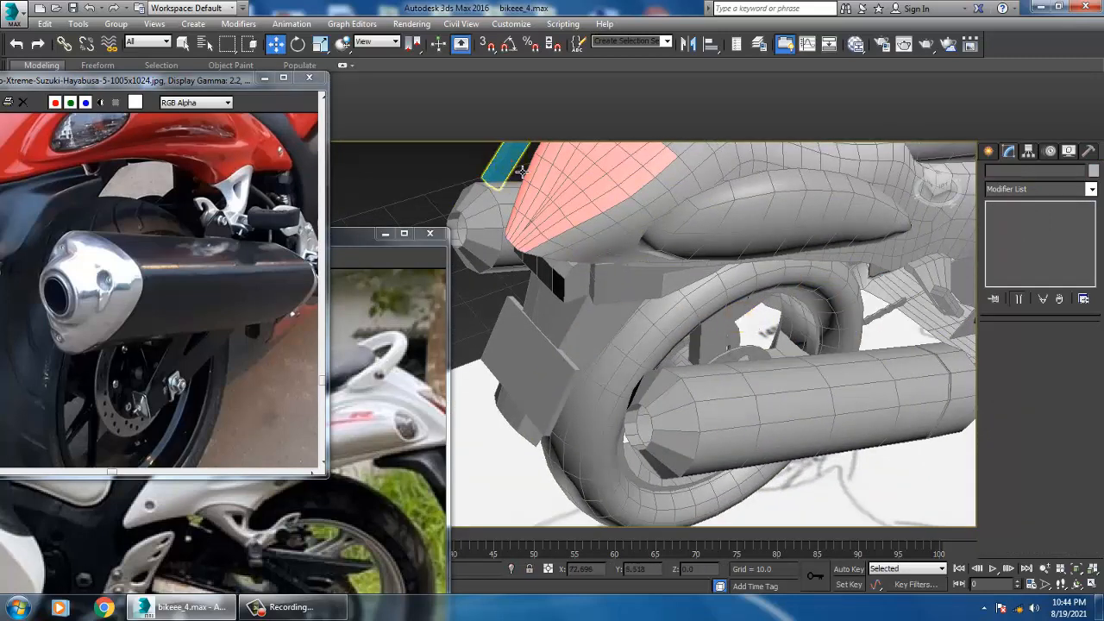
Move the new blue bar sideways between the rear wheel and the exhaust, to about X -64.03.
{"action": "left_click", "coordinate": [521, 172]}
{"action": "scroll", "coordinate": [521, 171], "scroll_direction": "down", "scroll_amount": 4}
{"action": "middle_click_drag", "start_coordinate": [521, 172], "coordinate": [677, 222], "text": "alt"}
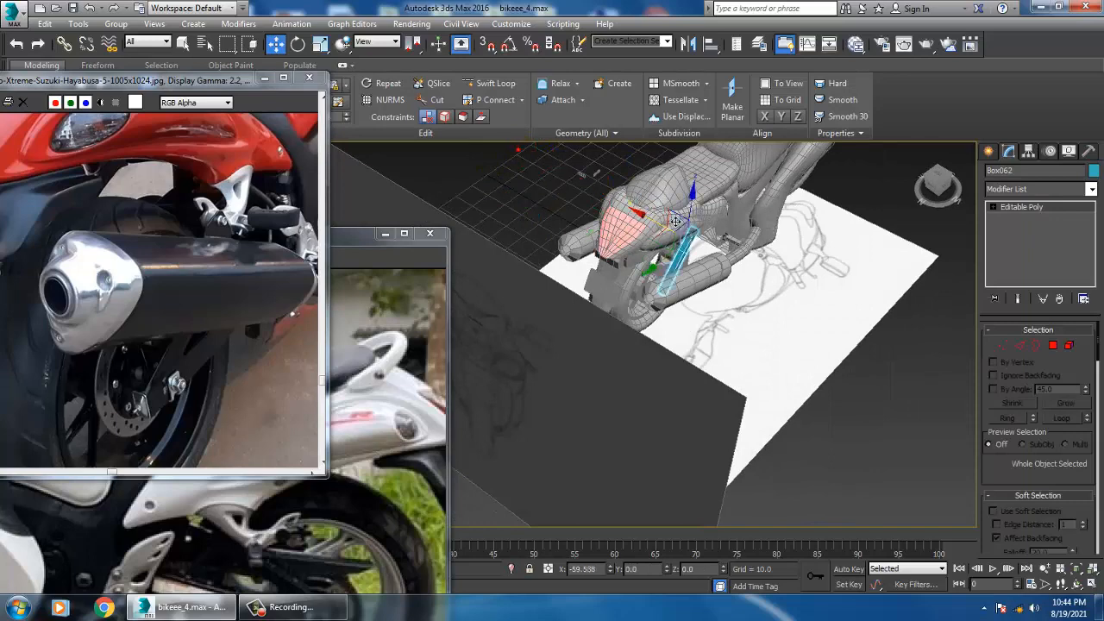
{"action": "left_click_drag", "start_coordinate": [676, 222], "coordinate": [688, 224]}
{"action": "scroll", "coordinate": [690, 224], "scroll_direction": "up", "scroll_amount": 3}
{"action": "middle_click_drag", "start_coordinate": [748, 264], "coordinate": [764, 271], "text": "alt"}
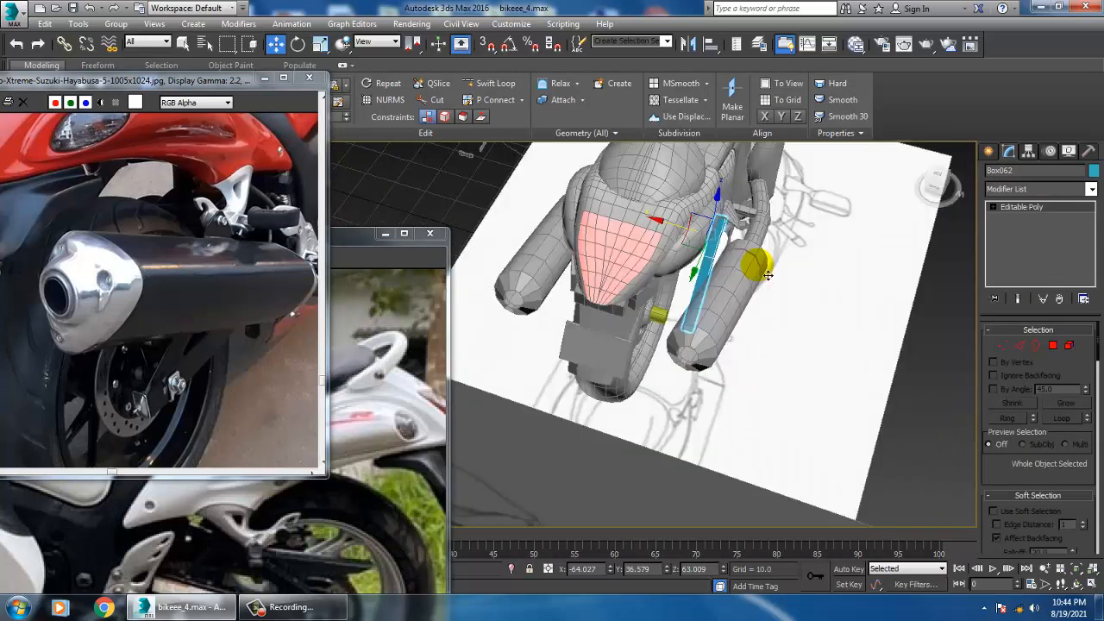
Shift the bar's lower end polygon sideways towards the wheel so it meets the yellow axle nut.
{"action": "scroll", "coordinate": [759, 270], "scroll_direction": "up", "scroll_amount": 3}
{"action": "middle_click_drag", "start_coordinate": [653, 310], "coordinate": [737, 307]}
{"action": "scroll", "coordinate": [738, 306], "scroll_direction": "up", "scroll_amount": 4}
{"action": "scroll", "coordinate": [738, 338], "scroll_direction": "down", "scroll_amount": 5}
{"action": "scroll", "coordinate": [734, 328], "scroll_direction": "up", "scroll_amount": 8}
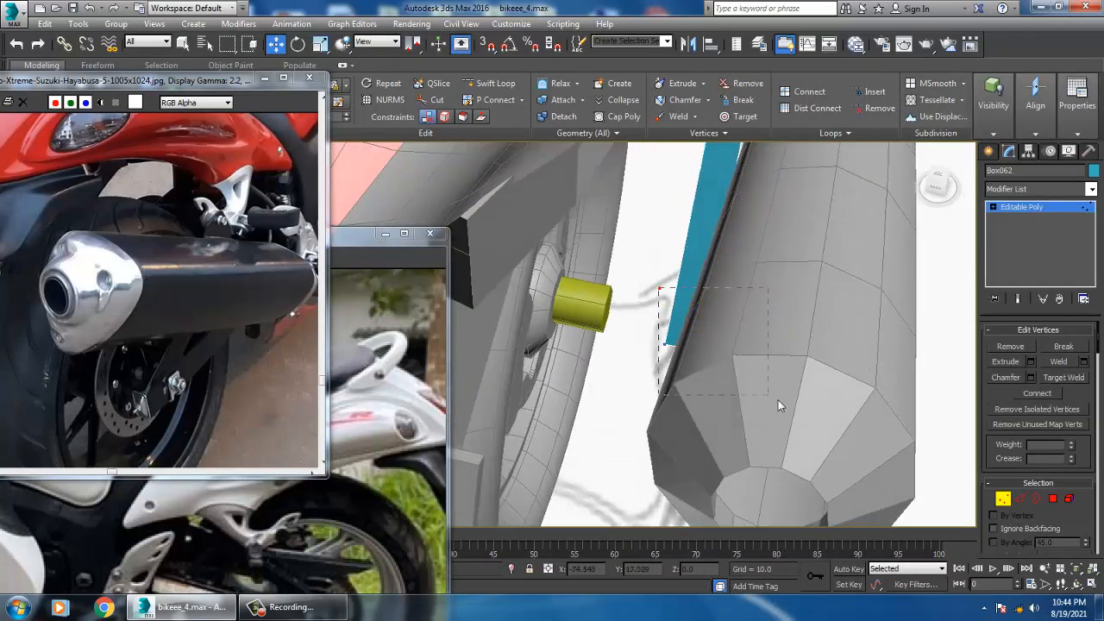
{"action": "left_click_drag", "start_coordinate": [778, 399], "coordinate": [797, 414]}
{"action": "key", "text": "4"}
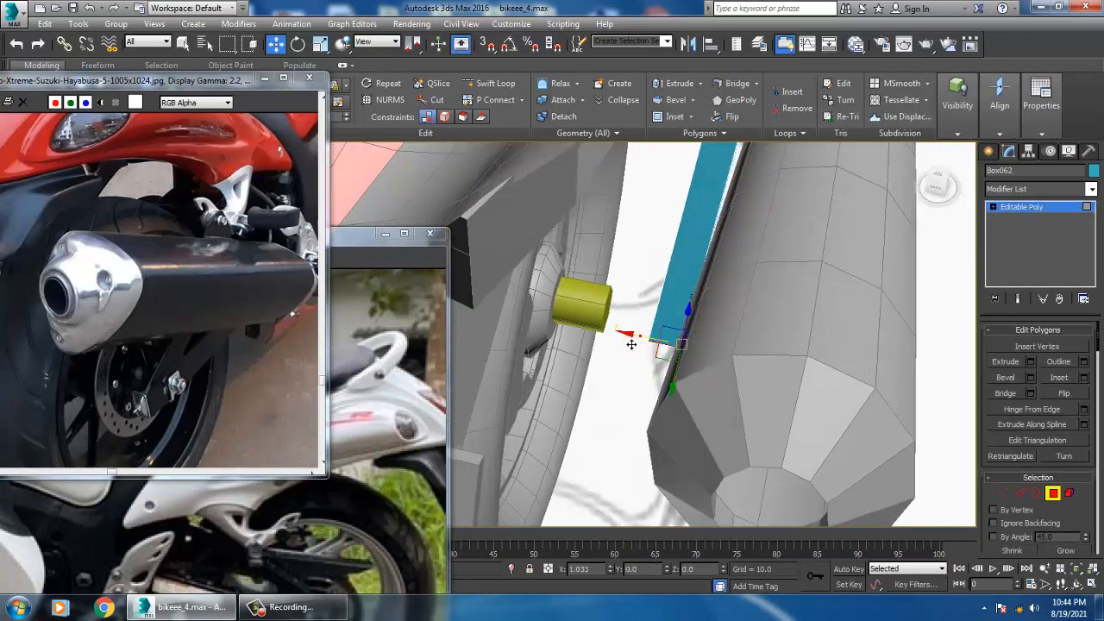
{"action": "left_click_drag", "start_coordinate": [631, 345], "coordinate": [576, 331]}
Move the vertices at the bar's middle bend slightly sideways towards the wheel.
{"action": "middle_click_drag", "start_coordinate": [711, 269], "coordinate": [673, 291]}
{"action": "left_click", "coordinate": [671, 327]}
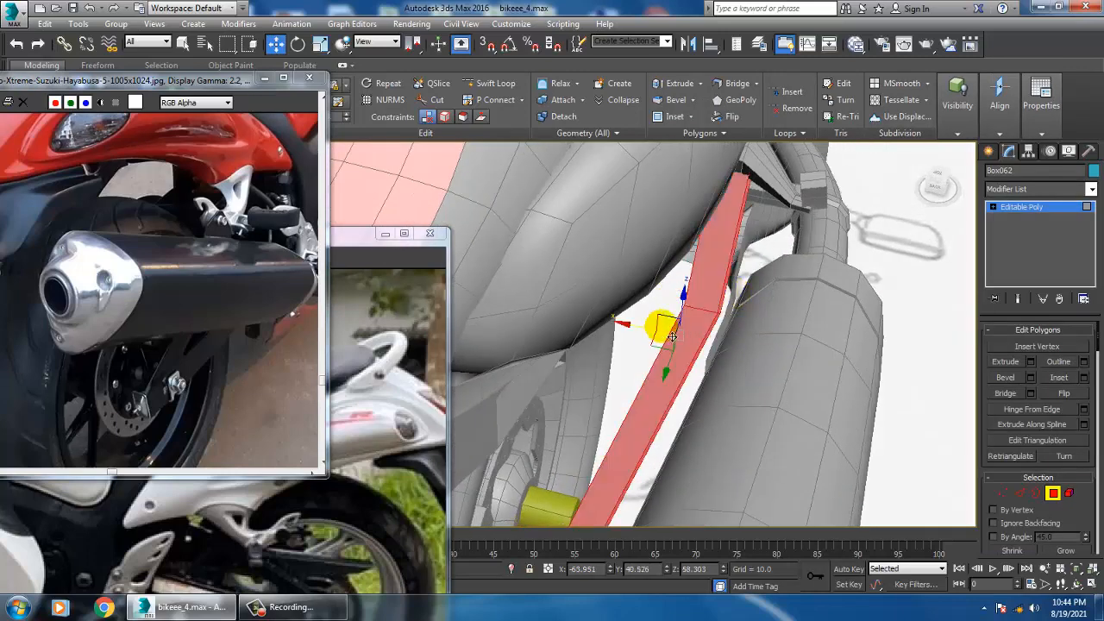
{"action": "key", "text": "1"}
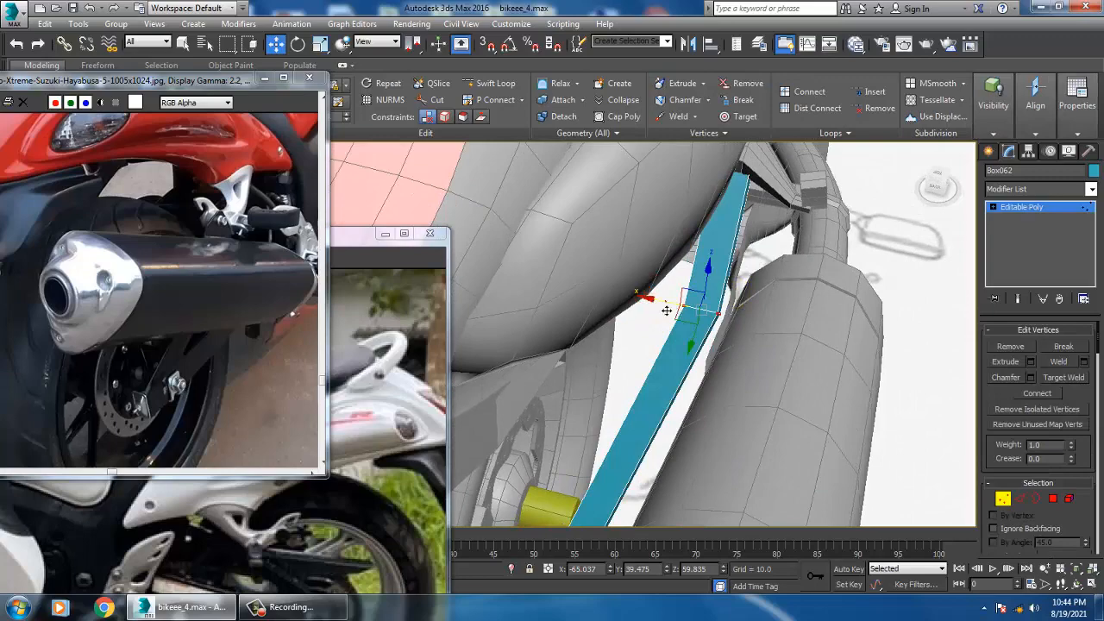
{"action": "left_click_drag", "start_coordinate": [667, 310], "coordinate": [654, 306]}
Add an edge loop across the bar just above its lower end with Swift Loop.
{"action": "middle_click_drag", "start_coordinate": [740, 354], "coordinate": [660, 330], "text": "alt"}
{"action": "scroll", "coordinate": [553, 178], "scroll_direction": "up", "scroll_amount": 3}
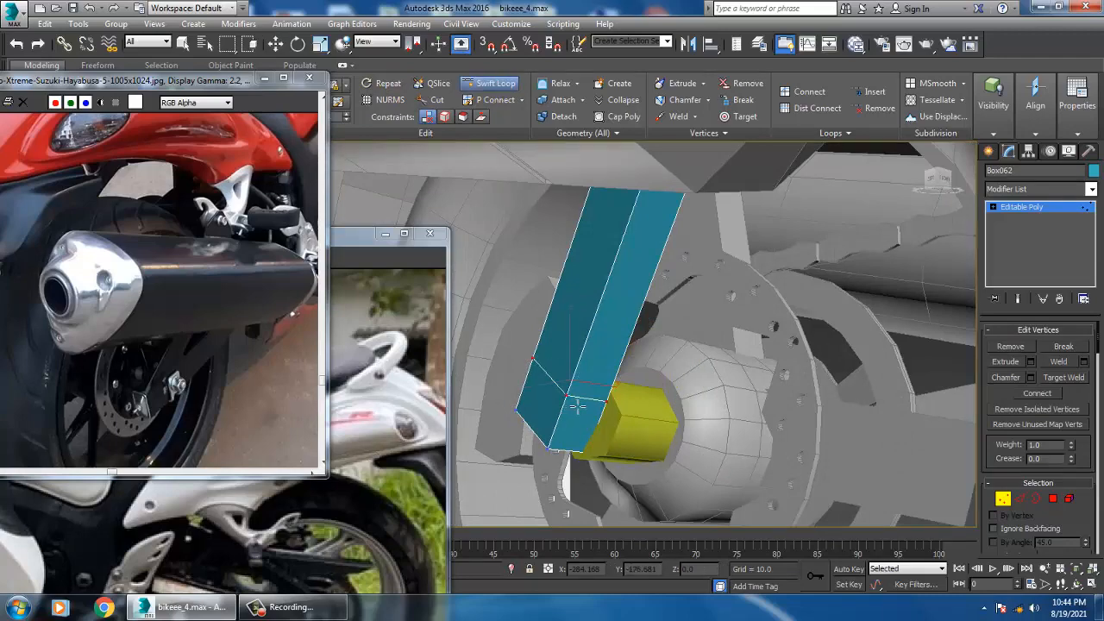
{"action": "middle_click_drag", "start_coordinate": [653, 395], "coordinate": [775, 381], "text": "alt"}
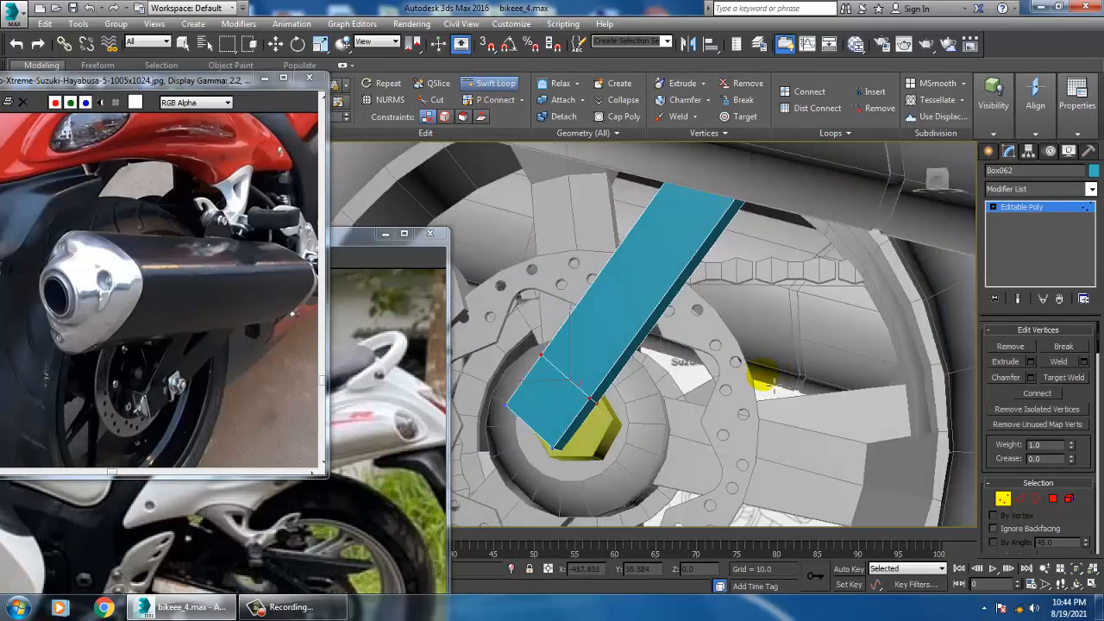
{"action": "scroll", "coordinate": [721, 347], "scroll_direction": "down", "scroll_amount": 5}
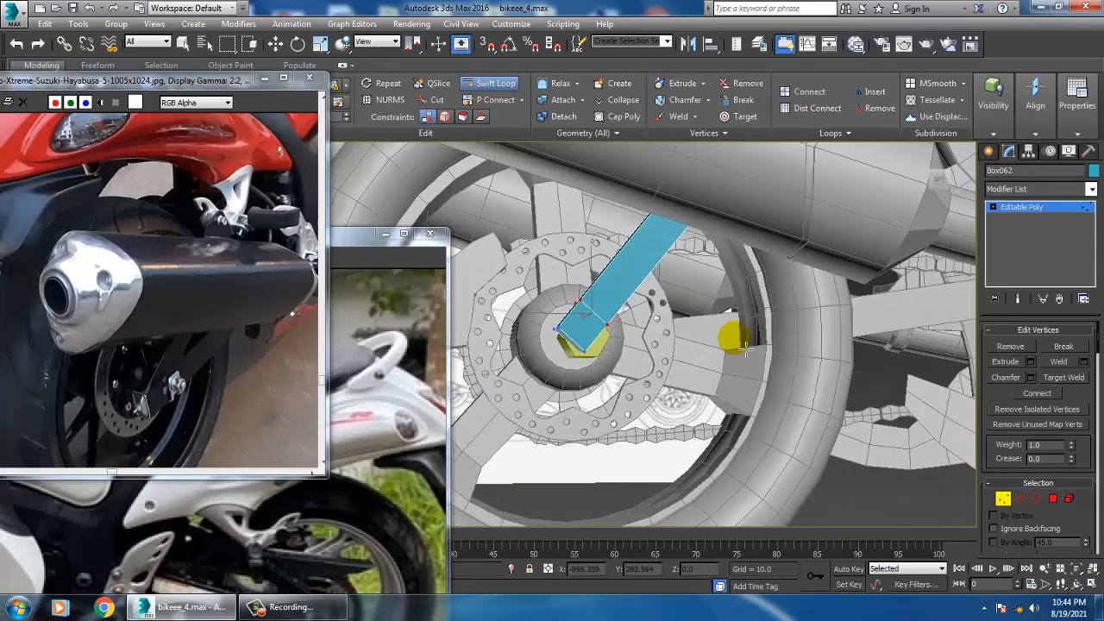
Rotate the vertices of the bar's lower end section by about -40 degrees in the side view so the end sits square over the axle.
{"action": "scroll", "coordinate": [721, 347], "scroll_direction": "up", "scroll_amount": 1}
{"action": "key", "text": "alt+w"}
{"action": "left_click", "coordinate": [506, 416]}
{"action": "key", "text": "alt+w"}
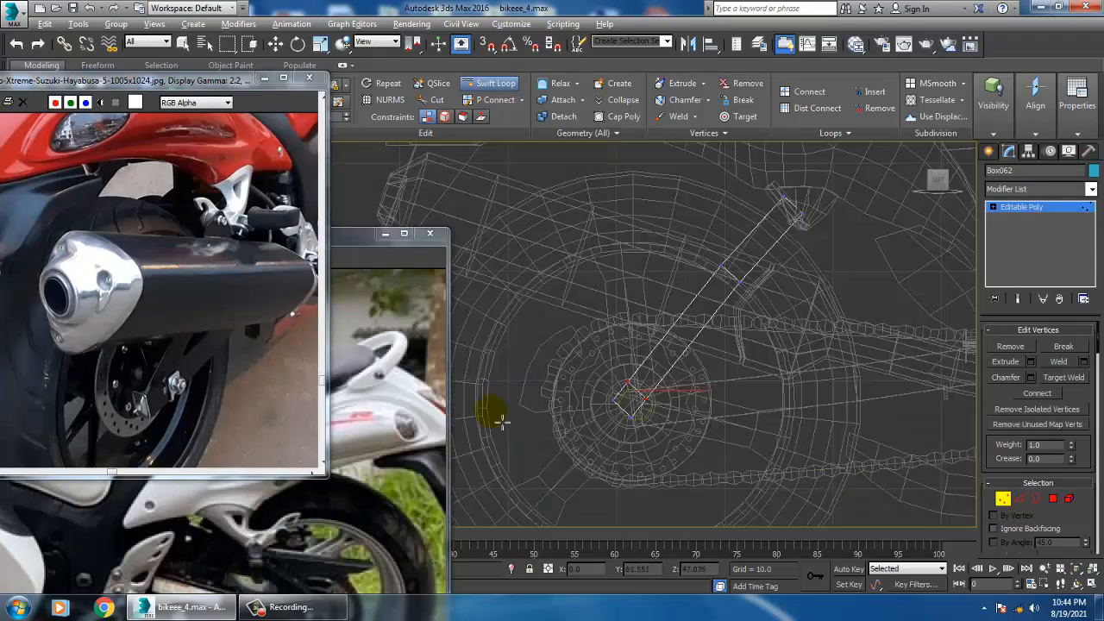
{"action": "scroll", "coordinate": [640, 350], "scroll_direction": "up", "scroll_amount": 3}
{"action": "scroll", "coordinate": [640, 349], "scroll_direction": "down", "scroll_amount": 5}
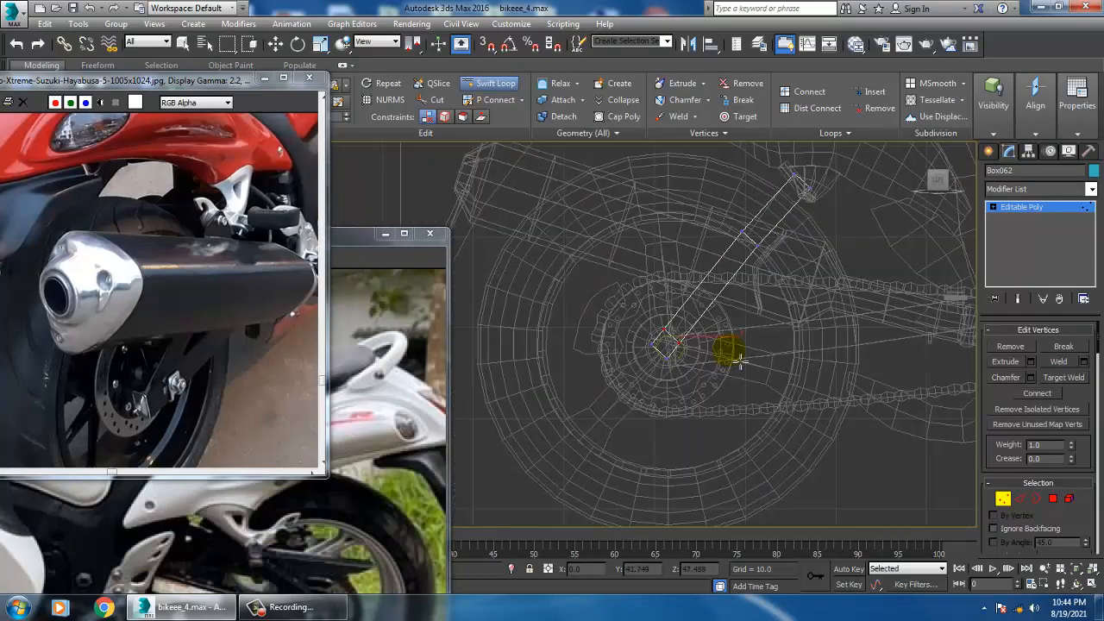
{"action": "scroll", "coordinate": [656, 363], "scroll_direction": "up", "scroll_amount": 3}
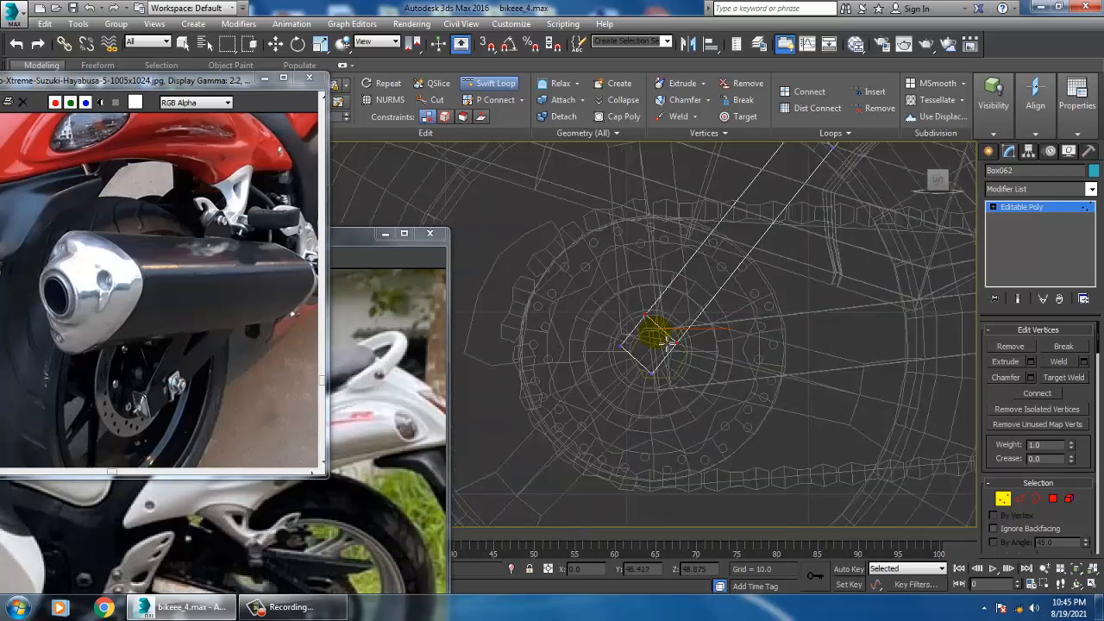
{"action": "key", "text": "w"}
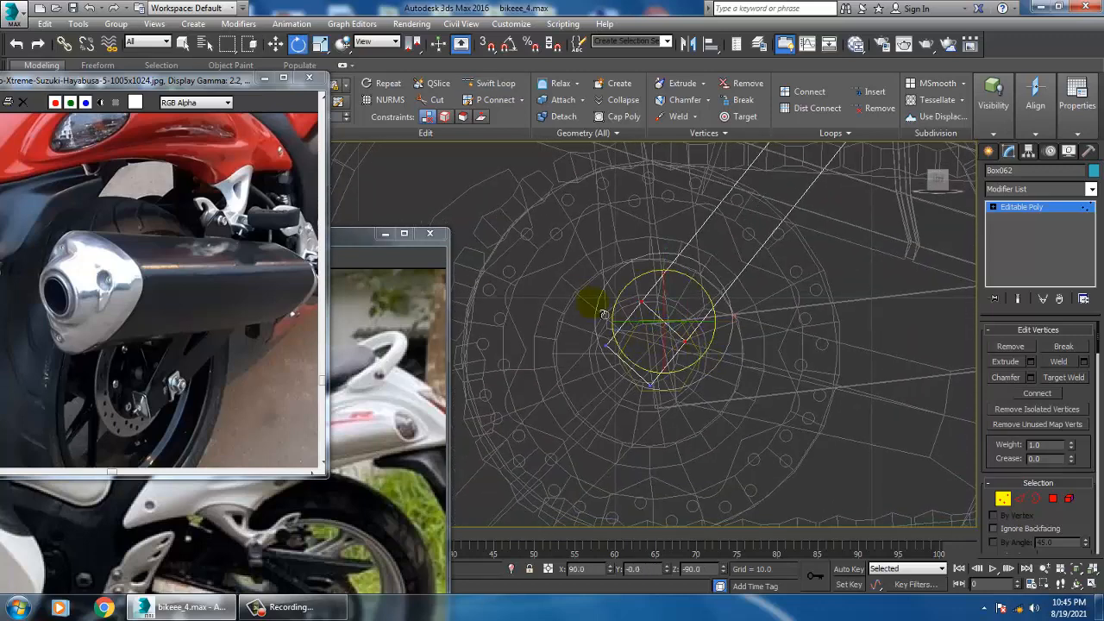
{"action": "left_click_drag", "start_coordinate": [577, 282], "coordinate": [746, 422]}
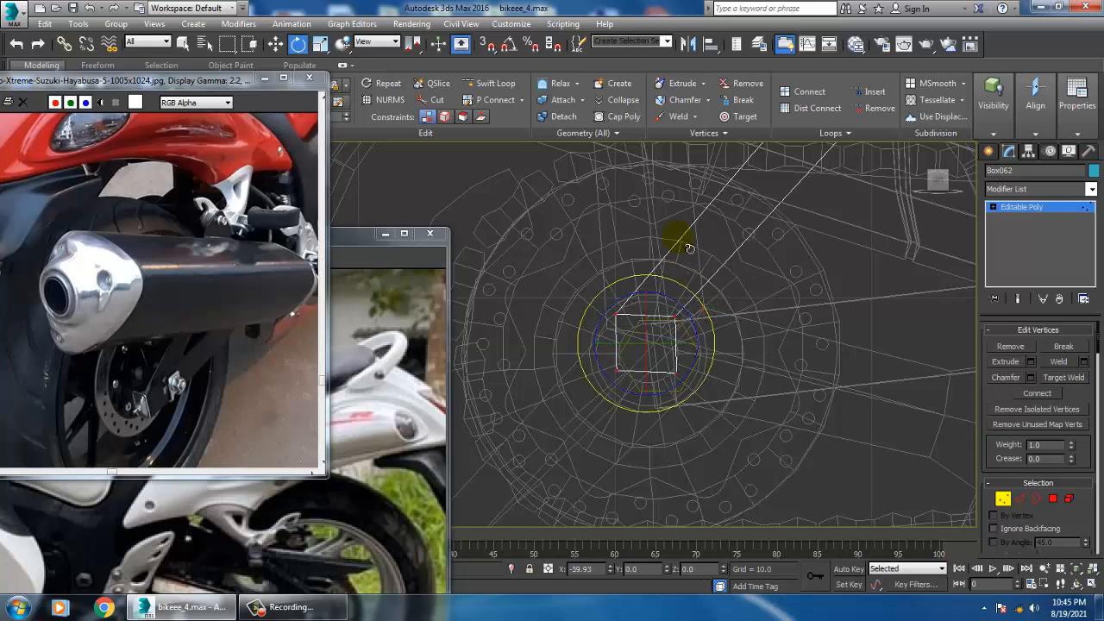
Extrude the side polygon of the bar's squared lower end by 10 towards the front of the bike.
{"action": "left_click", "coordinate": [1054, 500]}
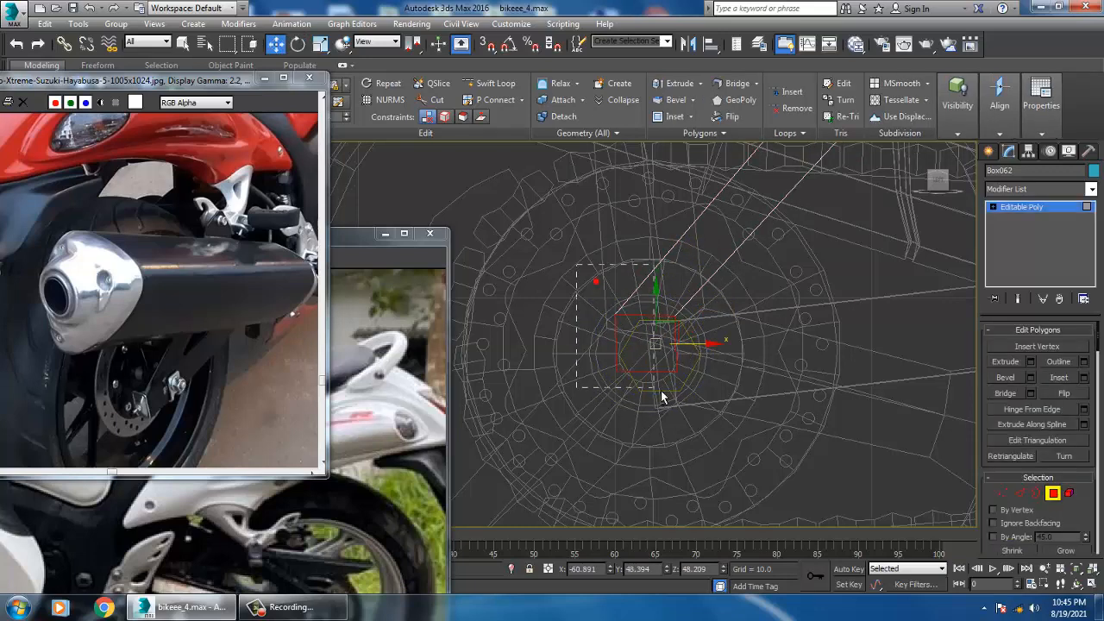
{"action": "left_click", "coordinate": [1031, 362]}
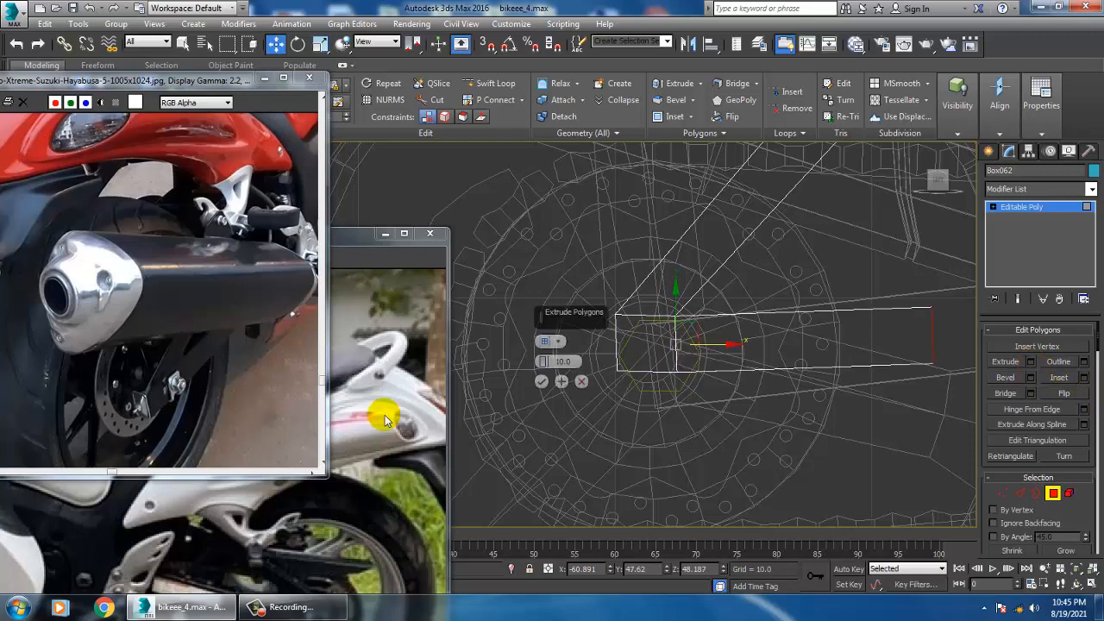
{"action": "left_click", "coordinate": [541, 381]}
{"action": "scroll", "coordinate": [779, 387], "scroll_direction": "down", "scroll_amount": 4}
Move the extruded arm's end vertices forward and slightly upward so the arm reaches the frame behind the exhaust.
{"action": "key", "text": "1"}
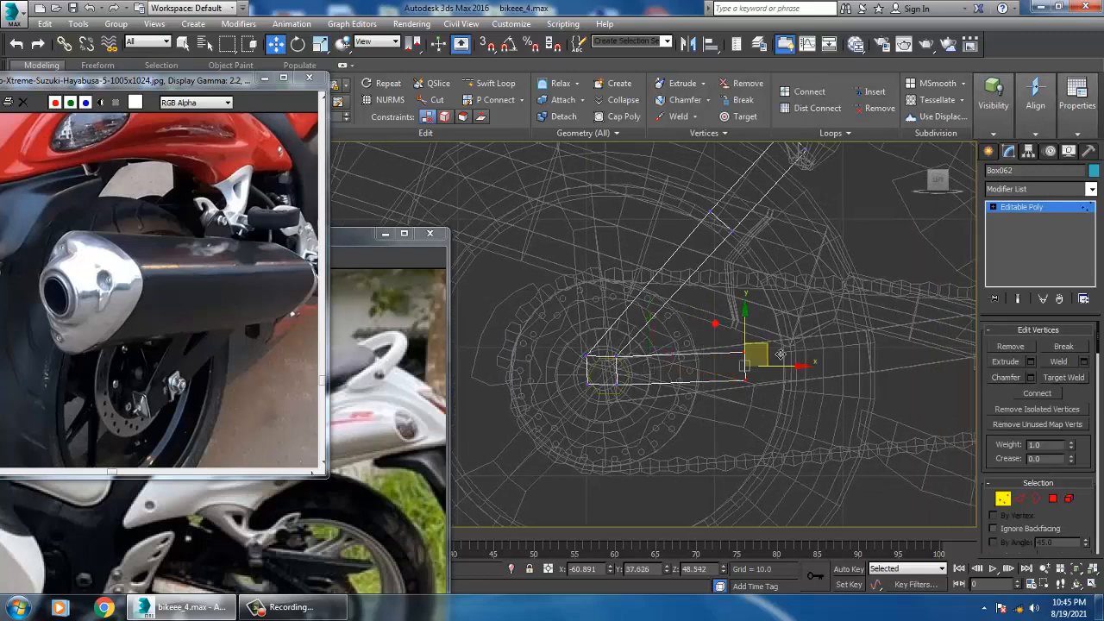
{"action": "middle_click_drag", "start_coordinate": [809, 352], "coordinate": [857, 345], "text": "alt"}
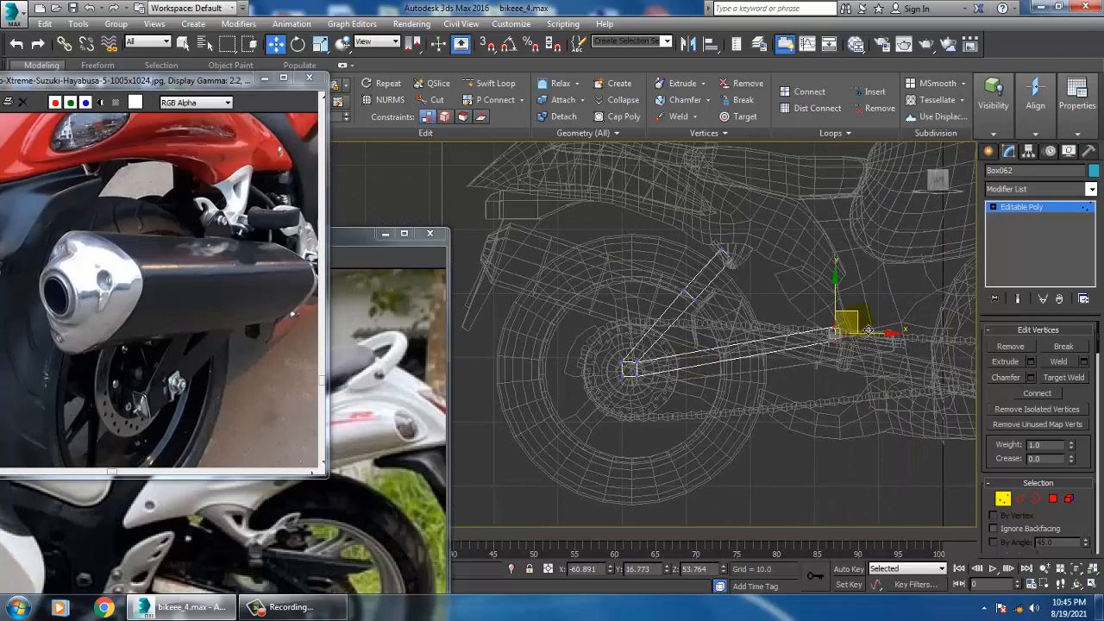
{"action": "key", "text": "alt+w"}
{"action": "middle_click", "coordinate": [875, 451]}
{"action": "key", "text": "alt+w"}
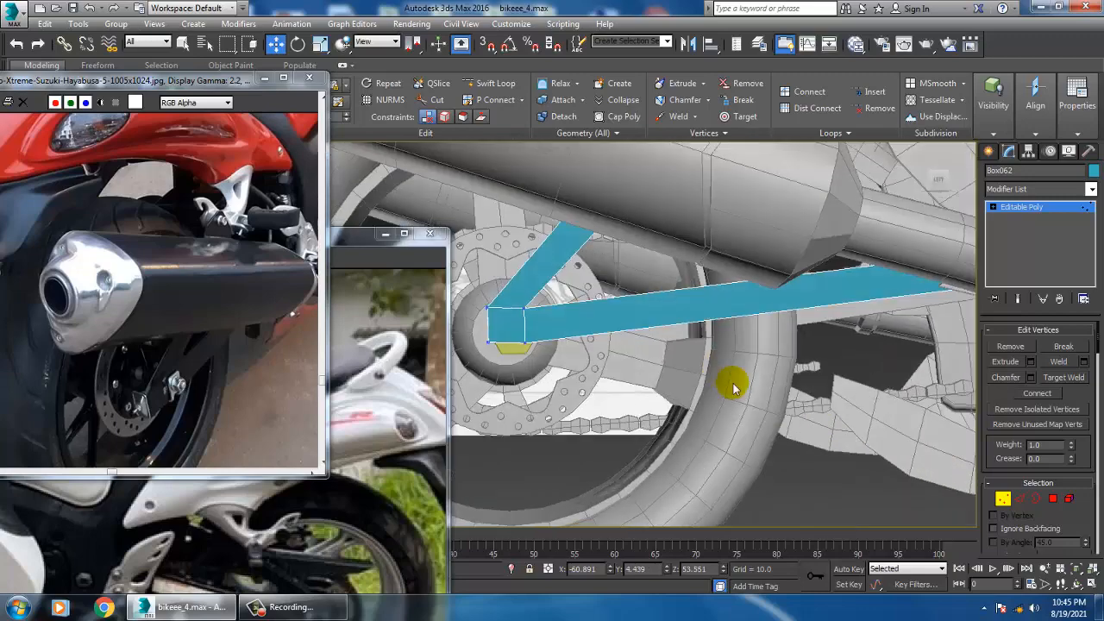
{"action": "middle_click_drag", "start_coordinate": [734, 387], "coordinate": [779, 394], "text": "alt"}
{"action": "middle_click_drag", "start_coordinate": [854, 406], "coordinate": [833, 363]}
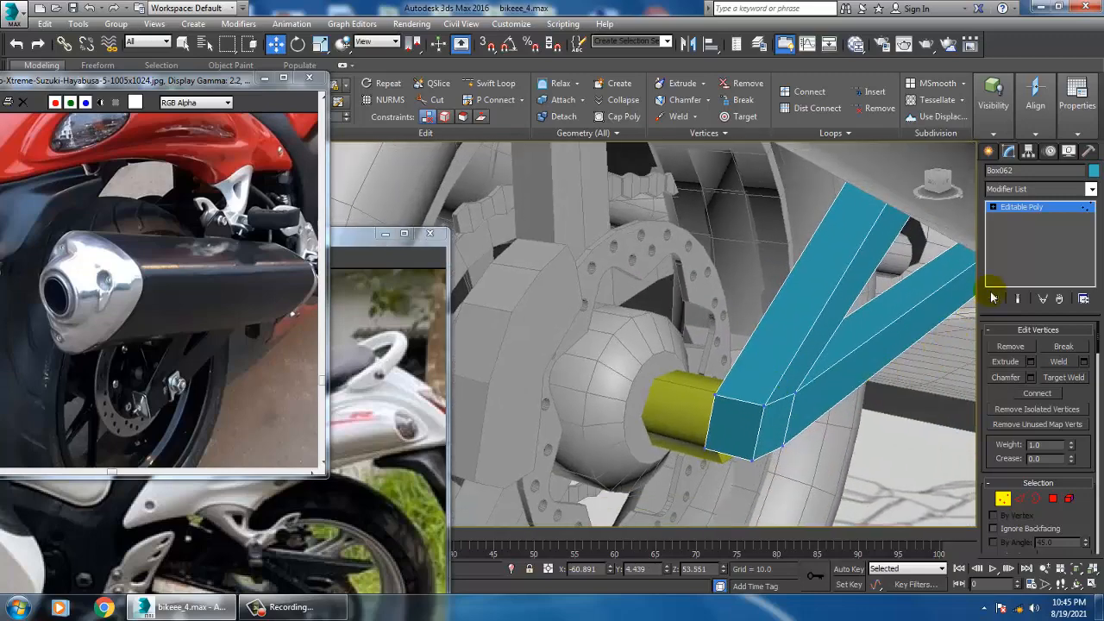
Move the vertices of the bracket's lower end slightly down to align them with the yellow axle nut.
{"action": "left_click", "coordinate": [1030, 213]}
{"action": "scroll", "coordinate": [716, 402], "scroll_direction": "down", "scroll_amount": 5}
{"action": "middle_click_drag", "start_coordinate": [782, 395], "coordinate": [739, 367], "text": "alt"}
{"action": "scroll", "coordinate": [797, 409], "scroll_direction": "up", "scroll_amount": 4}
{"action": "scroll", "coordinate": [727, 442], "scroll_direction": "down", "scroll_amount": 3}
{"action": "left_click_drag", "start_coordinate": [673, 357], "coordinate": [666, 352]}
{"action": "middle_click_drag", "start_coordinate": [695, 380], "coordinate": [760, 384], "text": "alt"}
{"action": "scroll", "coordinate": [780, 386], "scroll_direction": "up", "scroll_amount": 5}
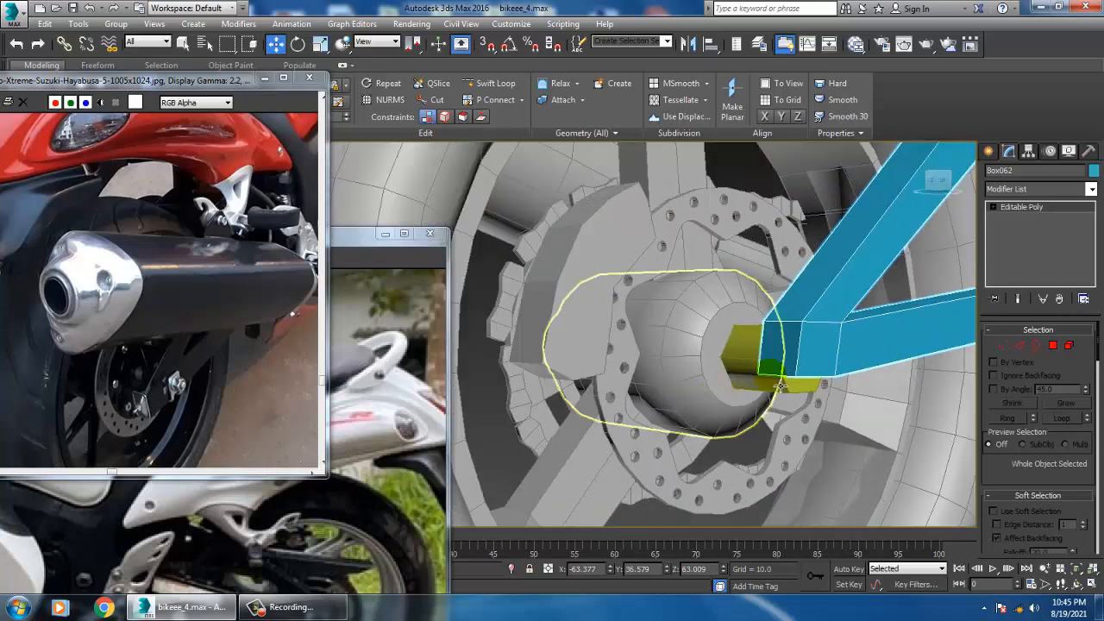
{"action": "key", "text": "1"}
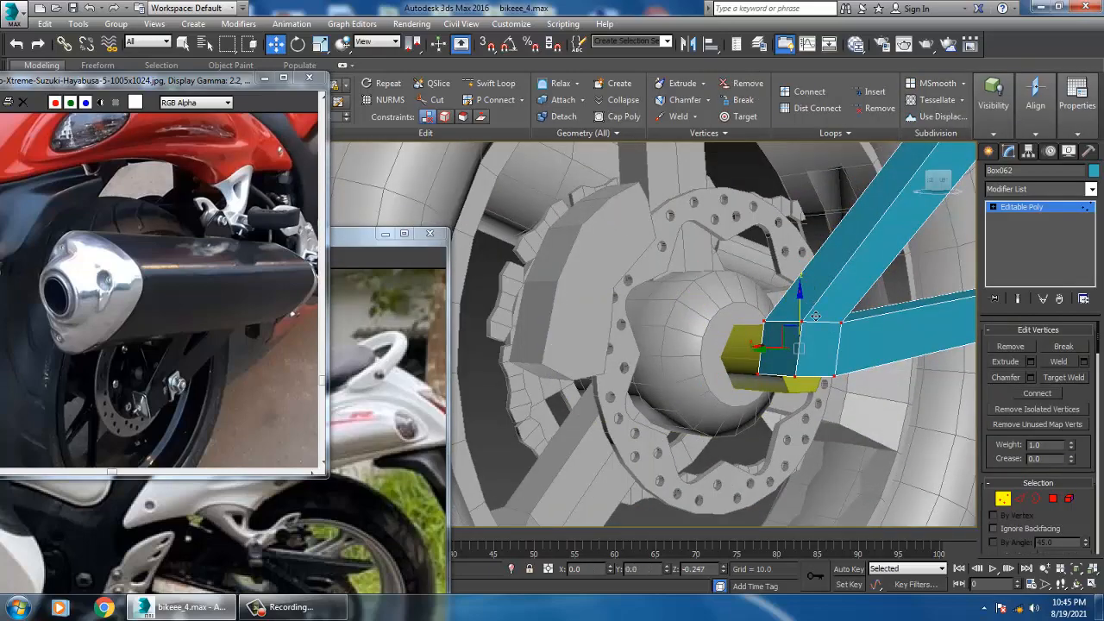
{"action": "middle_click_drag", "start_coordinate": [794, 354], "coordinate": [811, 367], "text": "alt"}
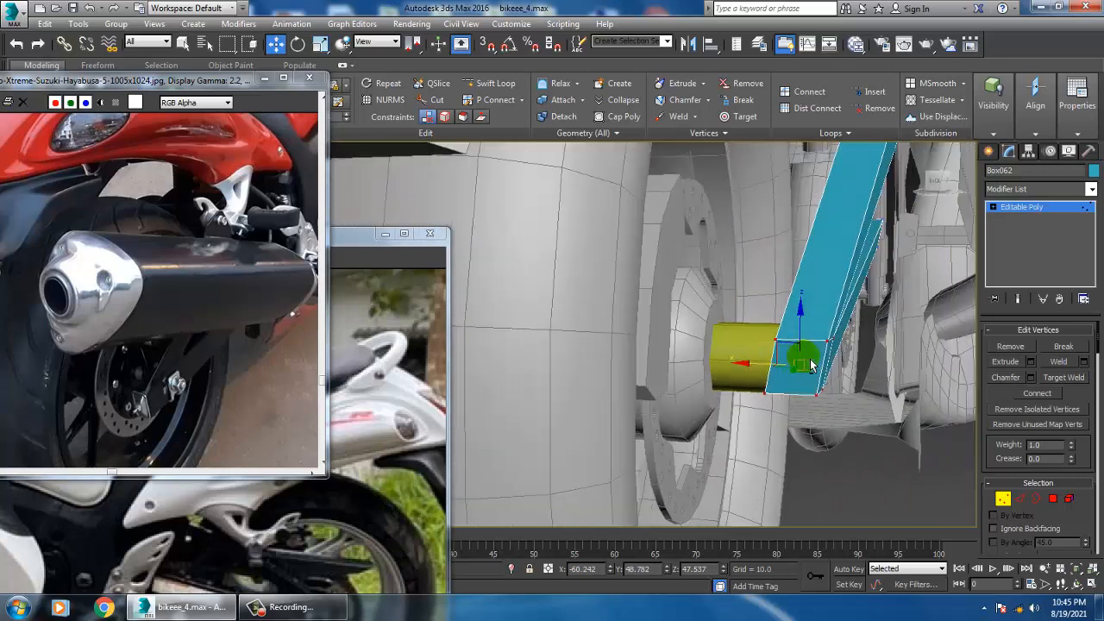
Shift the bracket's lower-end vertices sideways towards the wheel so they sit further over the axle nut.
{"action": "left_click", "coordinate": [1036, 210]}
{"action": "left_click", "coordinate": [752, 345]}
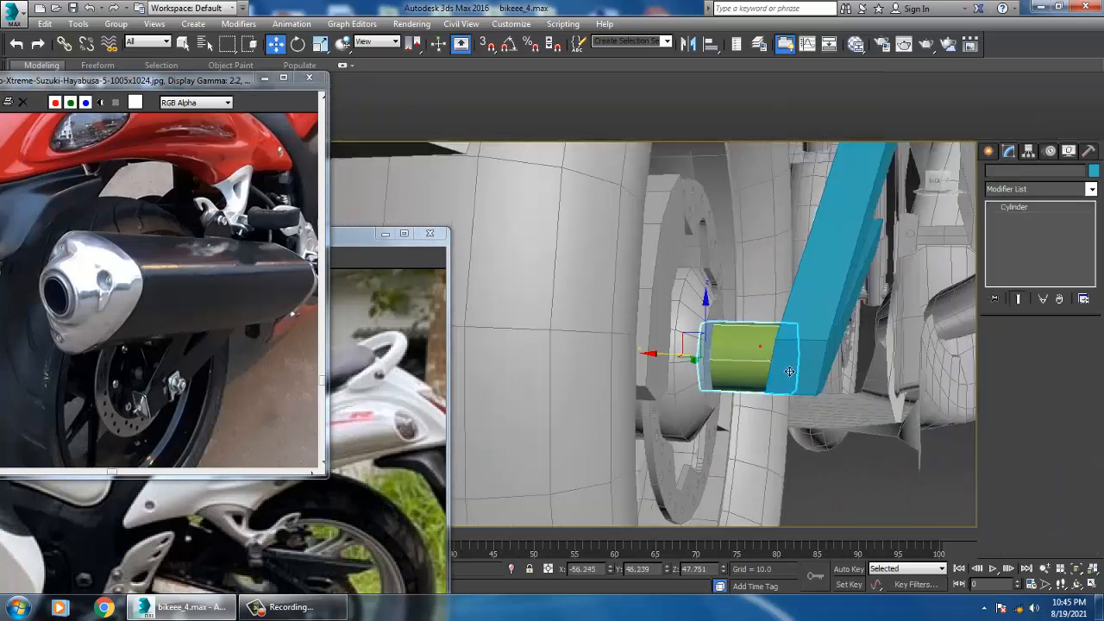
{"action": "left_click", "coordinate": [820, 349]}
{"action": "key", "text": "1"}
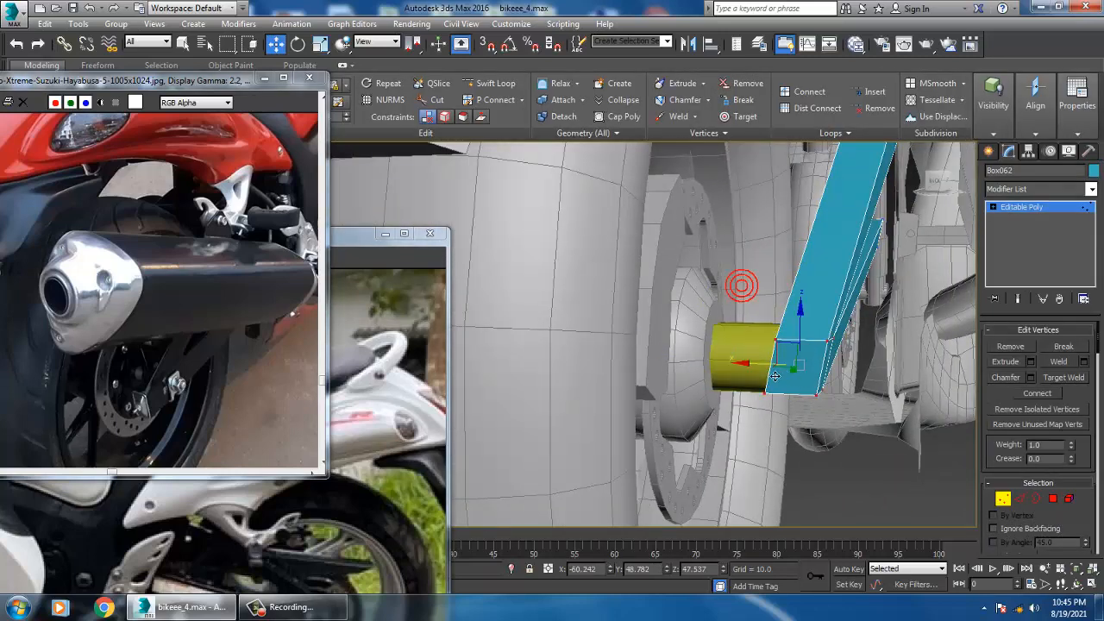
{"action": "left_click_drag", "start_coordinate": [775, 376], "coordinate": [740, 376]}
{"action": "middle_click_drag", "start_coordinate": [799, 352], "coordinate": [723, 425], "text": "alt"}
{"action": "scroll", "coordinate": [730, 435], "scroll_direction": "down", "scroll_amount": 5}
{"action": "left_click", "coordinate": [1025, 207]}
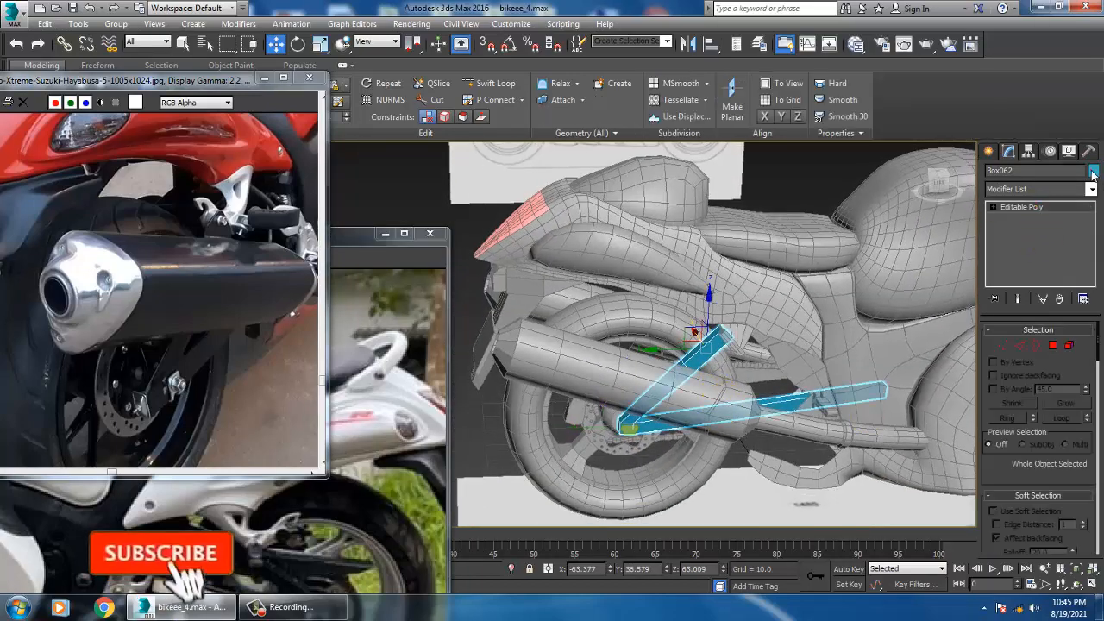
Change the bracket's object color to the light grey custom color.
{"action": "left_click", "coordinate": [1094, 170]}
{"action": "left_click", "coordinate": [549, 293]}
{"action": "left_click", "coordinate": [545, 334]}
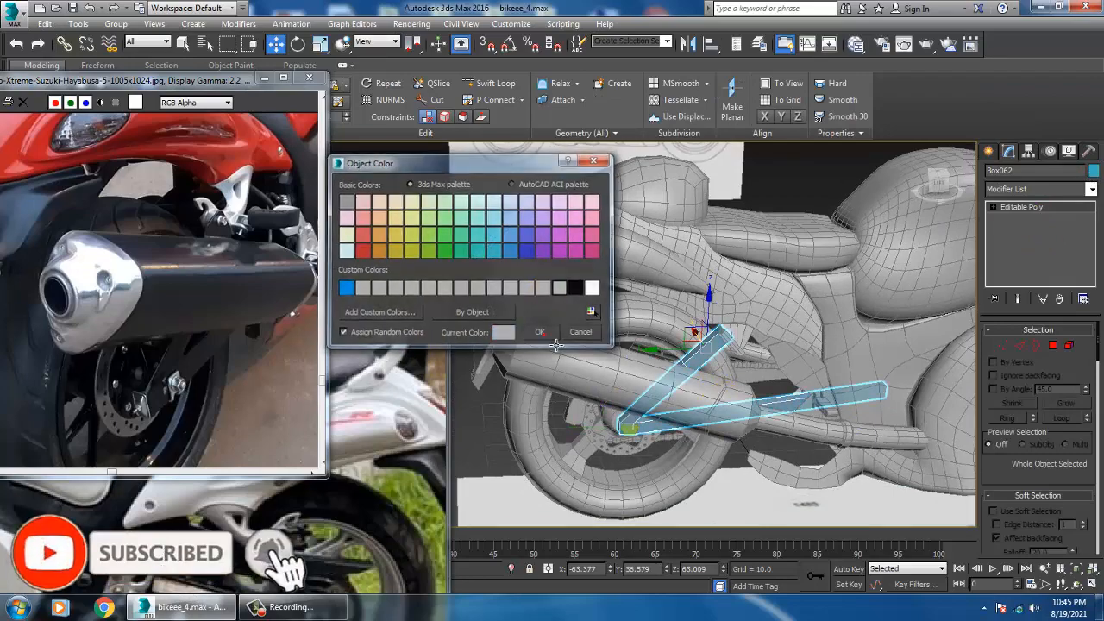
Select all objects in the scene and assign them the same light grey object color.
{"action": "middle_click_drag", "start_coordinate": [716, 425], "coordinate": [727, 382], "text": "alt"}
{"action": "key", "text": "ctrl+a"}
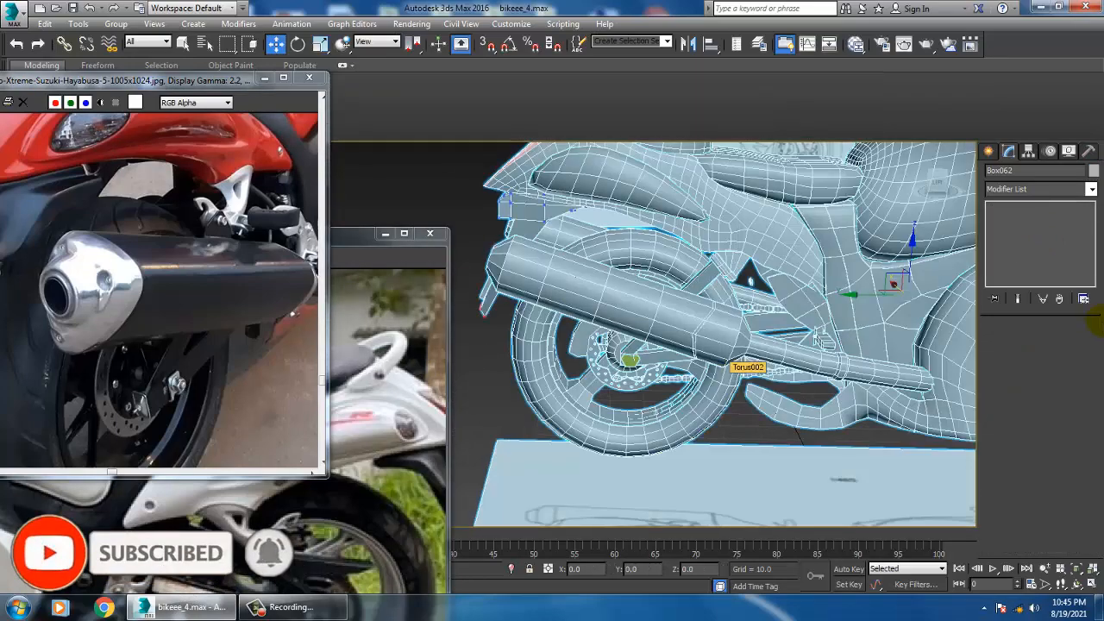
{"action": "left_click", "coordinate": [1094, 170]}
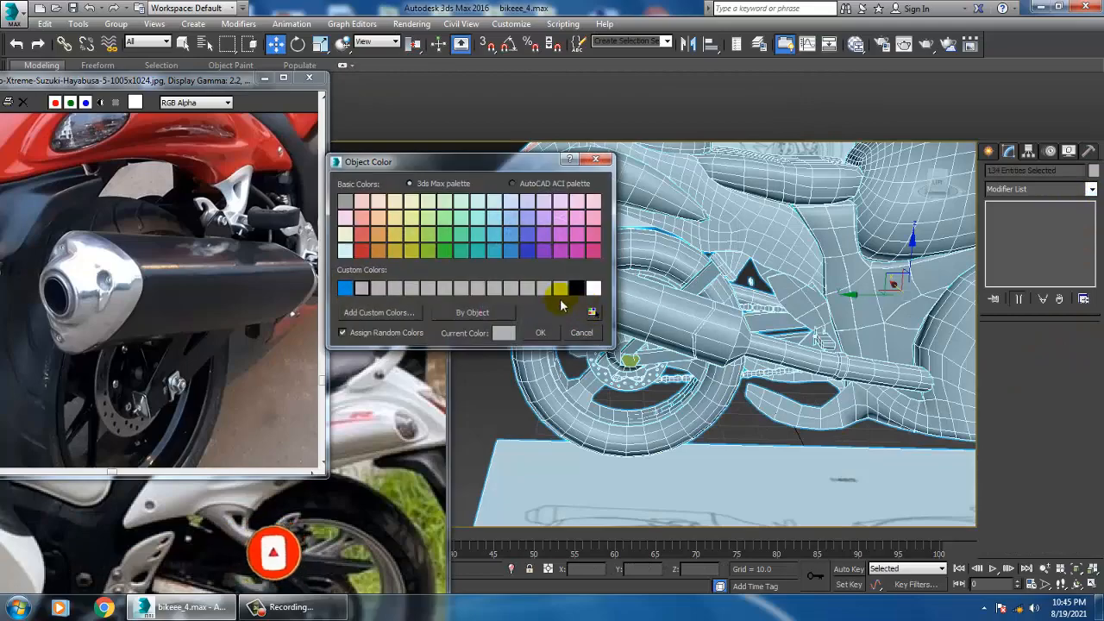
{"action": "left_click", "coordinate": [546, 334]}
Examine the whole motorcycle from the front side and select the main side fairing.
{"action": "mouse_move", "coordinate": [673, 354]}
{"action": "middle_mouse_down", "text": "alt"}
{"action": "mouse_move", "coordinate": [682, 349]}
{"action": "mouse_move", "coordinate": [664, 357]}
{"action": "mouse_move", "coordinate": [723, 360]}
{"action": "mouse_move", "coordinate": [660, 366]}
{"action": "middle_mouse_up", "text": "alt"}
{"action": "scroll", "coordinate": [716, 359], "scroll_direction": "down", "scroll_amount": 5}
{"action": "left_click", "coordinate": [530, 182]}
{"action": "middle_click_drag", "start_coordinate": [726, 366], "coordinate": [750, 373], "text": "alt"}
{"action": "scroll", "coordinate": [708, 380], "scroll_direction": "up", "scroll_amount": 5}
{"action": "scroll", "coordinate": [760, 358], "scroll_direction": "down", "scroll_amount": 2}
{"action": "left_click", "coordinate": [737, 369]}
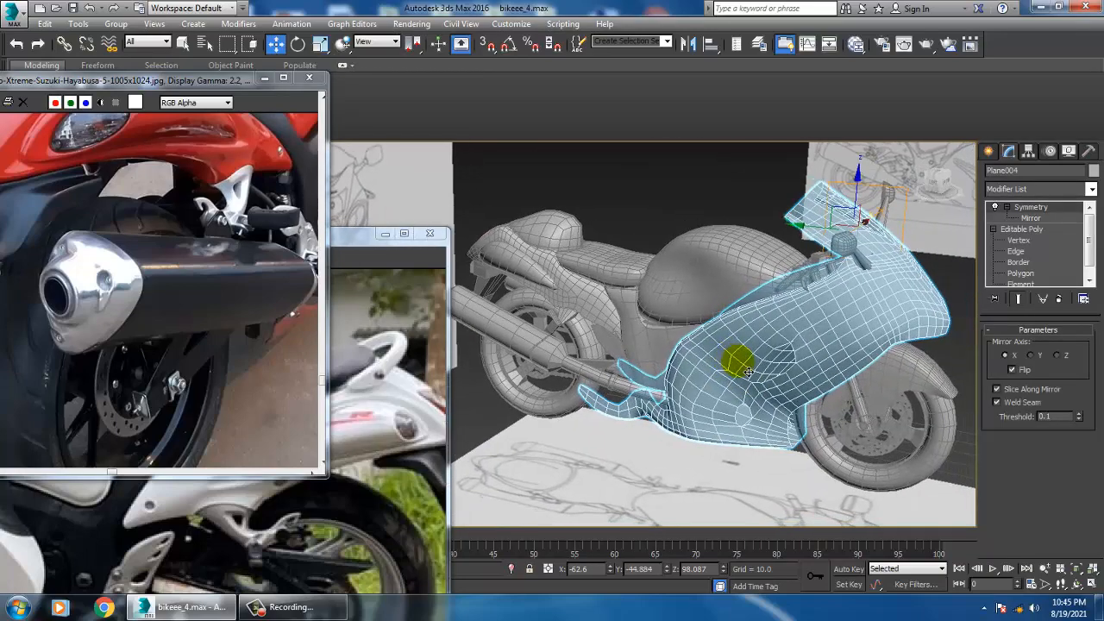